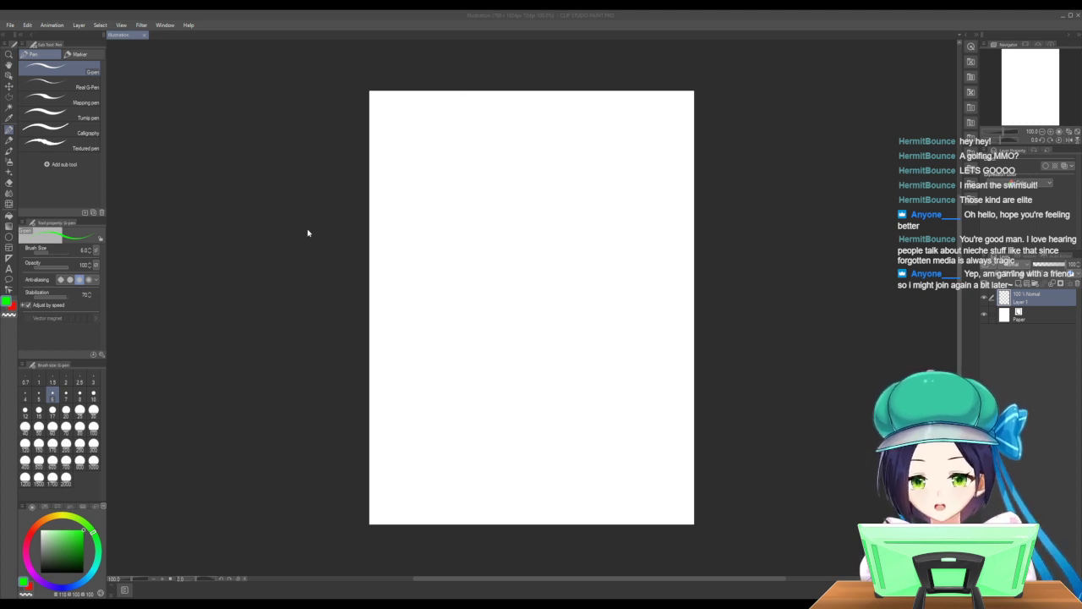
Open the Pangya character reference picture and return to the blank illustration canvas.
drag(308, 286, 439, 303)
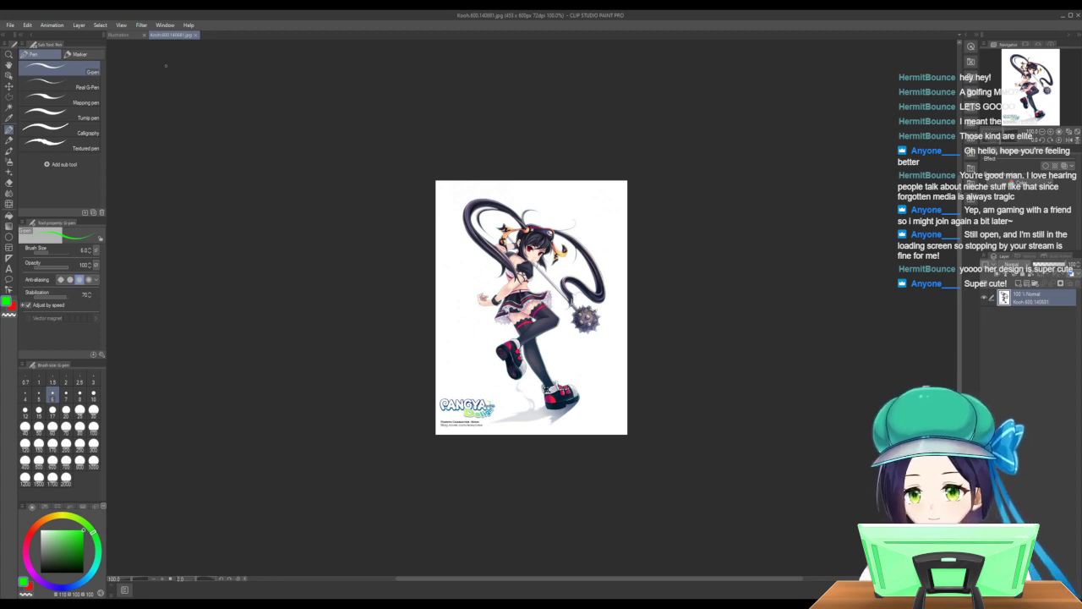
click(116, 37)
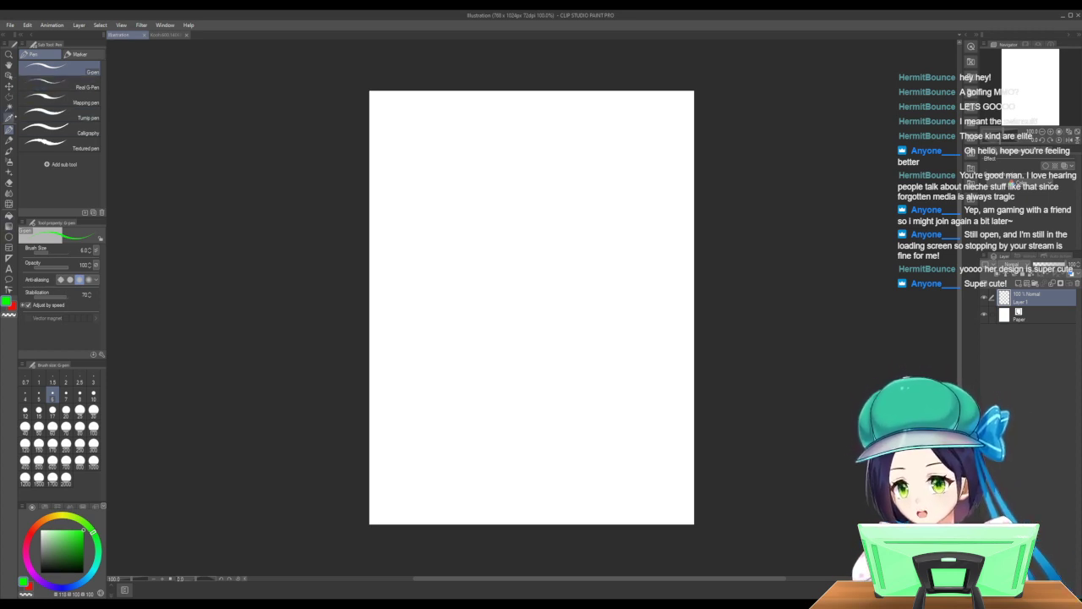
Draw a large green ellipse across the canvas's upper half and a smaller upright ellipse overlapping its lower edge as head construction shapes.
click(8, 140)
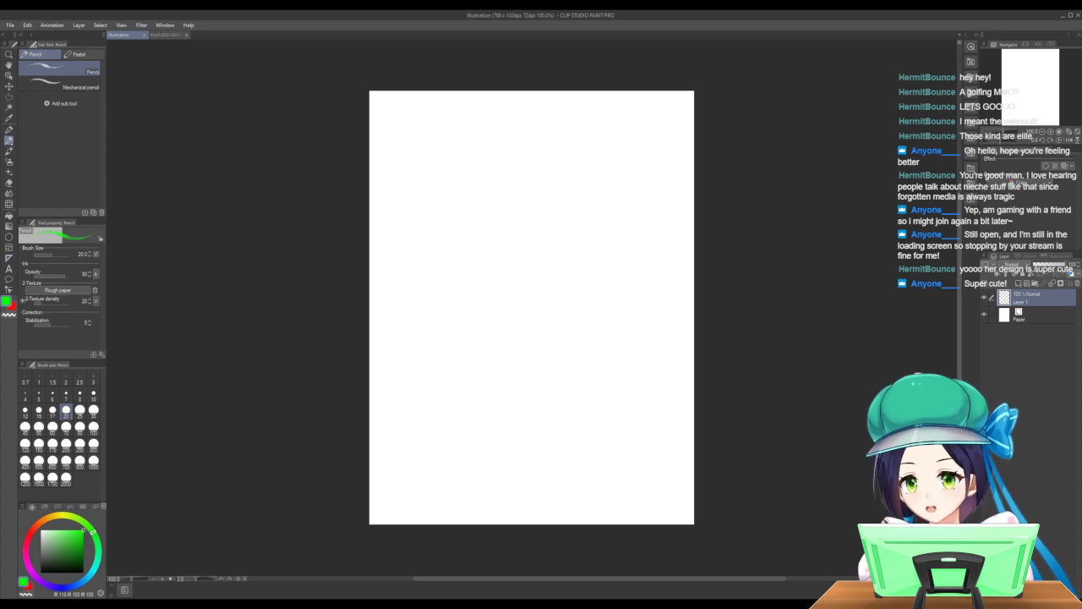
click(9, 237)
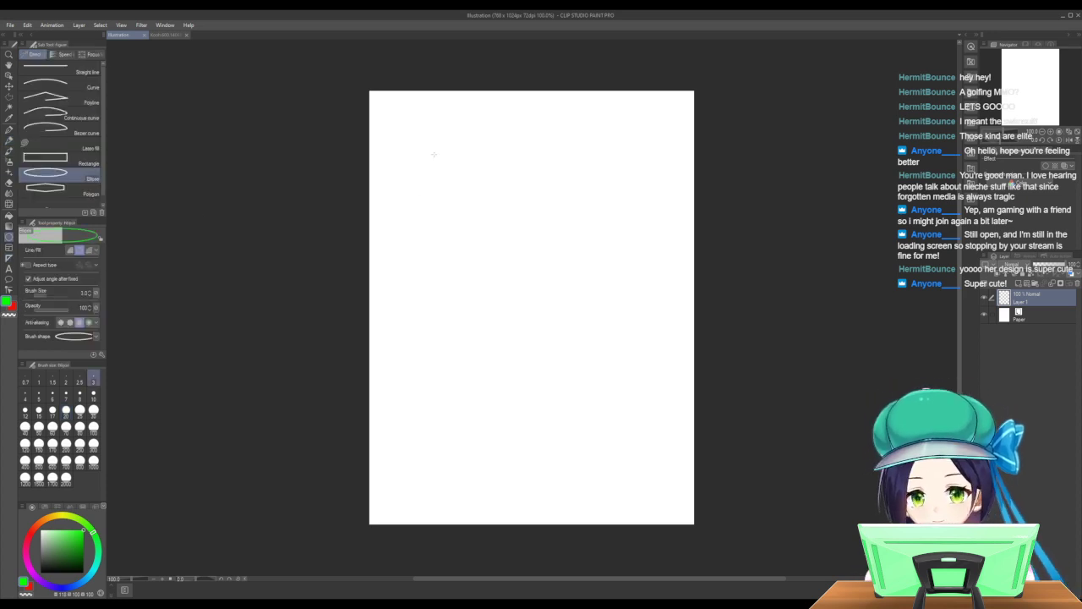
drag(395, 111, 661, 344)
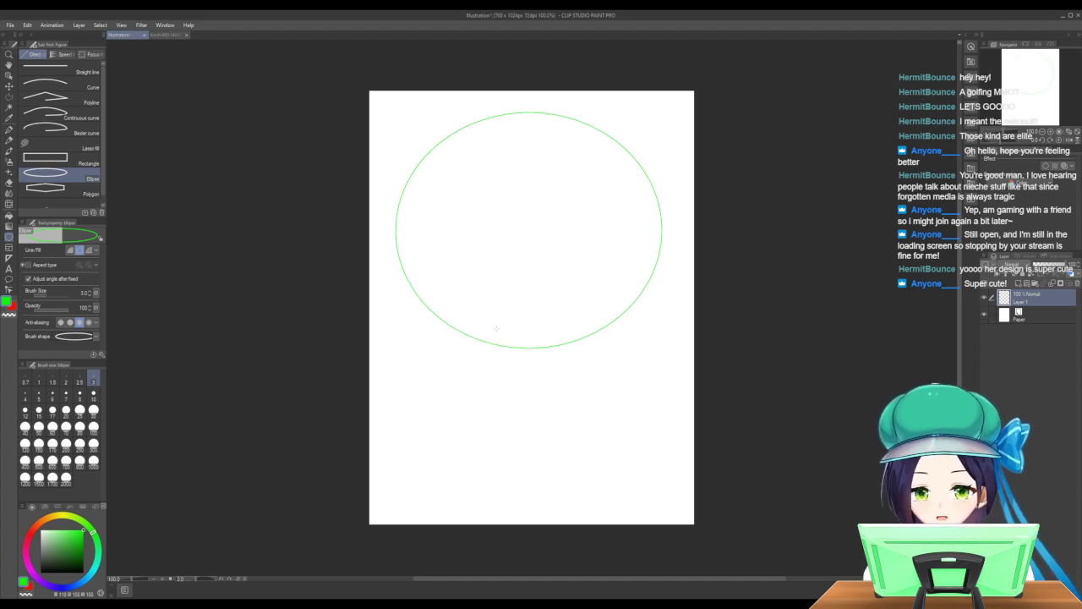
drag(479, 330, 588, 473)
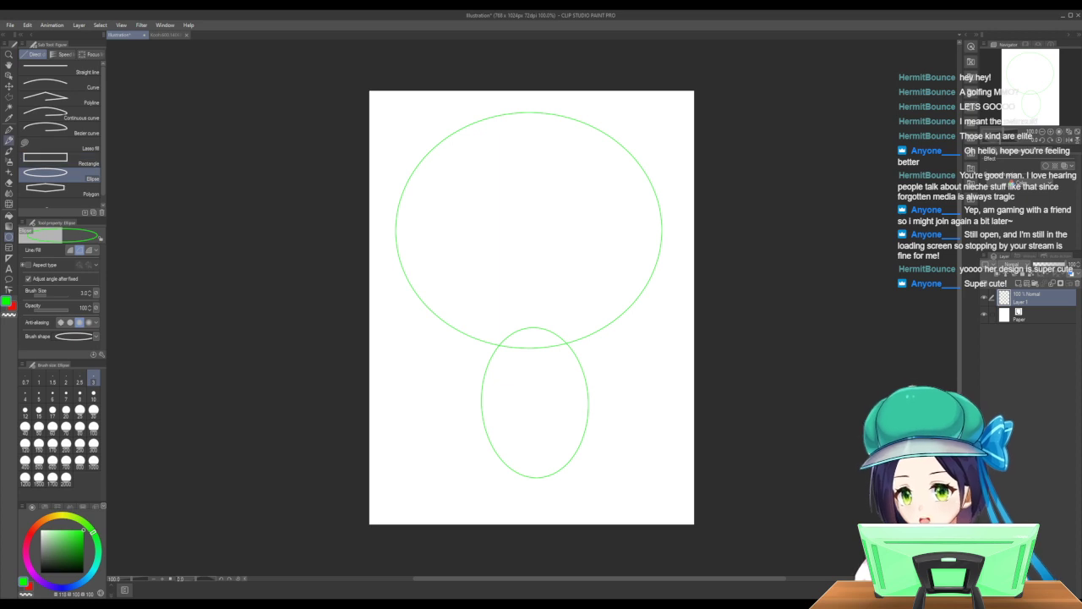
Sketch a thick green head outline with the Pencil, following the large ellipse's top and closing in rounded cheeks below the small ellipse.
click(9, 131)
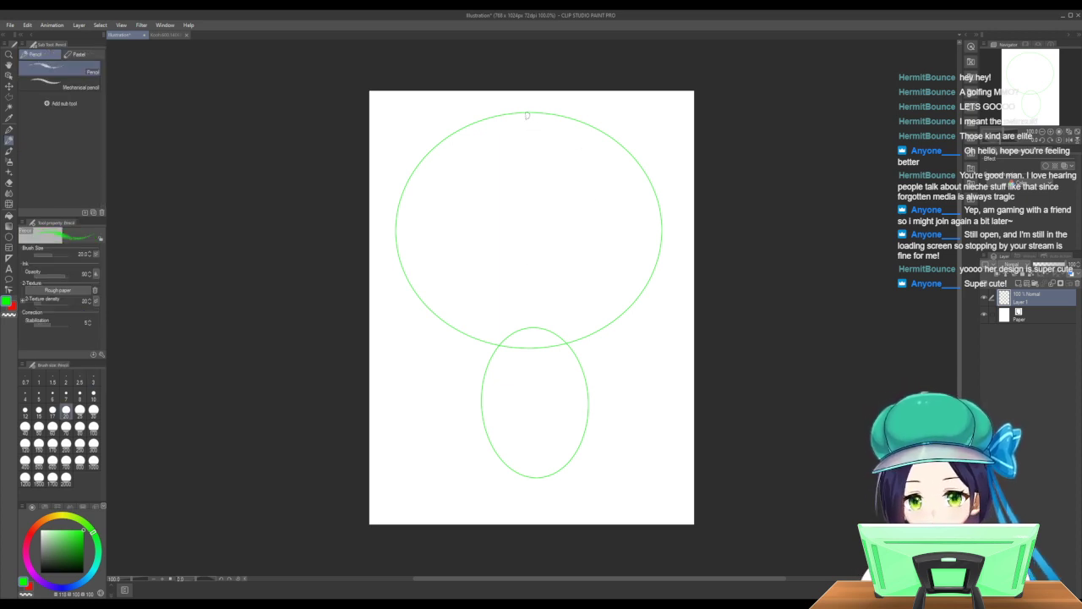
mouse_move(531, 113)
mouse_down()
mouse_move(467, 131)
mouse_move(495, 126)
mouse_move(472, 124)
mouse_move(425, 160)
mouse_up()
mouse_move(412, 181)
mouse_down()
mouse_move(410, 403)
mouse_move(411, 386)
mouse_move(433, 441)
mouse_move(510, 476)
mouse_move(487, 472)
mouse_move(580, 475)
mouse_move(644, 445)
mouse_move(659, 384)
mouse_move(660, 275)
mouse_up()
mouse_move(653, 313)
mouse_down()
mouse_move(652, 179)
mouse_move(601, 125)
mouse_move(557, 110)
mouse_move(526, 115)
mouse_up()
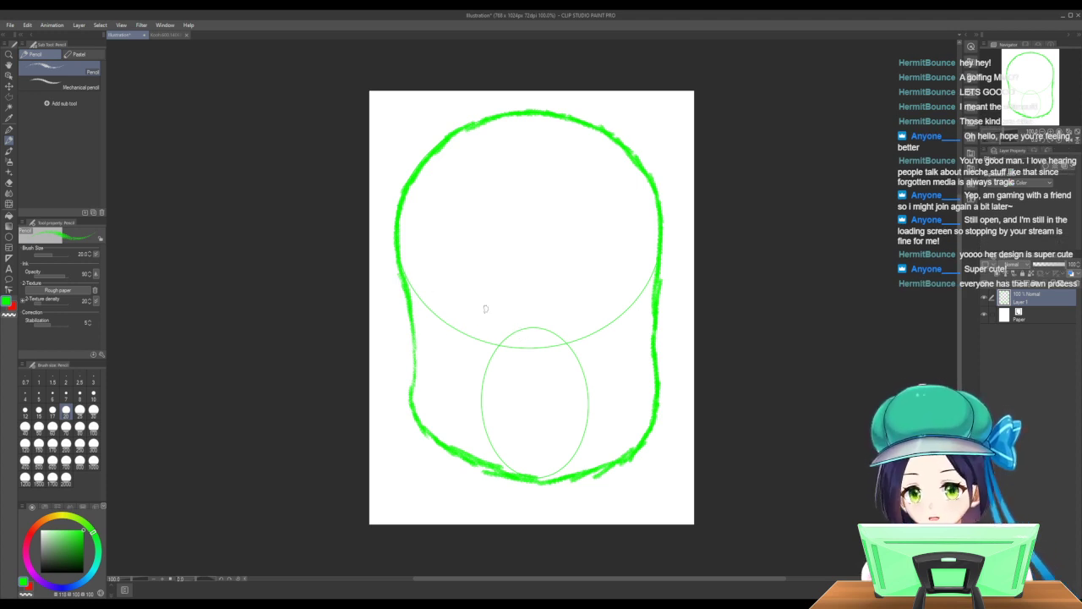
Examine the character reference picture at 200% zoom and return to the illustration.
click(169, 35)
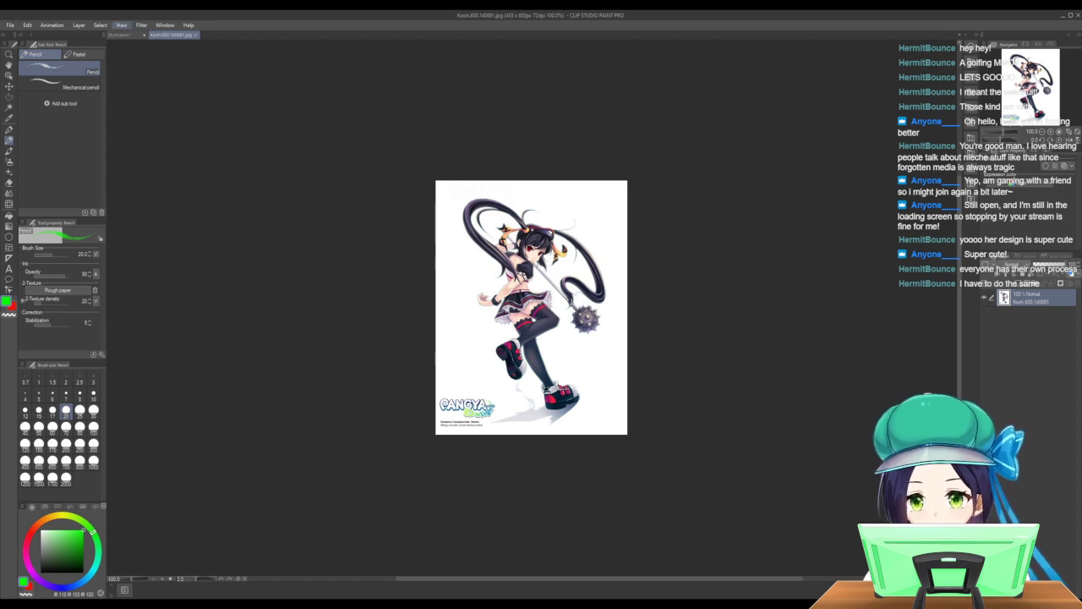
key(ctrl+plus)
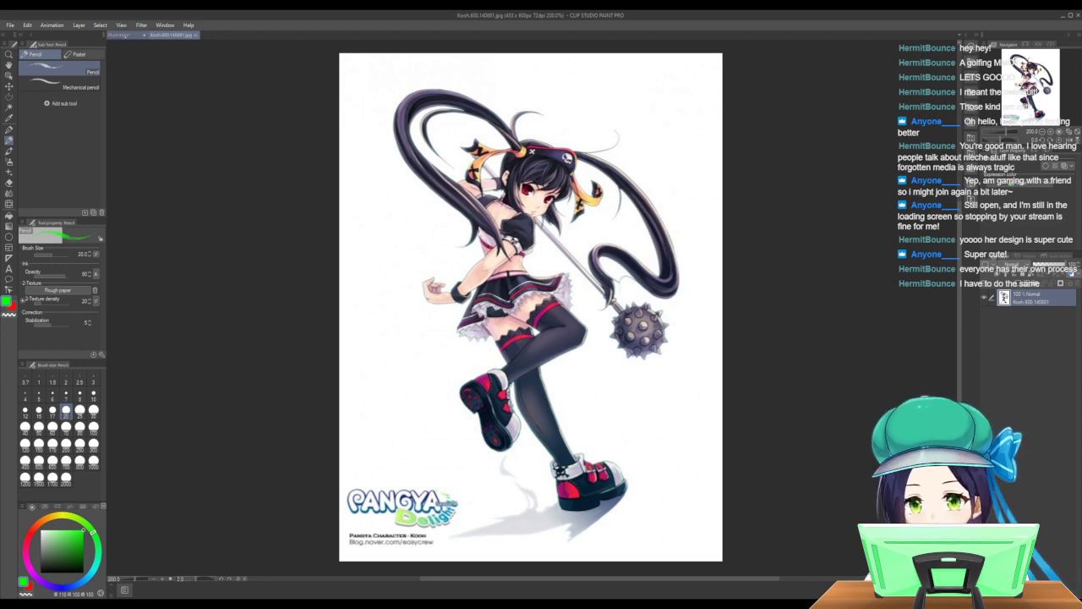
click(121, 34)
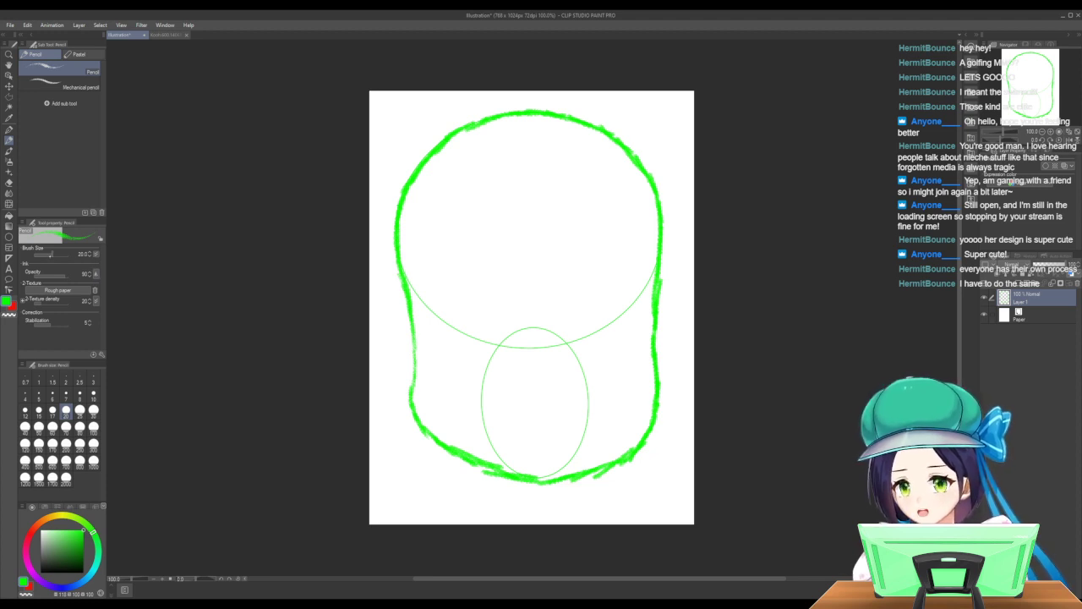
Reduce the Pencil's brush size to 6.4 and sketch the left eye's upper lid as an arc with a flicked outer corner.
key(bracketleft)
key(bracketleft)
key(bracketleft)
key(bracketleft)
key(bracketleft)
key(bracketleft)
key(bracketleft)
key(bracketleft)
key(bracketleft)
key(bracketleft)
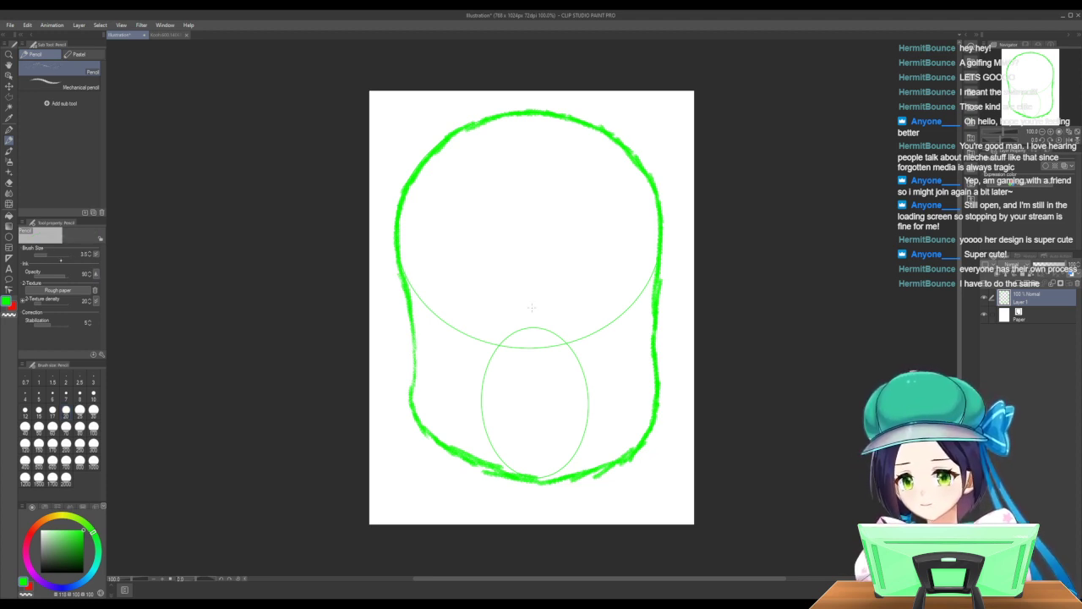
key(bracketleft)
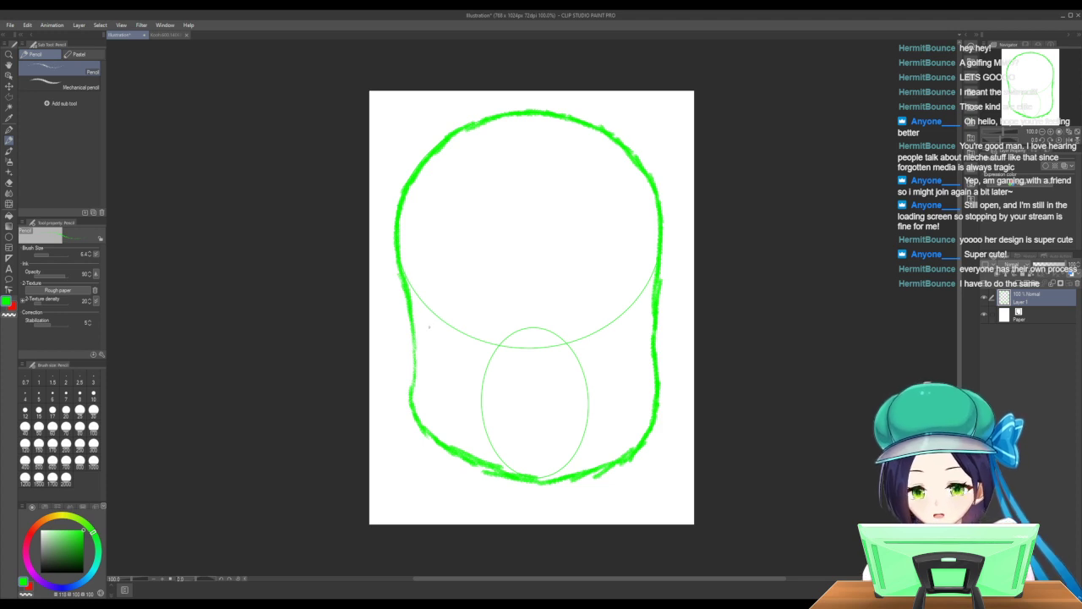
drag(428, 324, 434, 332)
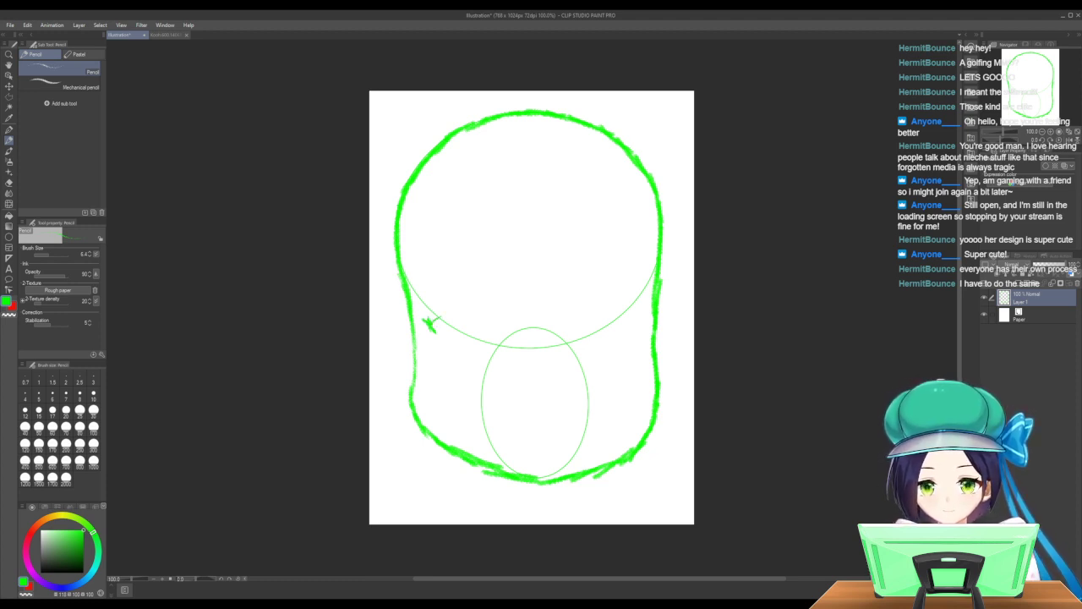
mouse_move(433, 318)
mouse_down()
mouse_move(476, 310)
mouse_move(501, 328)
mouse_up()
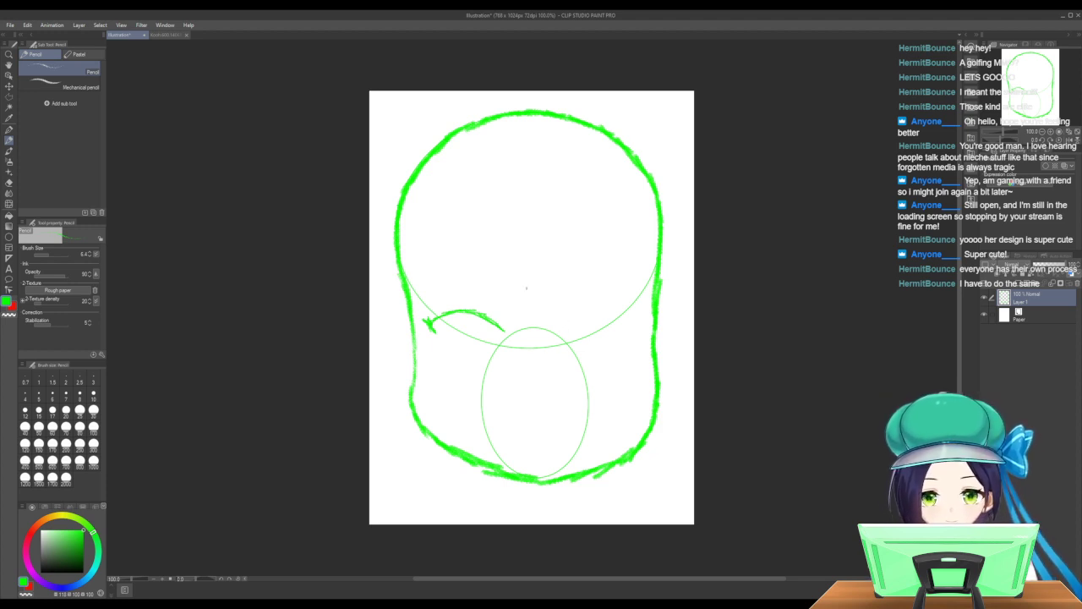
Sketch a vertical centre guideline down the face and a horizontal guideline crossing it just below the eye level.
drag(530, 255, 520, 348)
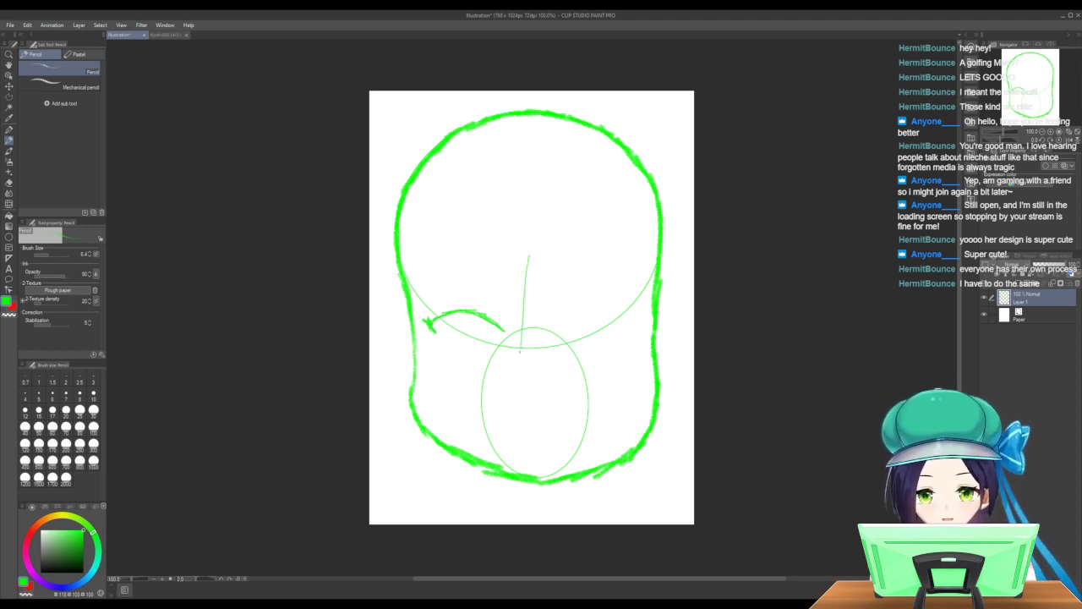
drag(523, 282, 518, 381)
drag(519, 305, 521, 409)
drag(523, 349, 530, 443)
drag(525, 379, 536, 444)
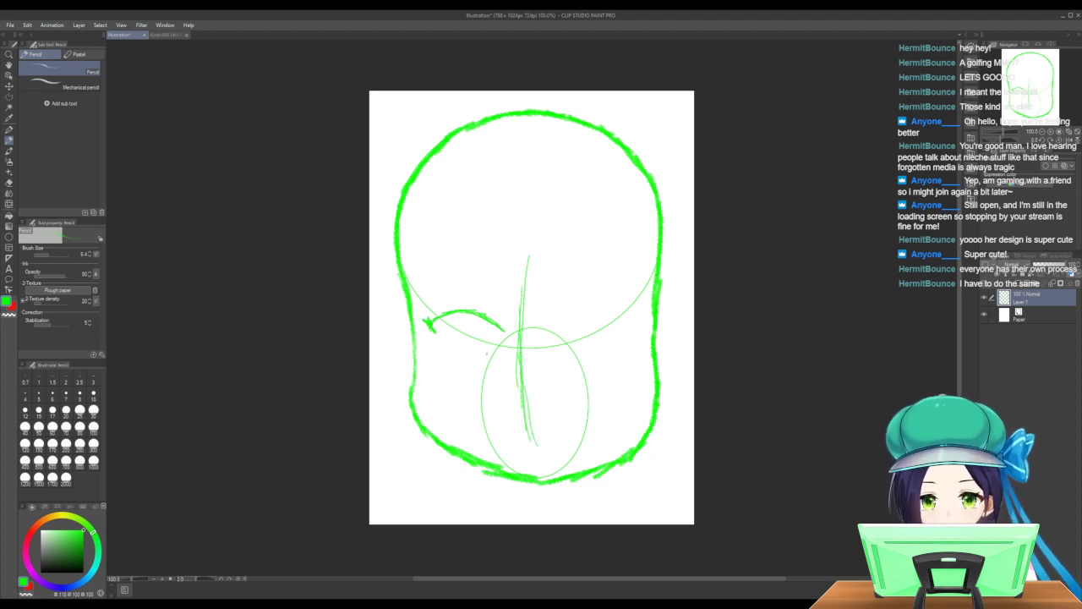
drag(429, 361, 546, 368)
mouse_move(464, 362)
mouse_down()
mouse_move(570, 368)
mouse_move(625, 358)
mouse_up()
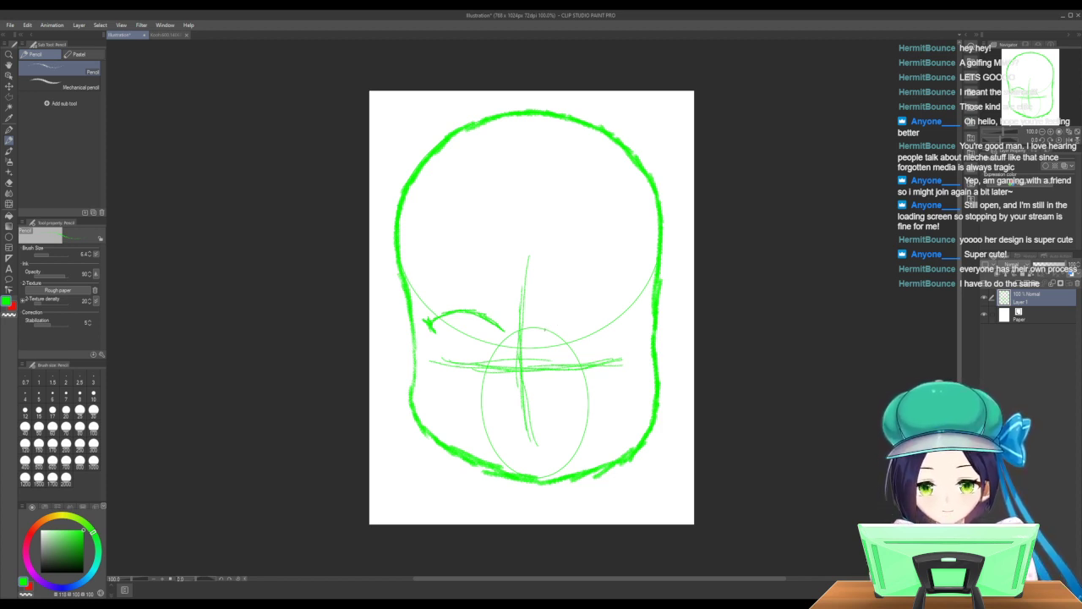
mouse_move(543, 330)
mouse_down()
mouse_move(595, 309)
mouse_move(615, 323)
mouse_up()
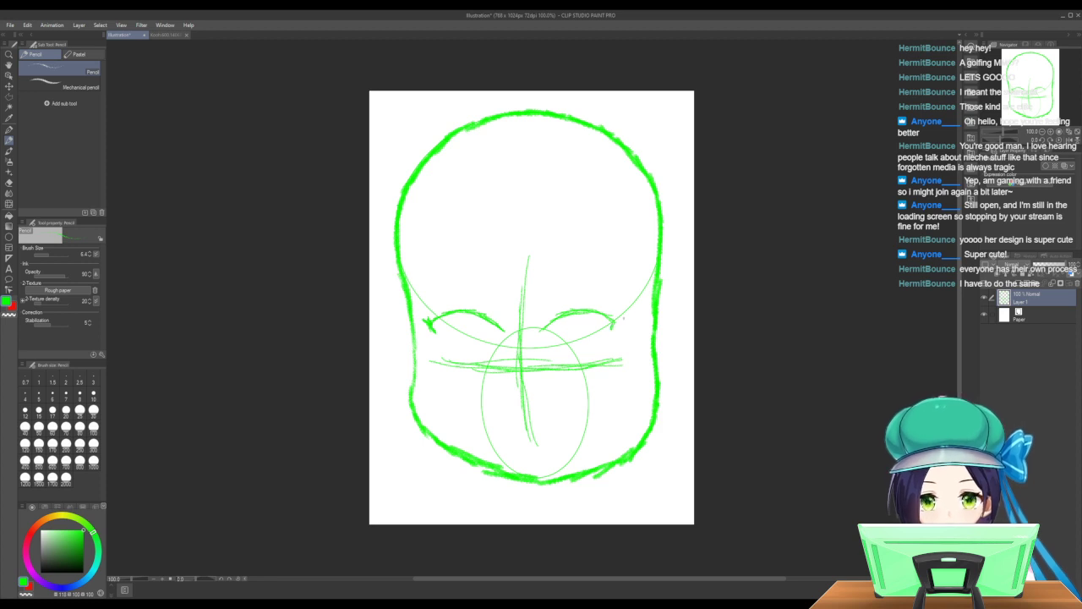
drag(610, 313, 622, 321)
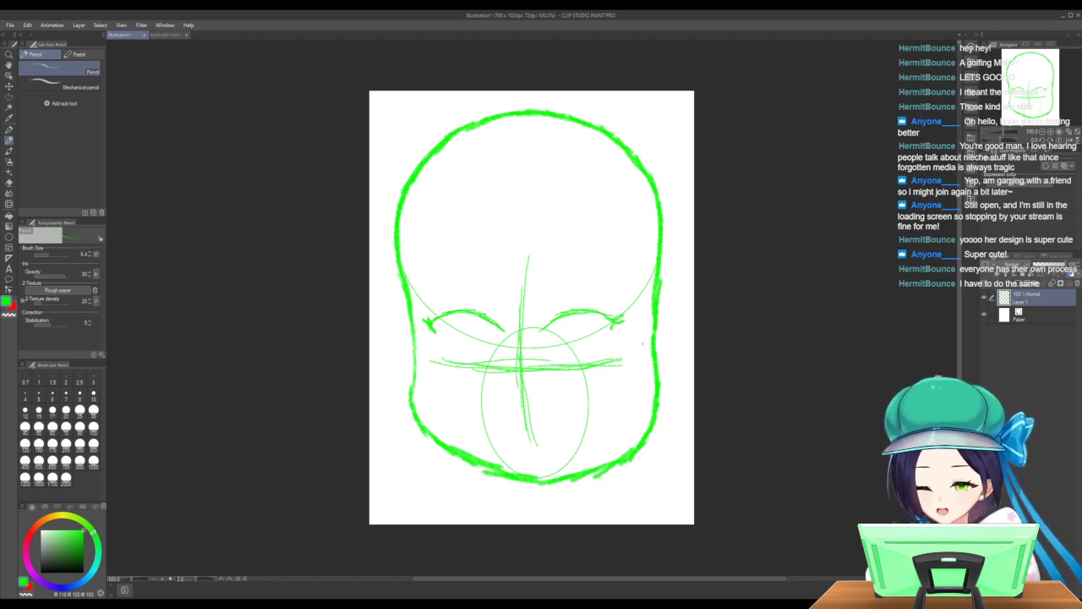
key(ctrl+z)
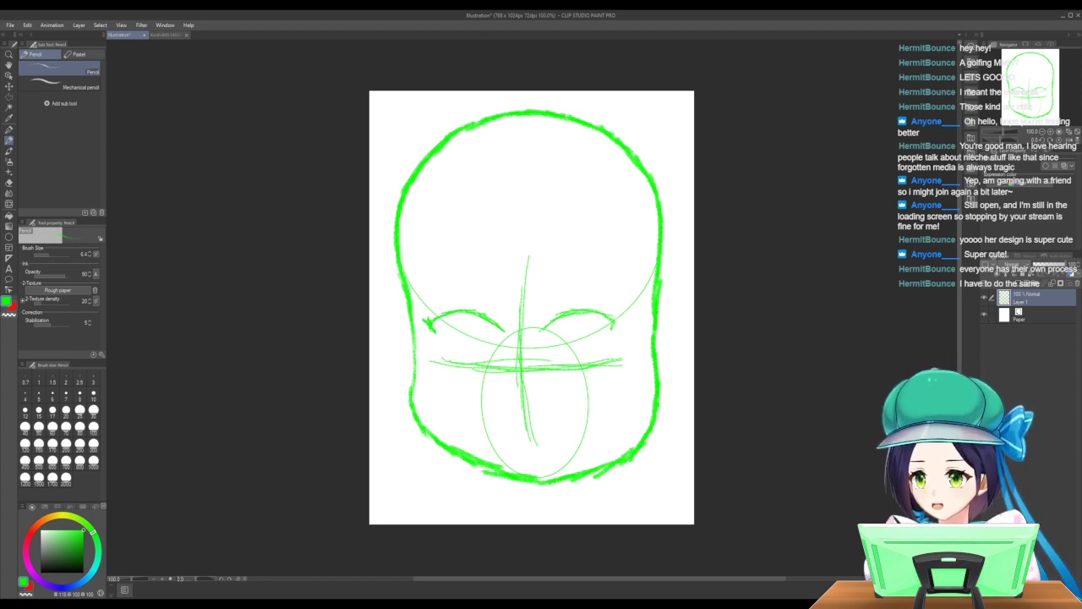
key(ctrl+z)
key(ctrl+z)
key(ctrl+z)
key(ctrl+z)
key(ctrl+z)
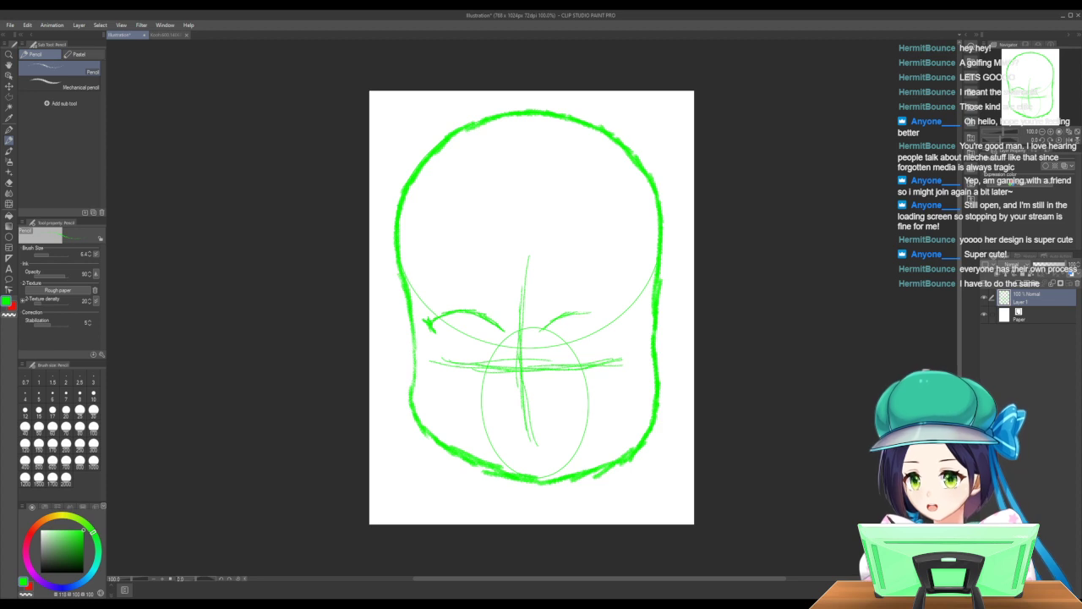
key(ctrl+z)
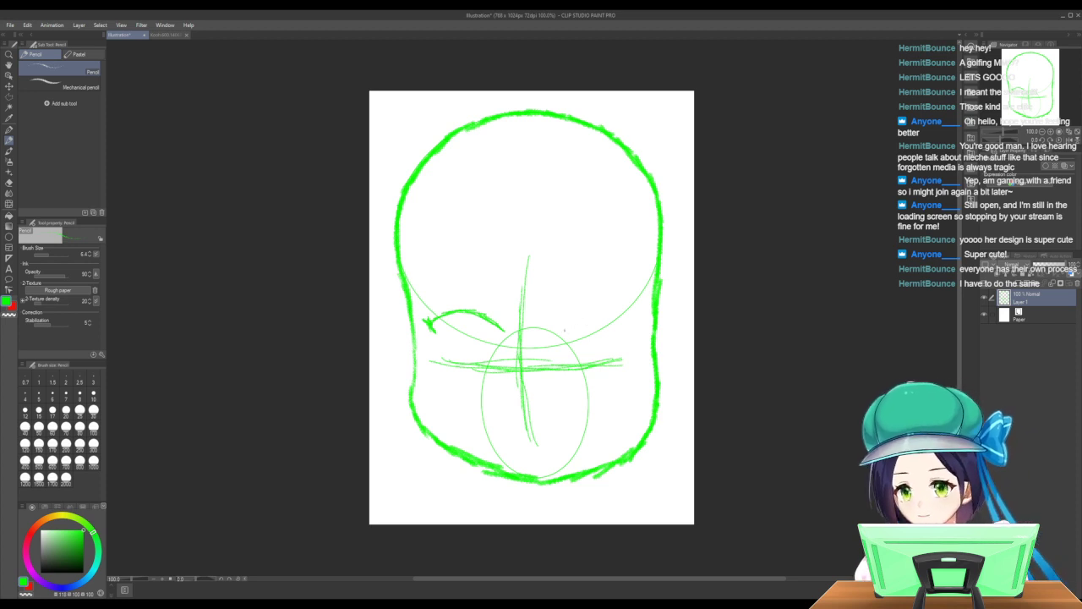
Draw a small ellipse for the left eye on a new layer and move it up under the upper lid arc.
key(u)
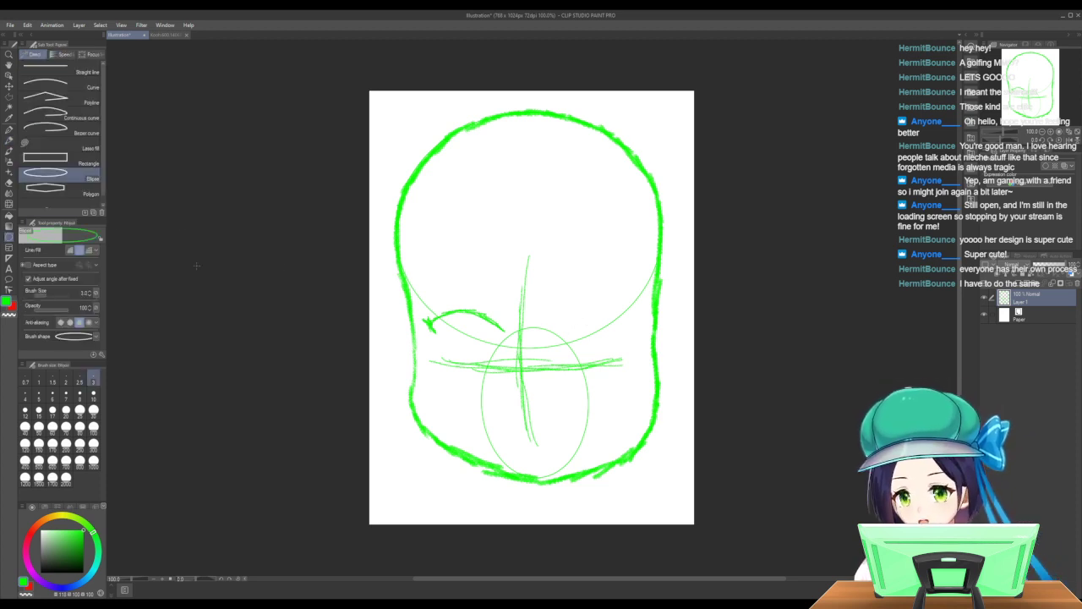
drag(426, 311, 504, 362)
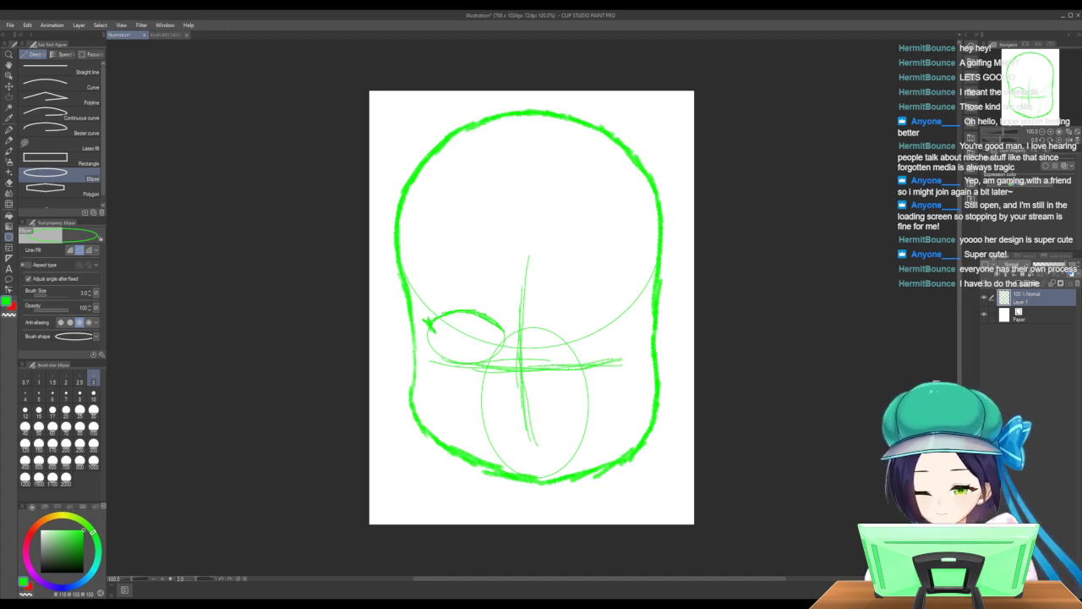
key(ctrl+z)
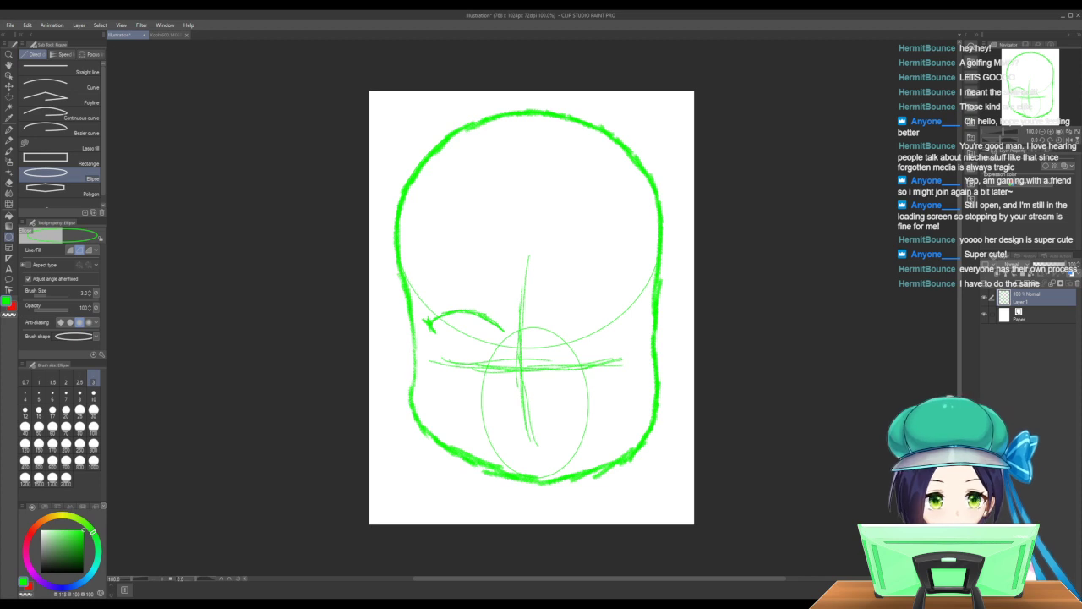
key(ctrl+shift+n)
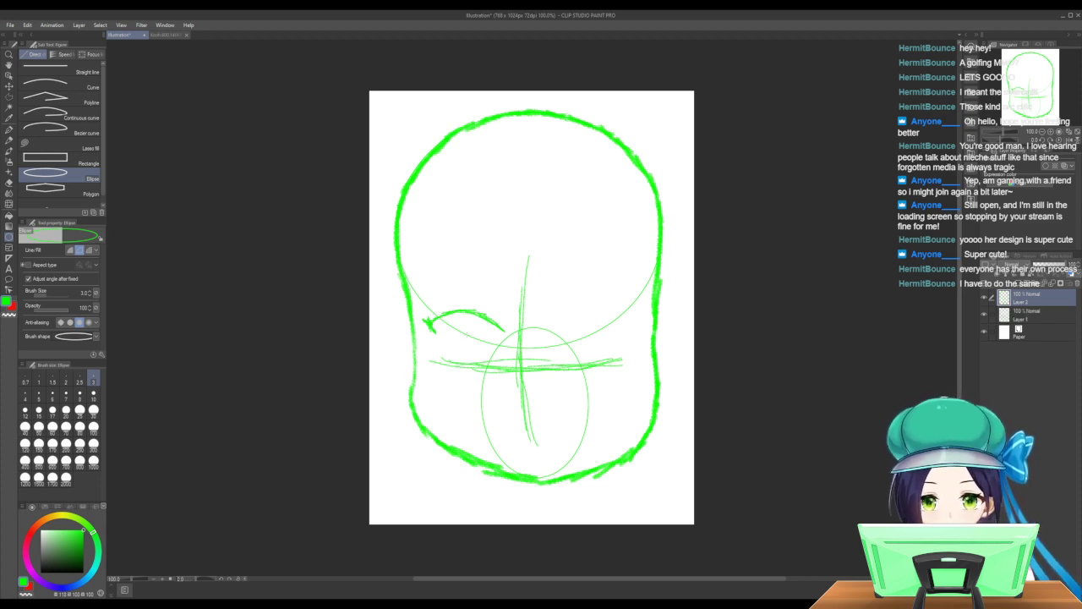
mouse_move(428, 321)
mouse_down()
mouse_move(496, 350)
mouse_move(496, 364)
mouse_up()
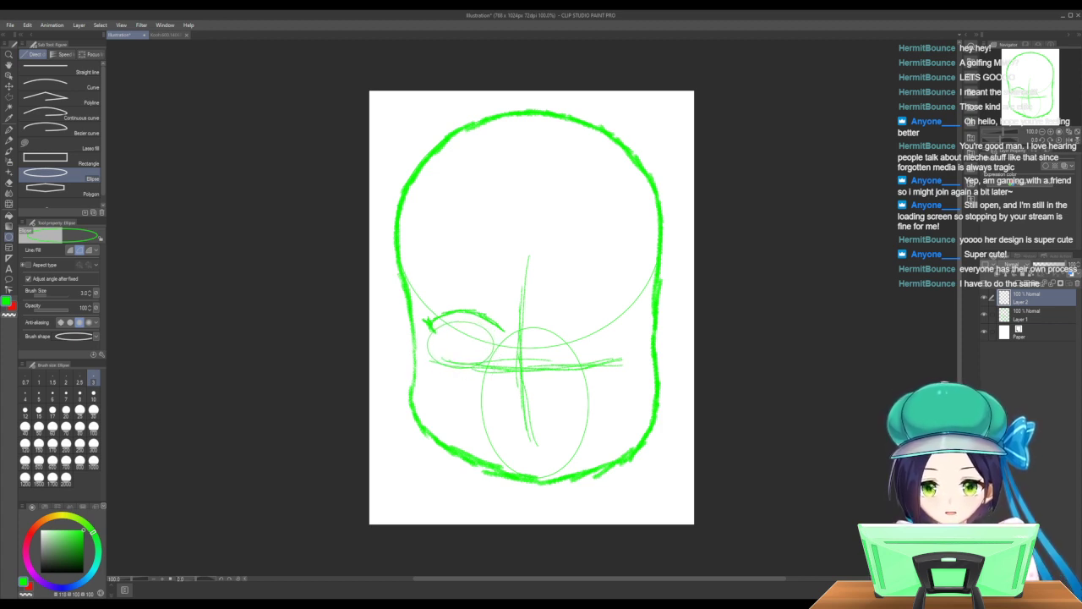
click(8, 86)
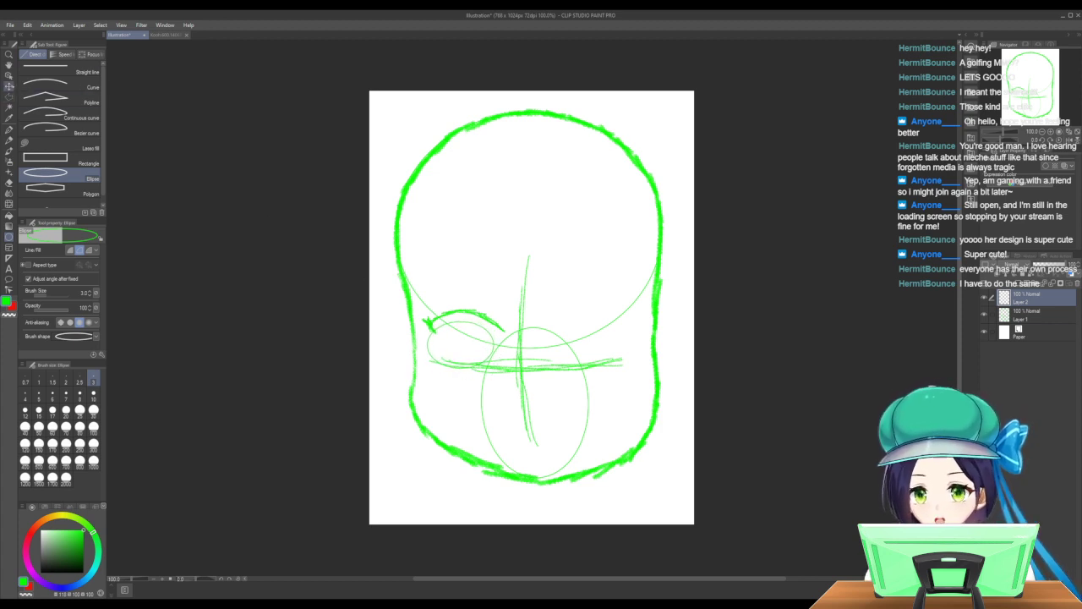
drag(468, 327, 466, 325)
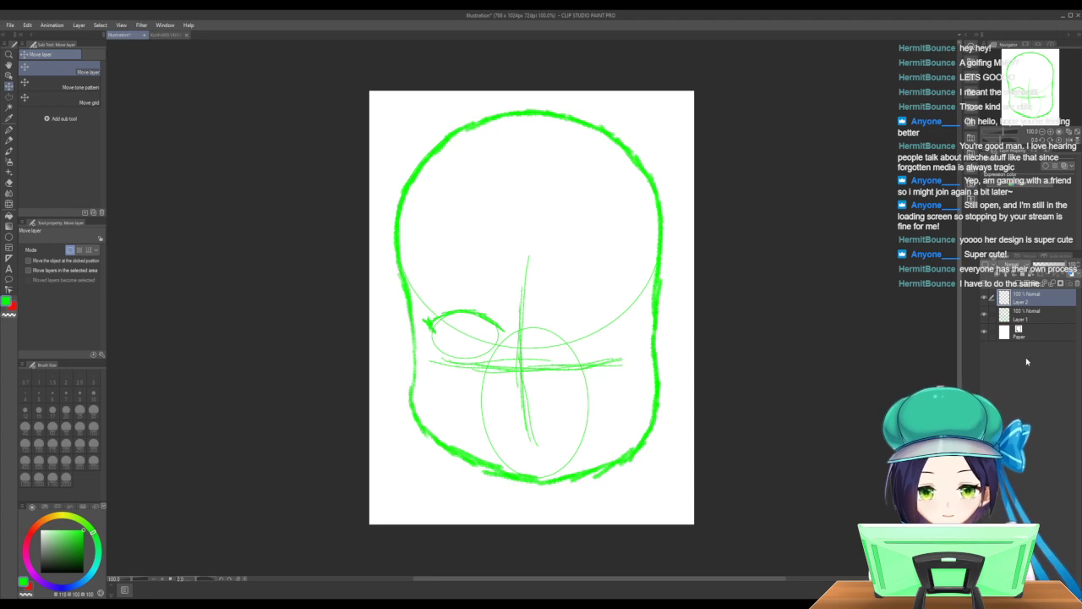
Duplicate the eye ellipse's layer and move the copy across the vertical guideline to form the right eye.
key(ctrl+j)
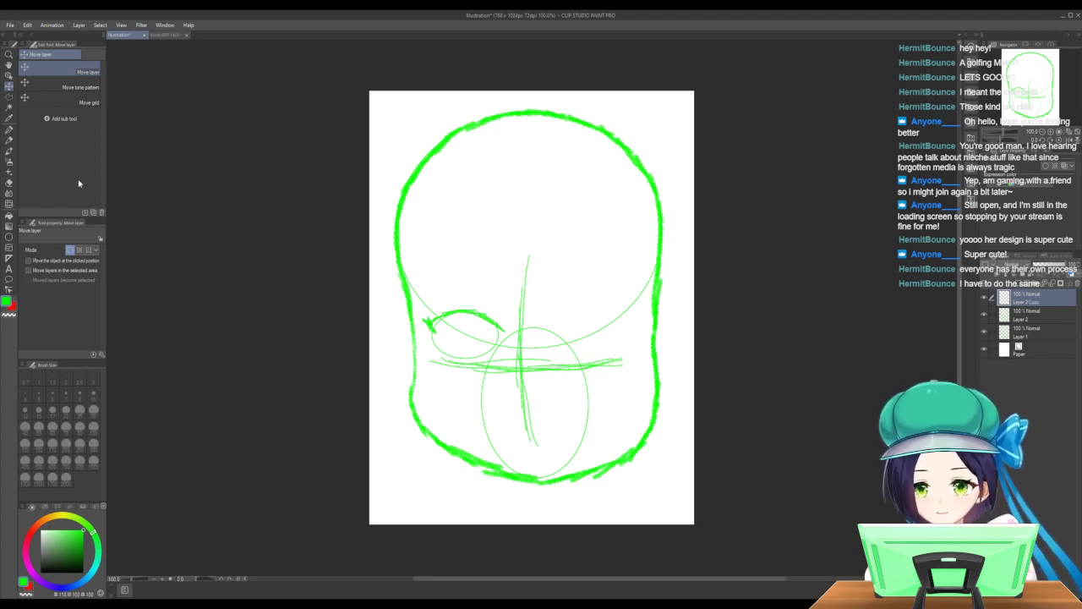
drag(501, 338, 623, 346)
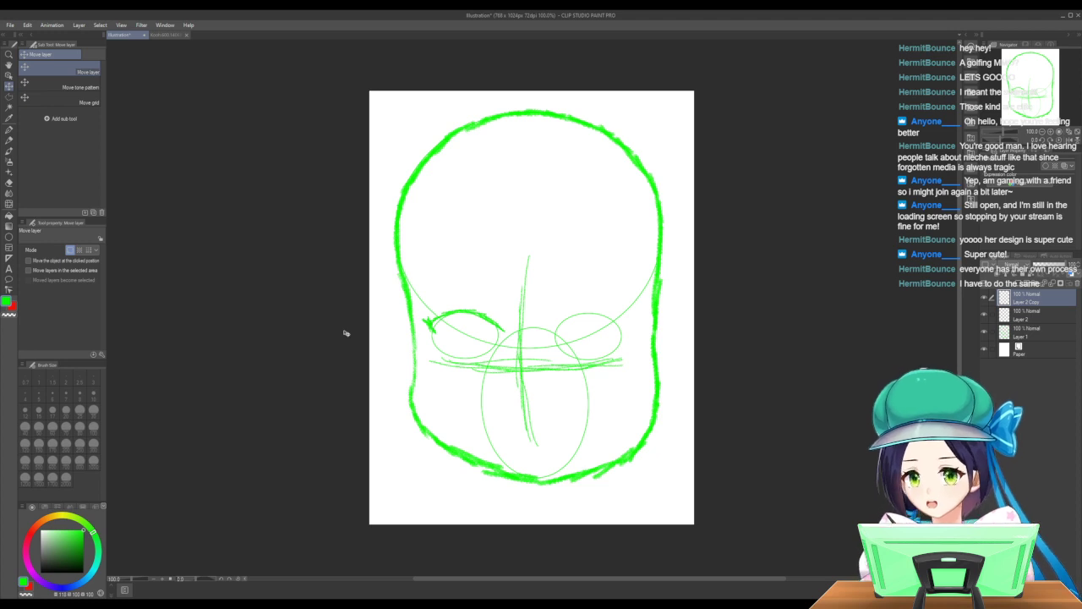
Sketch the right eye's upper lash line, short lower lid marks under both eyes, and two short dashes for the mouth with the Pencil.
key(p)
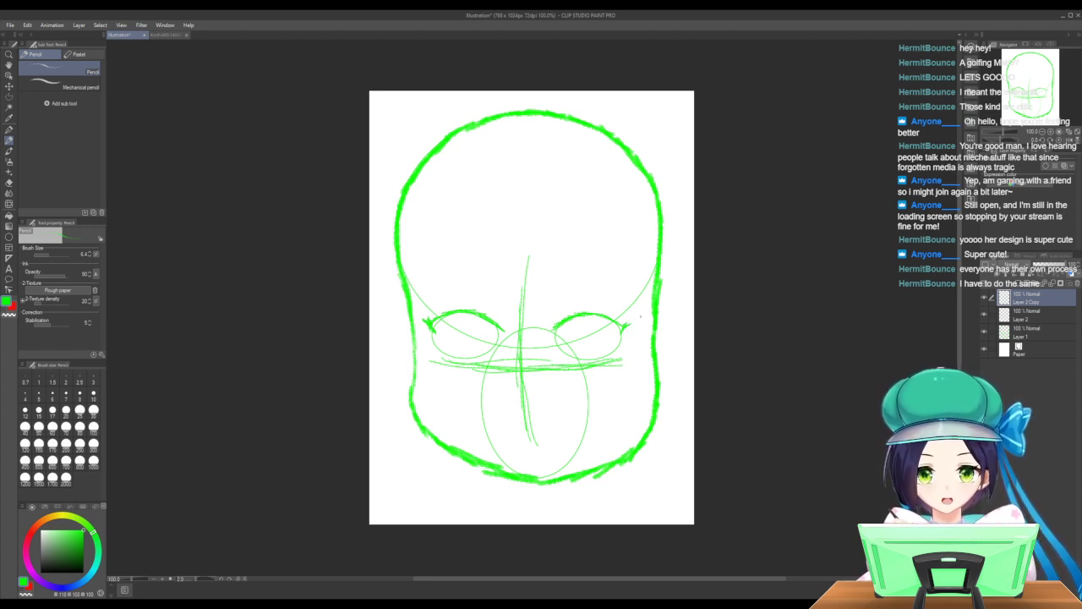
drag(608, 320, 589, 318)
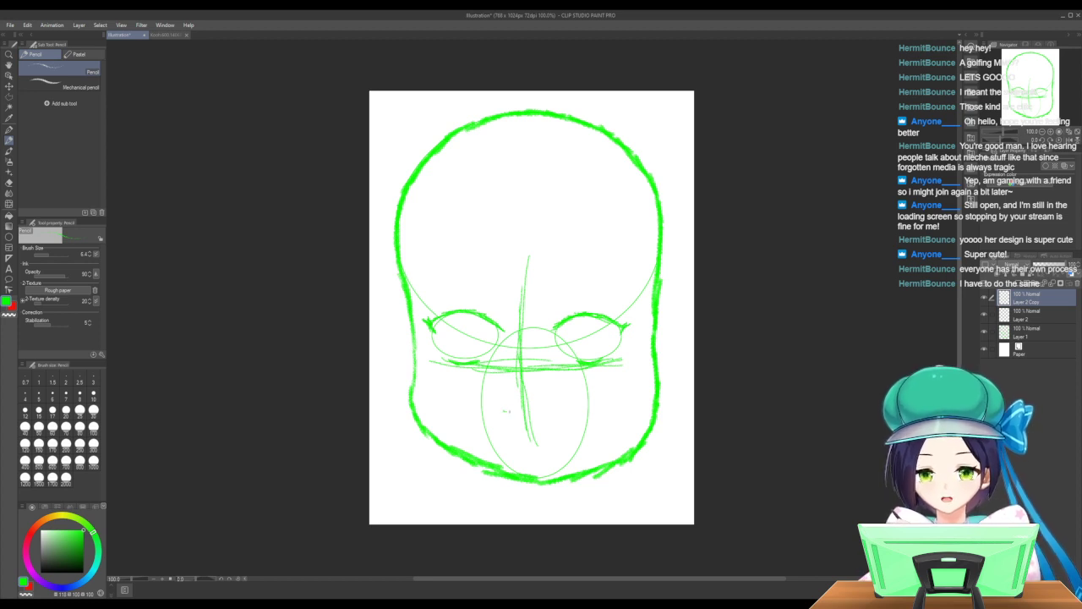
drag(506, 411, 555, 409)
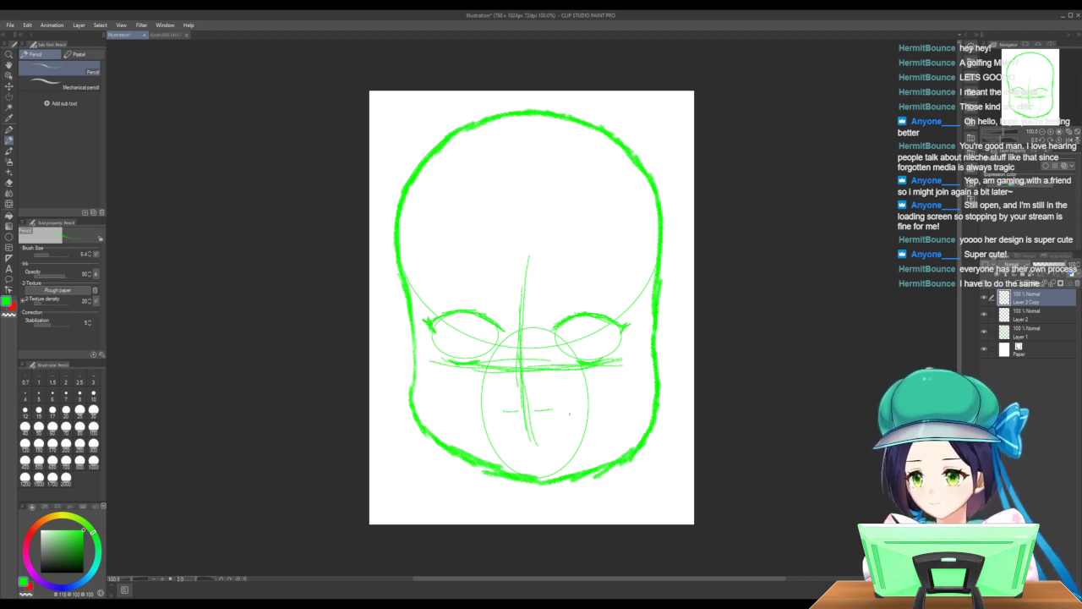
Undo the two mouth dashes and redraw them slightly higher, closer to the horizontal guideline.
key(ctrl+z)
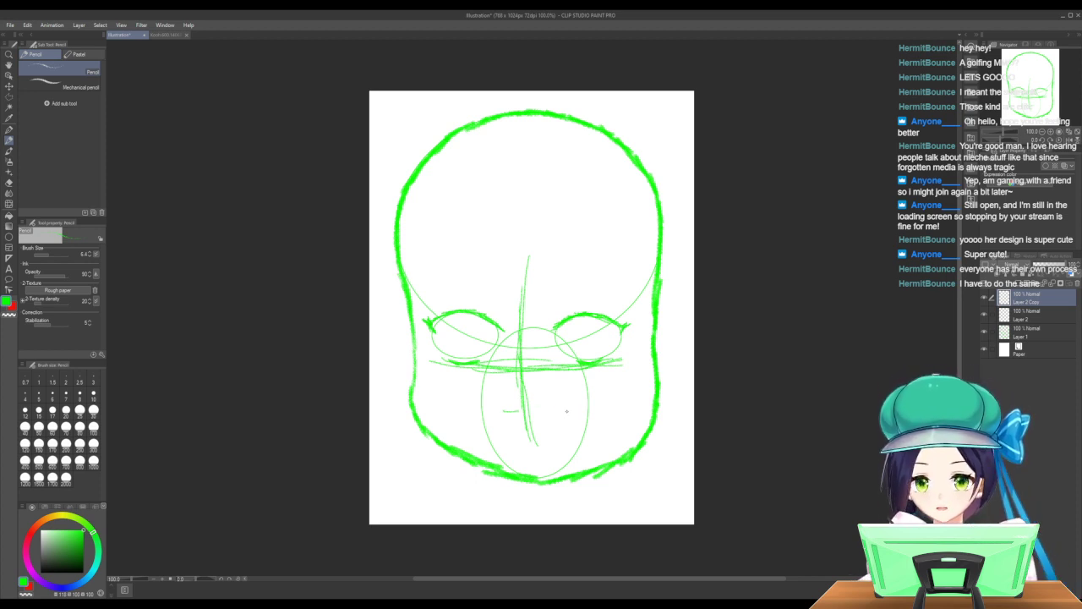
key(ctrl+z)
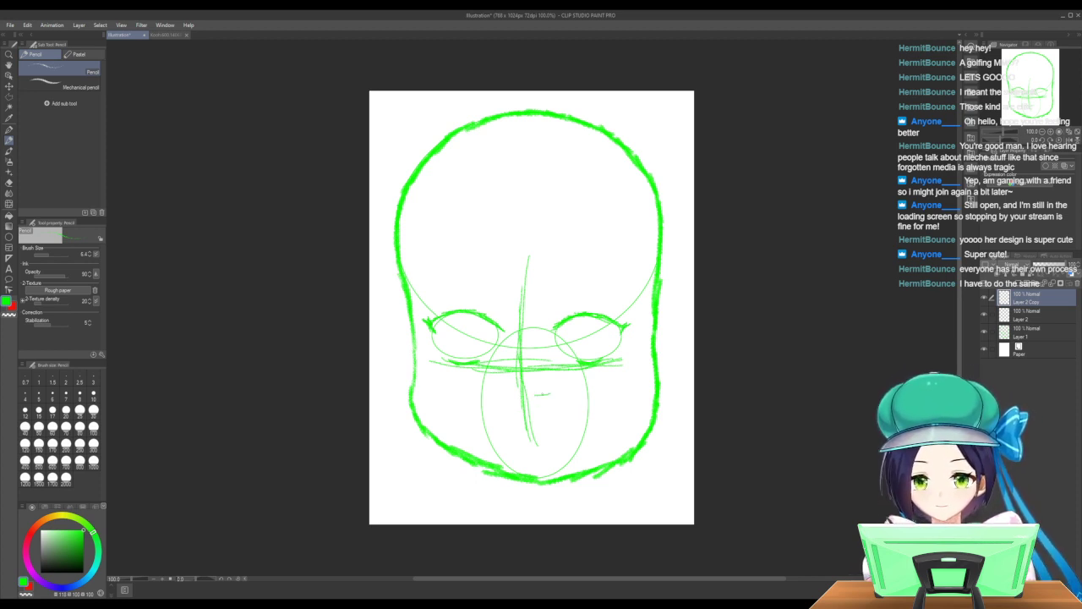
mouse_move(538, 397)
mouse_down()
mouse_move(548, 393)
mouse_move(512, 394)
mouse_up()
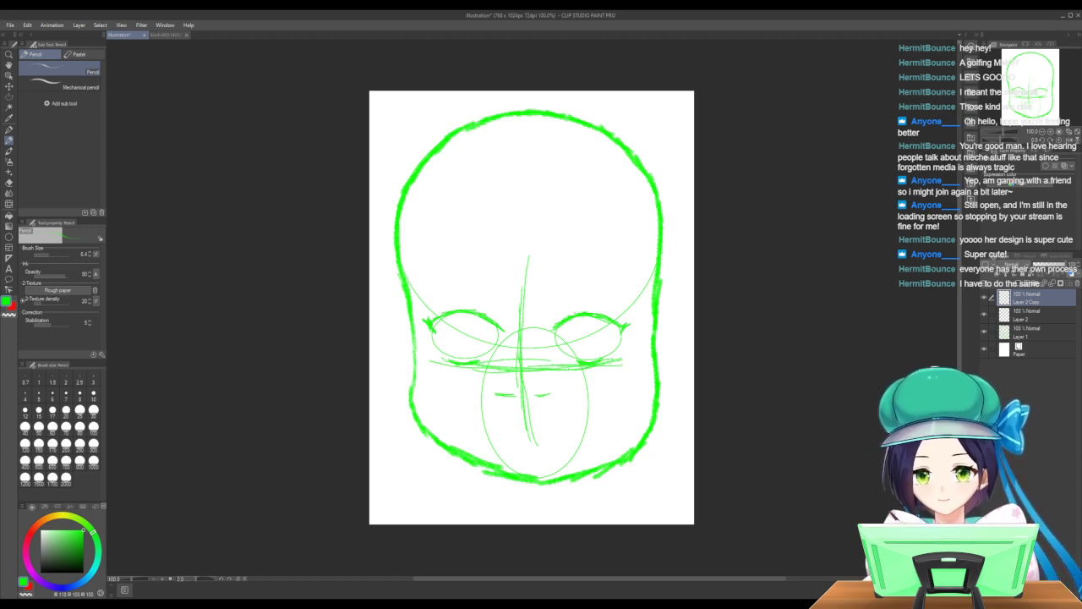
Sketch a tall oval iris inside each eye with curved Pencil strokes between the upper lash line and lower lid.
drag(444, 316, 448, 356)
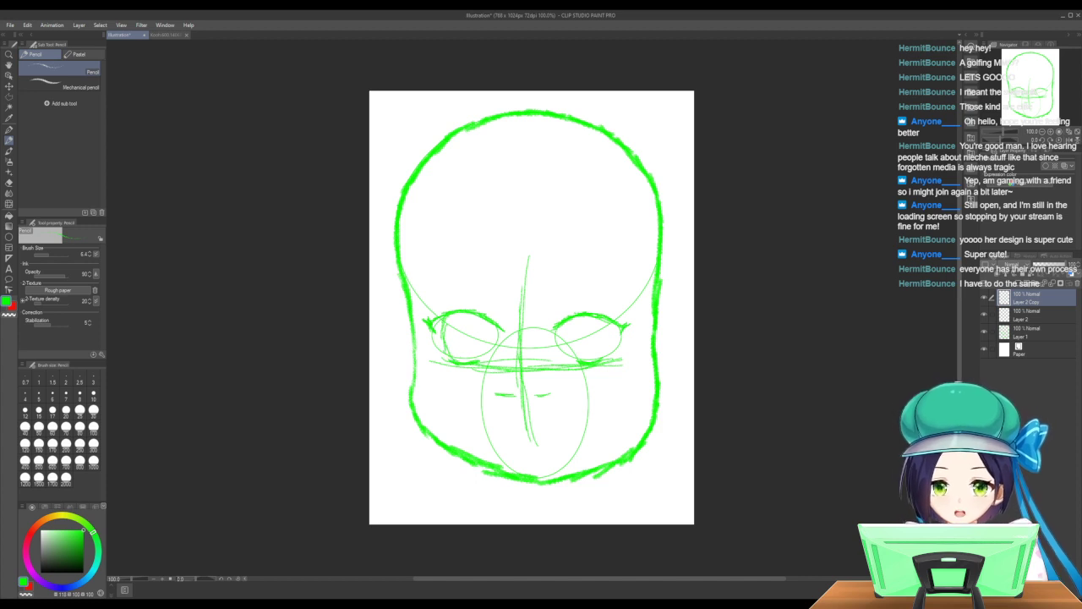
mouse_move(480, 337)
mouse_down()
mouse_move(483, 355)
mouse_move(484, 333)
mouse_up()
mouse_move(480, 317)
mouse_down()
mouse_move(482, 339)
mouse_move(479, 328)
mouse_up()
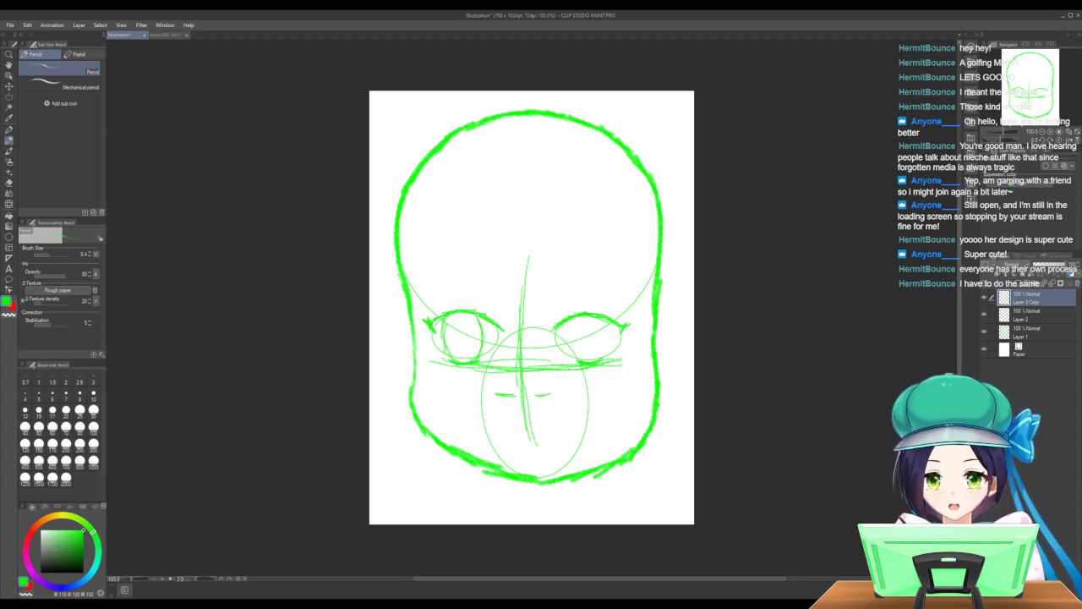
mouse_move(574, 340)
mouse_down()
mouse_move(575, 362)
mouse_move(571, 340)
mouse_move(607, 352)
mouse_move(609, 337)
mouse_up()
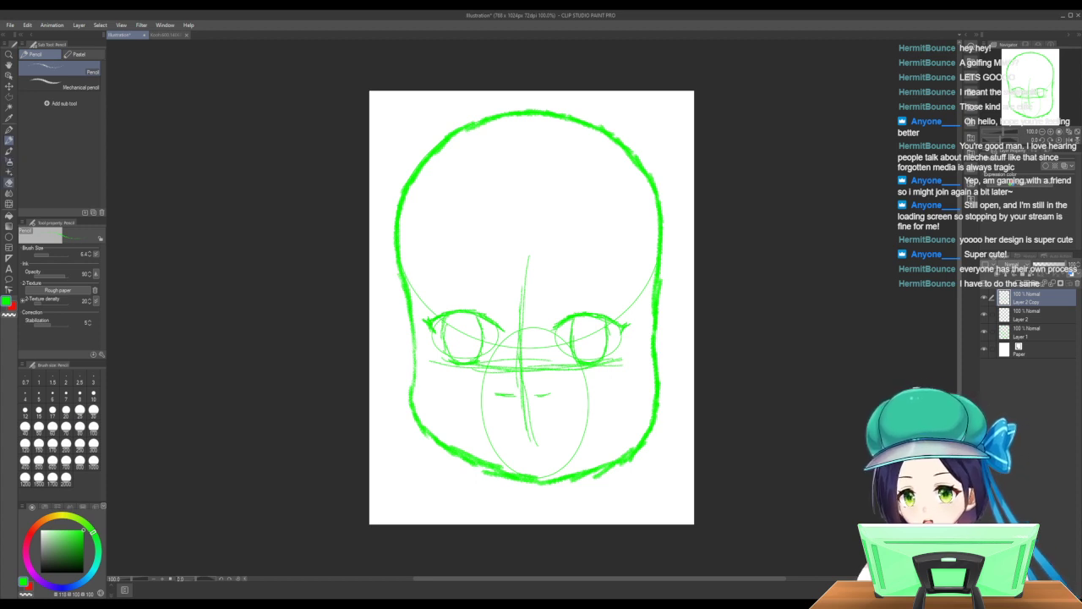
Erase the two mouth dashes with the Hard eraser and redraw them with the Pencil lower, nearer the chin.
click(9, 182)
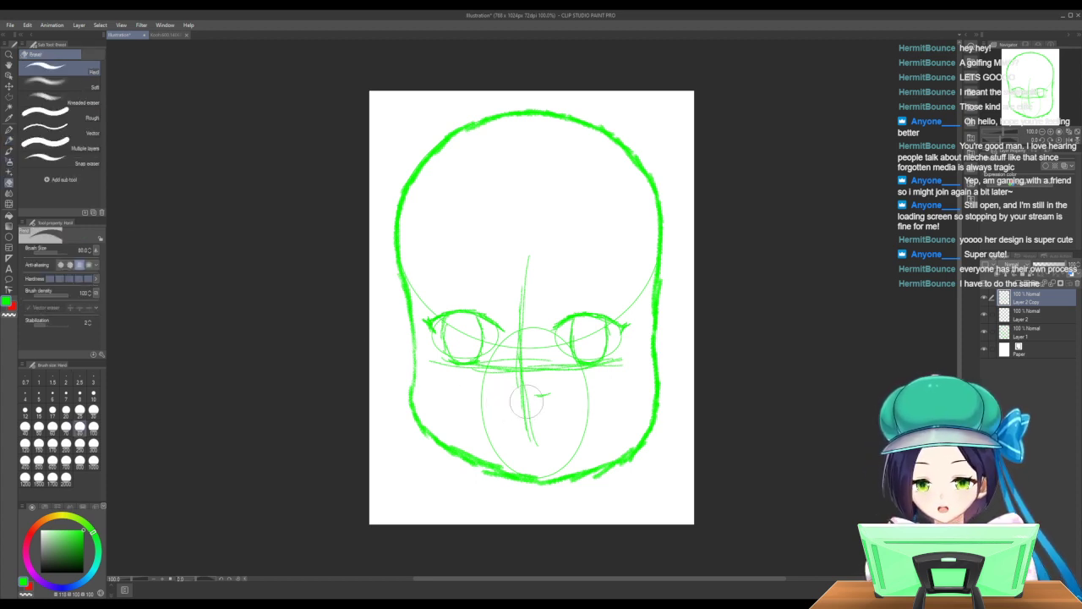
drag(527, 402, 546, 406)
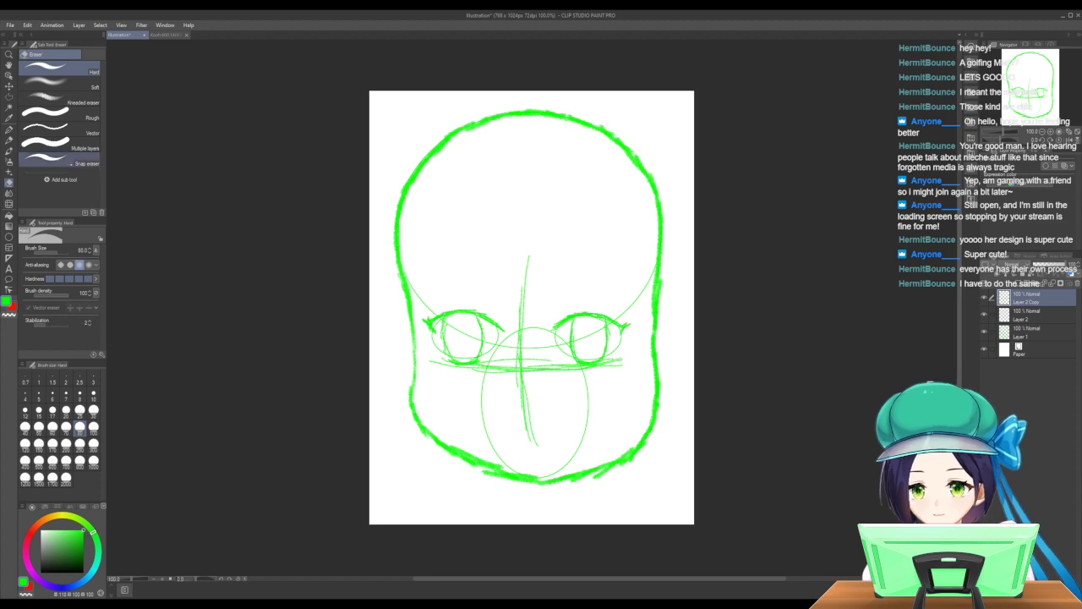
key(p)
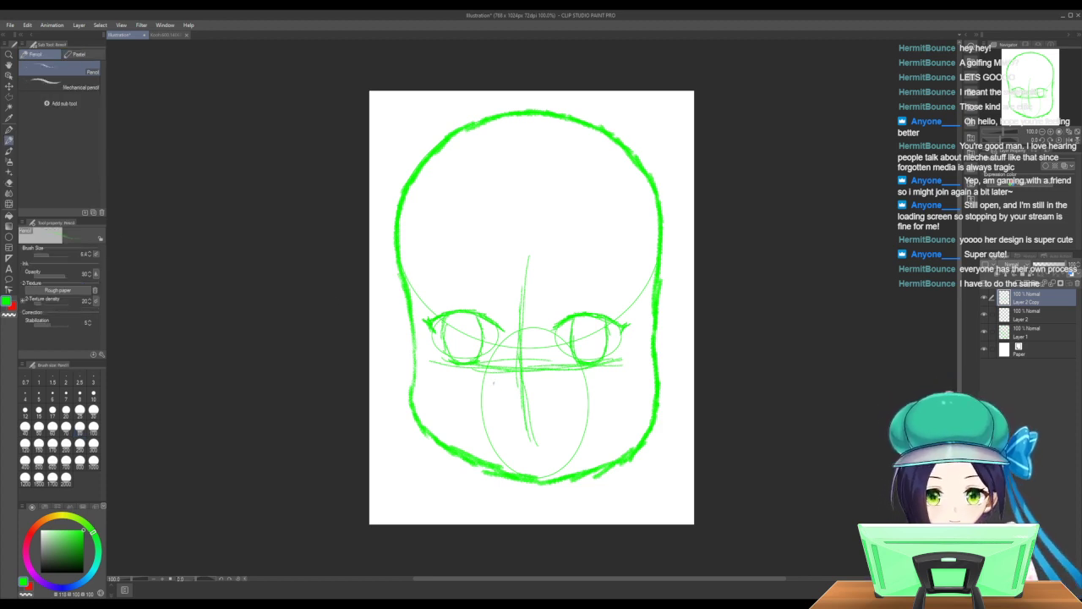
mouse_move(539, 402)
mouse_down()
mouse_move(554, 398)
mouse_move(502, 402)
mouse_up()
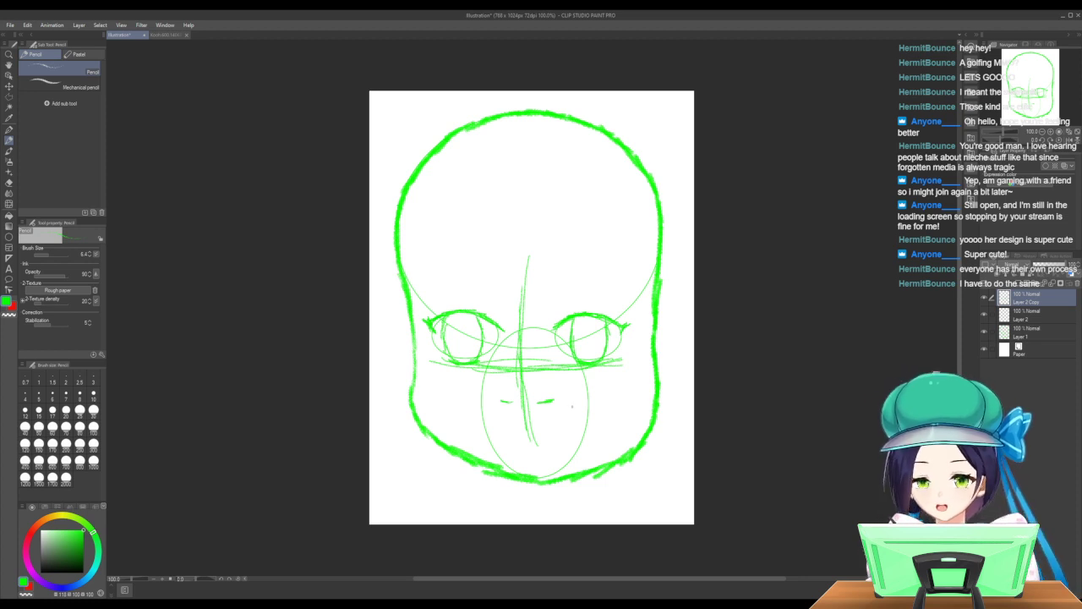
key(ctrl+z)
key(ctrl+z)
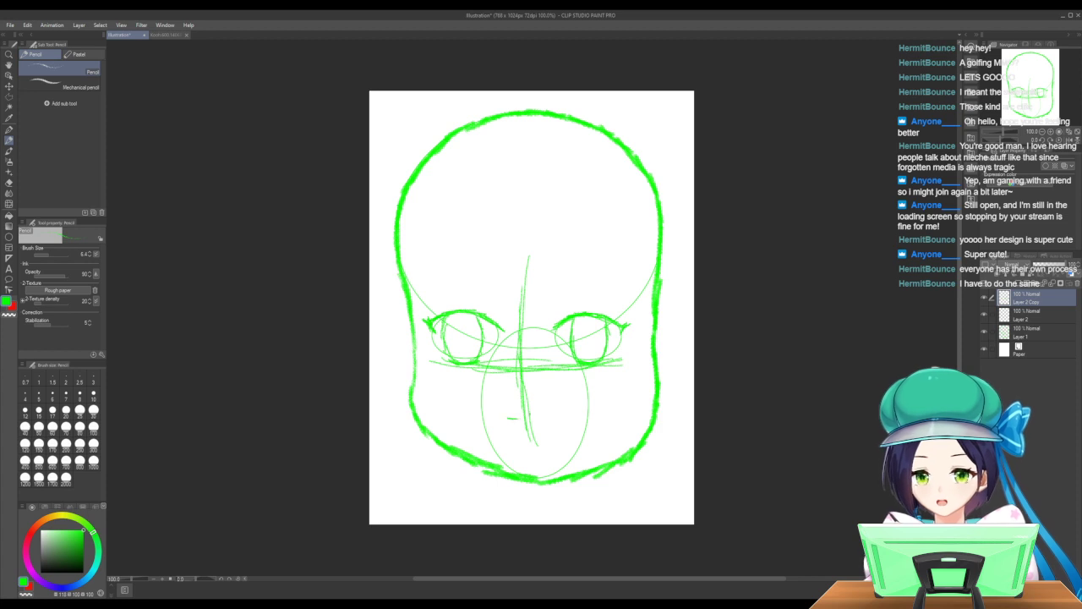
drag(541, 417, 552, 415)
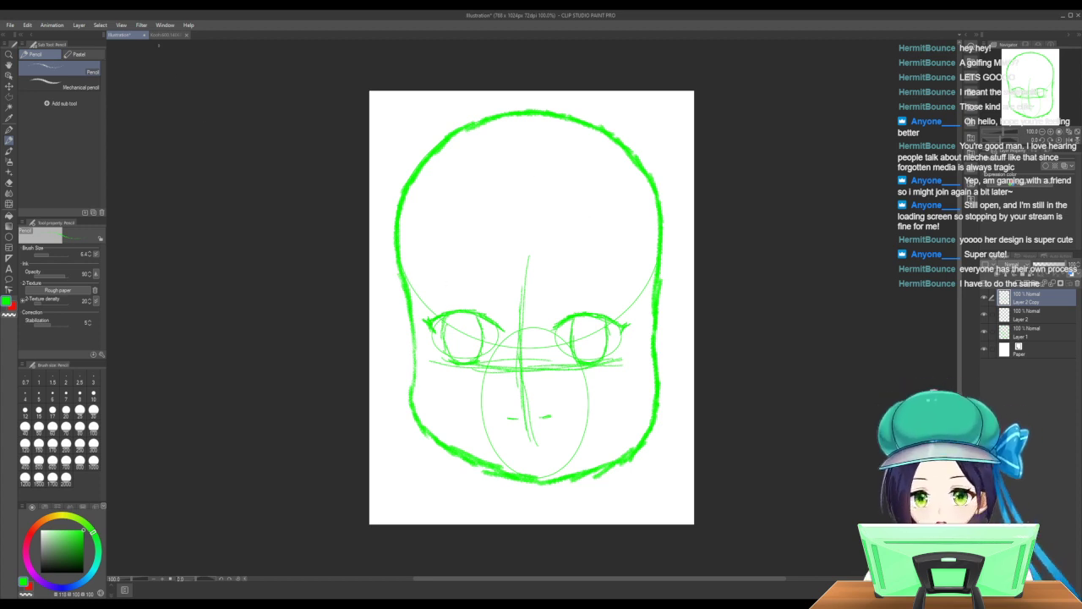
Check the Pangya character picture and sketch the left side lock of hair with its outer contour outside the head outline.
click(164, 34)
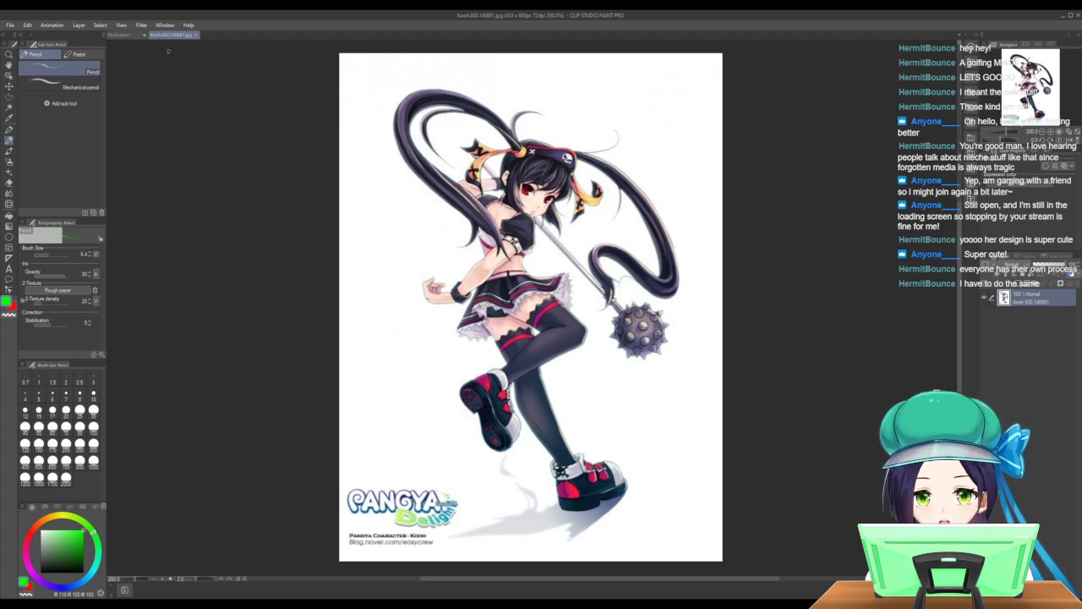
click(121, 35)
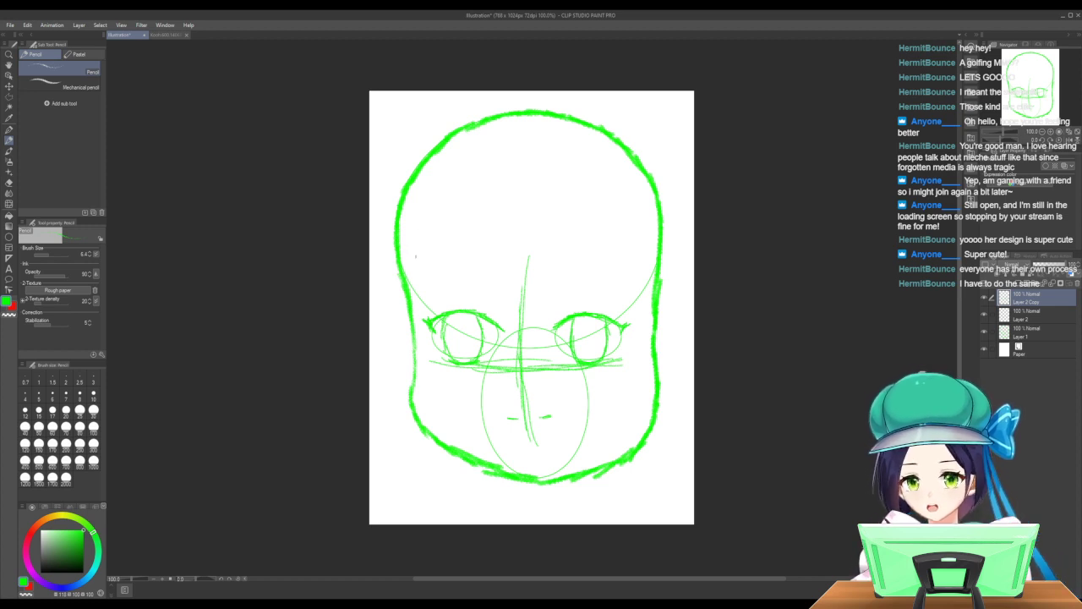
mouse_move(416, 233)
mouse_down()
mouse_move(410, 306)
mouse_move(447, 419)
mouse_move(432, 406)
mouse_up()
mouse_move(418, 382)
mouse_down()
mouse_move(435, 413)
mouse_move(417, 391)
mouse_up()
mouse_move(413, 387)
mouse_down()
mouse_move(373, 270)
mouse_move(377, 289)
mouse_move(391, 170)
mouse_up()
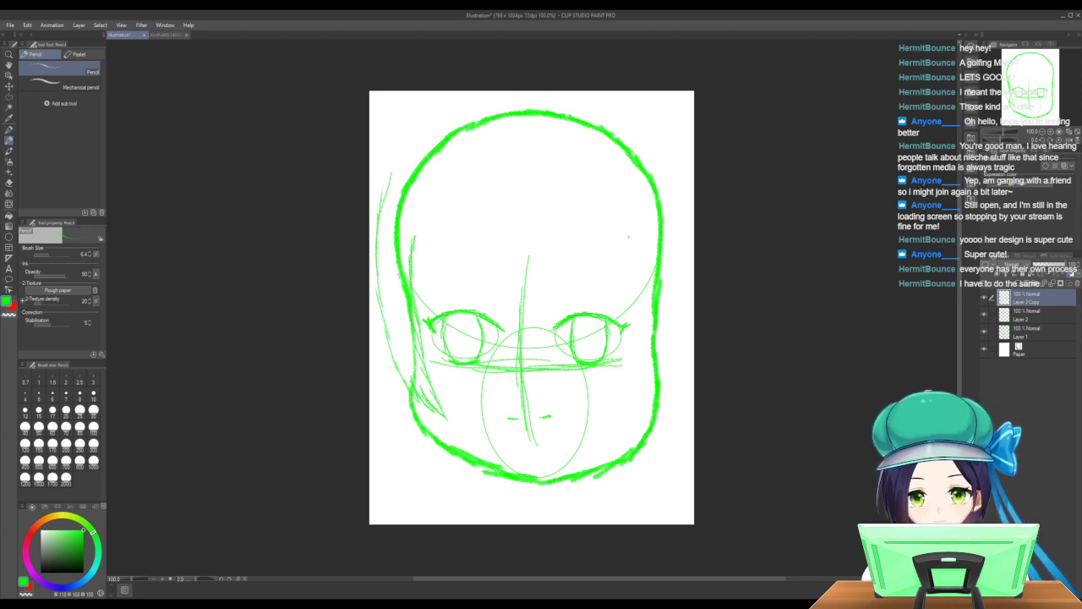
Sketch the matching right side lock of hair, tapering at cheek height and curving outside the head outline up to the temple.
mouse_move(622, 232)
mouse_down()
mouse_move(637, 306)
mouse_move(622, 411)
mouse_move(647, 408)
mouse_up()
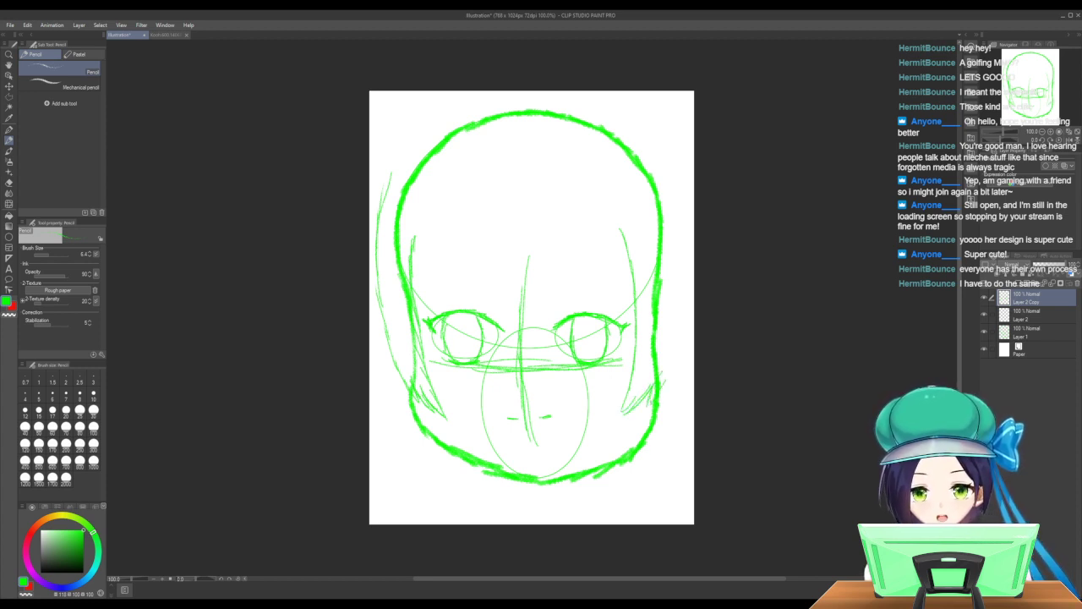
drag(669, 372, 661, 391)
drag(680, 353, 669, 376)
drag(685, 308, 675, 364)
drag(688, 274, 682, 331)
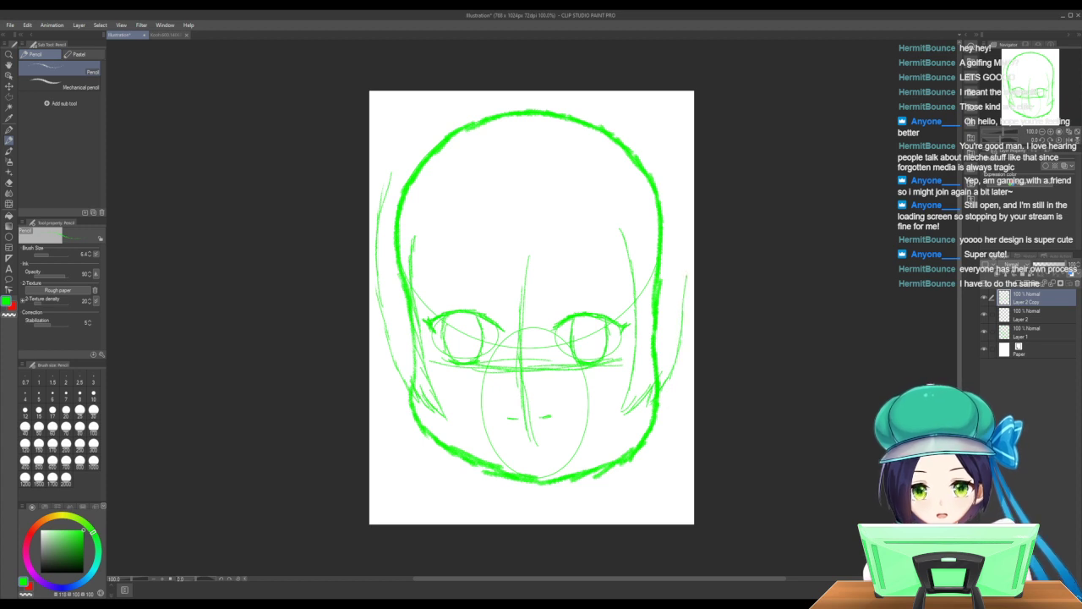
mouse_move(686, 247)
mouse_down()
mouse_move(686, 298)
mouse_move(681, 280)
mouse_up()
drag(680, 225, 673, 285)
mouse_move(677, 199)
mouse_down()
mouse_move(663, 254)
mouse_move(665, 229)
mouse_up()
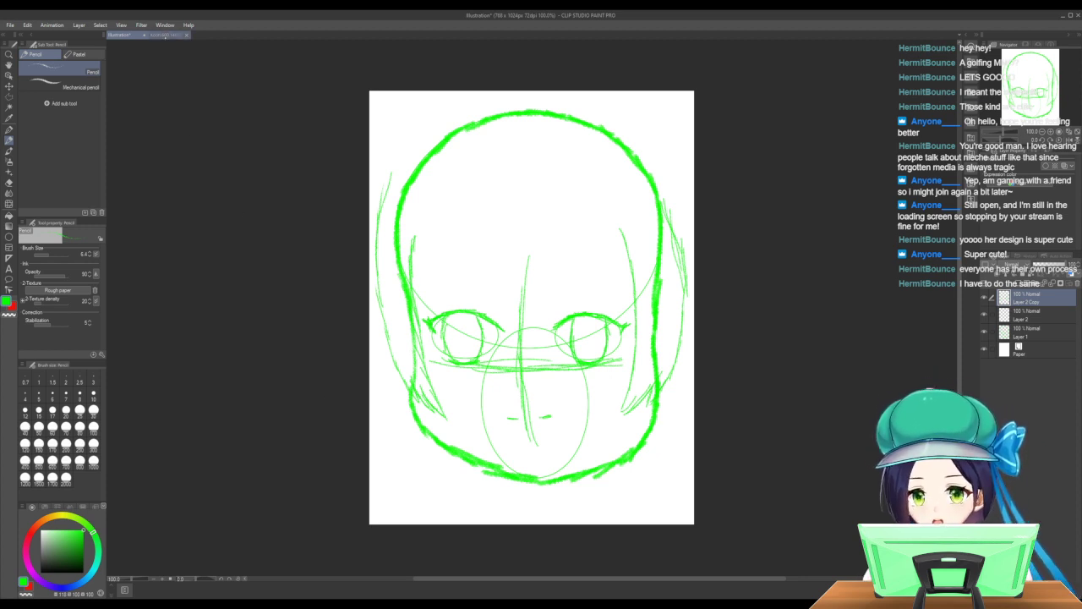
Check the Pangya character picture and sketch the pointed bangs from the left temple across to the centre of the forehead.
click(165, 34)
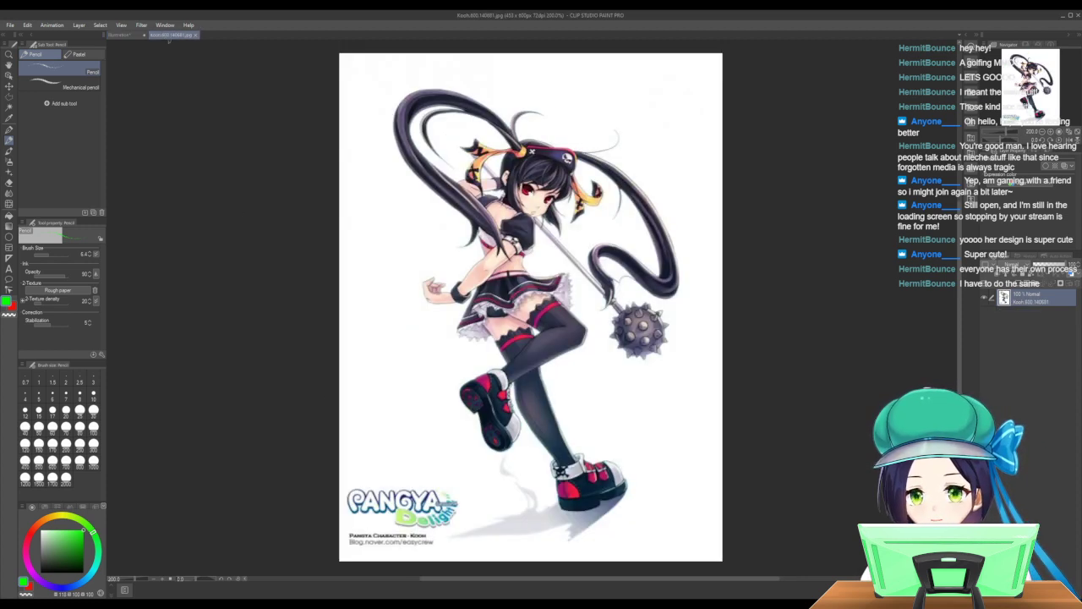
click(125, 34)
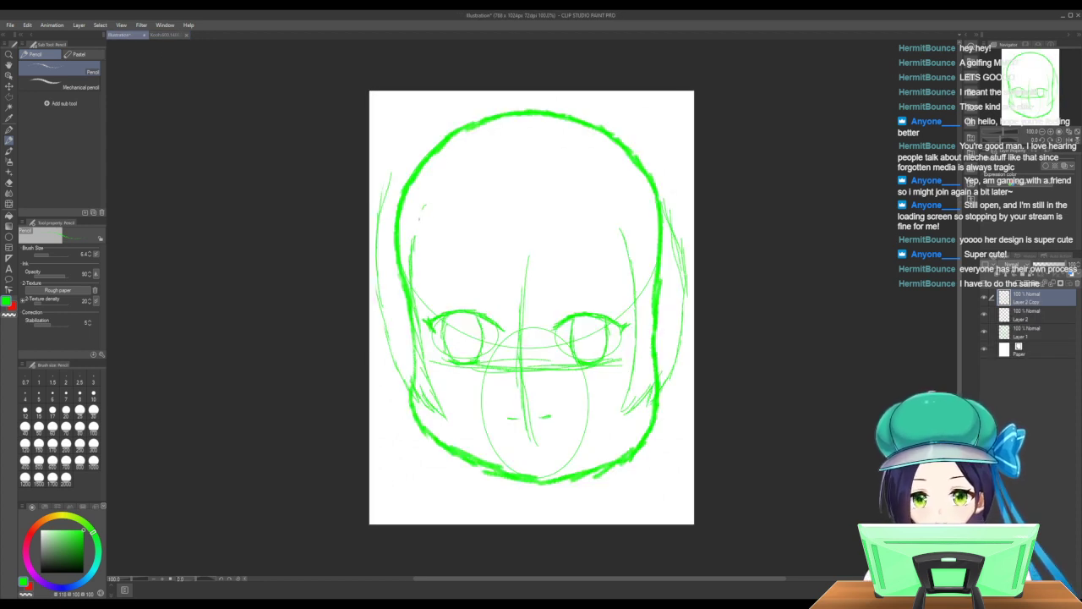
mouse_move(421, 210)
mouse_down()
mouse_move(418, 259)
mouse_move(438, 294)
mouse_up()
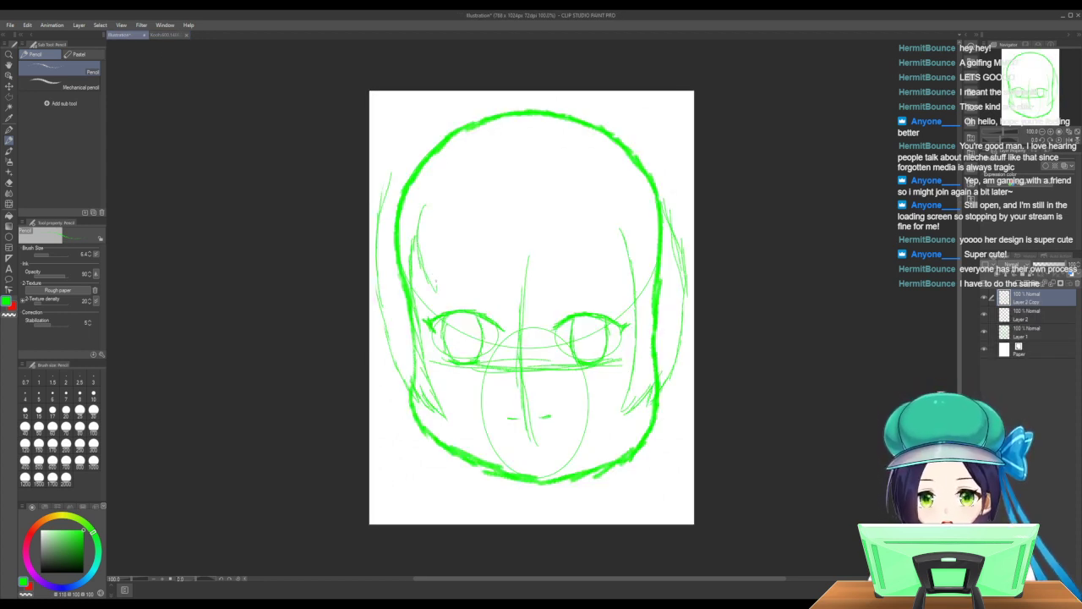
drag(435, 245, 438, 285)
drag(438, 251, 440, 266)
drag(440, 229, 454, 284)
mouse_move(454, 237)
mouse_down()
mouse_move(458, 263)
mouse_move(461, 226)
mouse_move(479, 306)
mouse_move(489, 304)
mouse_up()
mouse_move(519, 249)
mouse_down()
mouse_move(503, 303)
mouse_move(510, 296)
mouse_up()
drag(550, 230, 527, 280)
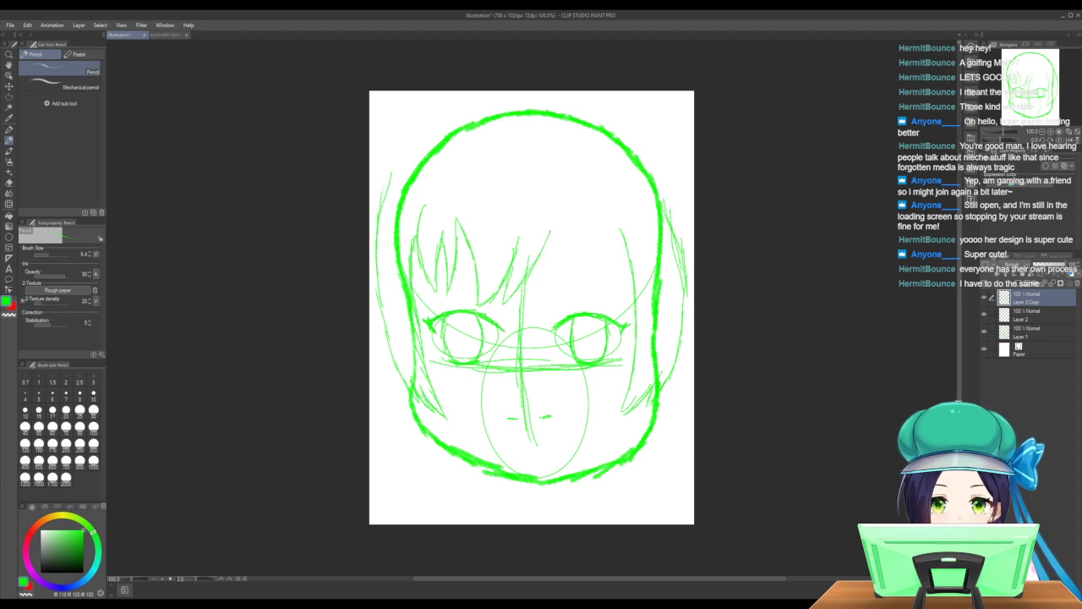
Continue the jagged bangs from the centre of the forehead to the right side lock.
mouse_move(551, 234)
mouse_down()
mouse_move(561, 276)
mouse_move(573, 258)
mouse_move(581, 267)
mouse_move(581, 291)
mouse_up()
drag(593, 241, 585, 283)
drag(599, 224, 593, 267)
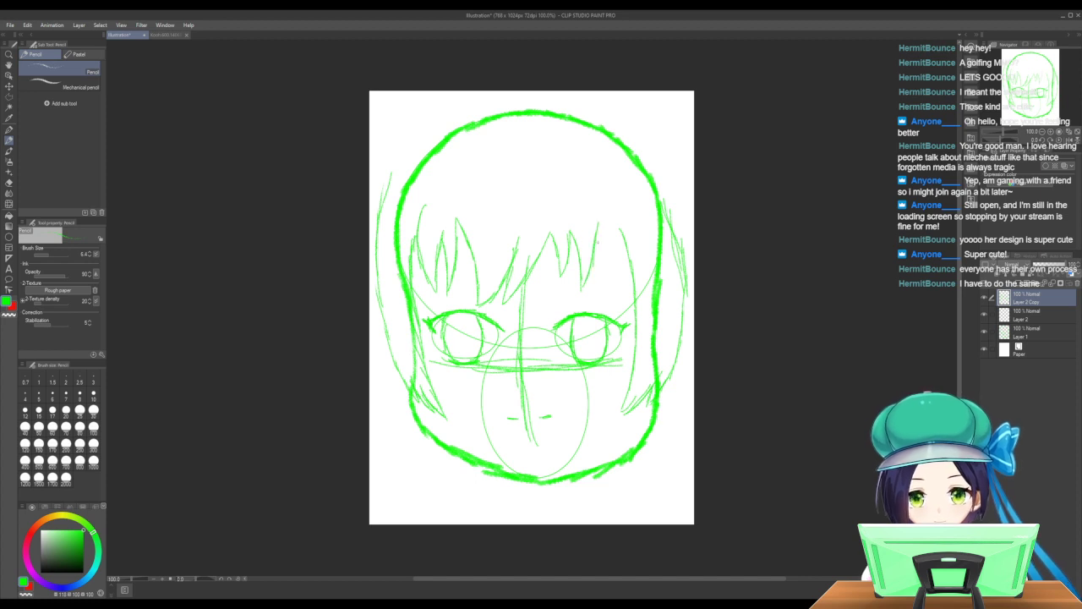
drag(602, 225, 608, 287)
drag(615, 250, 613, 292)
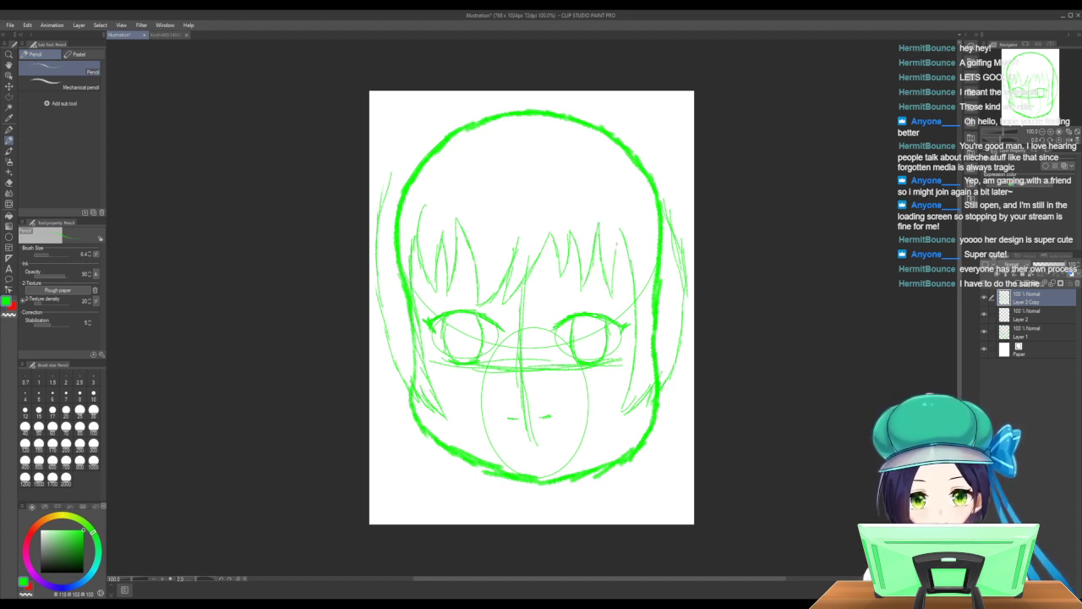
mouse_move(616, 231)
mouse_down()
mouse_move(609, 285)
mouse_move(619, 241)
mouse_up()
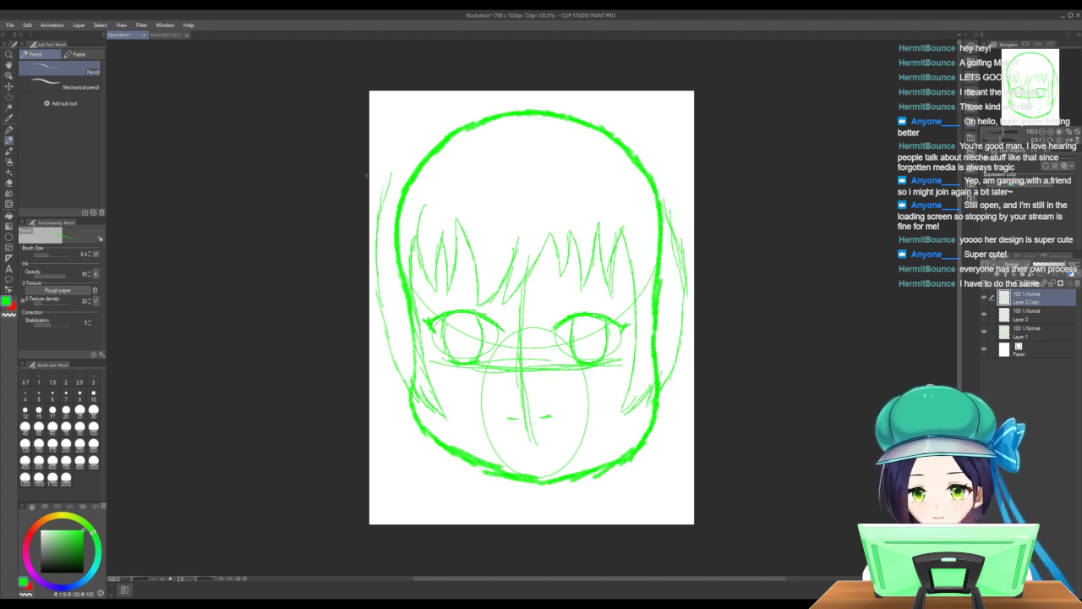
Sketch the hair's outer contour over the top of the head, joining the left and right side locks.
drag(388, 196, 416, 132)
drag(388, 166, 438, 110)
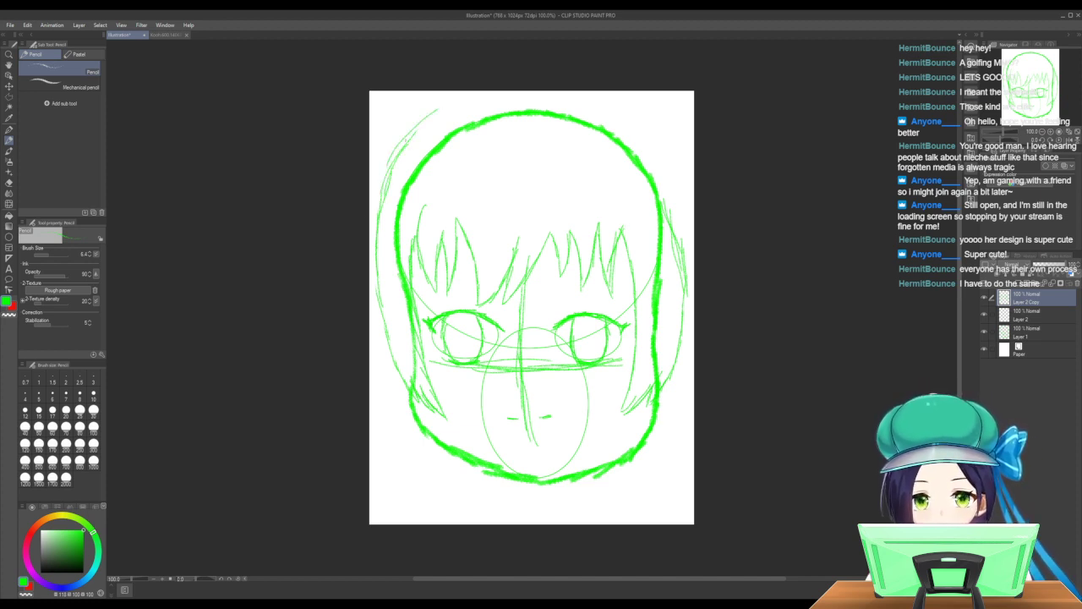
mouse_move(398, 148)
mouse_down()
mouse_move(461, 102)
mouse_move(587, 95)
mouse_move(655, 139)
mouse_move(678, 201)
mouse_up()
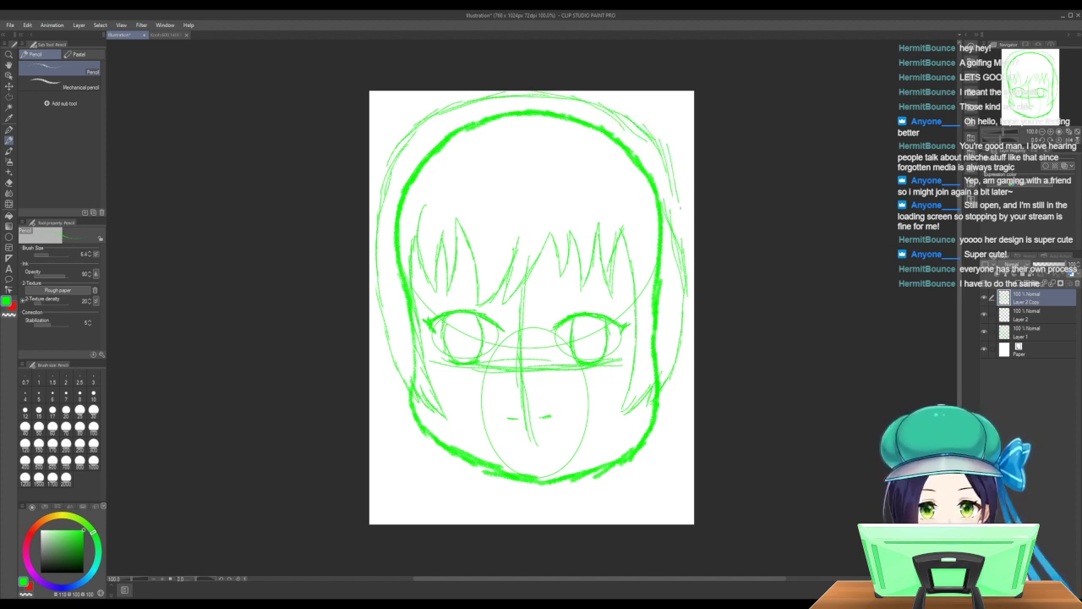
drag(668, 159, 680, 229)
drag(679, 178, 684, 238)
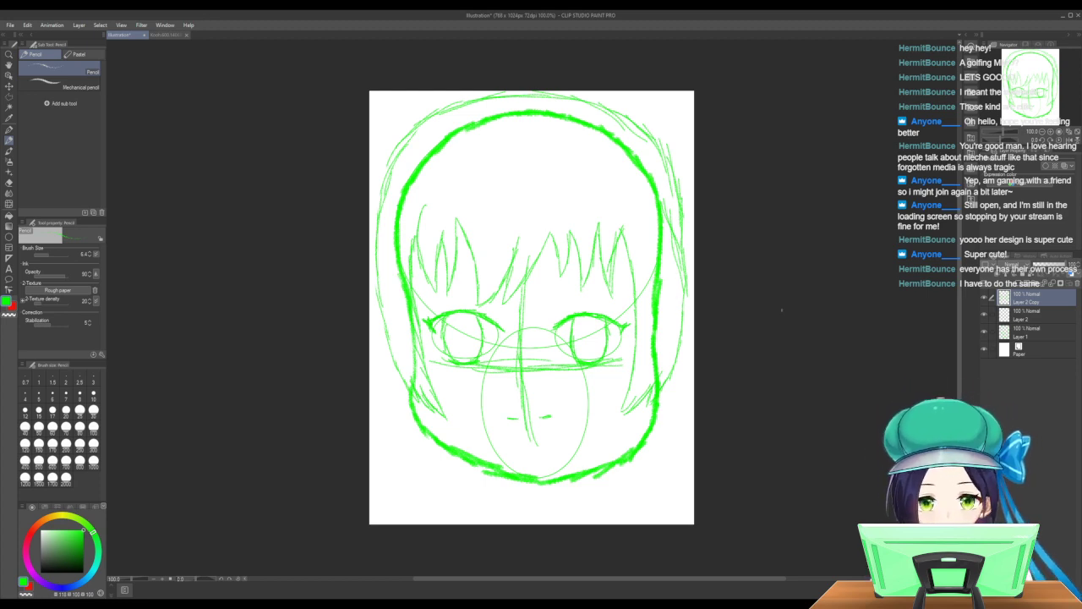
Hide the Paper layer, merge the visible sketch layers into one, and show the Paper layer again.
click(984, 349)
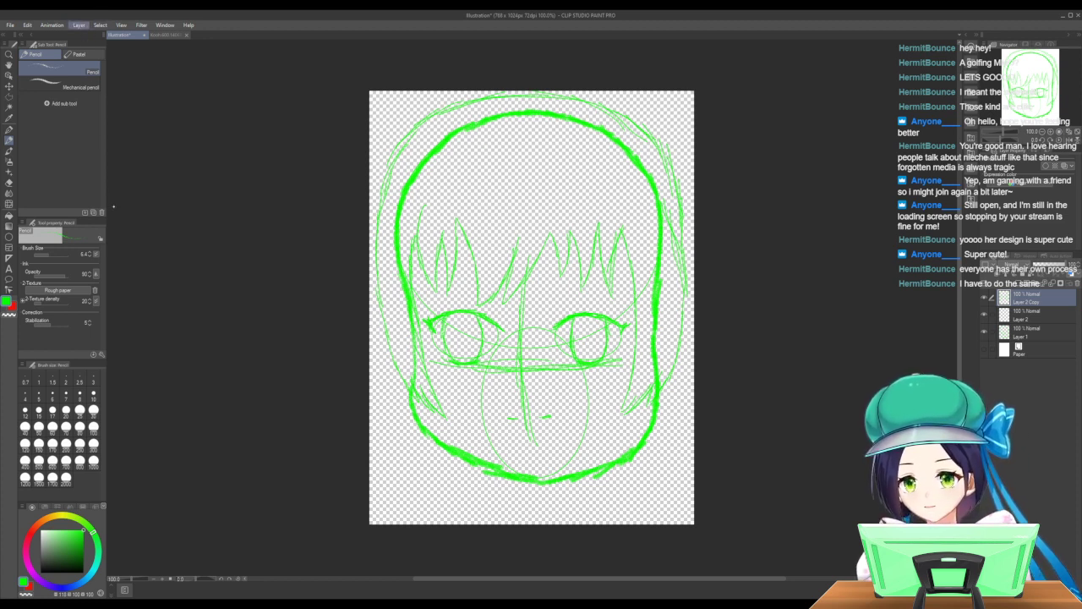
key(ctrl+shift+e)
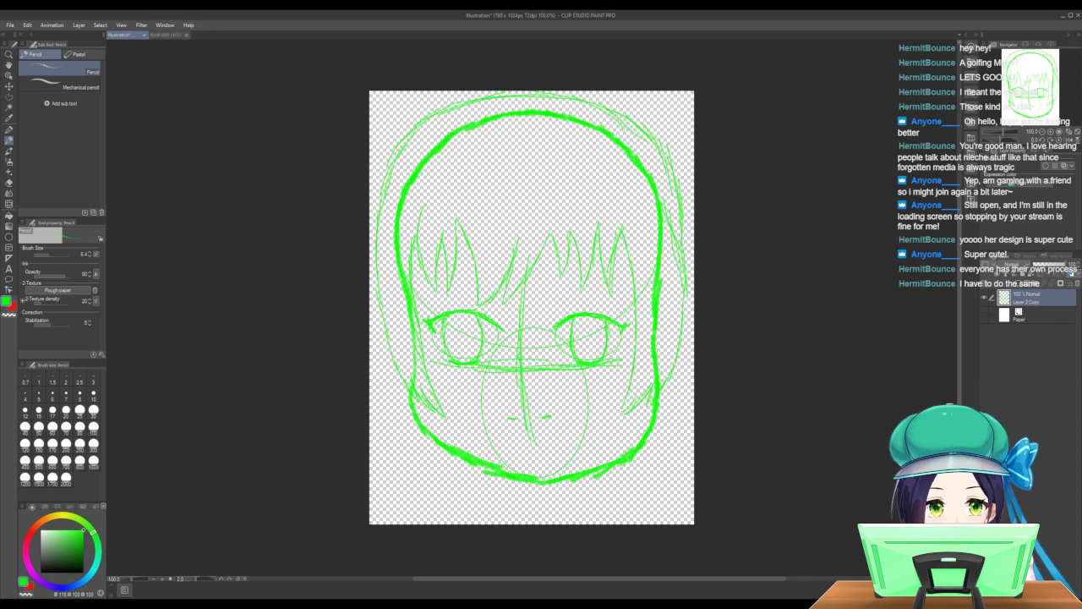
click(986, 313)
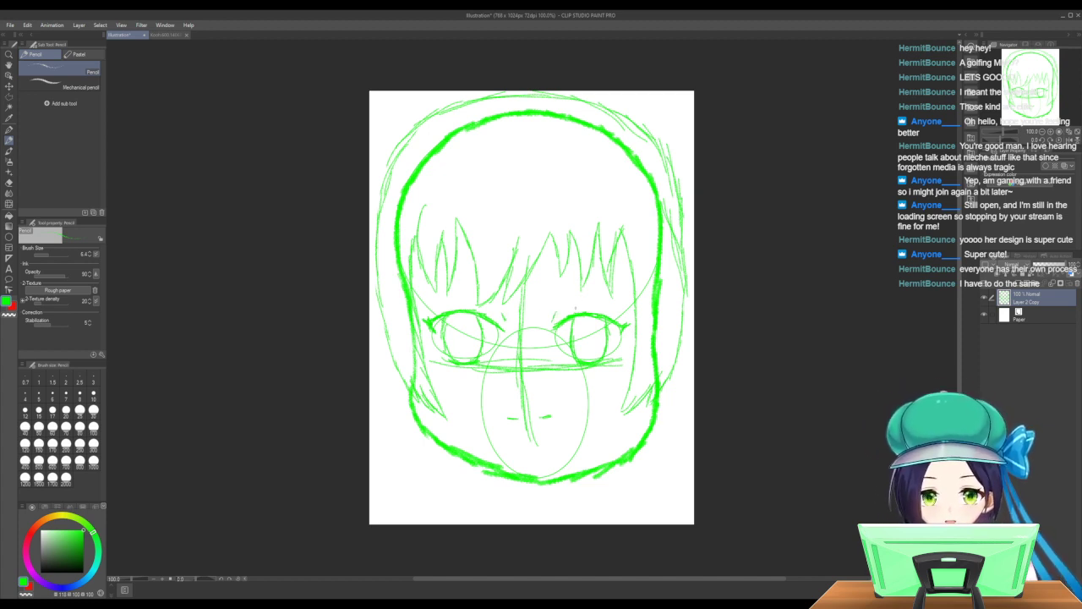
Sketch a long, gently arched eyebrow above each eye, crossing the bangs.
drag(560, 279, 636, 282)
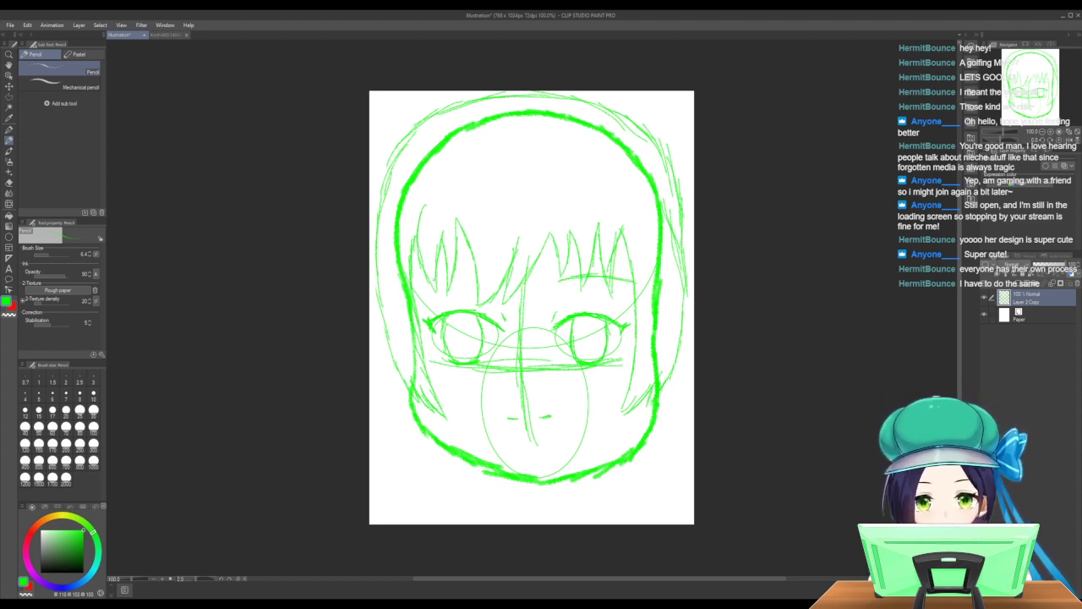
drag(507, 277, 419, 287)
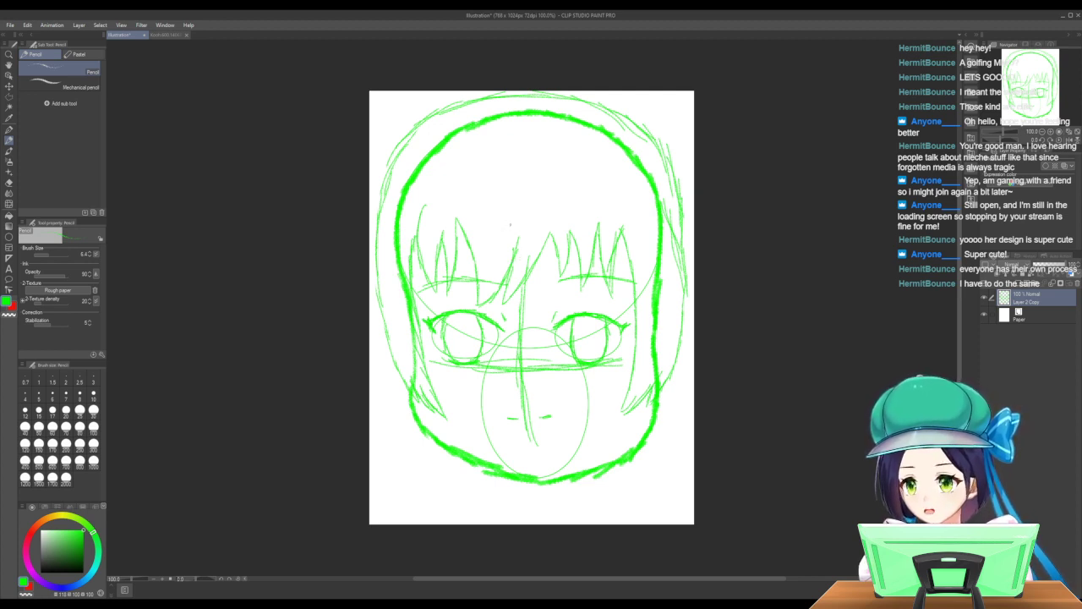
Lower the merged sketch layer's opacity to about half and switch the drawing colour to red.
drag(1062, 264, 1025, 264)
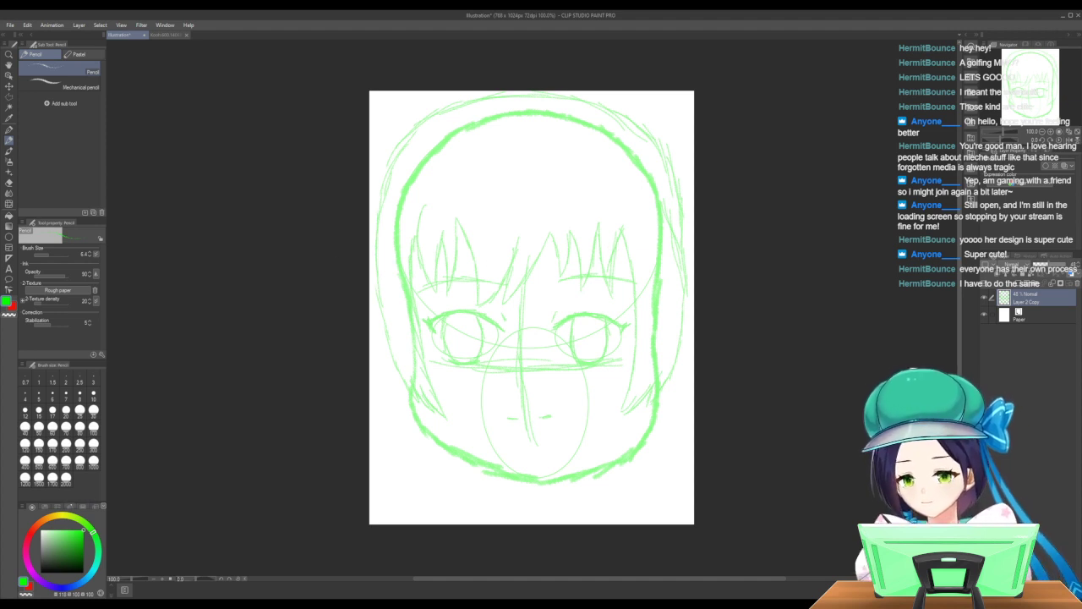
key(x)
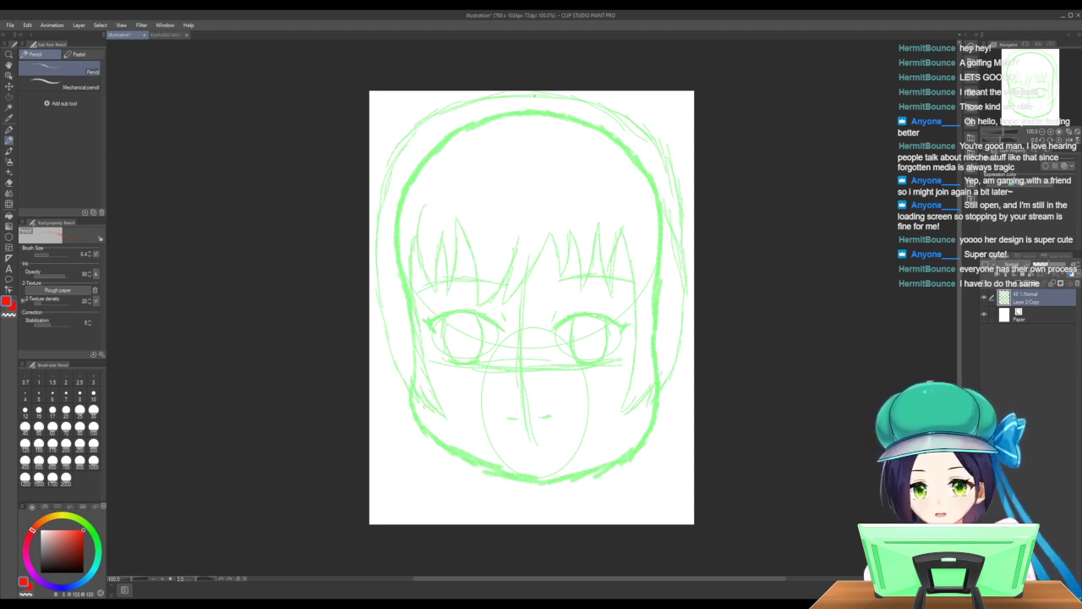
Trace the left half of the hair's outer contour and the left side lock in red over the green sketch.
mouse_move(494, 95)
mouse_down()
mouse_move(530, 95)
mouse_move(479, 95)
mouse_move(414, 128)
mouse_move(380, 215)
mouse_move(388, 337)
mouse_move(435, 416)
mouse_up()
mouse_move(416, 376)
mouse_down()
mouse_move(436, 420)
mouse_move(440, 411)
mouse_up()
mouse_move(430, 373)
mouse_down()
mouse_move(453, 420)
mouse_move(431, 378)
mouse_up()
drag(434, 383, 448, 413)
drag(420, 333, 437, 384)
mouse_move(419, 287)
mouse_down()
mouse_move(427, 350)
mouse_move(422, 310)
mouse_up()
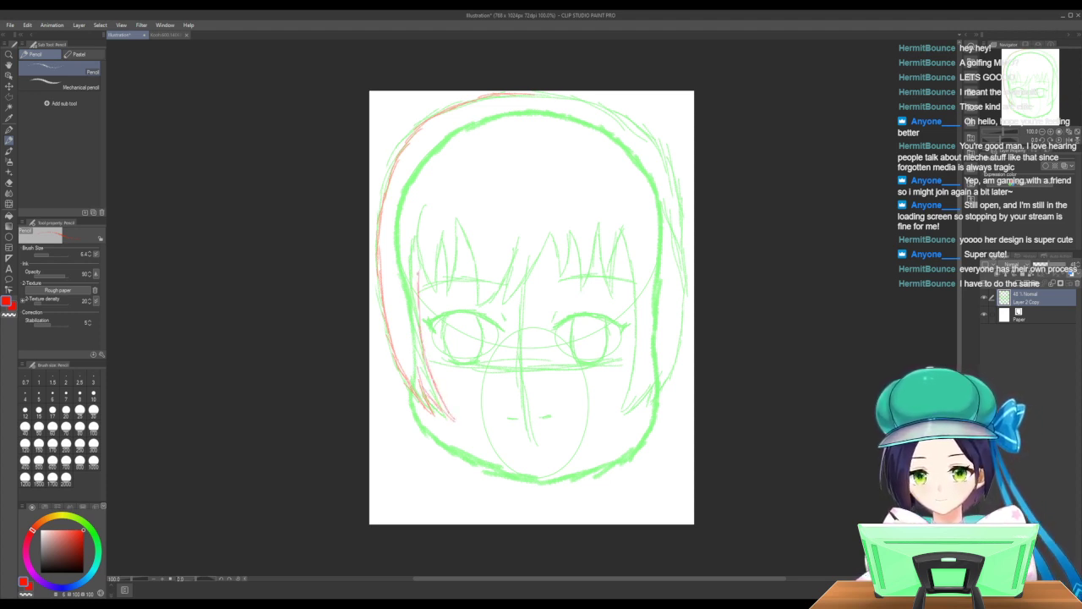
drag(418, 230, 420, 273)
mouse_move(429, 200)
mouse_down()
mouse_move(418, 274)
mouse_move(453, 159)
mouse_up()
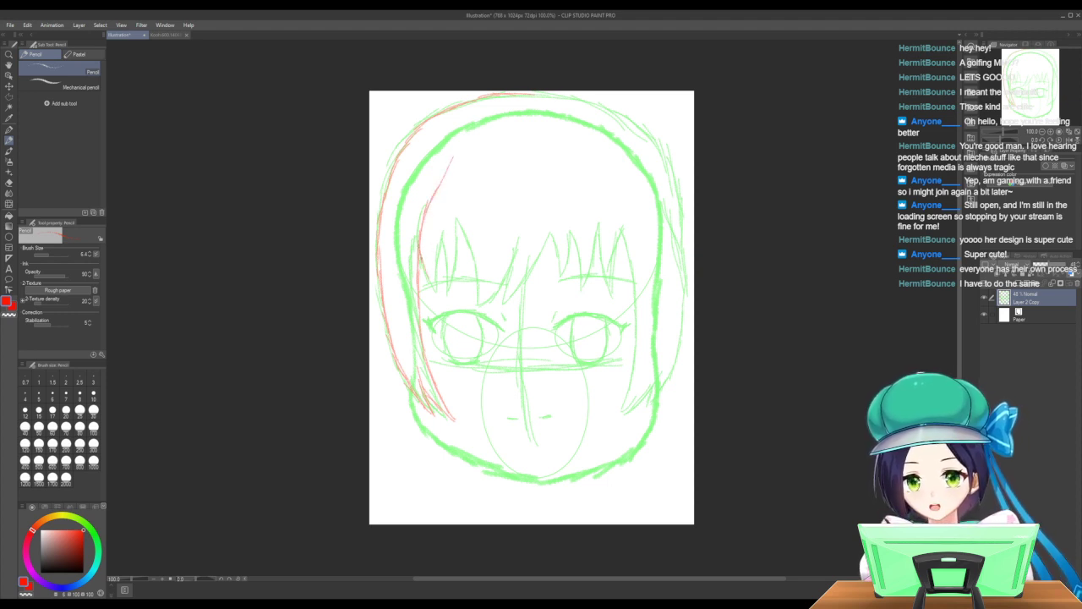
Trace the left bangs in red as pointed strands reaching toward the centre of the forehead.
drag(438, 264, 426, 292)
mouse_move(440, 244)
mouse_down()
mouse_move(437, 287)
mouse_move(443, 232)
mouse_move(446, 275)
mouse_move(466, 248)
mouse_move(457, 272)
mouse_up()
mouse_move(473, 223)
mouse_down()
mouse_move(475, 306)
mouse_move(523, 226)
mouse_move(524, 237)
mouse_up()
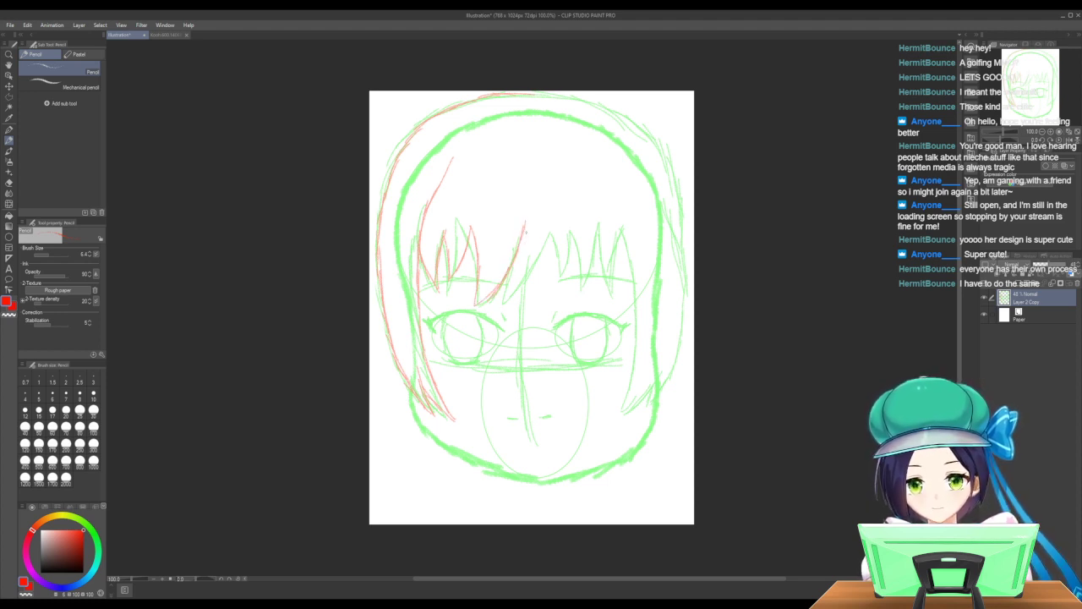
Trace the central and right bangs in red as a row of pointed strands.
mouse_move(518, 258)
mouse_down()
mouse_move(514, 284)
mouse_move(534, 308)
mouse_move(530, 293)
mouse_up()
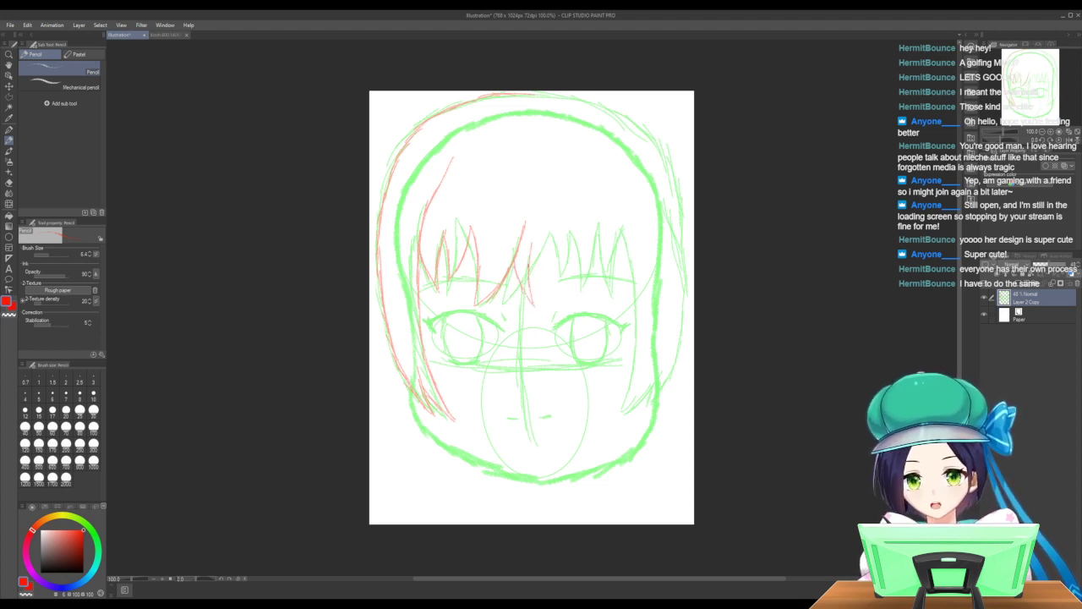
mouse_move(542, 219)
mouse_down()
mouse_move(530, 265)
mouse_move(533, 251)
mouse_move(563, 269)
mouse_move(565, 285)
mouse_up()
mouse_move(574, 240)
mouse_down()
mouse_move(566, 280)
mouse_move(571, 258)
mouse_up()
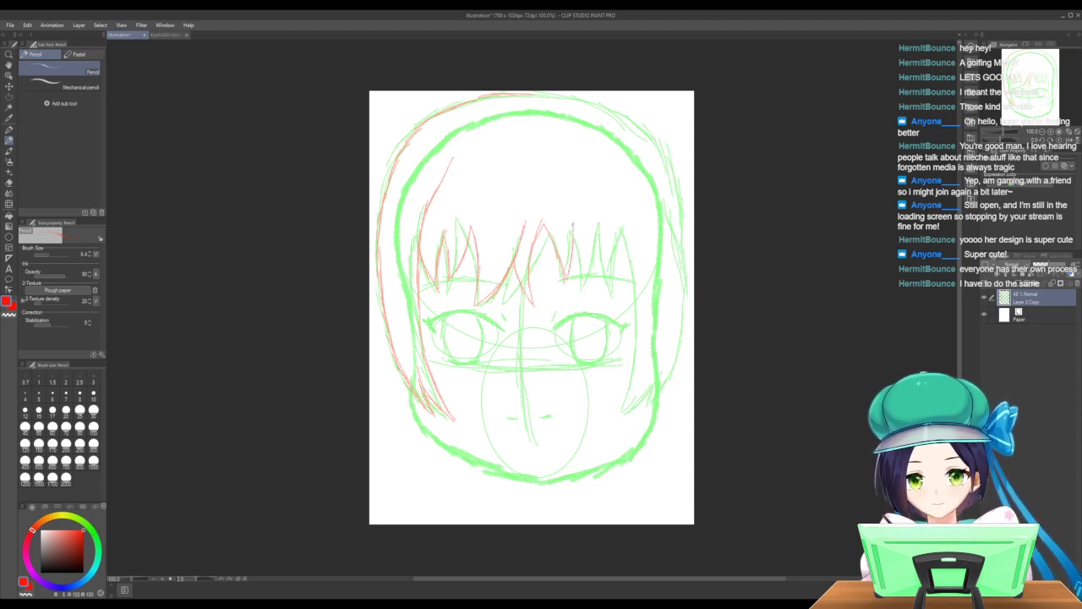
mouse_move(575, 221)
mouse_down()
mouse_move(581, 299)
mouse_move(588, 255)
mouse_move(608, 289)
mouse_up()
mouse_move(619, 229)
mouse_down()
mouse_move(608, 263)
mouse_move(614, 252)
mouse_move(625, 297)
mouse_up()
drag(625, 252, 624, 280)
Trace the right side lock and the right half of the hair's outer contour in red.
mouse_move(630, 230)
mouse_down()
mouse_move(628, 256)
mouse_move(638, 219)
mouse_move(620, 421)
mouse_up()
drag(654, 385, 629, 418)
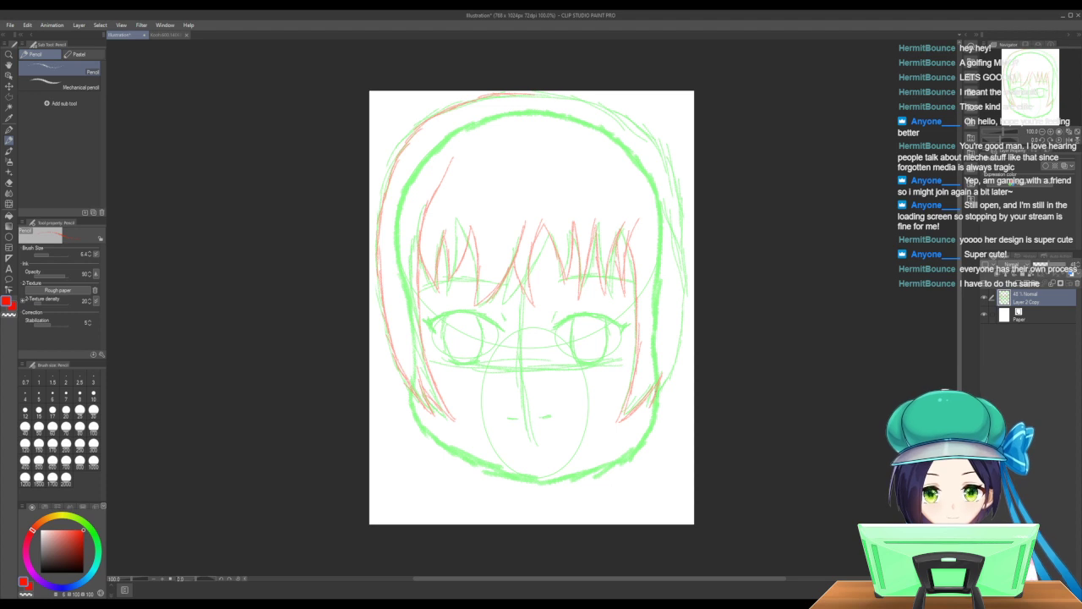
mouse_move(667, 393)
mouse_down()
mouse_move(656, 406)
mouse_move(663, 396)
mouse_up()
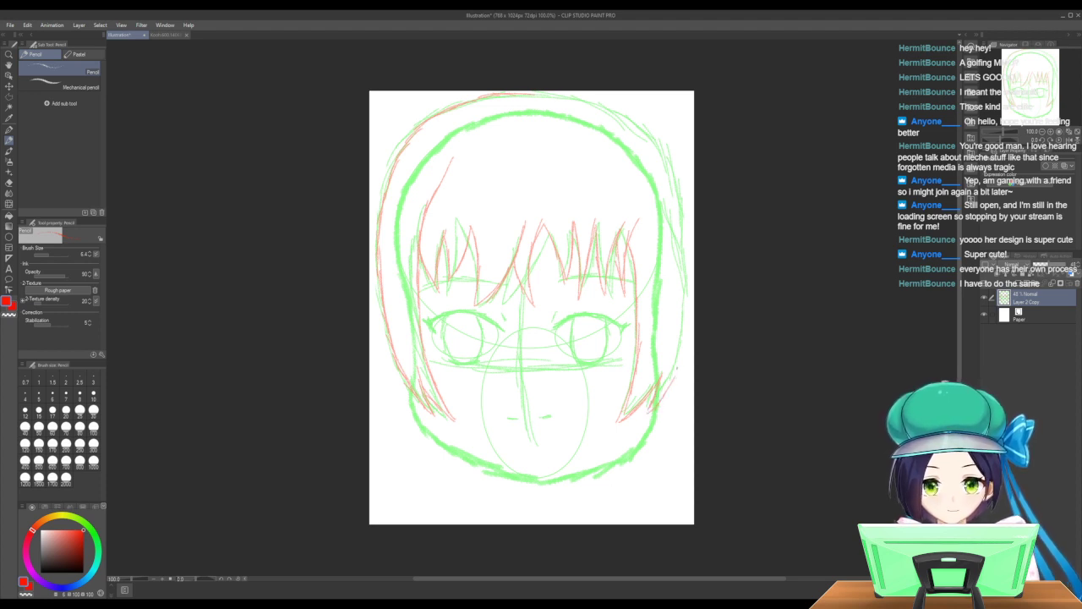
mouse_move(690, 335)
mouse_down()
mouse_move(670, 386)
mouse_move(684, 351)
mouse_up()
drag(693, 300, 688, 326)
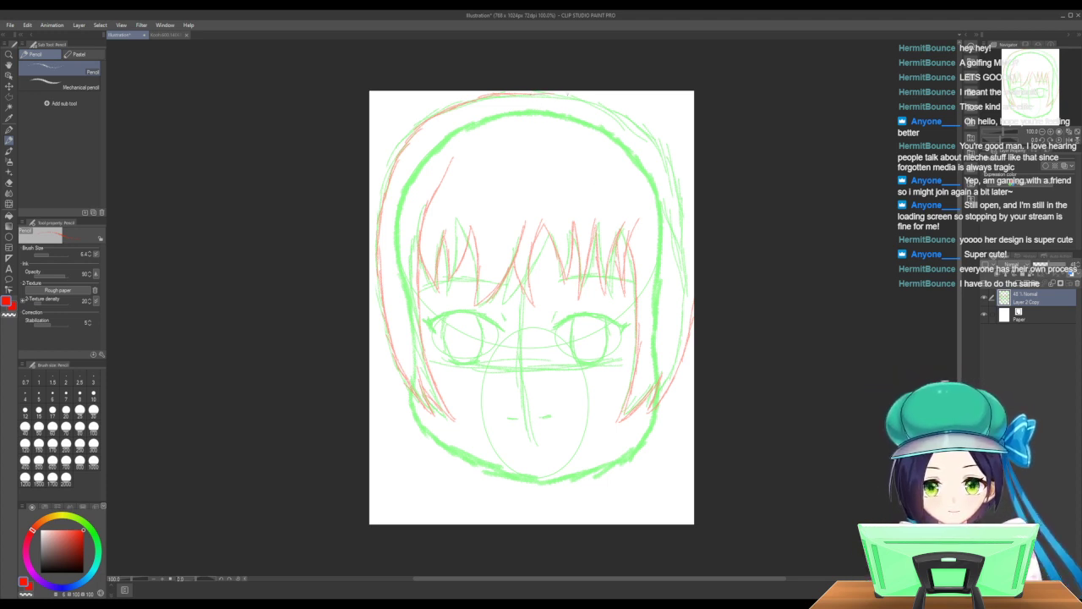
mouse_move(533, 93)
mouse_down()
mouse_move(591, 102)
mouse_move(654, 151)
mouse_move(649, 137)
mouse_move(678, 191)
mouse_up()
drag(670, 157, 689, 299)
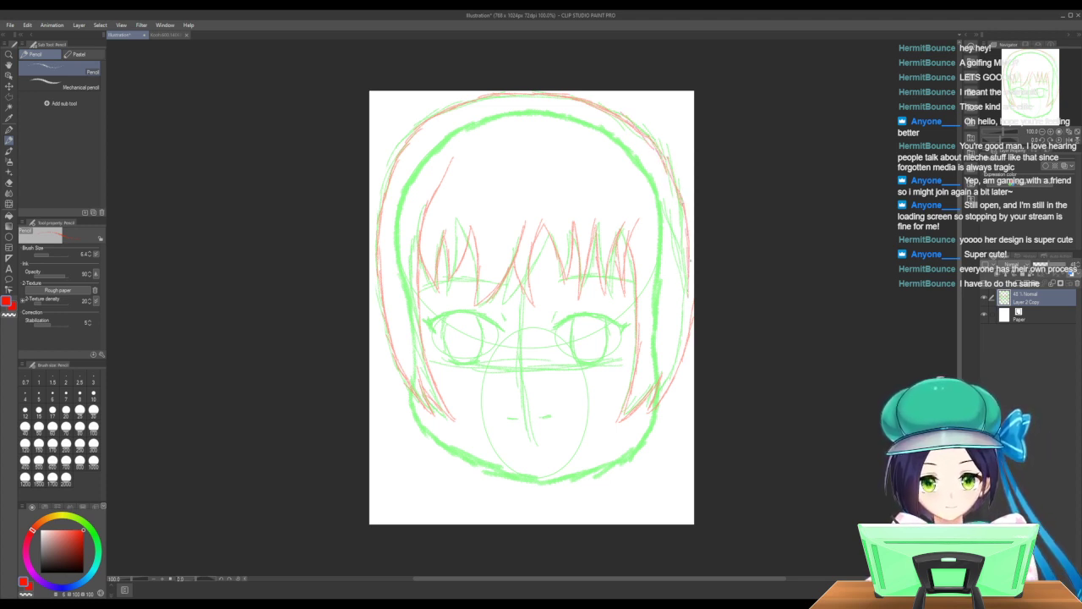
drag(690, 261, 687, 331)
drag(689, 312, 680, 363)
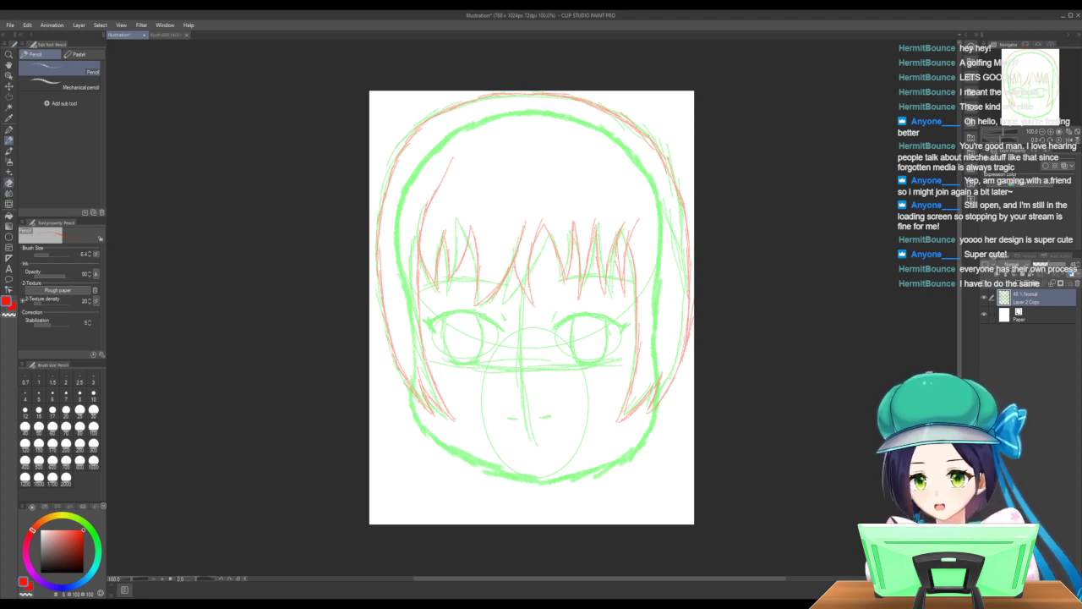
Draw the jaw and chin line in red between the two side locks, slightly inside the green head outline.
key(e)
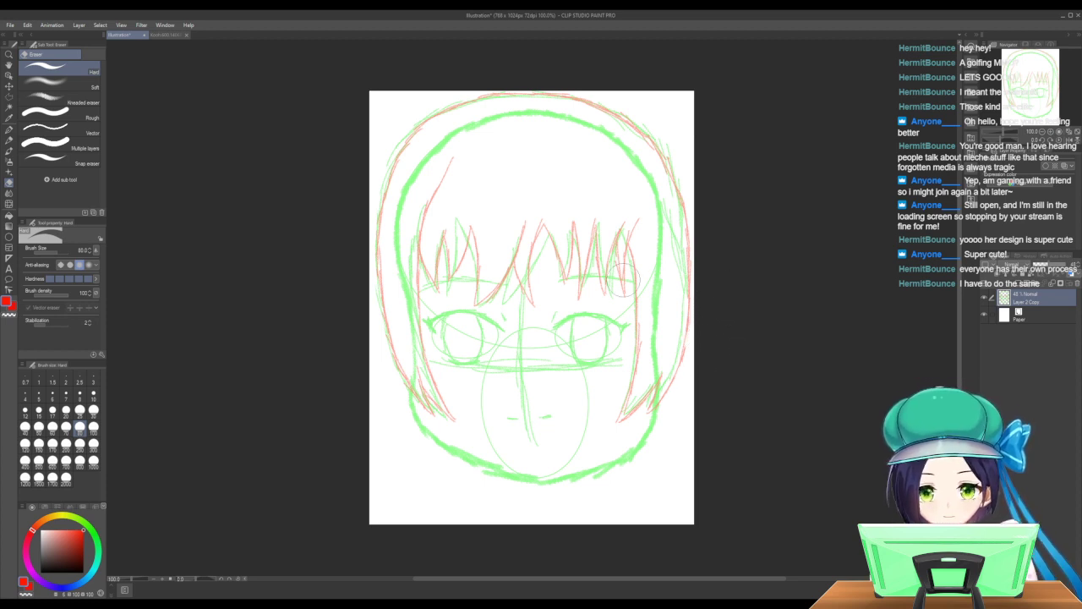
click(9, 139)
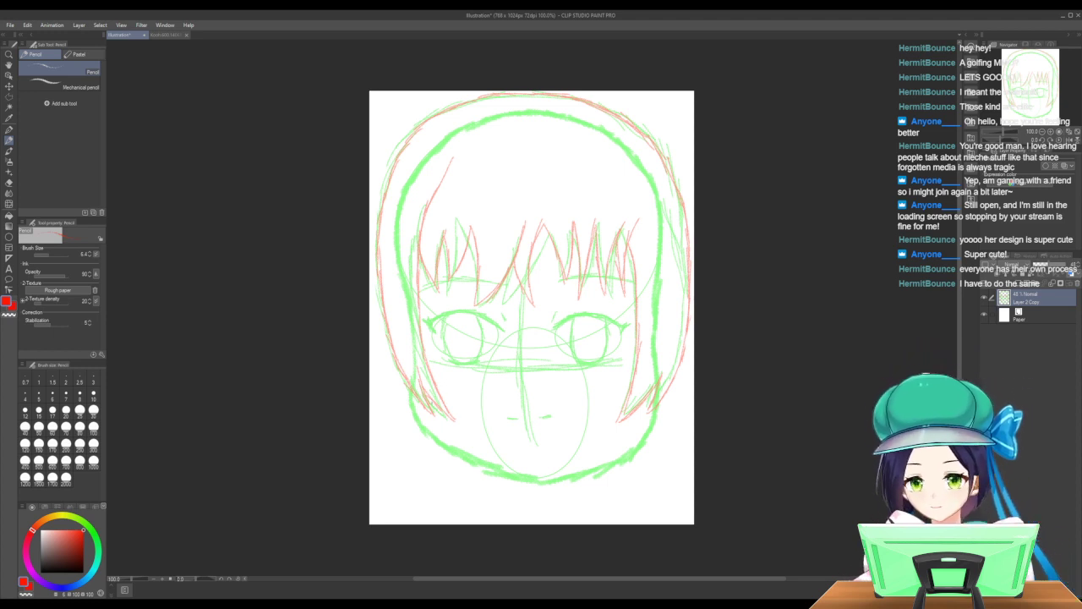
mouse_move(433, 418)
mouse_down()
mouse_move(482, 455)
mouse_move(541, 470)
mouse_move(623, 428)
mouse_move(656, 389)
mouse_up()
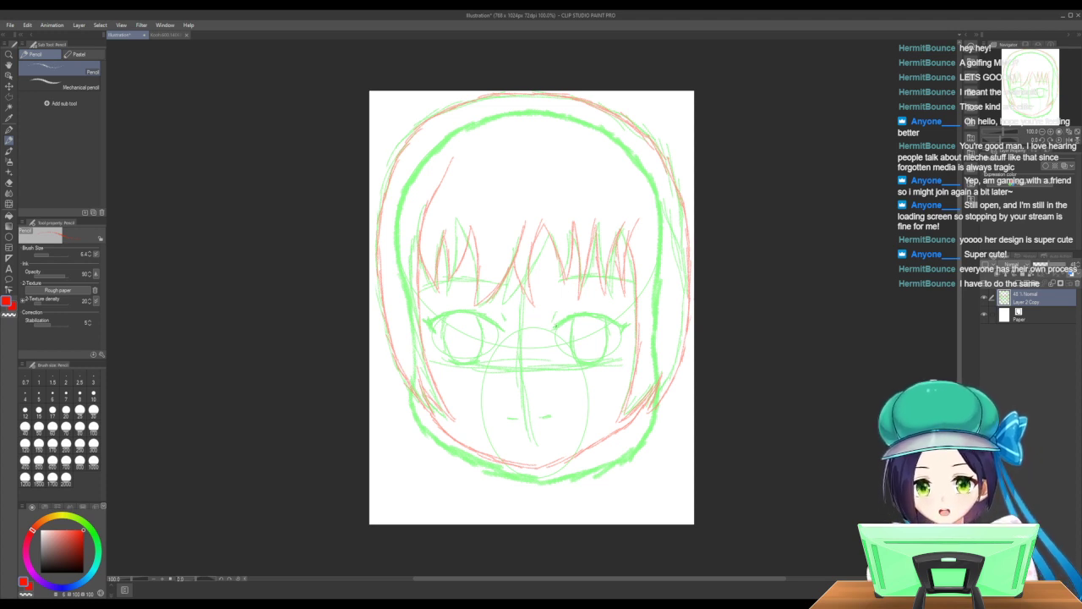
Trace the upper lash lines and iris outlines of both eyes in red, thickening the outer lash corners.
drag(555, 322, 598, 307)
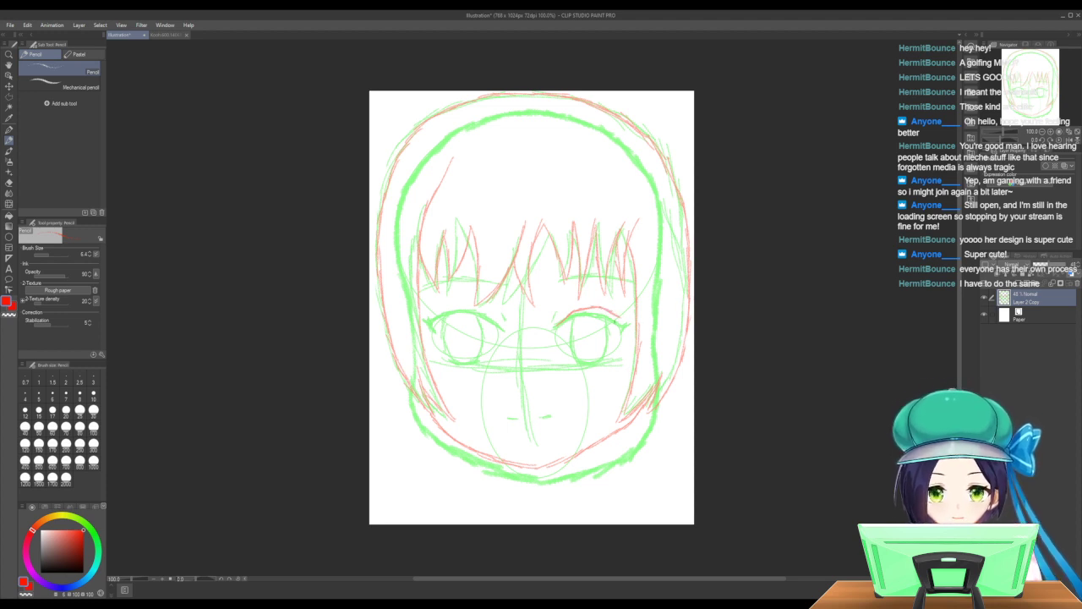
drag(618, 317, 627, 326)
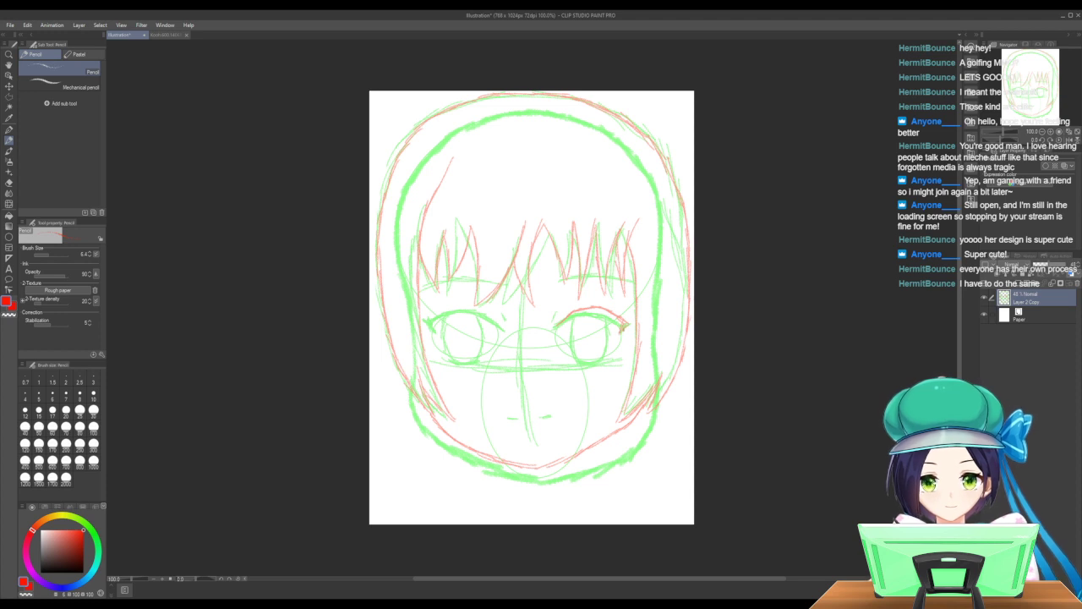
mouse_move(615, 318)
mouse_down()
mouse_move(625, 325)
mouse_move(609, 311)
mouse_move(577, 314)
mouse_up()
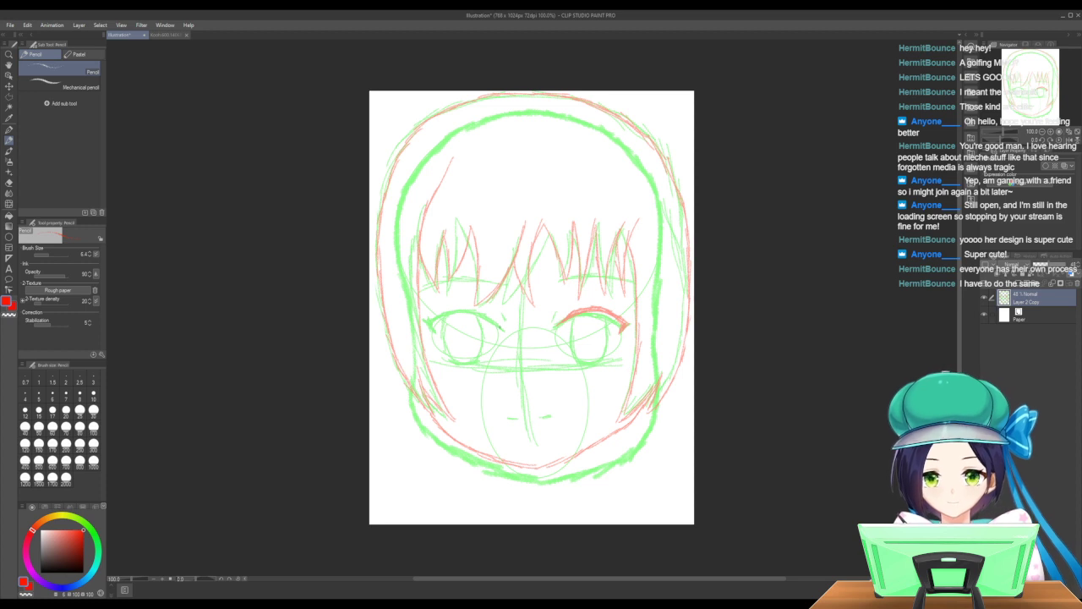
mouse_move(467, 314)
mouse_down()
mouse_move(489, 322)
mouse_move(470, 313)
mouse_up()
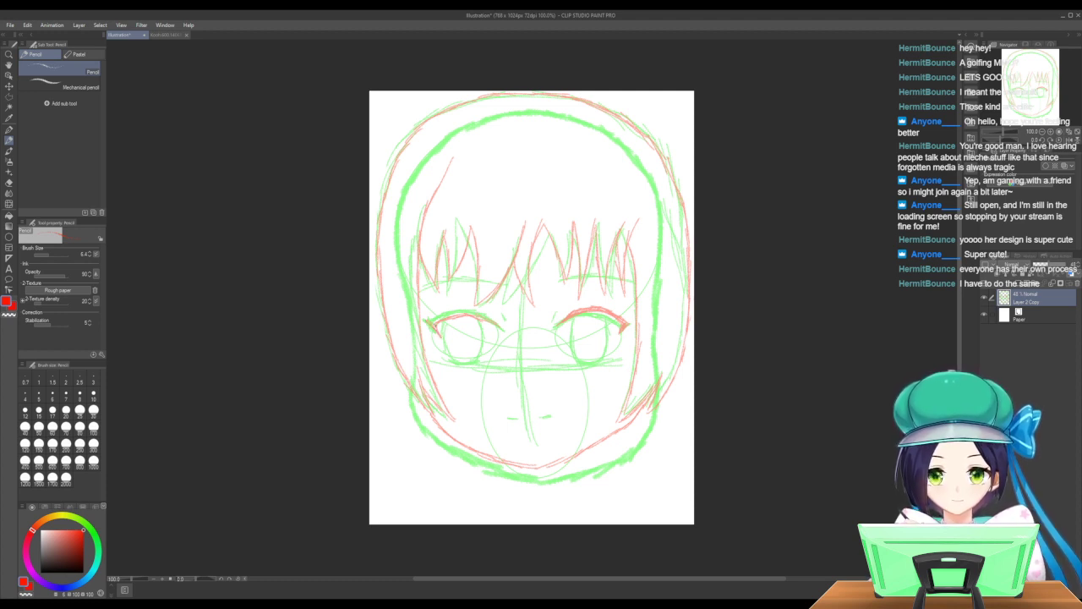
drag(430, 325, 441, 314)
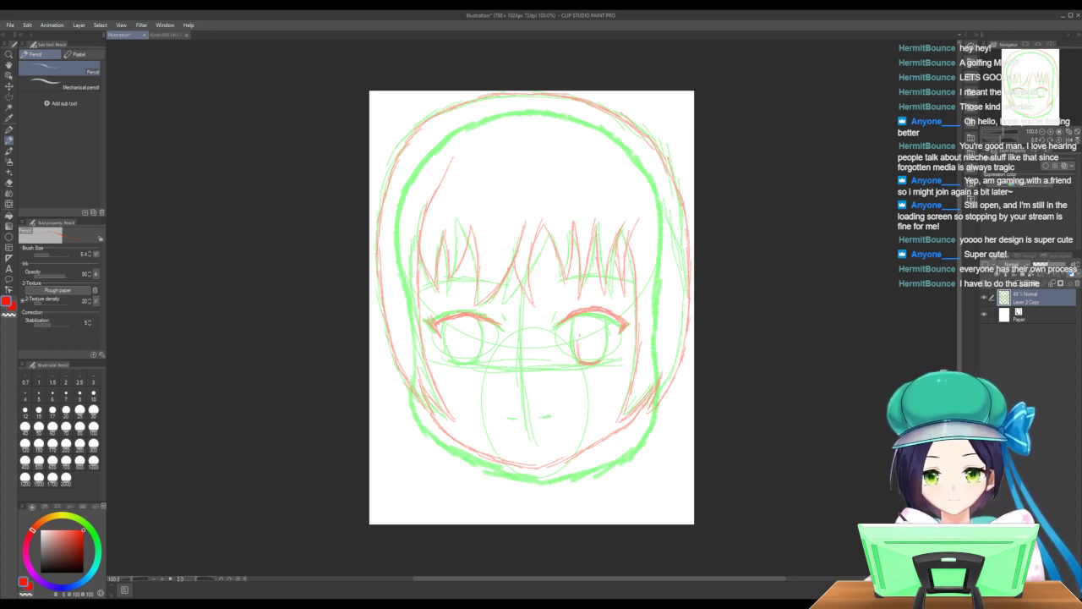
mouse_move(576, 332)
mouse_down()
mouse_move(582, 358)
mouse_move(574, 351)
mouse_up()
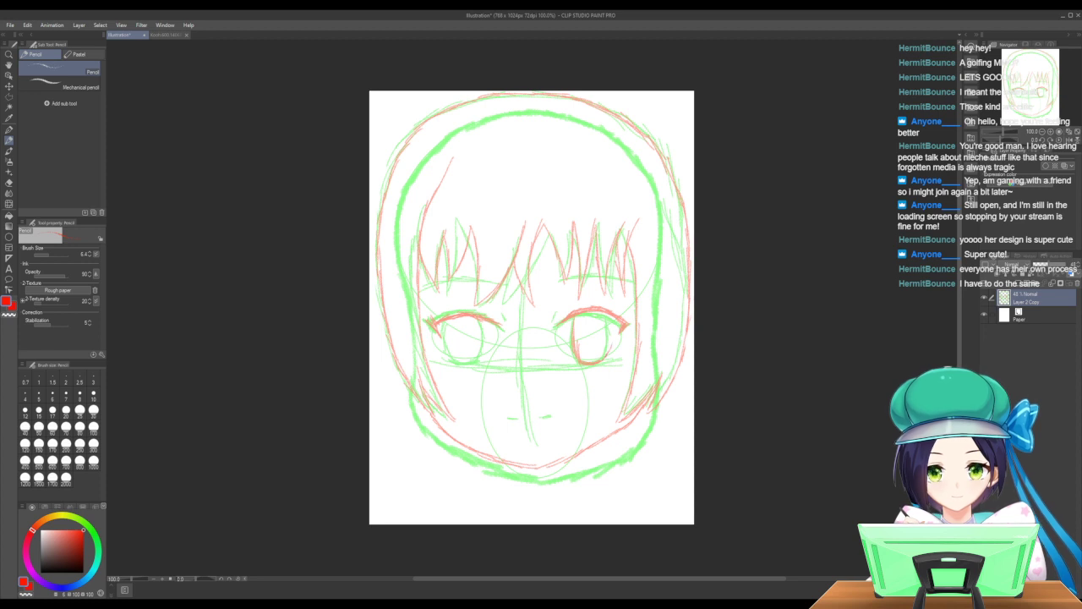
drag(610, 335, 608, 357)
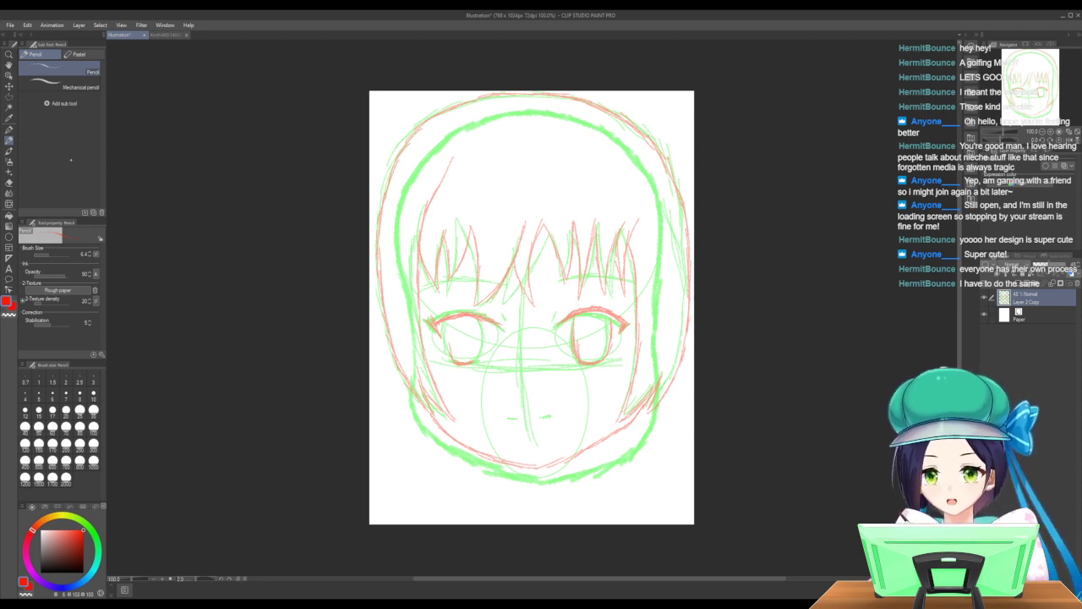
Erase the whole left eye with the Hard eraser and return to the Pencil.
key(e)
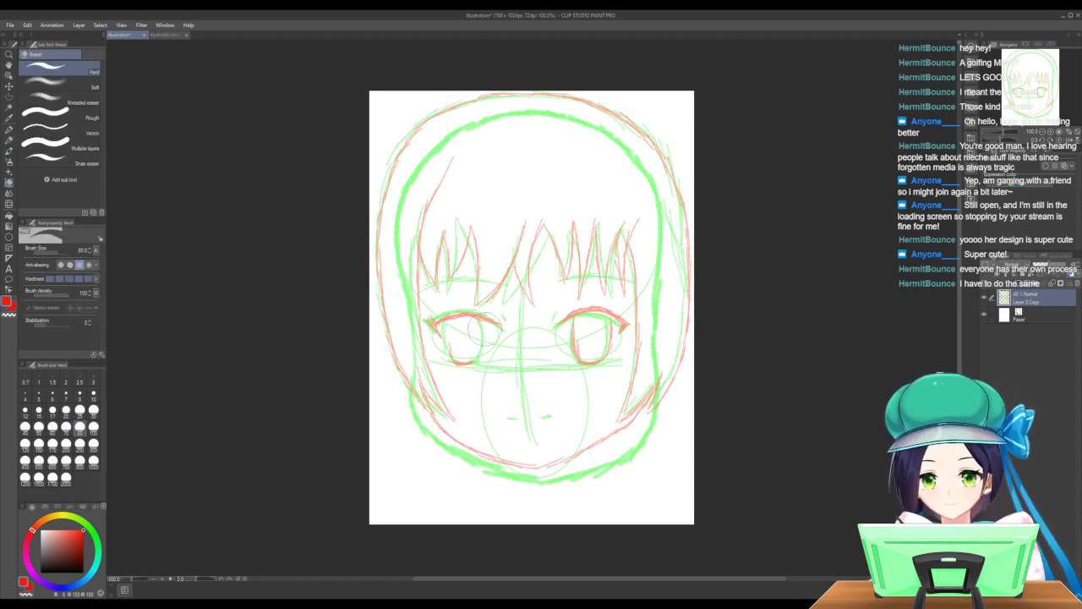
drag(478, 330, 441, 320)
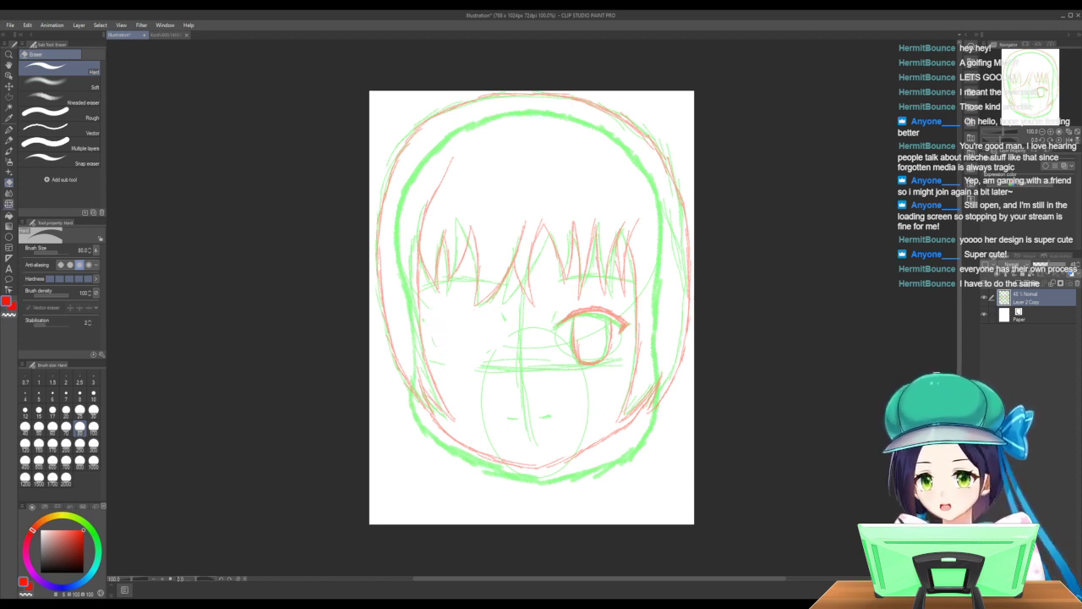
click(8, 142)
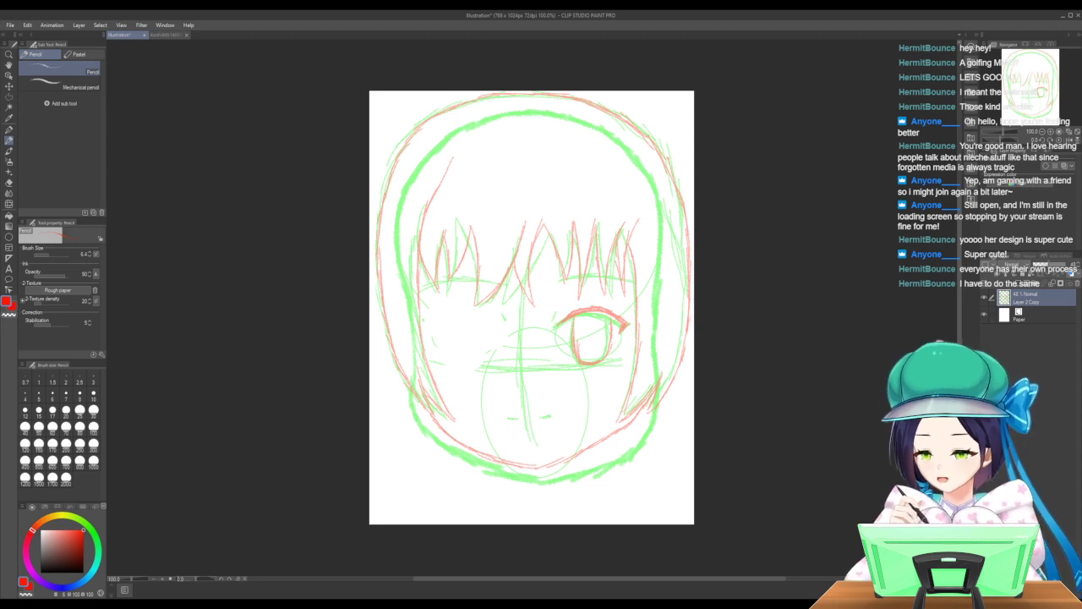
Undo the eye erasure and the red strokes back to the leftmost strands of the bangs.
key(ctrl+z)
key(ctrl+z)
key(ctrl+z)
key(ctrl+z)
key(ctrl+z)
key(ctrl+z)
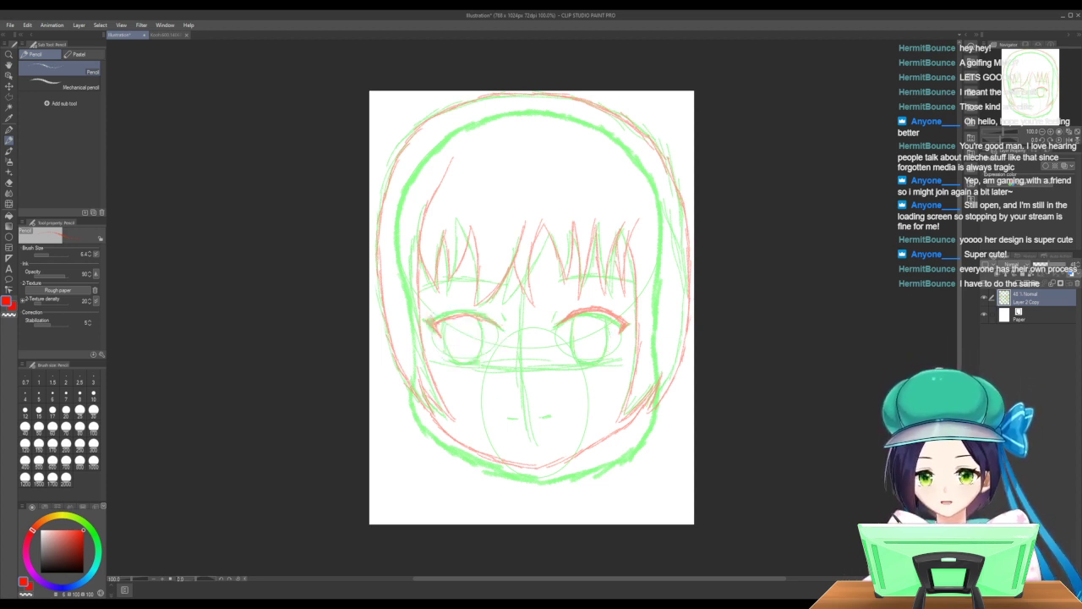
key(ctrl+z)
key(ctrl+z)
key(ctrl+z)
key(ctrl+z)
key(ctrl+z)
key(ctrl+z)
key(ctrl+z)
key(ctrl+z)
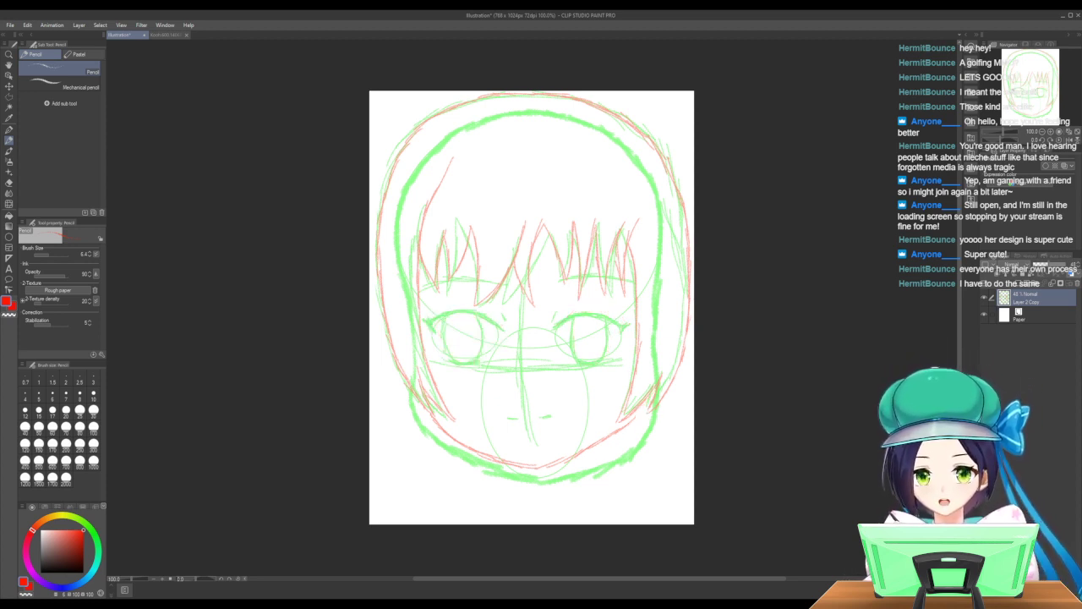
key(ctrl+z)
key(ctrl+z)
key(ctrl+z)
key(ctrl+z)
key(ctrl+z)
key(ctrl+z)
key(ctrl+z)
key(ctrl+z)
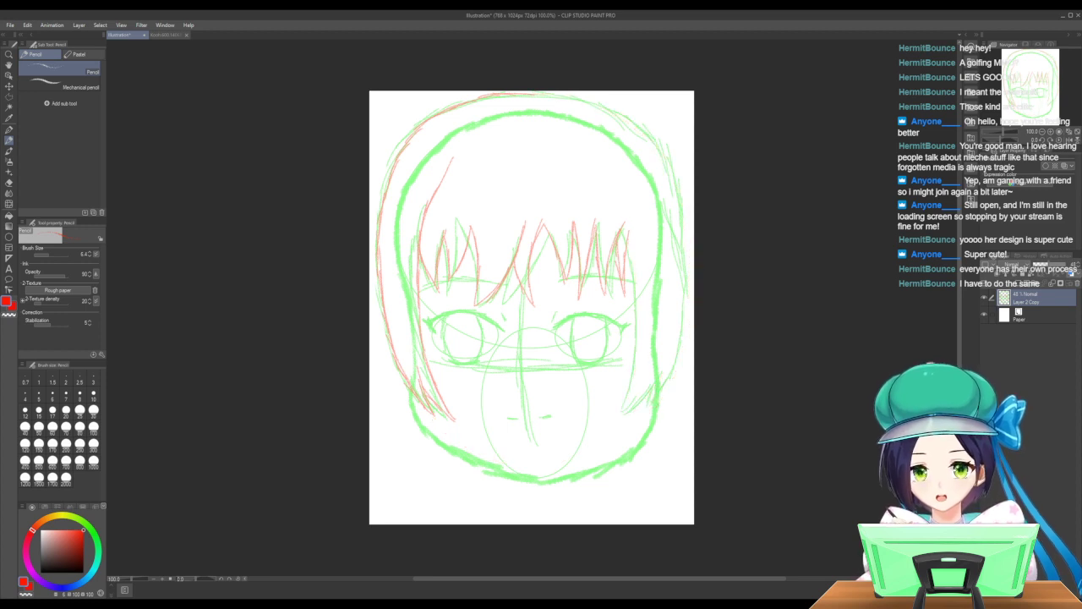
key(ctrl+z)
key(ctrl+z)
key(ctrl+z)
key(ctrl+z)
key(ctrl+z)
key(ctrl+z)
key(ctrl+z)
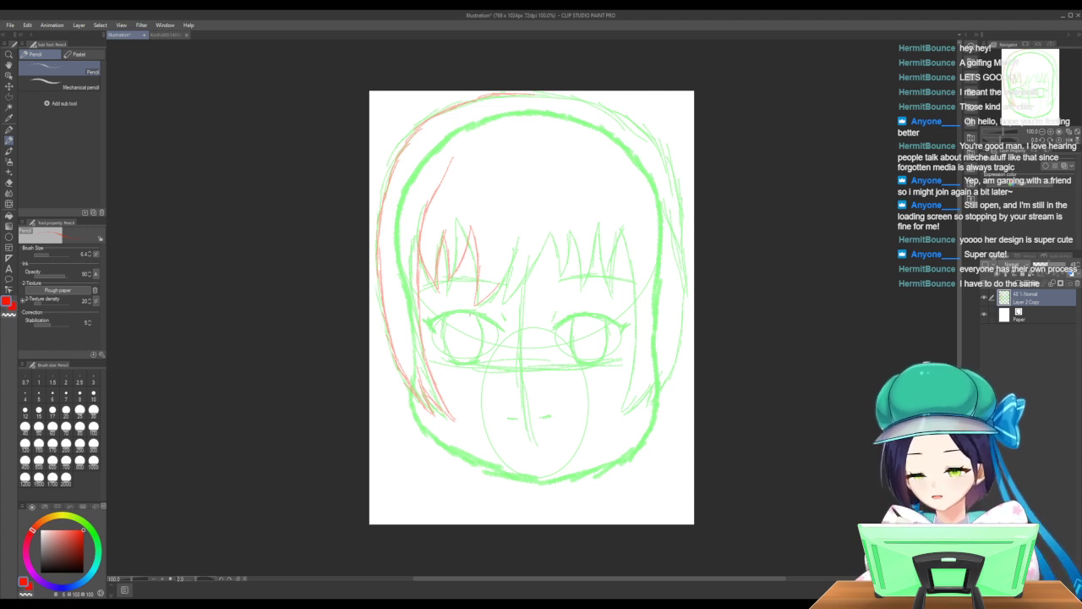
Add a new raster layer above the faded sketch and trace the left outer hair contour on it in red.
key(ctrl+shift+n)
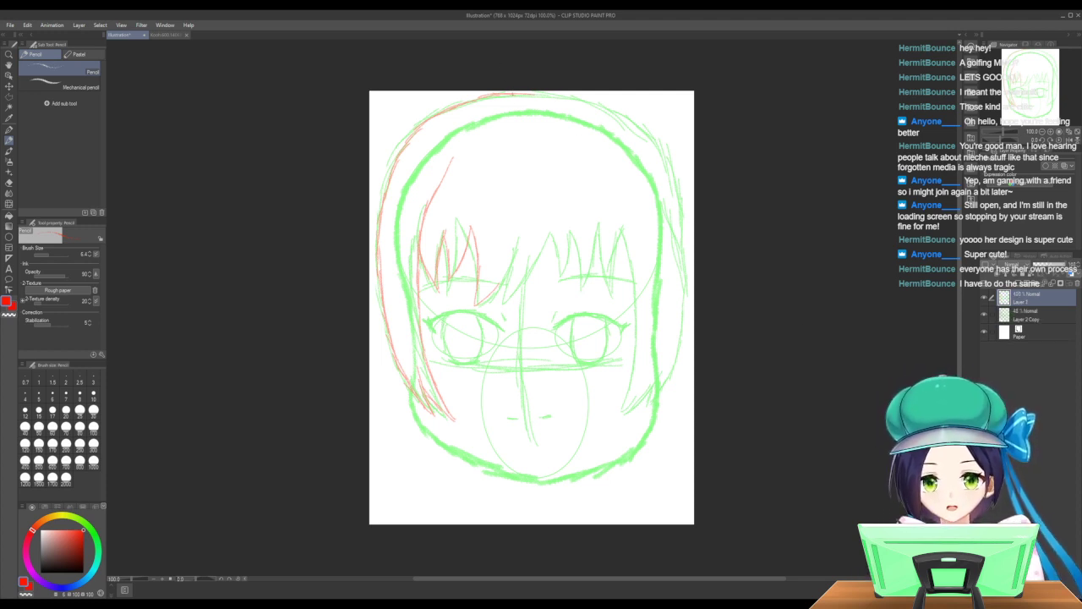
mouse_move(521, 93)
mouse_down()
mouse_move(436, 116)
mouse_move(391, 171)
mouse_move(378, 286)
mouse_move(397, 364)
mouse_move(438, 419)
mouse_up()
mouse_move(420, 377)
mouse_down()
mouse_move(437, 416)
mouse_move(430, 398)
mouse_up()
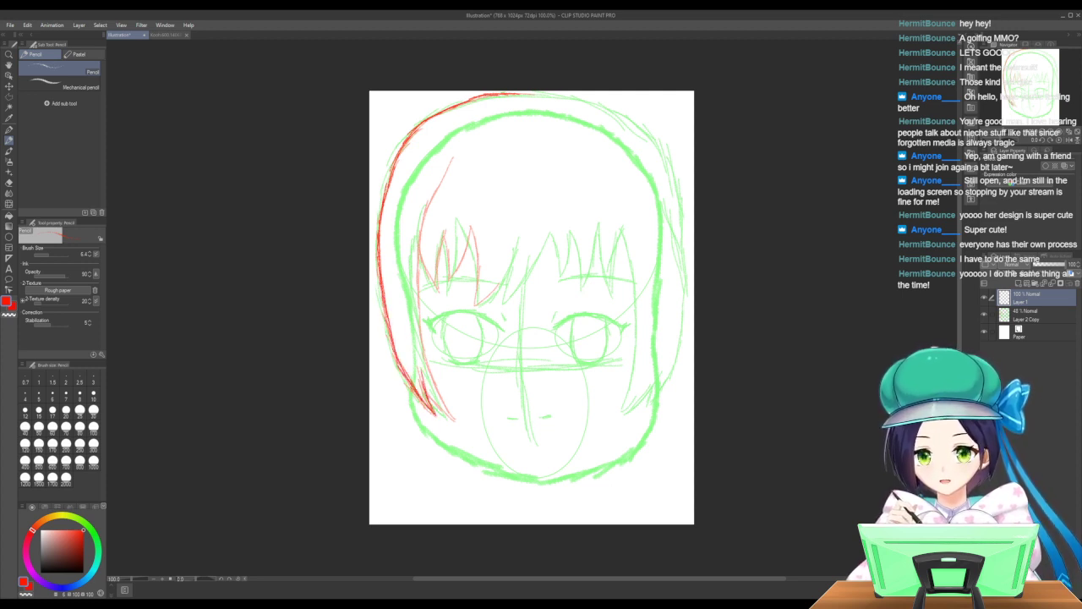
Trace the left side lock's tip and inner edge in red, from beside the jaw up to the forehead.
mouse_move(418, 359)
mouse_down()
mouse_move(426, 391)
mouse_move(420, 379)
mouse_move(455, 419)
mouse_up()
drag(434, 399, 459, 421)
drag(438, 384, 459, 420)
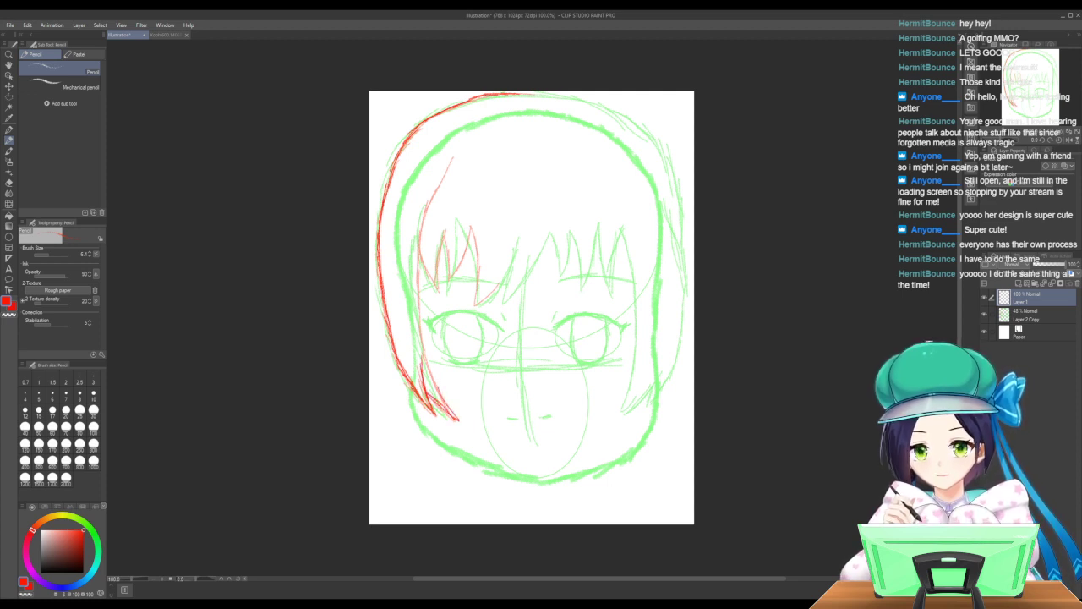
drag(426, 356, 450, 407)
drag(421, 326, 438, 382)
drag(419, 279, 425, 348)
drag(426, 230, 418, 310)
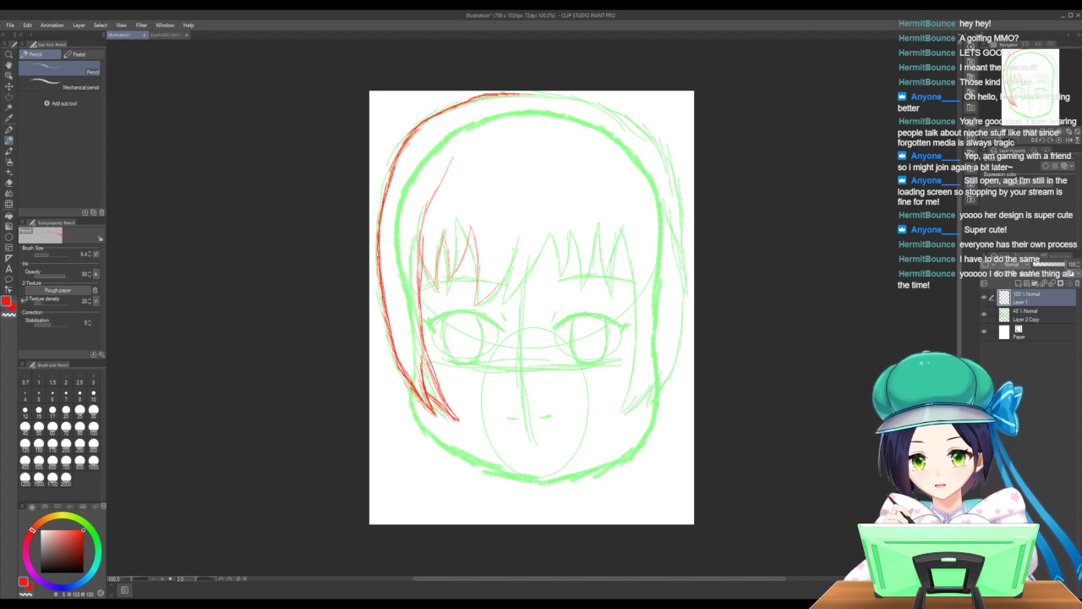
drag(431, 209, 418, 281)
mouse_move(442, 183)
mouse_down()
mouse_move(420, 251)
mouse_move(423, 223)
mouse_up()
drag(449, 180, 433, 205)
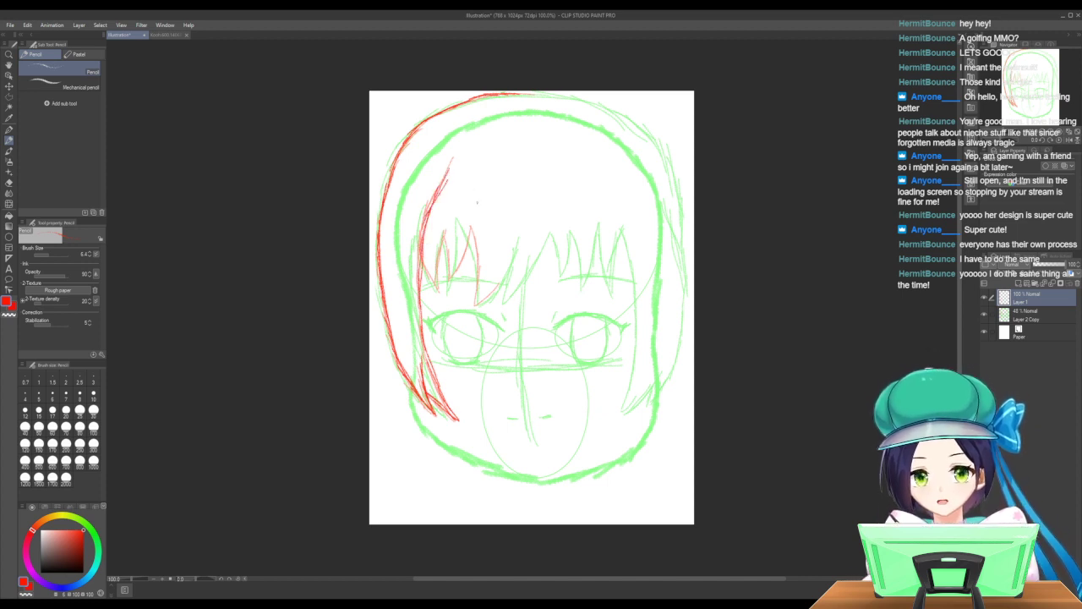
Trace the pointed strands on the left part of the bangs in red, beside the left side lock.
drag(423, 259, 441, 291)
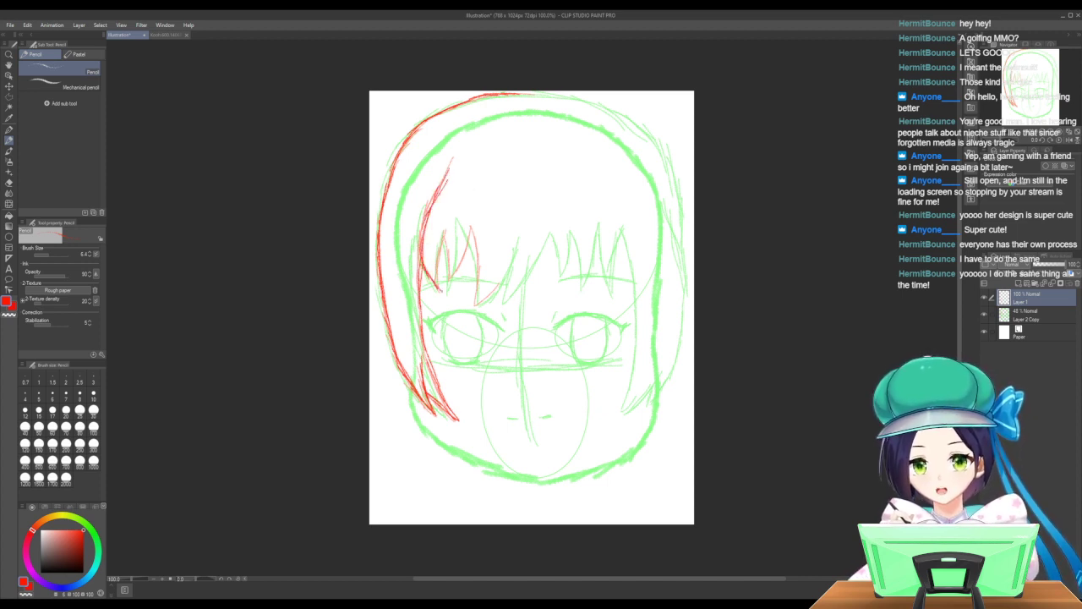
drag(436, 250, 442, 284)
mouse_move(445, 230)
mouse_down()
mouse_move(435, 269)
mouse_move(450, 267)
mouse_move(457, 283)
mouse_up()
drag(458, 266, 459, 277)
drag(475, 225, 462, 267)
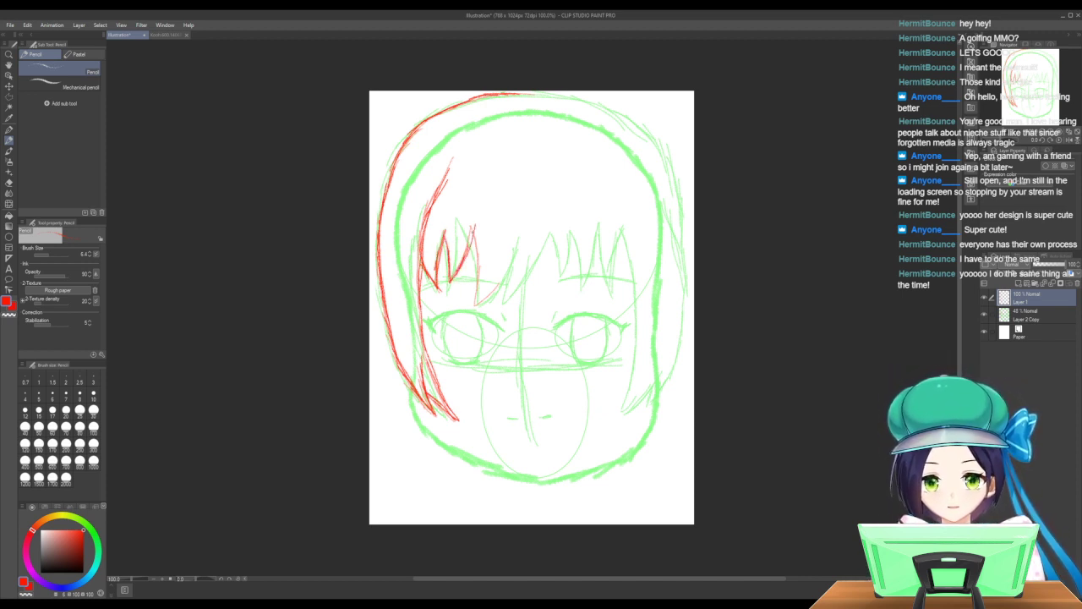
Trace the middle bang strands in red, from the long central spikes above the nose to those above the right eye.
mouse_move(474, 230)
mouse_down()
mouse_move(476, 303)
mouse_move(519, 250)
mouse_up()
mouse_move(499, 285)
mouse_down()
mouse_move(527, 234)
mouse_move(502, 305)
mouse_move(555, 234)
mouse_move(548, 271)
mouse_move(569, 293)
mouse_up()
drag(564, 255, 570, 291)
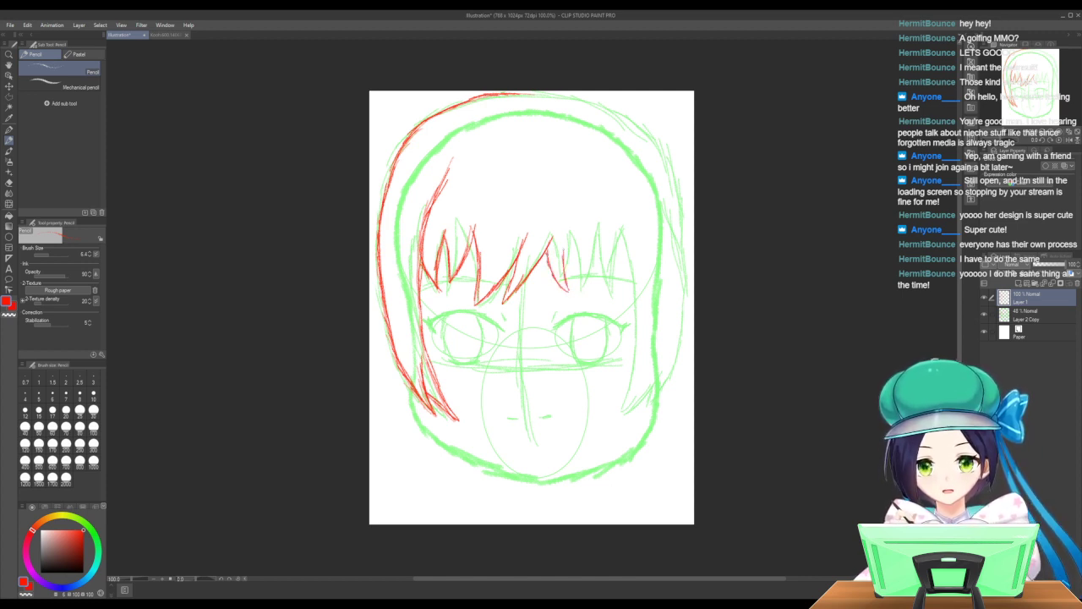
mouse_move(563, 248)
mouse_down()
mouse_move(567, 286)
mouse_move(564, 259)
mouse_move(581, 257)
mouse_move(585, 289)
mouse_up()
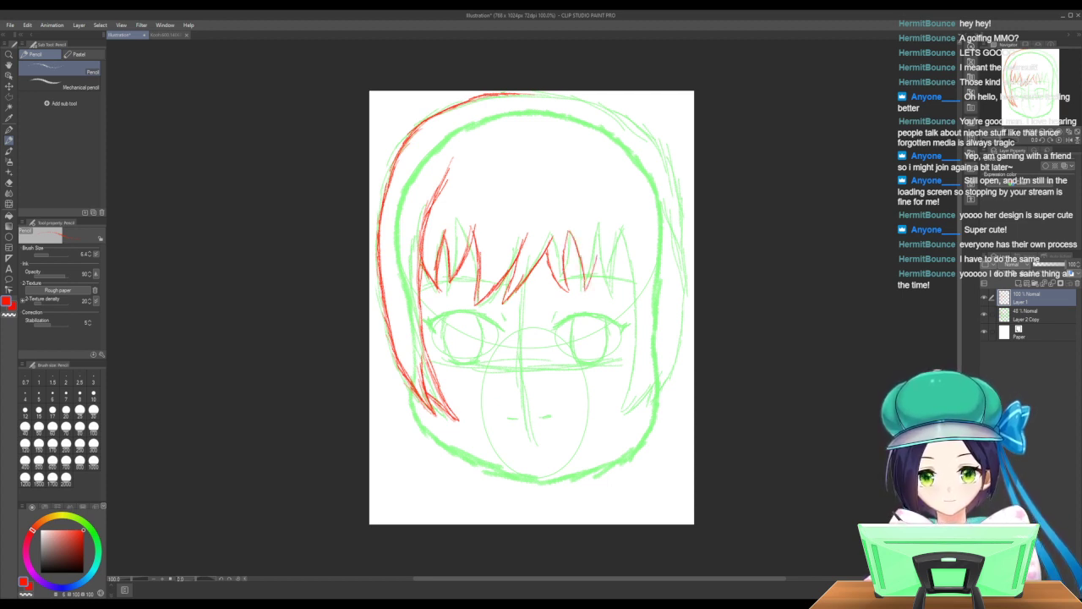
drag(600, 241, 590, 283)
Trace the rightmost bang spike and the right side lock in red, including its lower tips and lower outer edge.
mouse_move(602, 217)
mouse_down()
mouse_move(597, 273)
mouse_move(609, 284)
mouse_move(614, 250)
mouse_move(634, 271)
mouse_move(636, 385)
mouse_up()
drag(639, 342, 623, 410)
mouse_move(658, 370)
mouse_down()
mouse_move(627, 409)
mouse_move(636, 400)
mouse_move(643, 409)
mouse_move(661, 386)
mouse_up()
drag(687, 335, 662, 387)
mouse_move(693, 309)
mouse_down()
mouse_move(675, 362)
mouse_move(686, 342)
mouse_up()
drag(694, 279, 687, 337)
drag(691, 254, 688, 308)
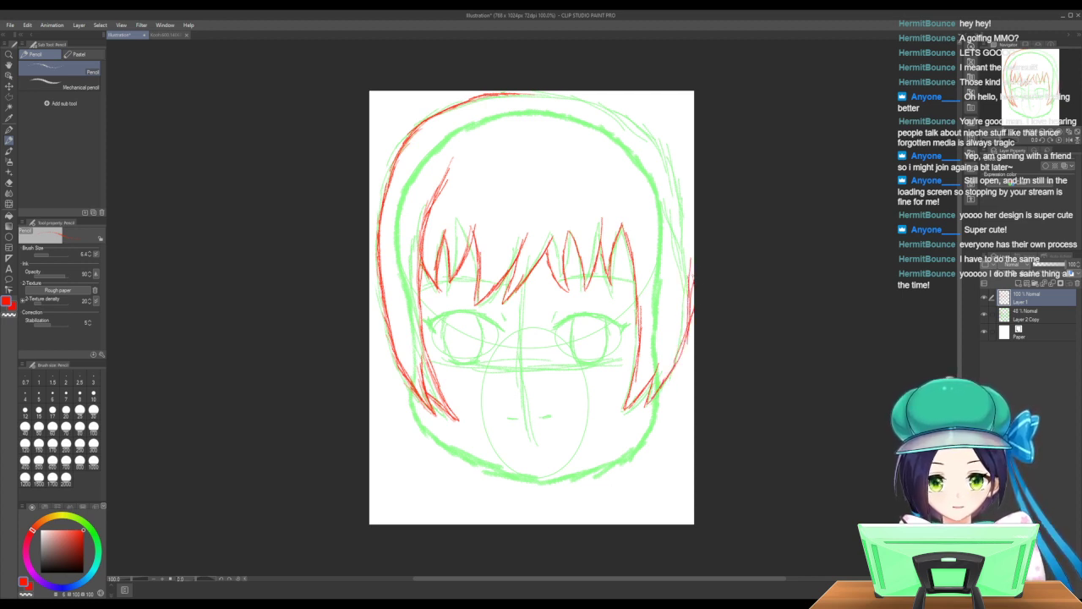
Trace the right outer hair contour in red from beside the eye up to the crown, joining the left contour.
drag(692, 230, 689, 276)
drag(695, 238, 690, 263)
drag(689, 213, 687, 241)
drag(695, 193, 683, 245)
drag(682, 166, 692, 220)
drag(668, 147, 682, 178)
drag(639, 118, 668, 154)
drag(639, 120, 658, 137)
mouse_move(614, 101)
mouse_down()
mouse_move(648, 127)
mouse_move(636, 113)
mouse_up()
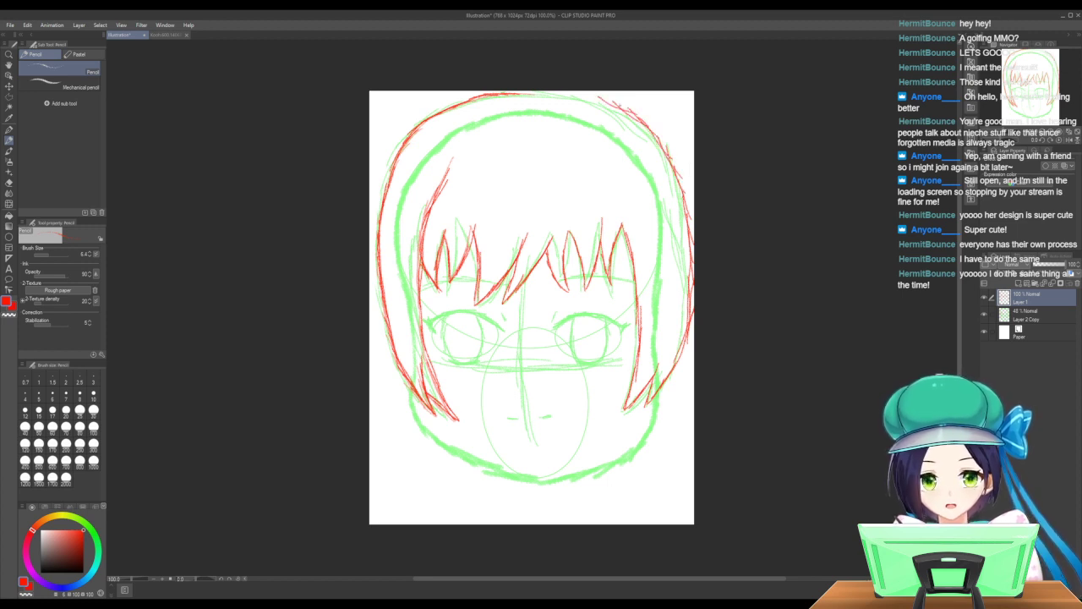
drag(573, 93, 619, 105)
mouse_move(530, 95)
mouse_down()
mouse_move(605, 103)
mouse_move(639, 121)
mouse_up()
drag(578, 93, 650, 137)
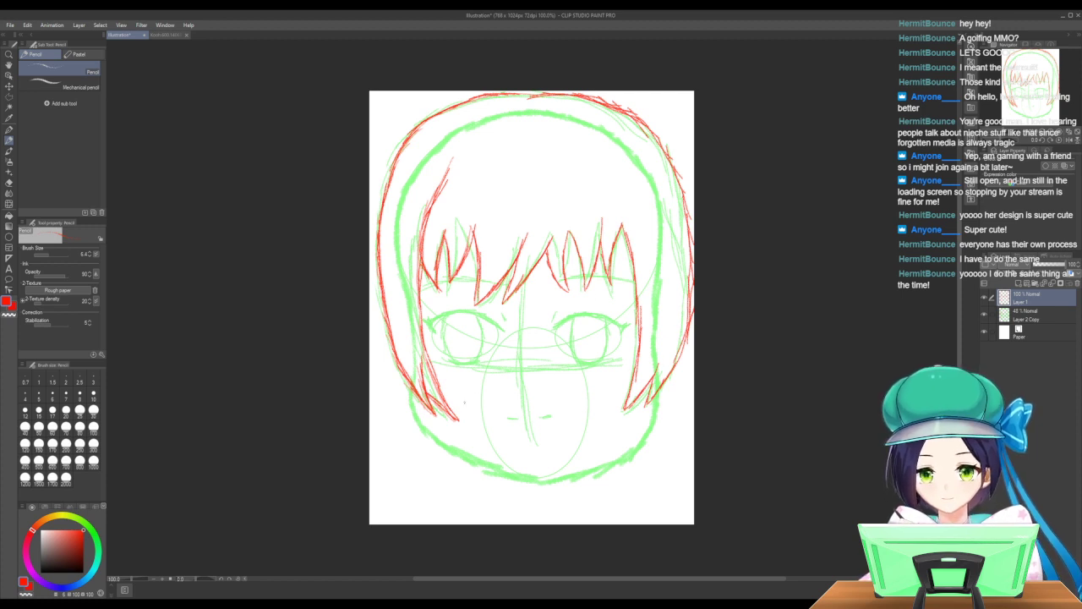
Draw the jaw and pointed chin in red between the side locks, and trace and thicken the right eye's upper lash line.
mouse_move(433, 403)
mouse_down()
mouse_move(455, 441)
mouse_move(546, 478)
mouse_move(604, 445)
mouse_move(641, 398)
mouse_up()
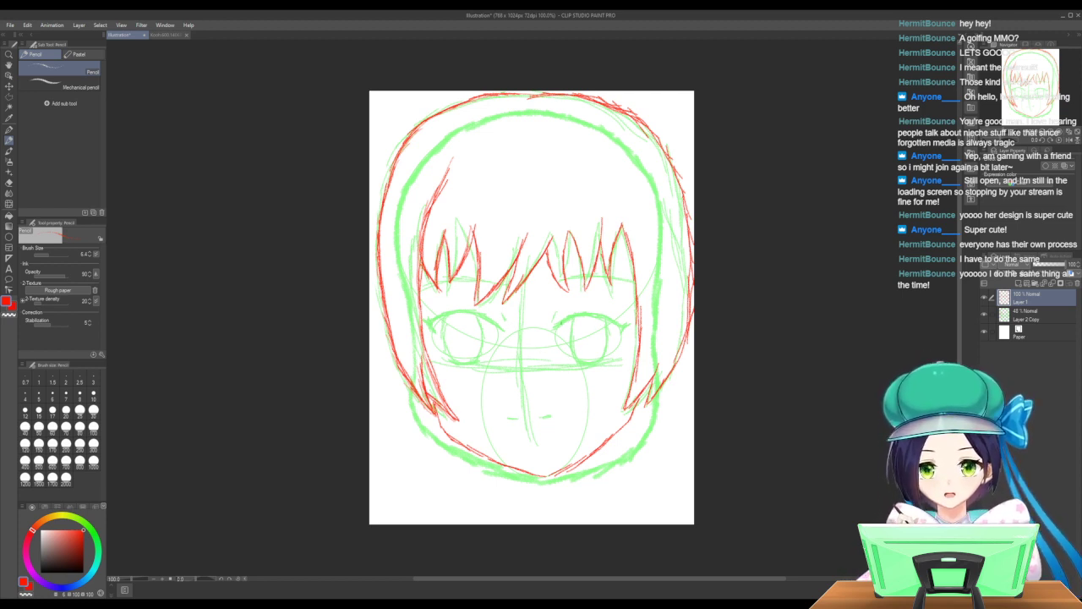
mouse_move(560, 322)
mouse_down()
mouse_move(597, 310)
mouse_move(624, 323)
mouse_up()
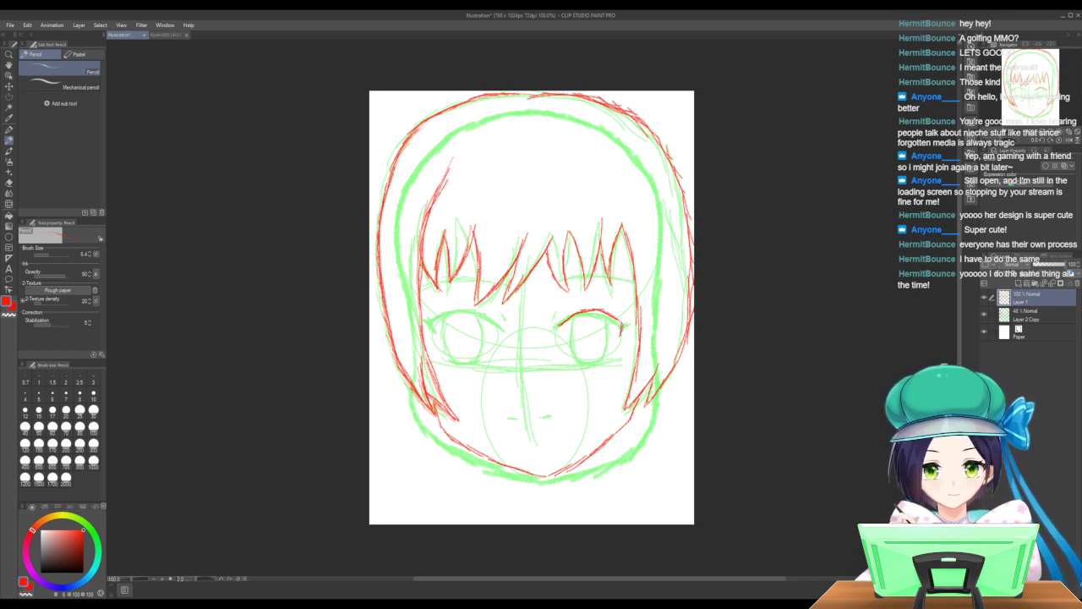
mouse_move(622, 322)
mouse_down()
mouse_move(628, 333)
mouse_move(620, 310)
mouse_move(584, 302)
mouse_move(556, 323)
mouse_move(612, 308)
mouse_move(628, 325)
mouse_up()
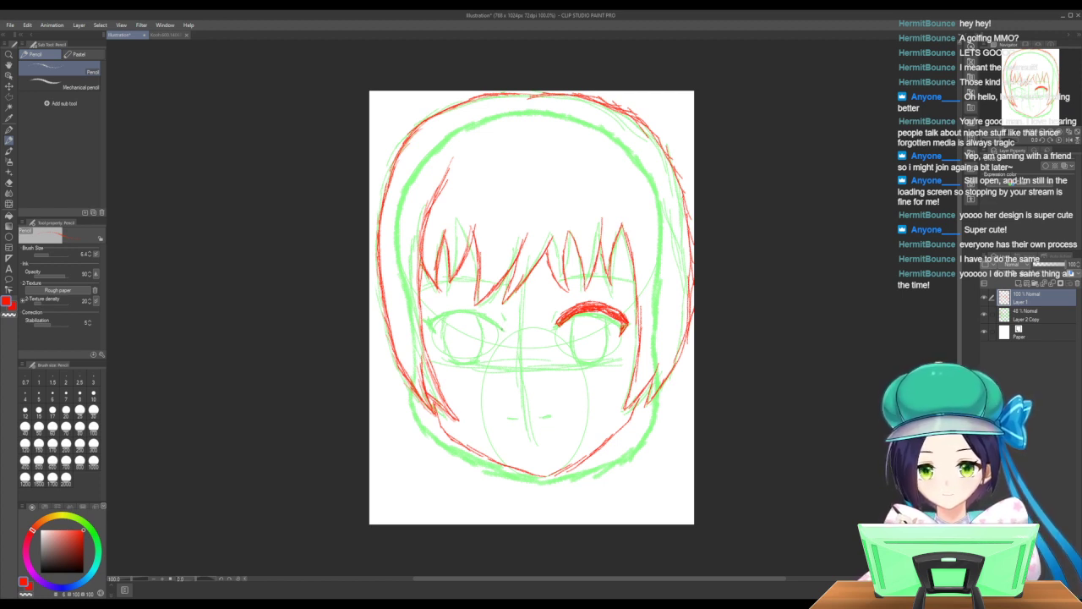
Trace the left eye's upper lash line in red and fill it in as a thick arc.
mouse_move(481, 320)
mouse_down()
mouse_move(503, 329)
mouse_move(445, 318)
mouse_up()
mouse_move(462, 315)
mouse_down()
mouse_move(433, 325)
mouse_move(440, 344)
mouse_up()
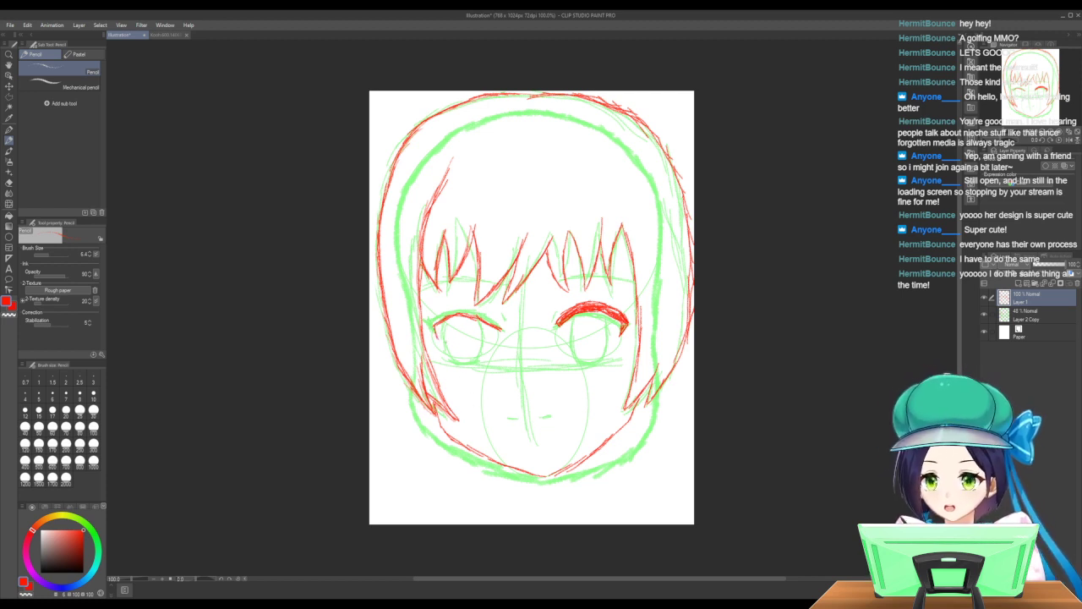
mouse_move(435, 324)
mouse_down()
mouse_move(427, 337)
mouse_move(439, 312)
mouse_move(470, 306)
mouse_move(504, 325)
mouse_up()
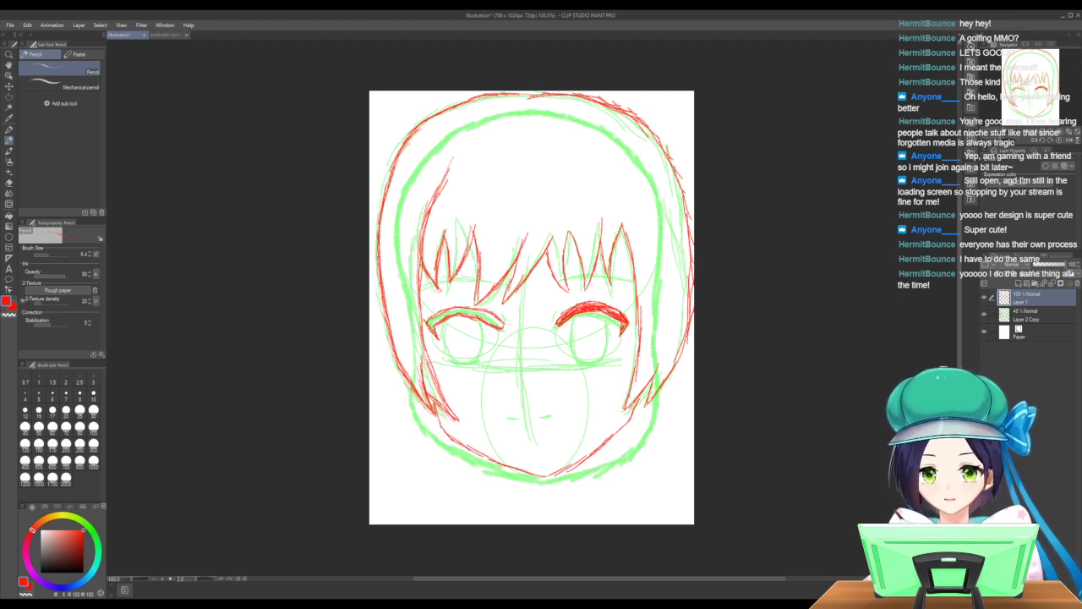
mouse_move(501, 325)
mouse_down()
mouse_move(450, 309)
mouse_move(428, 323)
mouse_up()
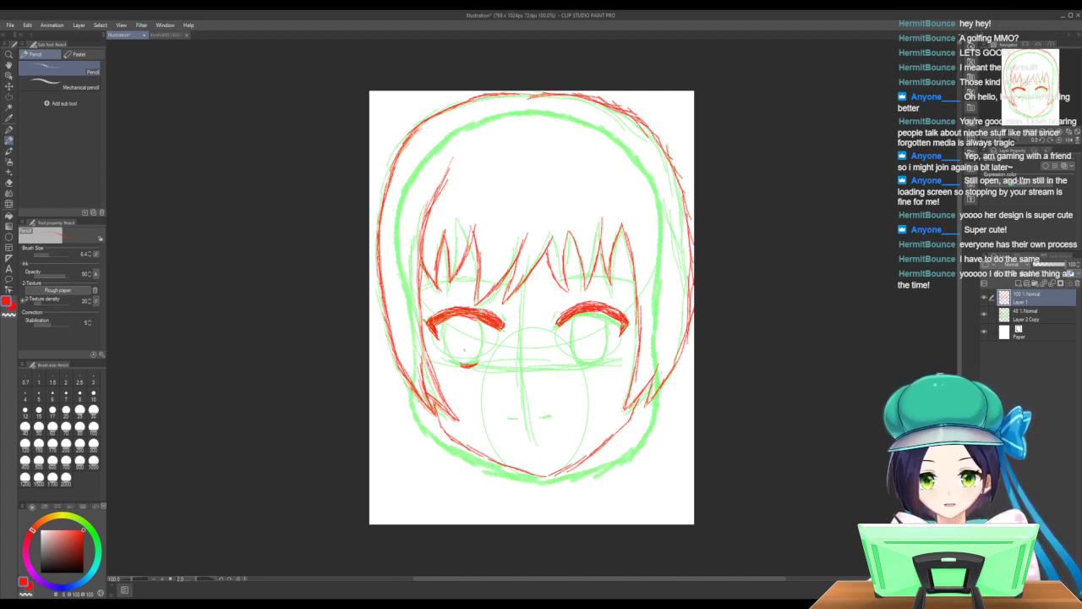
Outline both irises in red beneath the lash lines, following the green ovals.
drag(461, 364, 447, 319)
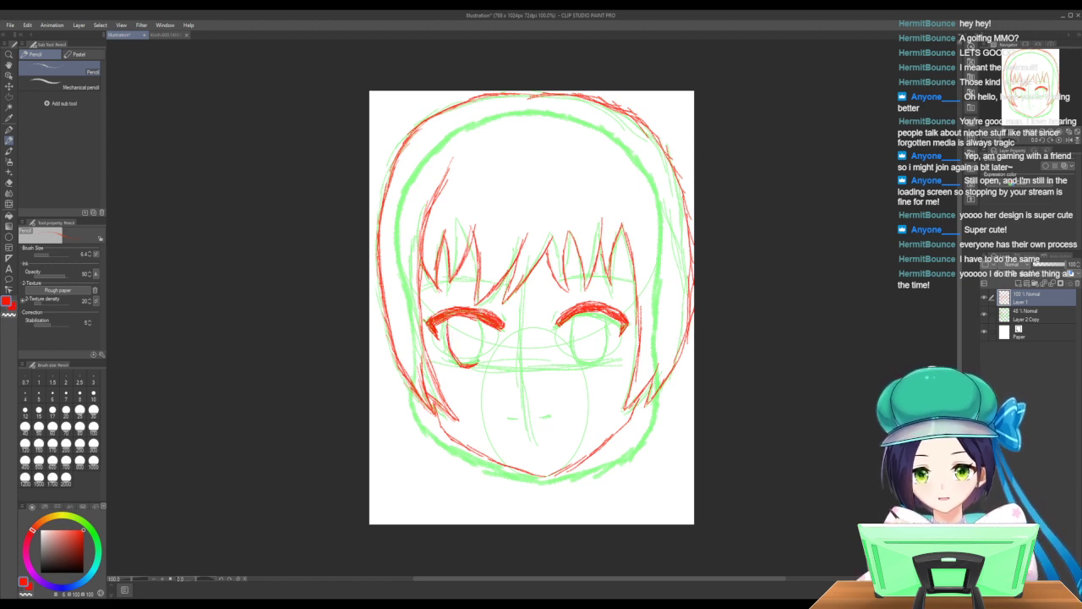
drag(478, 362, 485, 322)
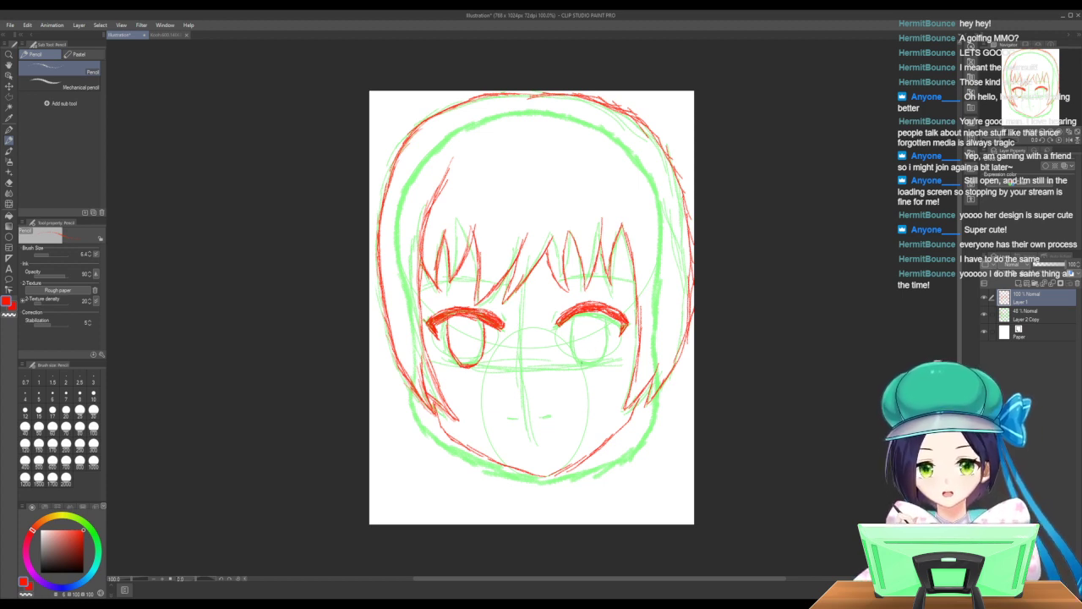
drag(582, 363, 594, 368)
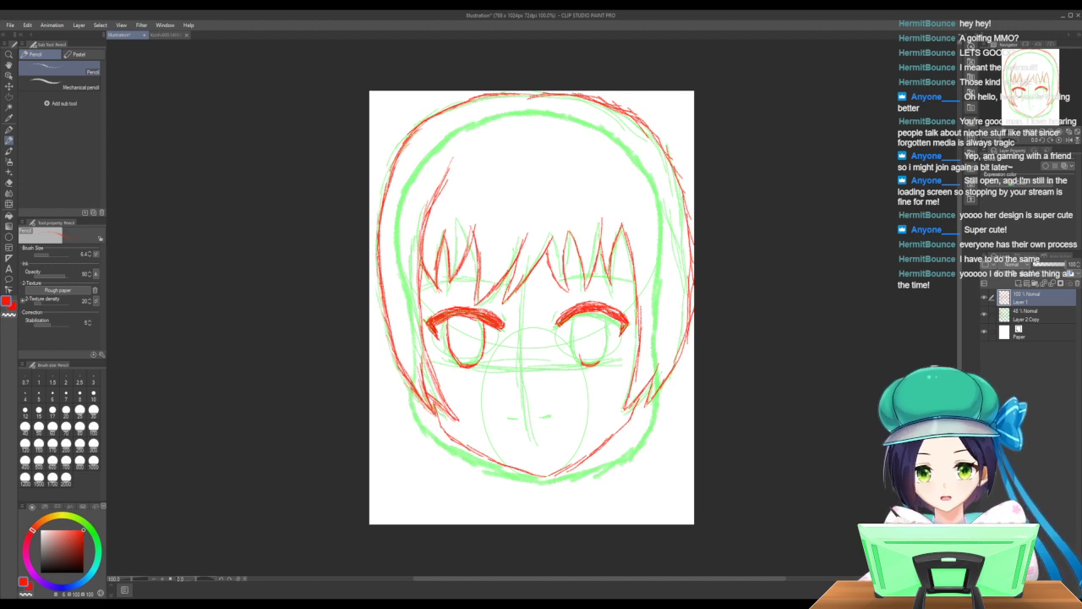
drag(576, 343, 579, 364)
drag(573, 323, 575, 340)
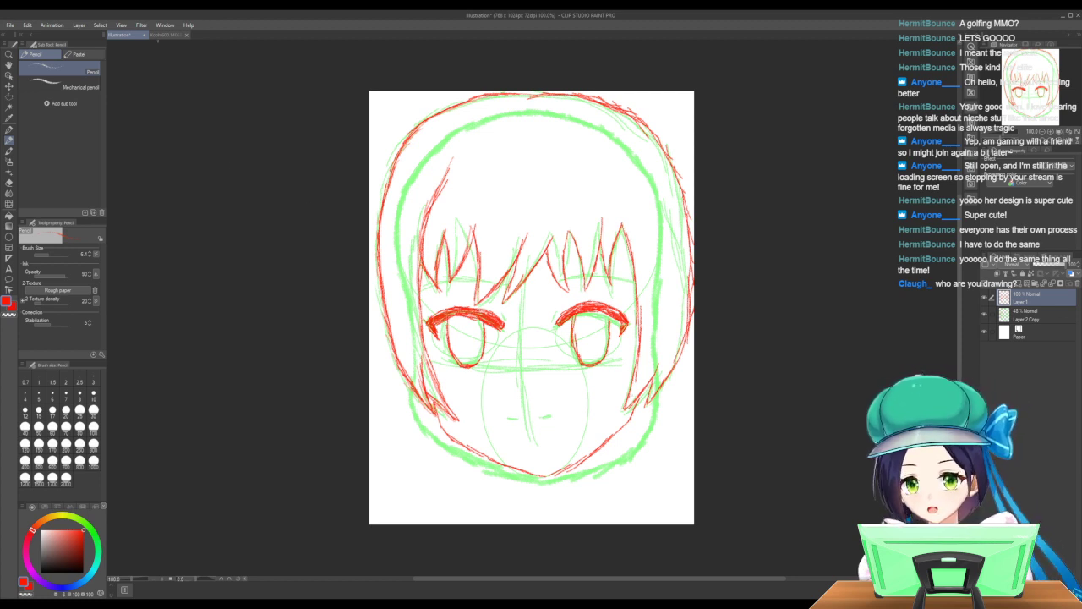
Look at the Pangya reference illustration, return to the drawing, and mark the nose dot and two short mouth strokes in red.
click(162, 36)
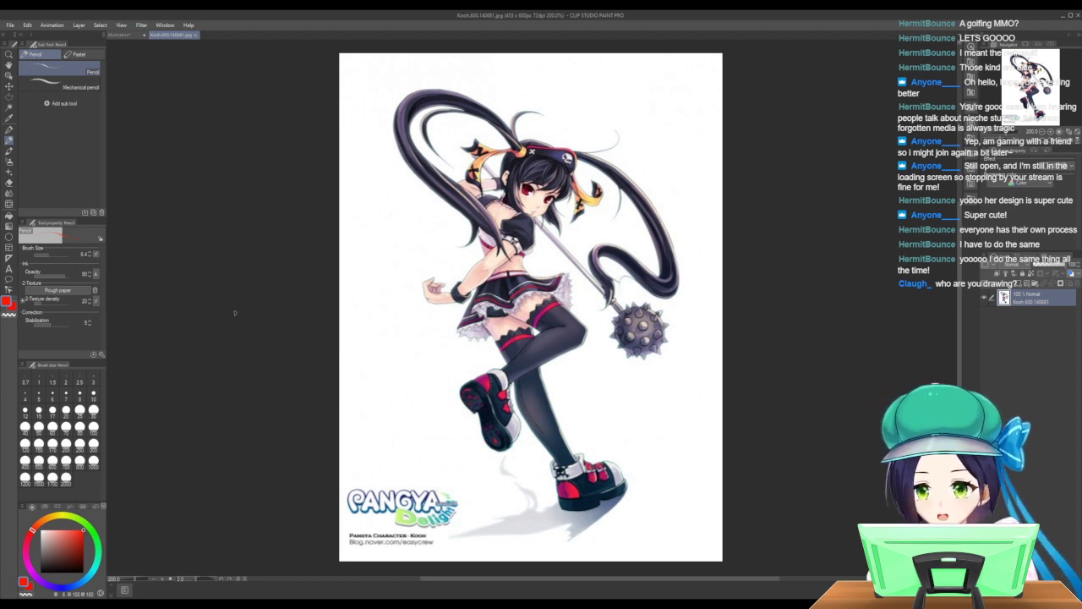
click(119, 35)
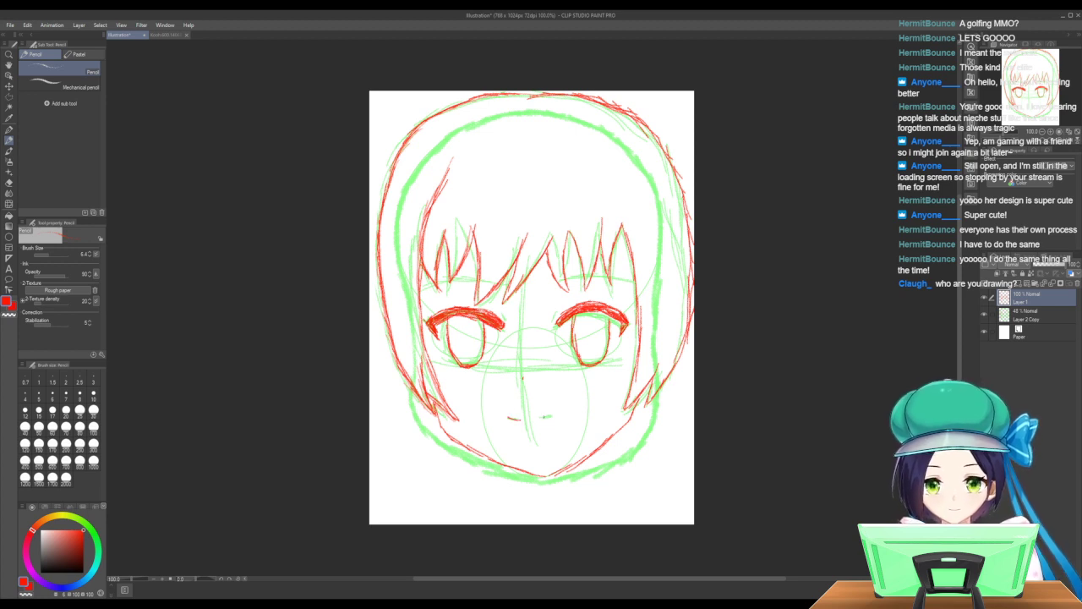
drag(540, 419, 555, 413)
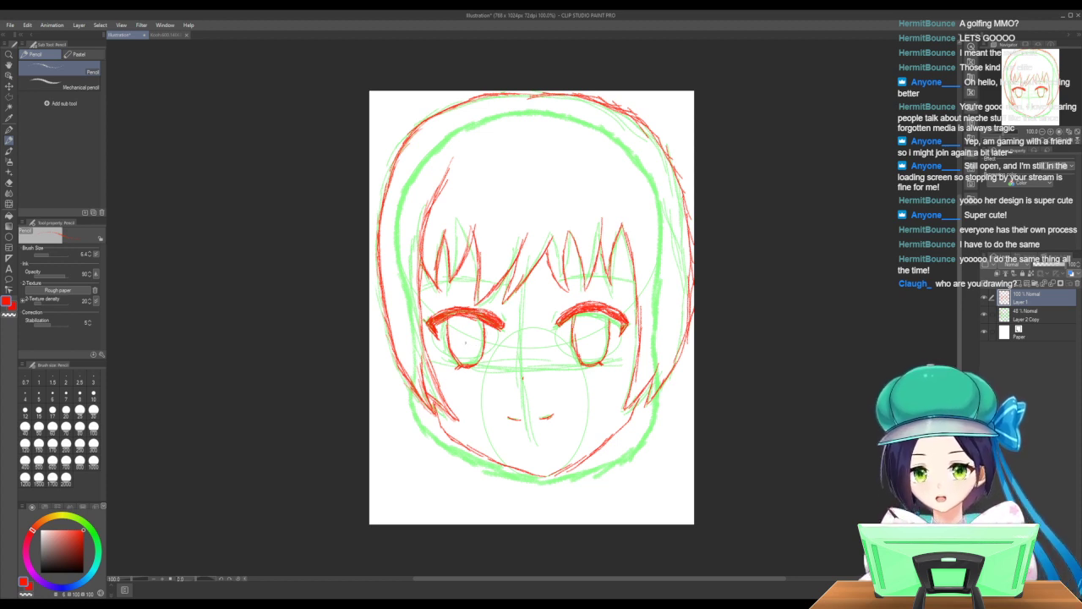
Draw small oval pupils in both eyes, redoing the right one, and add the iris shading lines and highlights in red.
drag(464, 336, 464, 341)
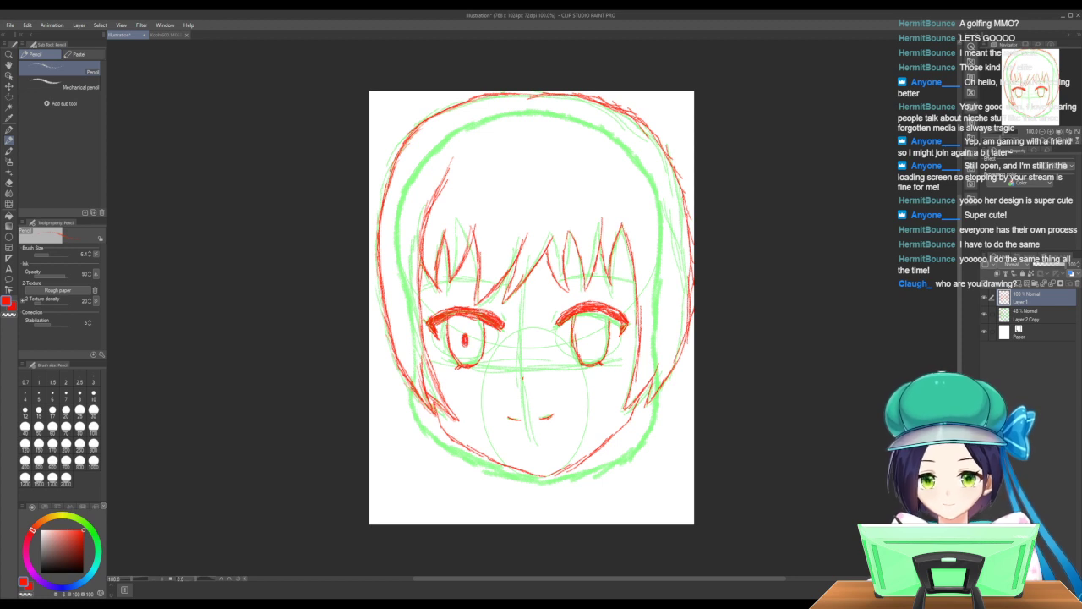
drag(590, 335, 590, 339)
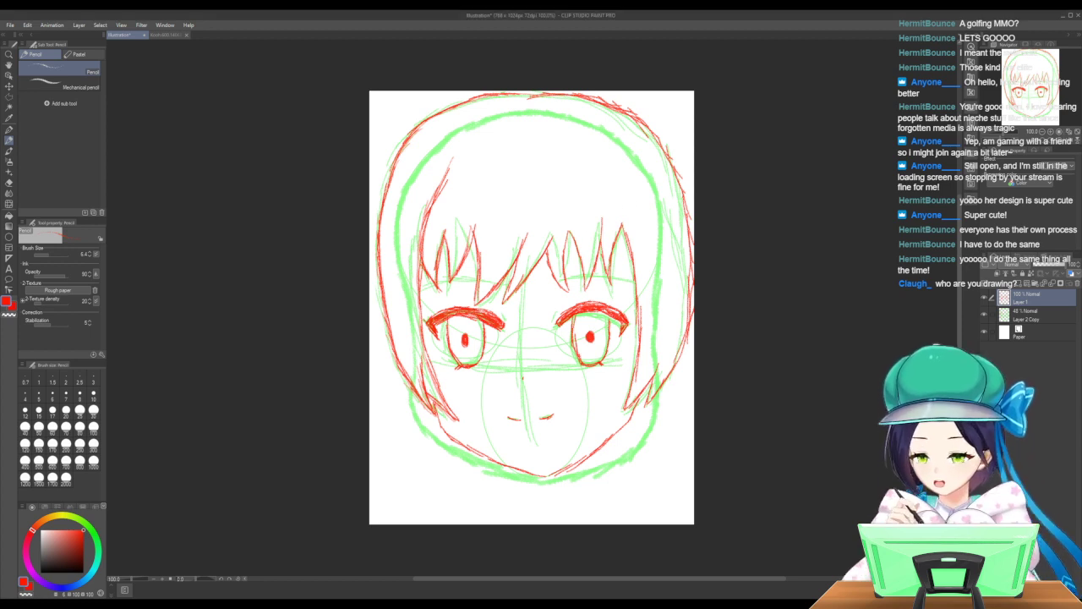
key(ctrl+z)
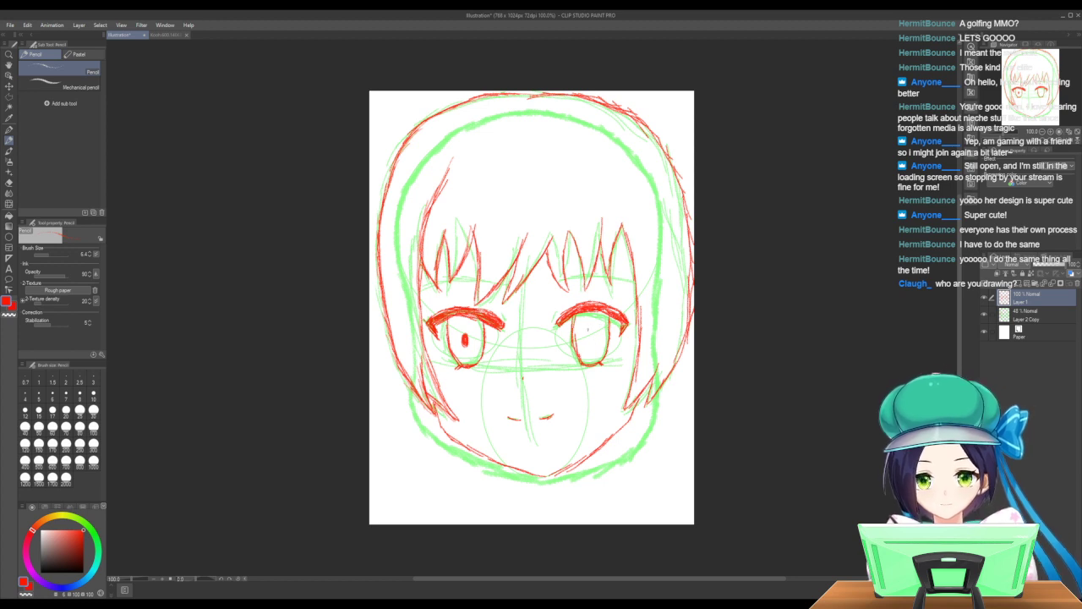
drag(591, 328, 594, 343)
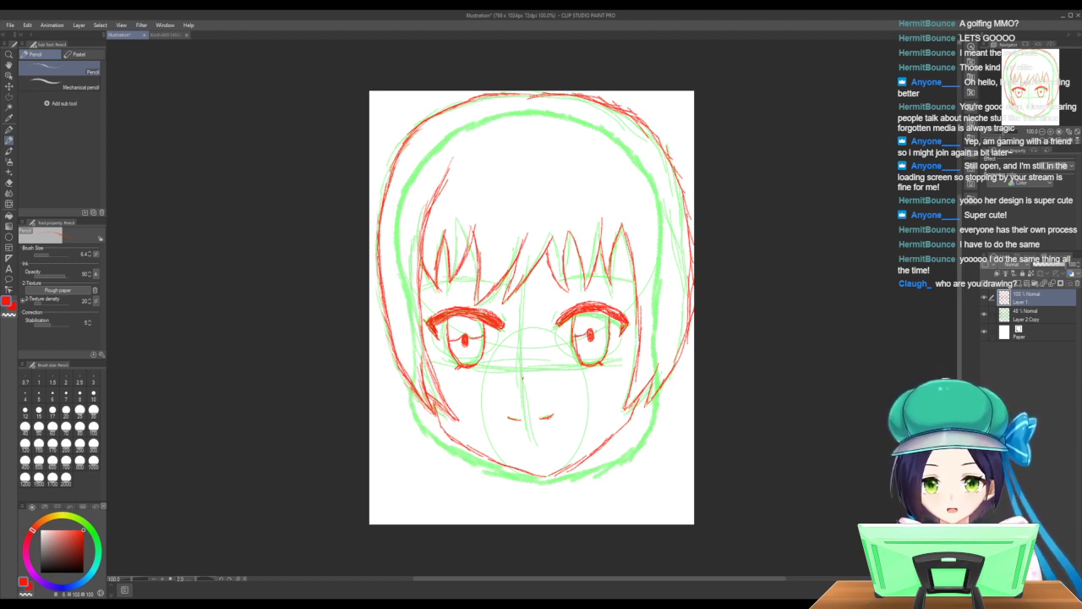
drag(595, 332, 603, 338)
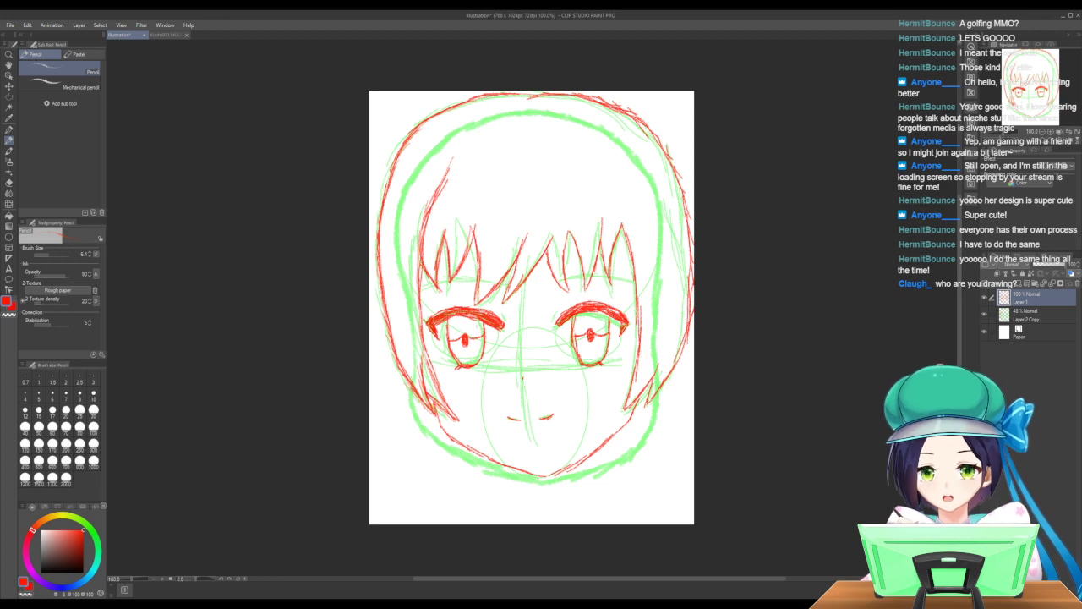
drag(452, 326, 459, 322)
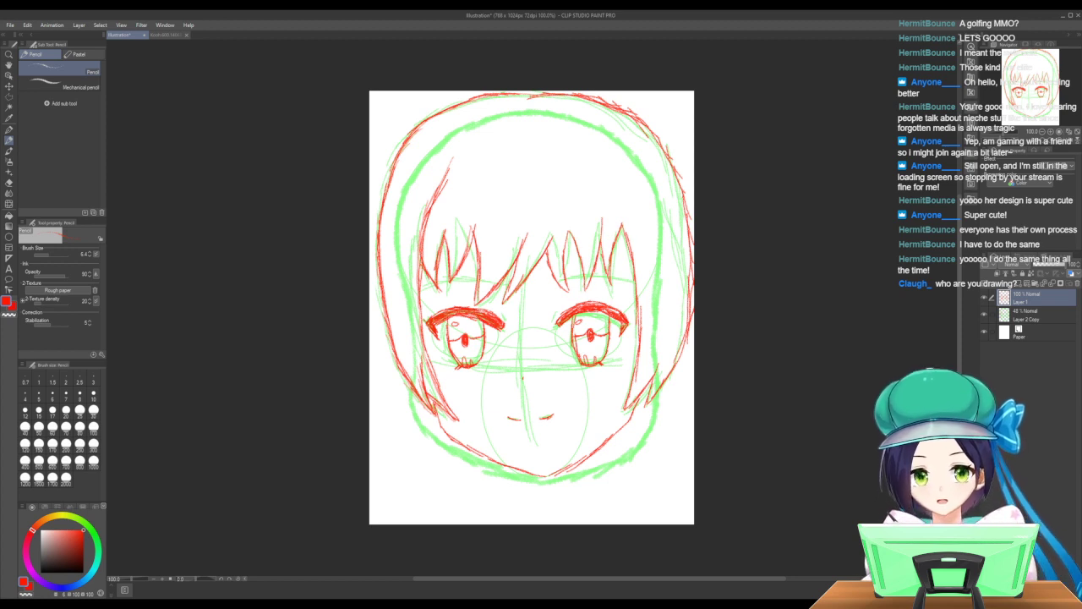
Extend the right hair strand up the forehead, recheck the reference illustration, and draw the right ear in red beside the side lock.
mouse_move(626, 239)
mouse_down()
mouse_move(606, 174)
mouse_move(612, 192)
mouse_up()
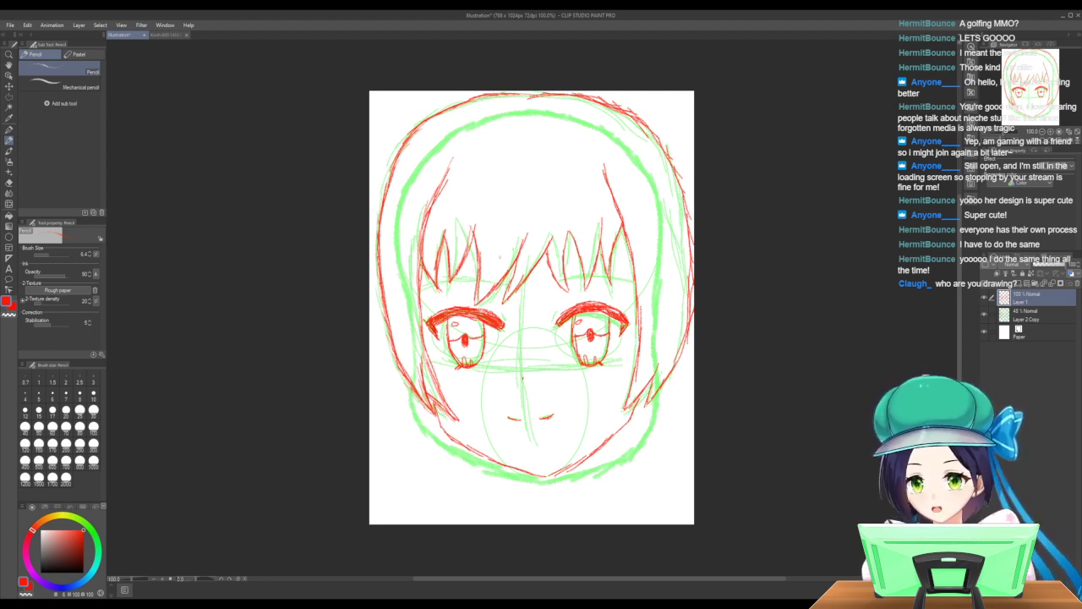
click(172, 35)
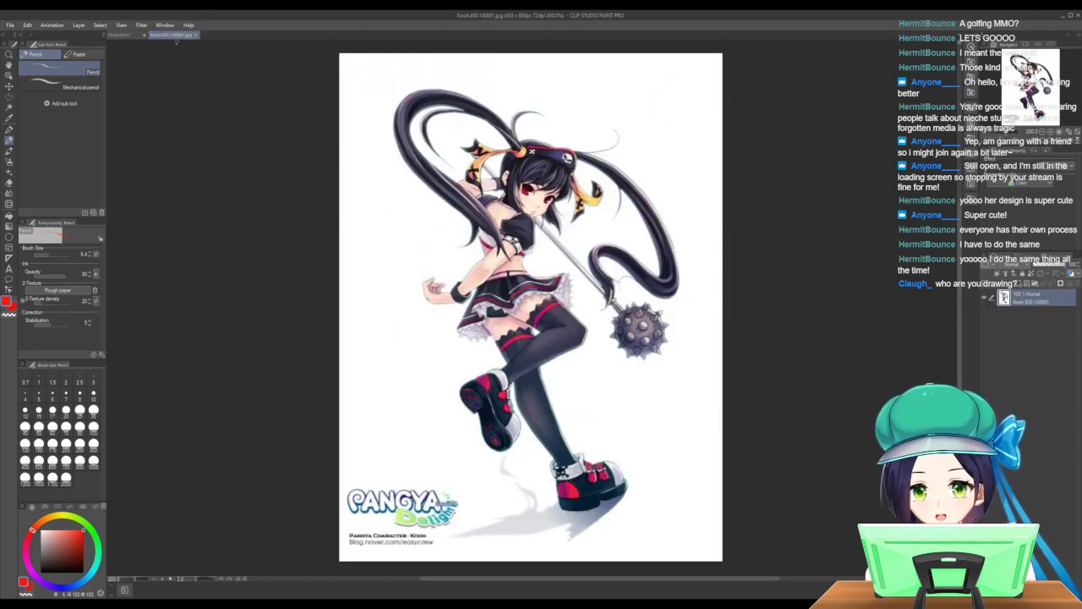
click(127, 34)
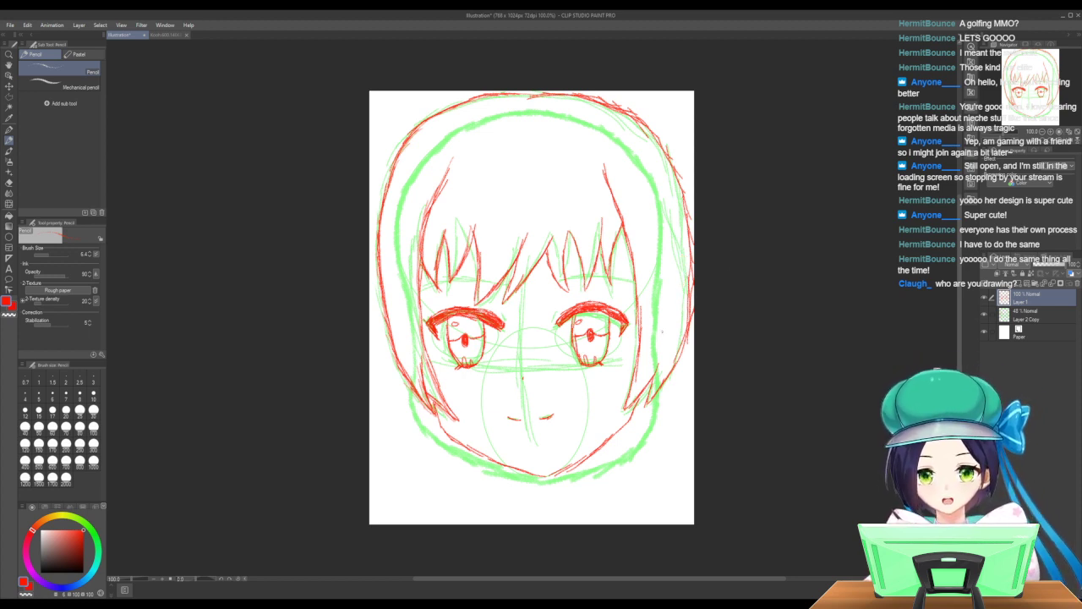
mouse_move(662, 326)
mouse_down()
mouse_move(669, 316)
mouse_move(670, 354)
mouse_up()
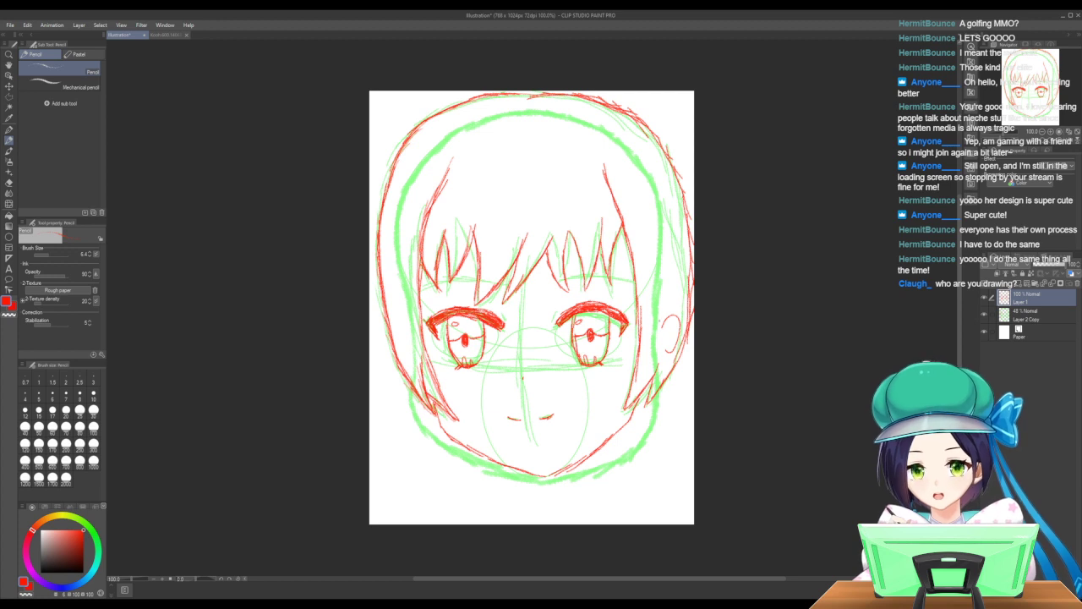
mouse_move(664, 329)
mouse_down()
mouse_move(664, 356)
mouse_move(655, 345)
mouse_up()
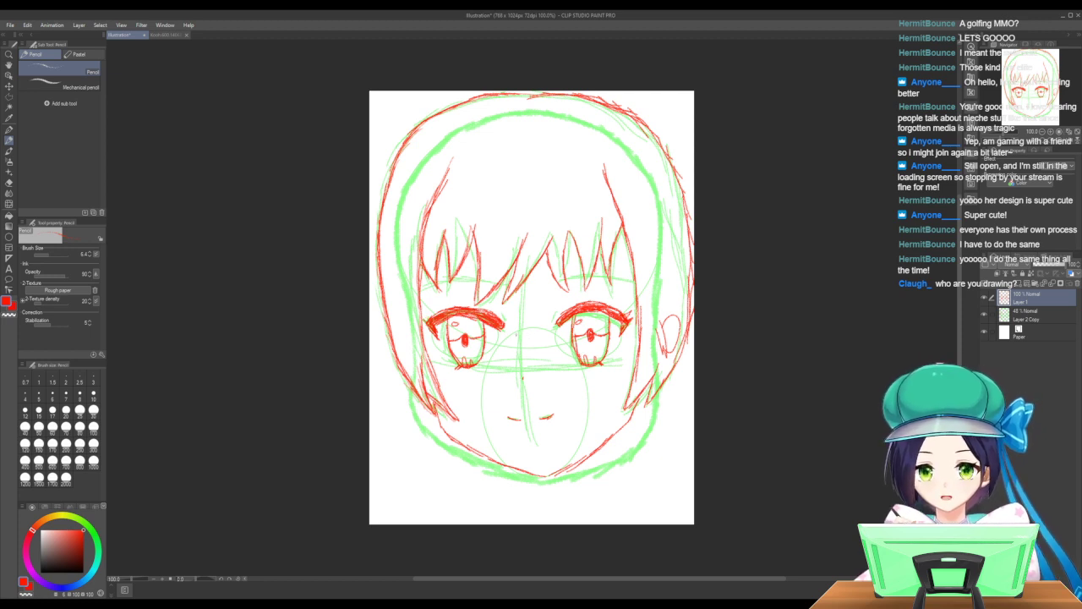
Undo the last stroke, refine the lash tips and inner eye corners, and draw both eyebrows in red across the bangs.
key(ctrl+z)
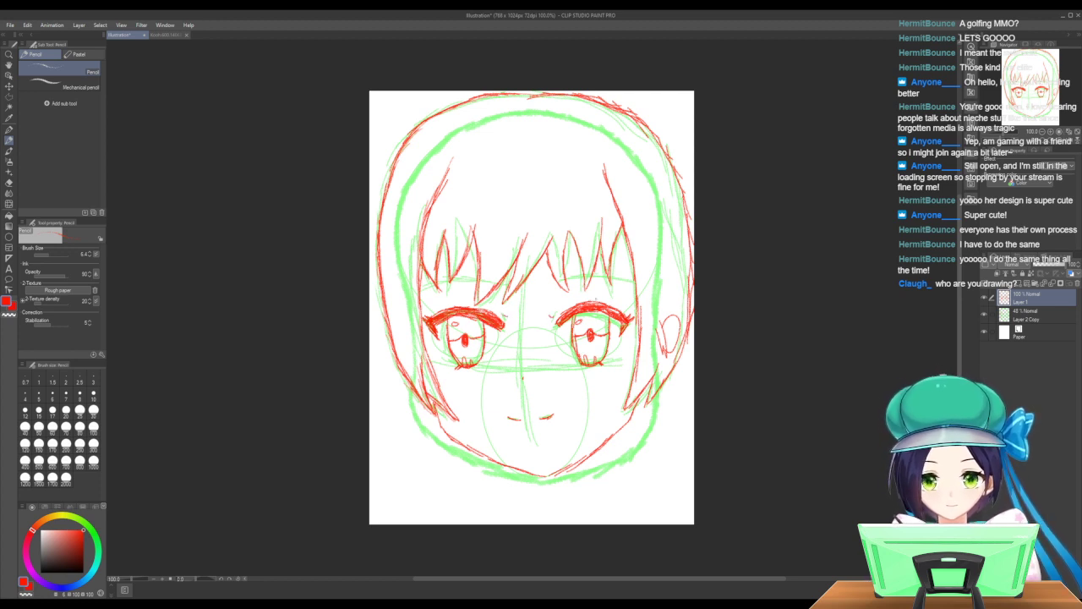
drag(549, 290, 631, 276)
mouse_move(477, 283)
mouse_down()
mouse_move(511, 275)
mouse_move(465, 275)
mouse_up()
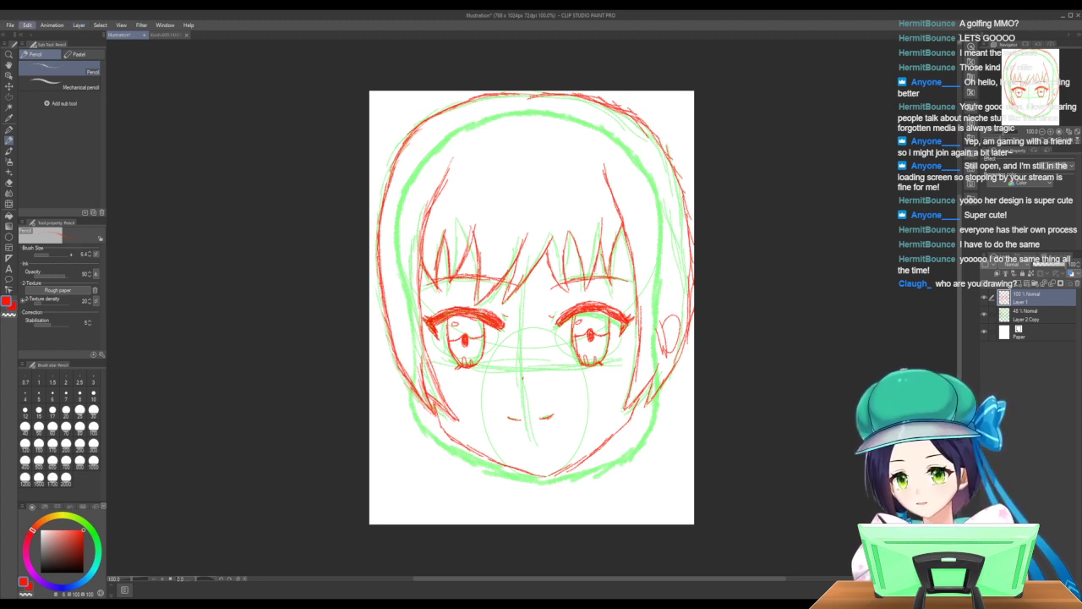
Widen the canvas slightly beyond its right edge to make room beside the head.
key(ctrl+t)
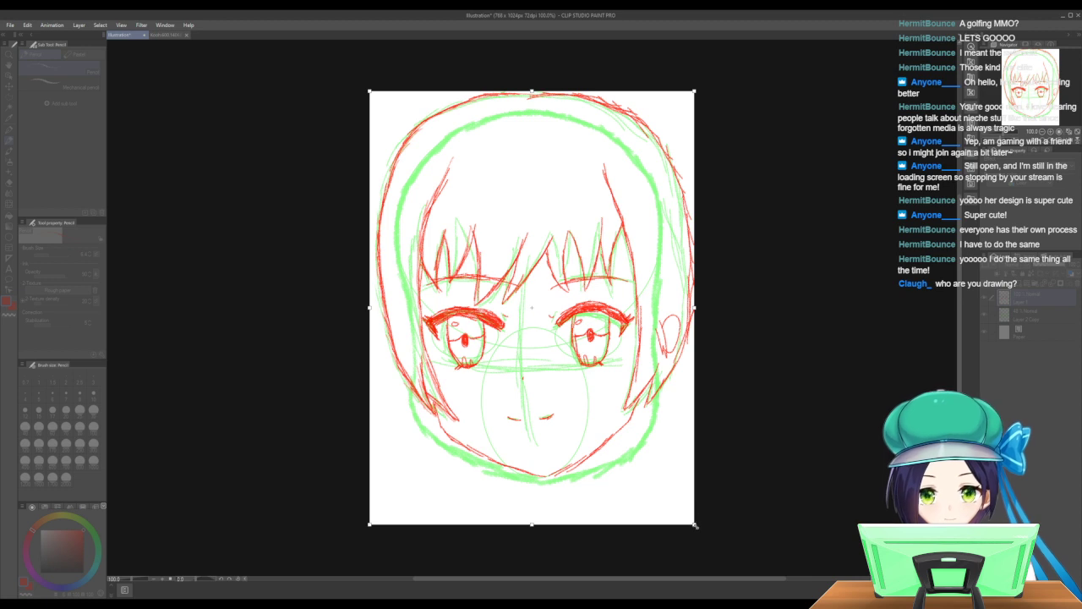
drag(694, 525, 723, 525)
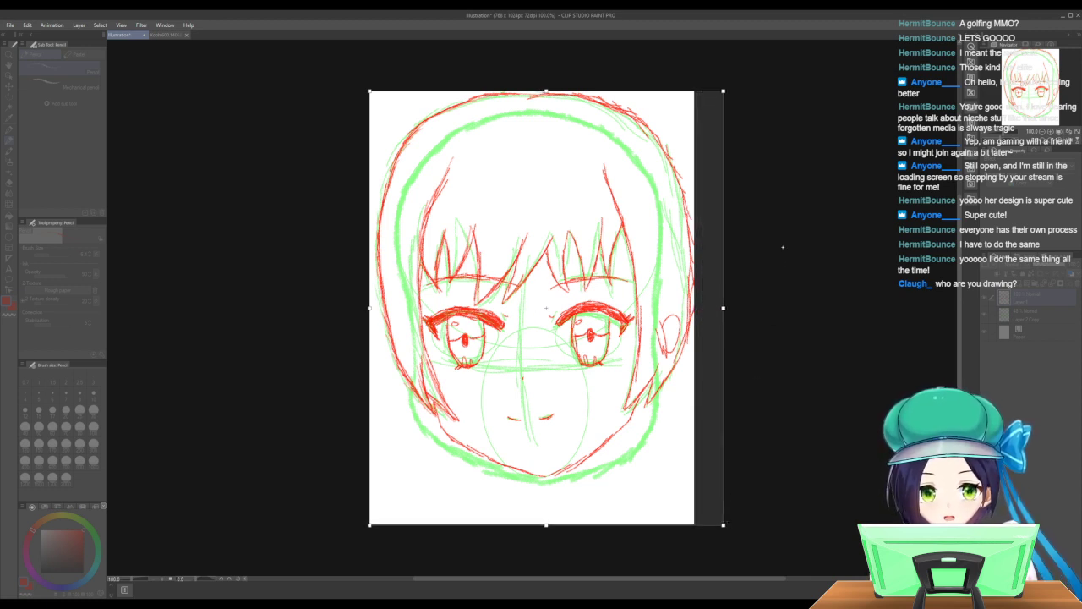
key(Return)
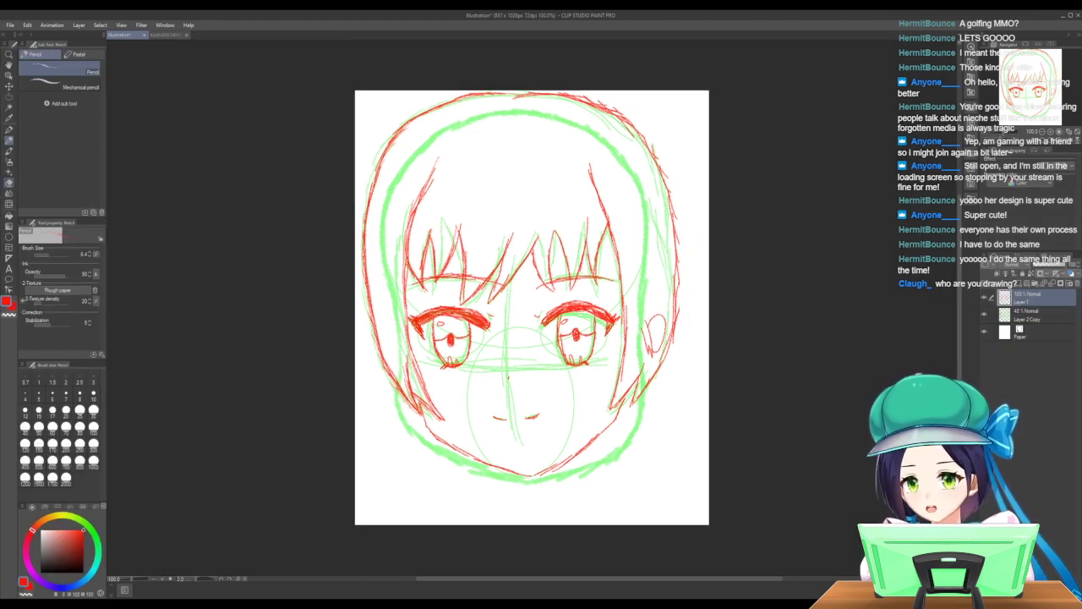
Erase the ear beside the right side lock and redraw it in red farther out, on the outer hair outline.
click(9, 183)
mouse_move(658, 334)
mouse_down()
mouse_move(650, 327)
mouse_move(647, 347)
mouse_up()
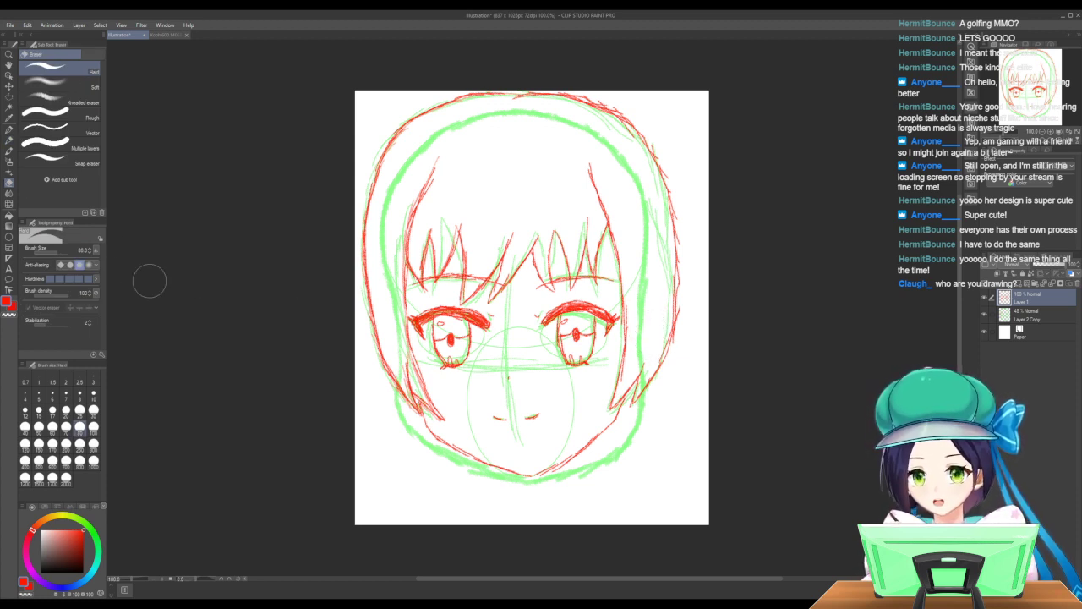
click(10, 140)
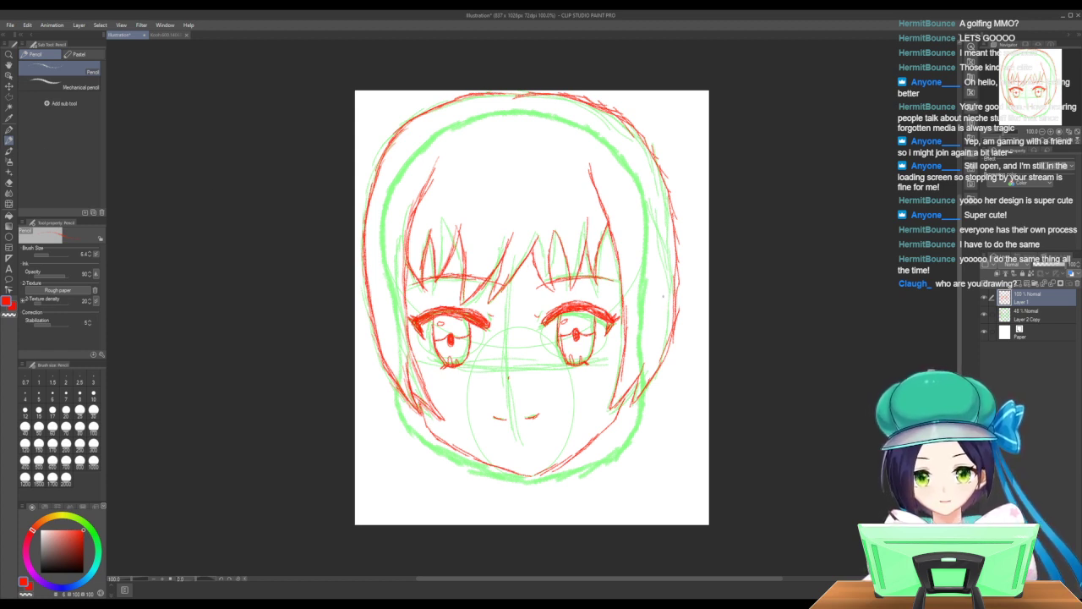
mouse_move(664, 294)
mouse_down()
mouse_move(677, 290)
mouse_move(688, 309)
mouse_move(668, 341)
mouse_up()
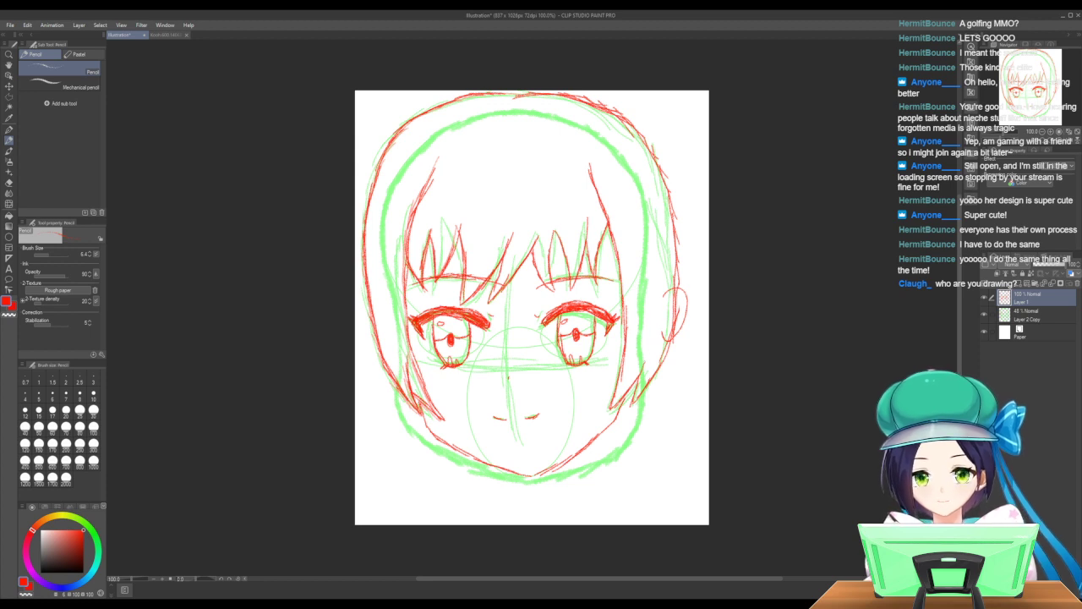
Draw an inner hair line beside the right ear and two short red neck lines below the jaw.
drag(647, 362, 659, 260)
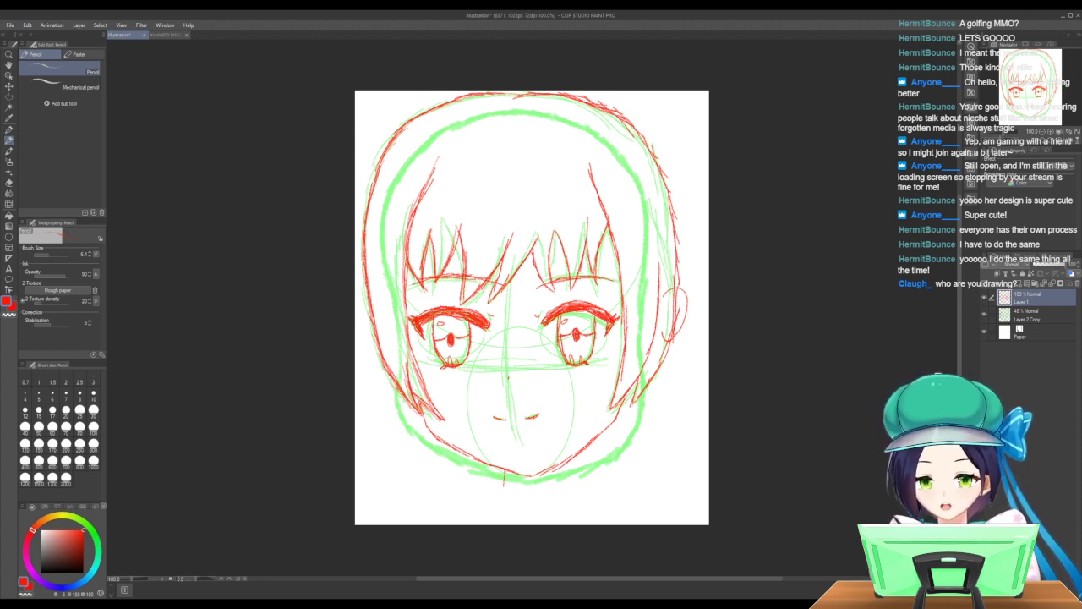
drag(505, 474, 506, 500)
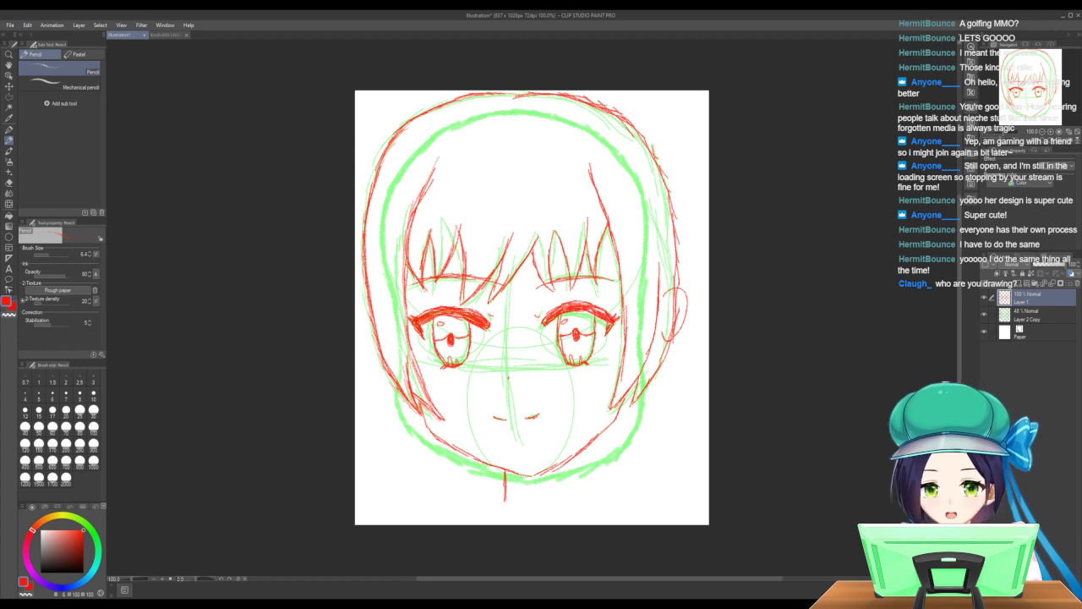
drag(602, 433, 607, 497)
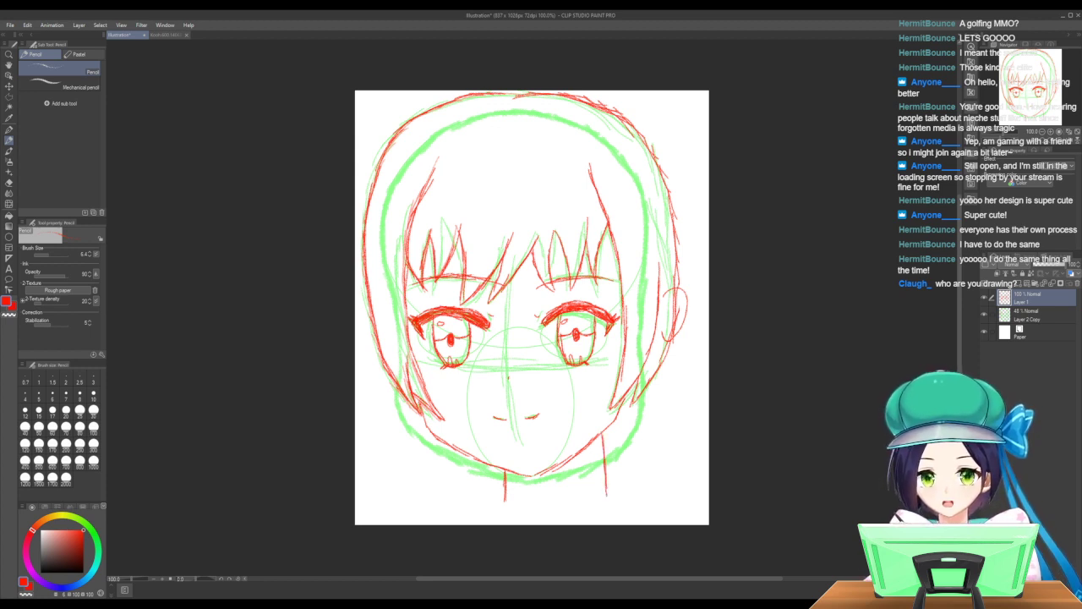
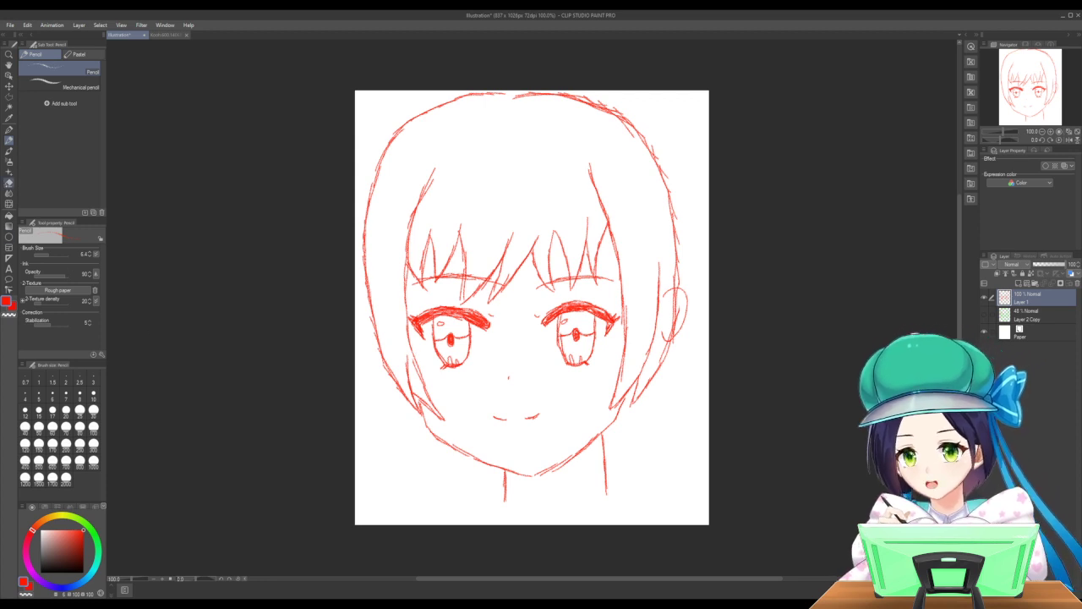
Erase a bit of the left side lock and redraw it with extra red strand lines inside the outer hair outline.
click(8, 183)
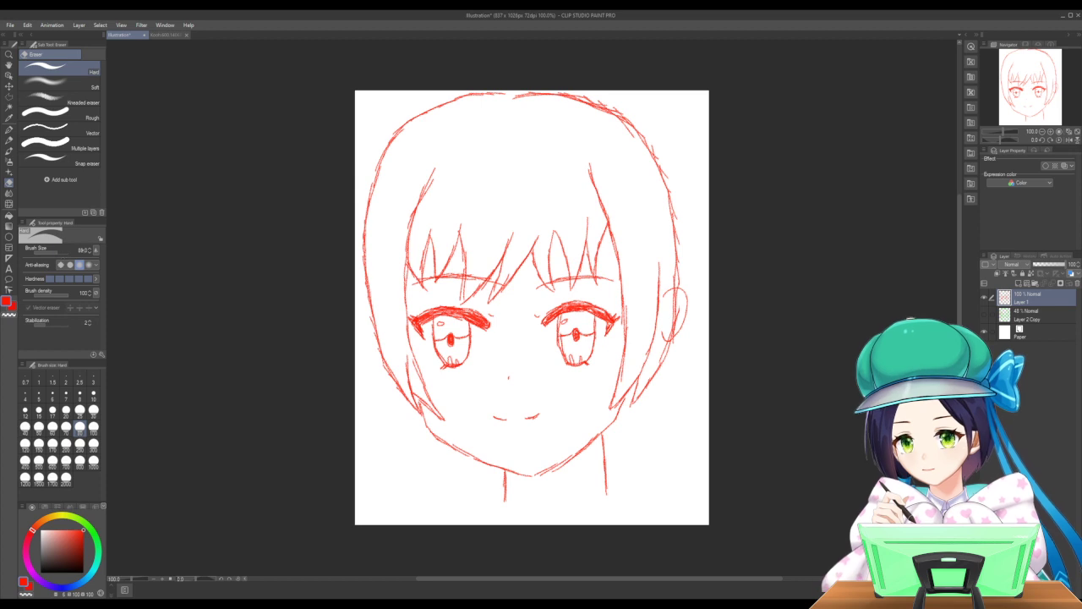
key(bracketleft)
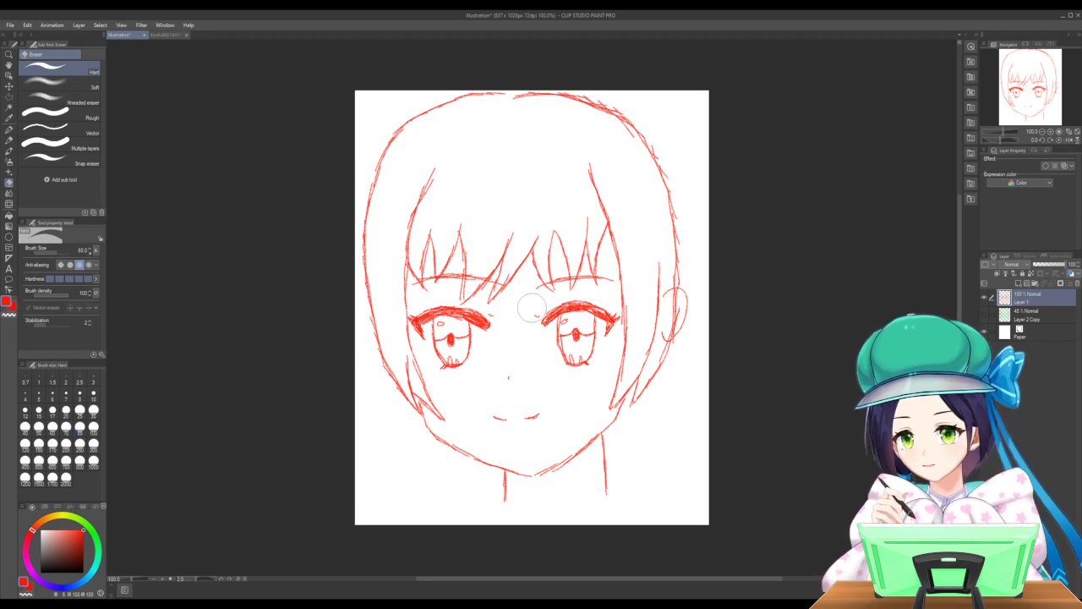
key(bracketright)
key(bracketleft)
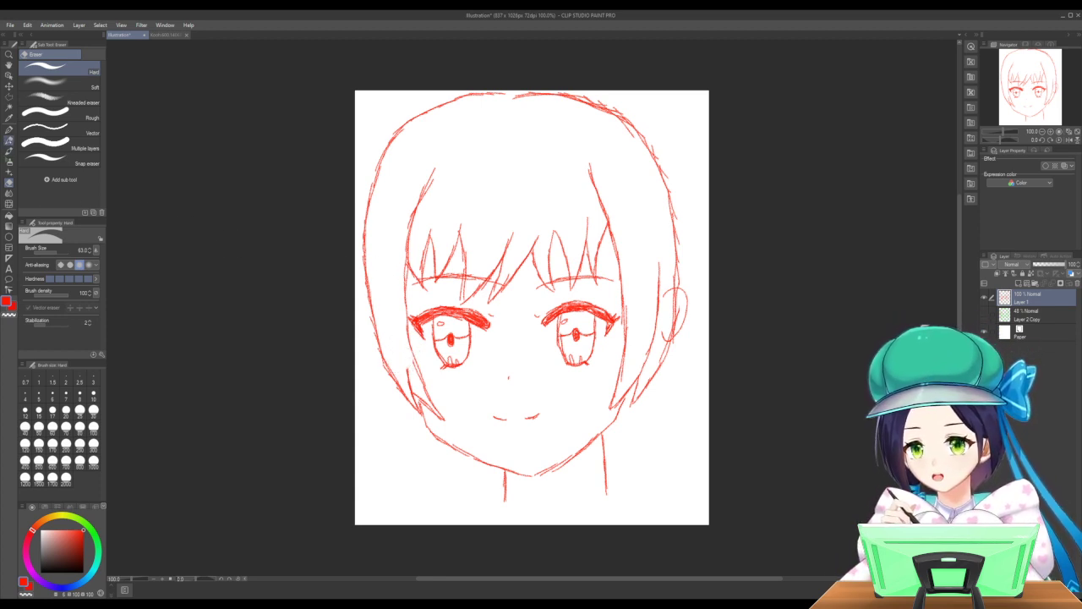
click(8, 140)
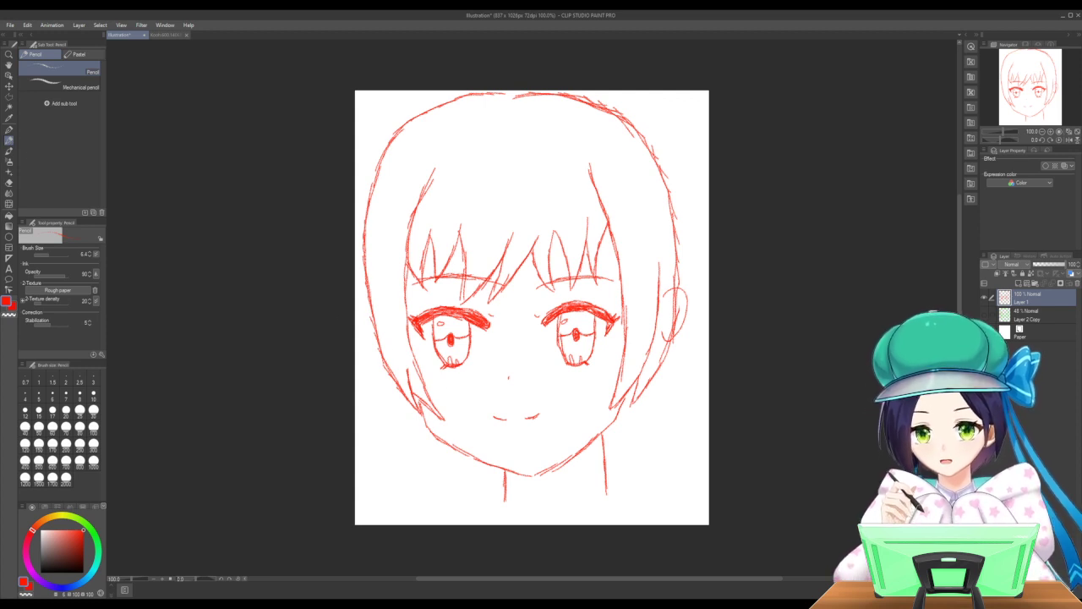
mouse_move(417, 397)
mouse_down()
mouse_move(438, 418)
mouse_move(428, 414)
mouse_up()
drag(397, 365, 410, 388)
mouse_move(392, 336)
mouse_down()
mouse_move(402, 371)
mouse_move(396, 356)
mouse_up()
drag(383, 295, 388, 324)
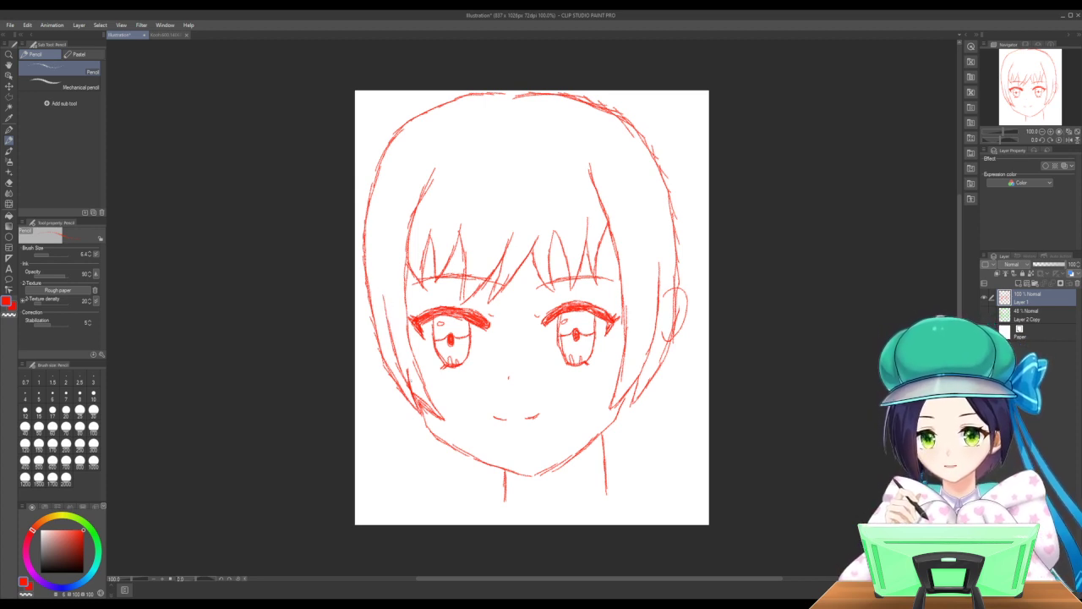
Clean up the left side lock's tip with the eraser at size 11, and close the outline gap at the crown with the pencil.
key(e)
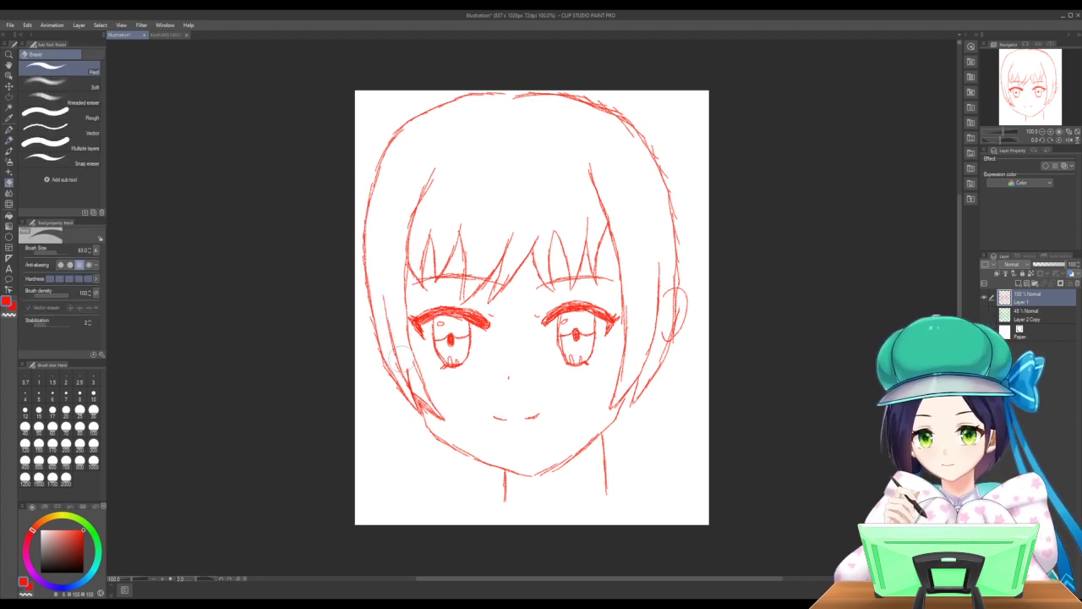
drag(558, 309, 531, 309)
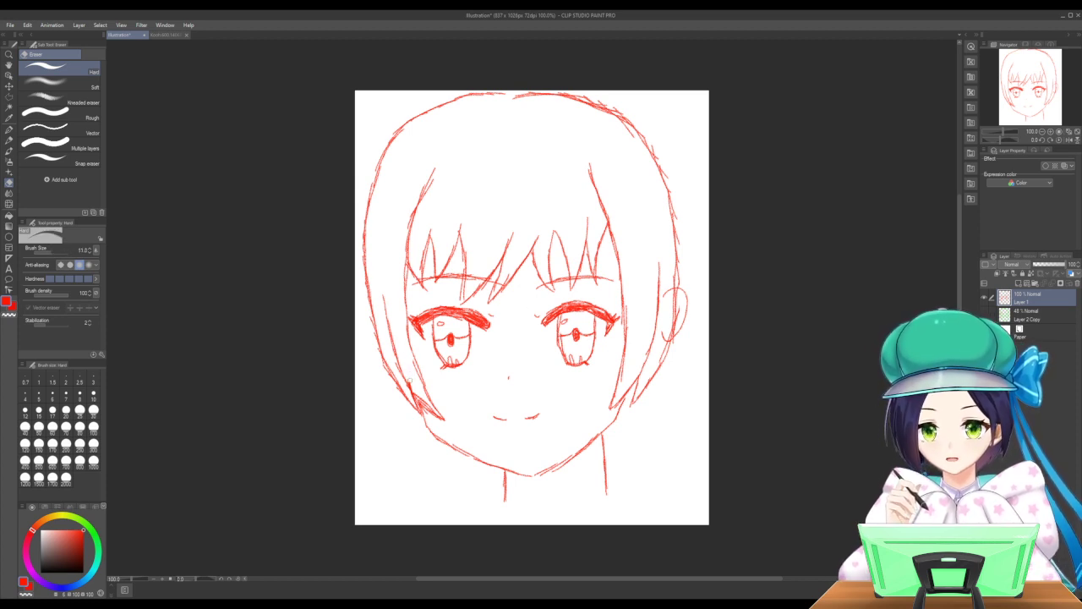
drag(420, 395, 433, 411)
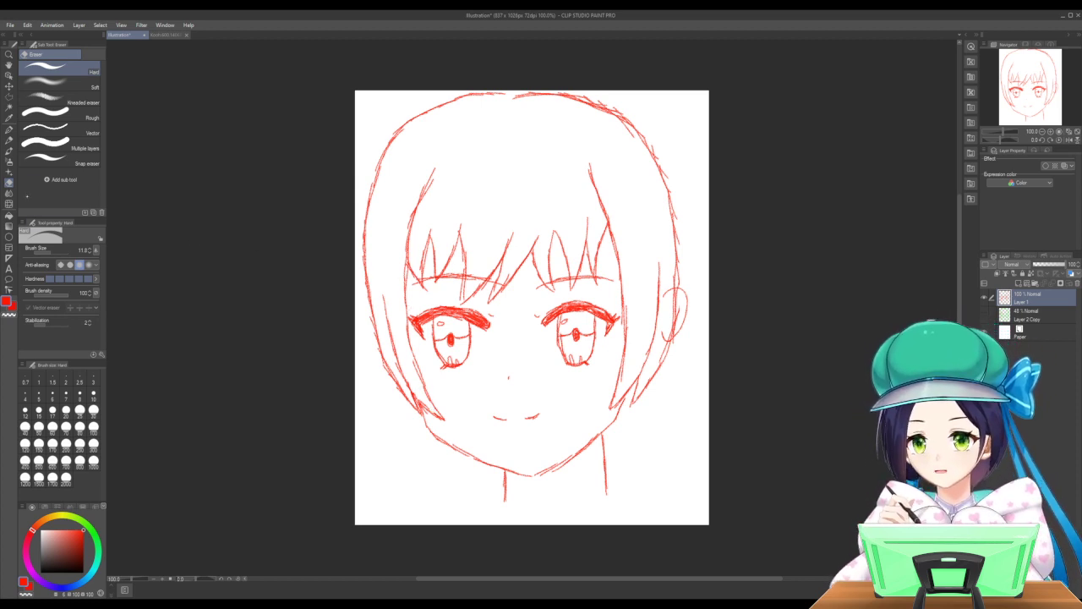
click(9, 140)
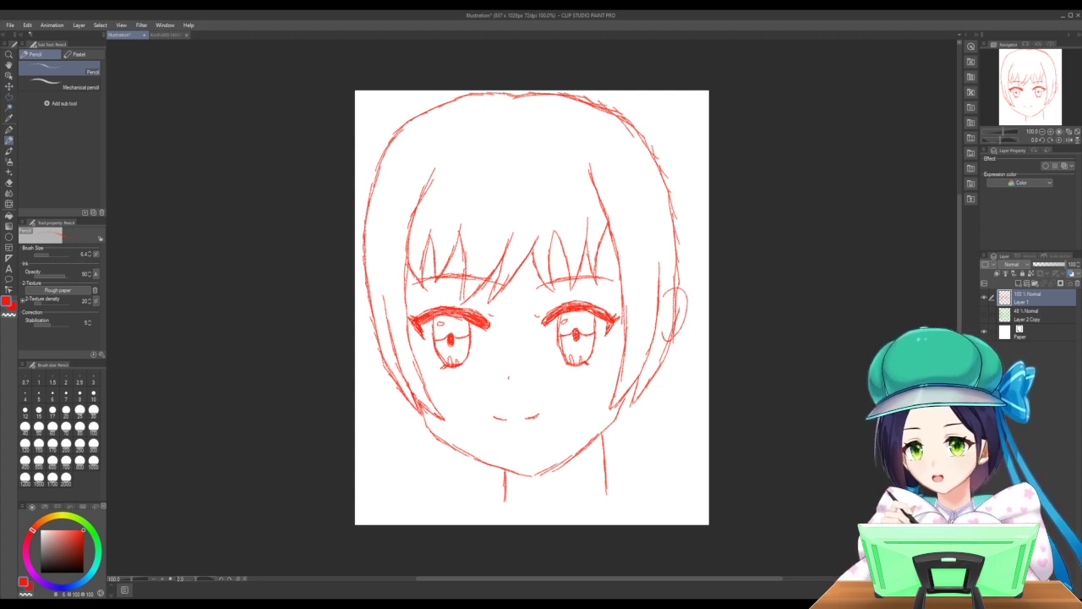
Collapse the tool palettes and widen the canvas on both sides into a landscape format with the head near the middle.
click(59, 43)
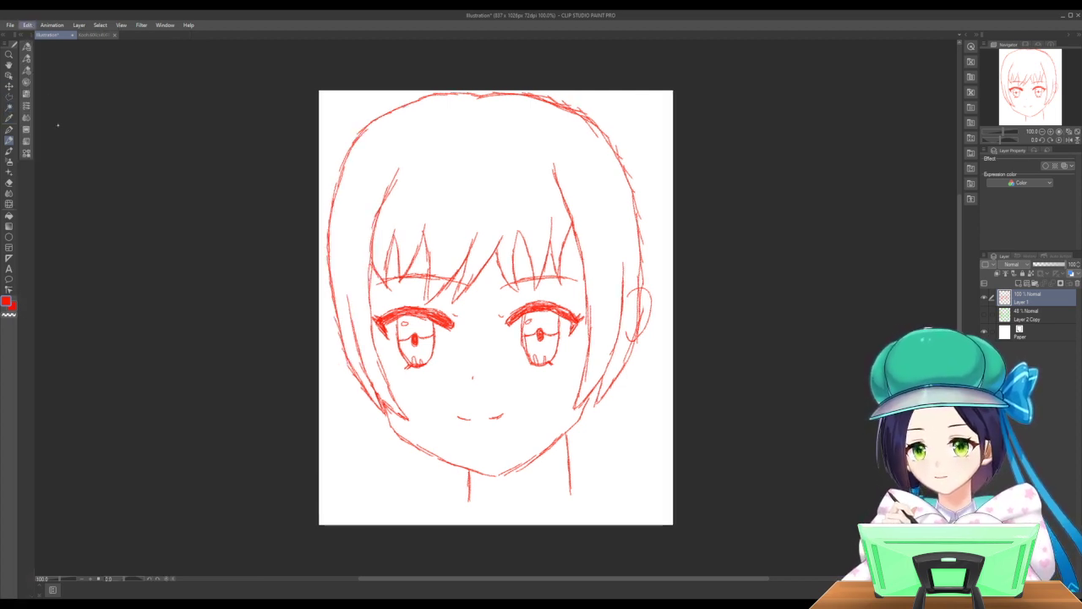
key(ctrl+t)
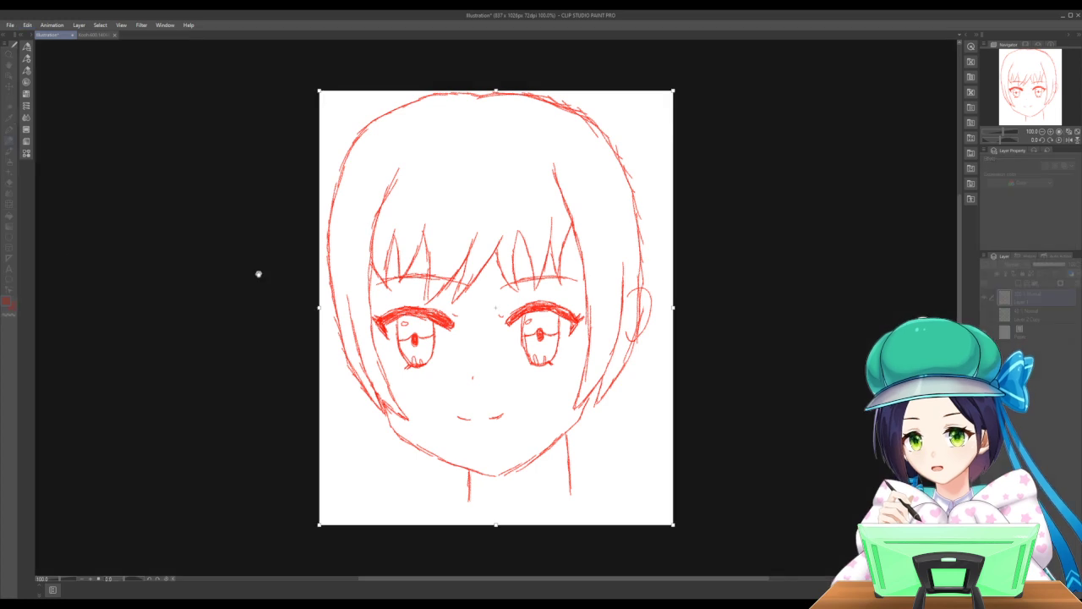
drag(674, 307, 821, 307)
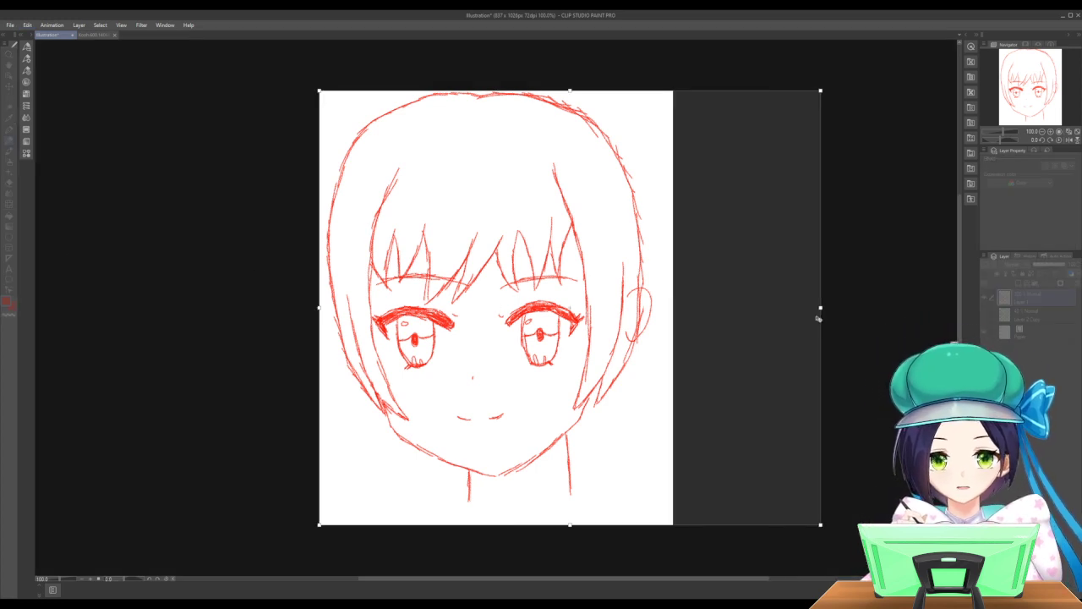
drag(317, 308, 183, 308)
key(Return)
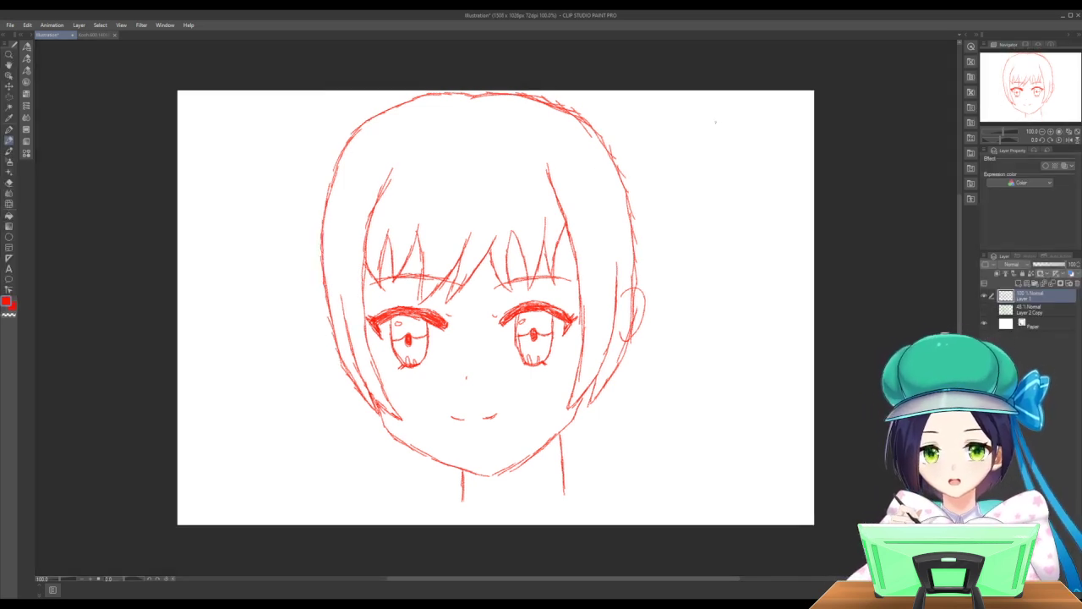
Check the reference illustration, return to the drawing, and draw a small hair tie on the upper right of the head with a curved strand sweeping outward.
click(96, 35)
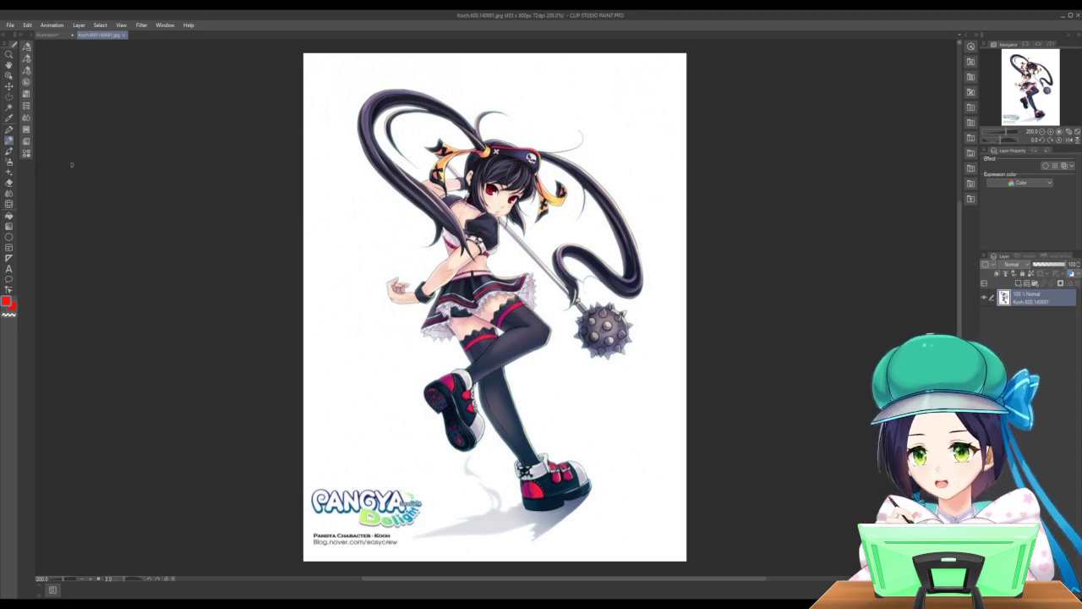
click(47, 35)
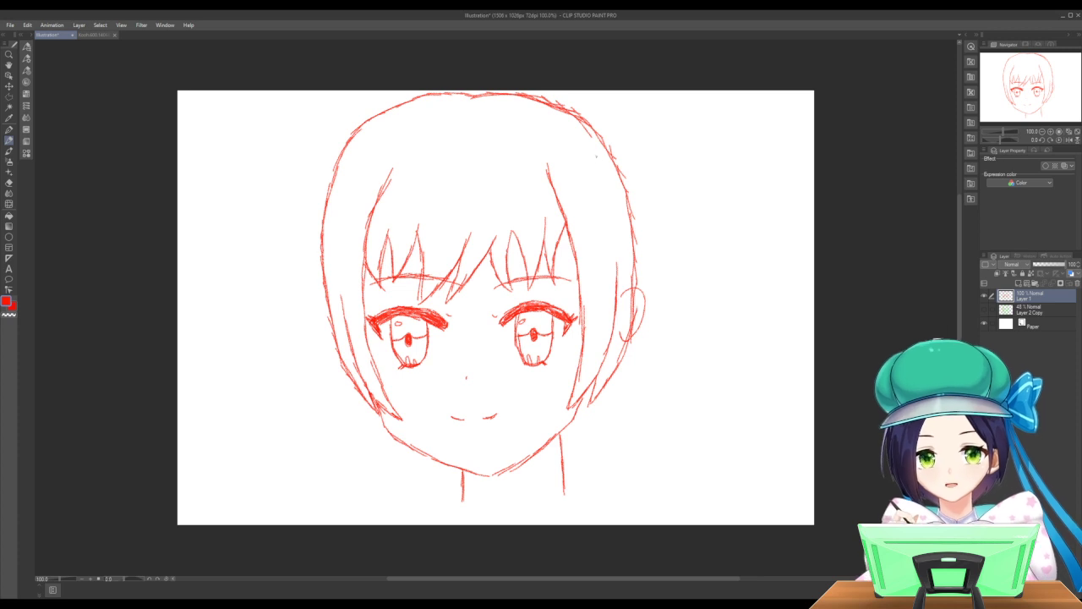
mouse_move(595, 153)
mouse_down()
mouse_move(598, 167)
mouse_move(599, 150)
mouse_up()
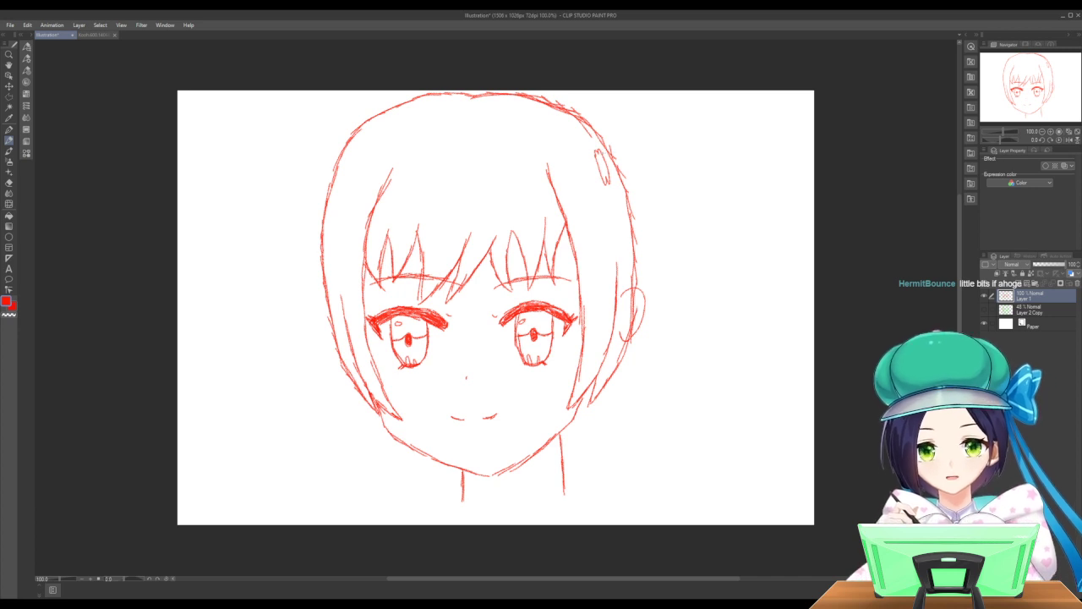
drag(603, 155, 625, 129)
drag(634, 128, 712, 136)
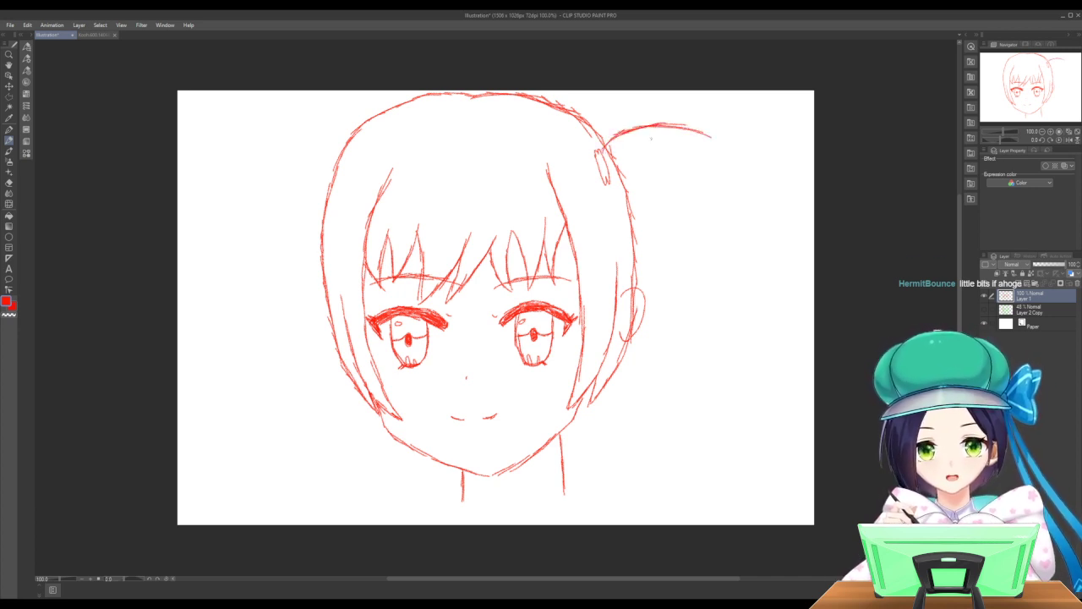
mouse_move(608, 158)
mouse_down()
mouse_move(664, 138)
mouse_move(720, 145)
mouse_up()
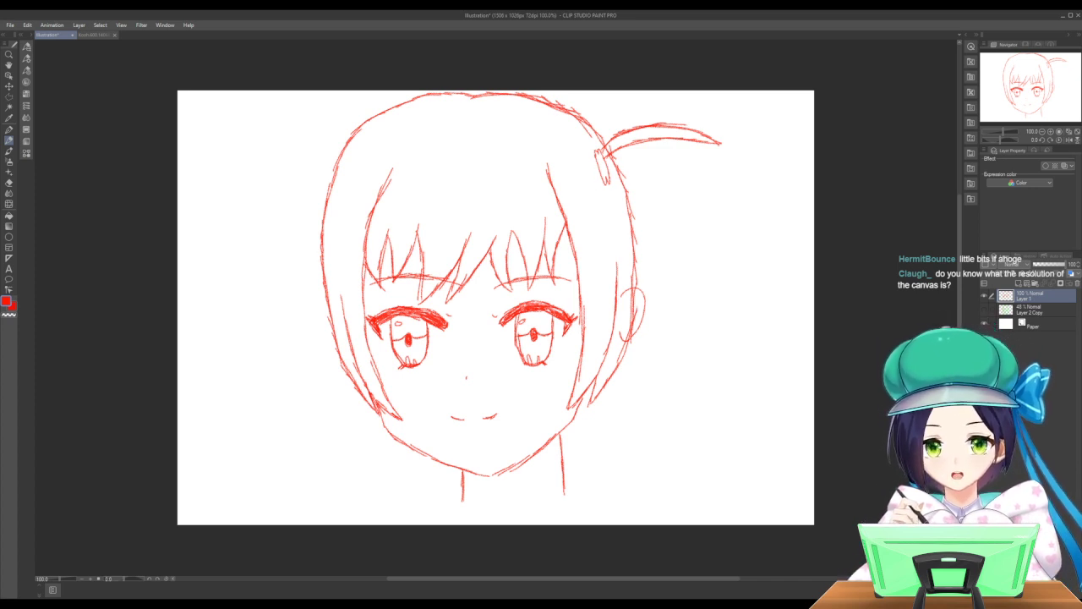
mouse_move(611, 177)
mouse_down()
mouse_move(648, 212)
mouse_move(671, 275)
mouse_up()
mouse_move(646, 226)
mouse_down()
mouse_move(666, 263)
mouse_move(659, 250)
mouse_up()
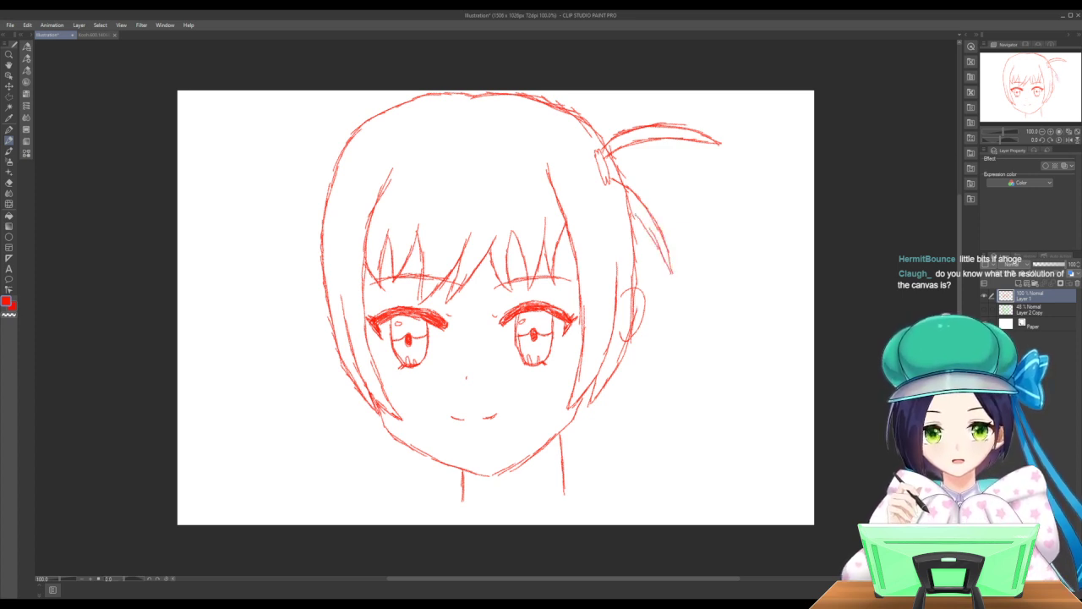
drag(629, 205, 649, 235)
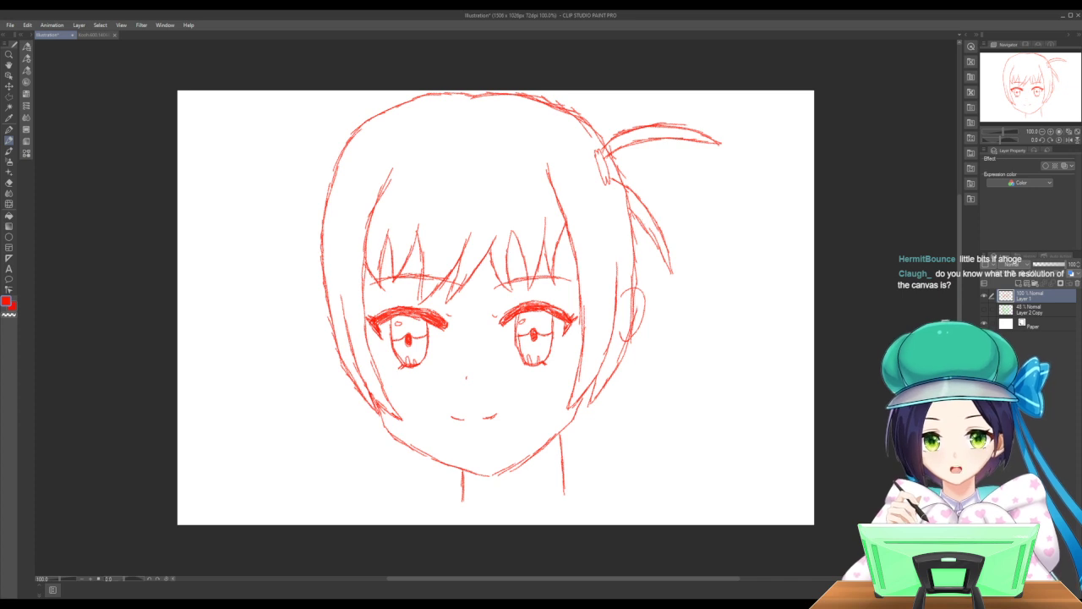
key(ctrl+z)
key(ctrl+z)
key(ctrl+z)
key(ctrl+z)
key(ctrl+z)
key(ctrl+z)
key(ctrl+z)
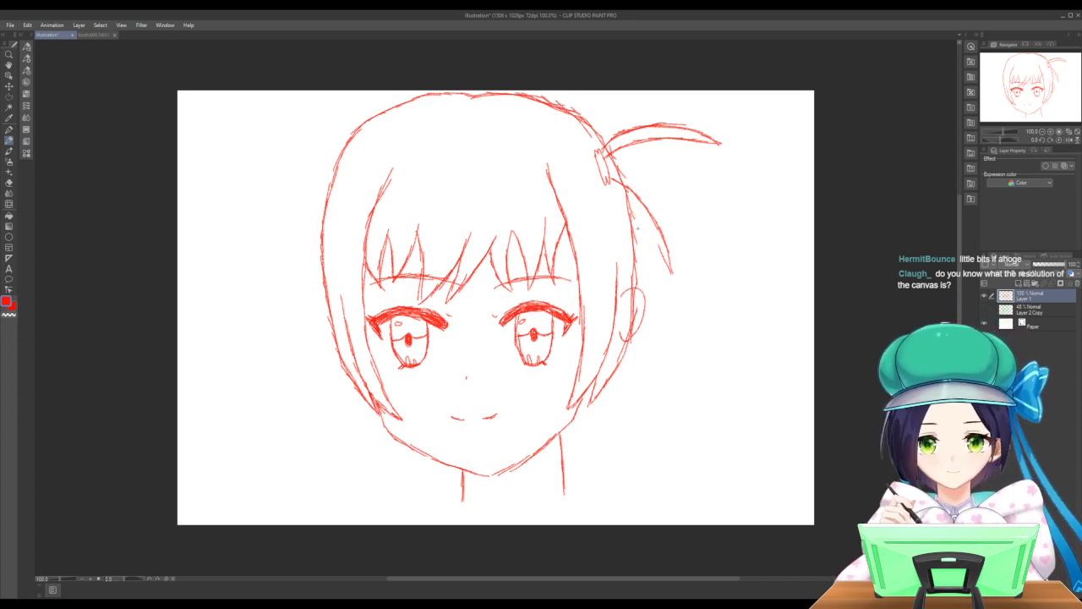
key(ctrl+z)
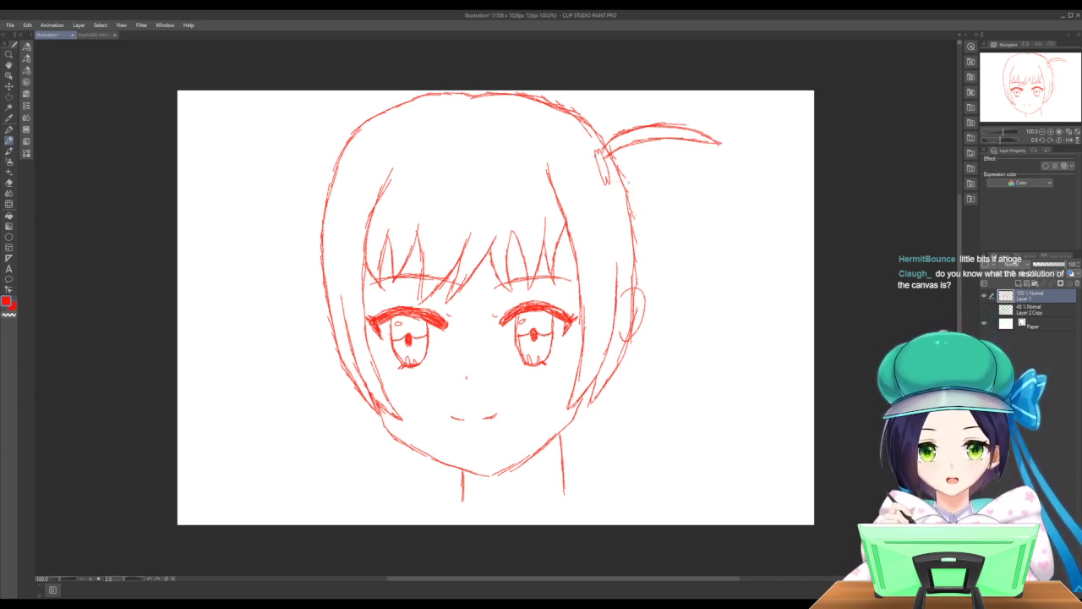
Draw a short curved strand hanging from the hair tie and sketch the right ponytail's long outer contour down to the canvas's lower edge.
mouse_move(609, 174)
mouse_down()
mouse_move(650, 186)
mouse_move(669, 217)
mouse_move(663, 291)
mouse_move(654, 207)
mouse_move(611, 181)
mouse_up()
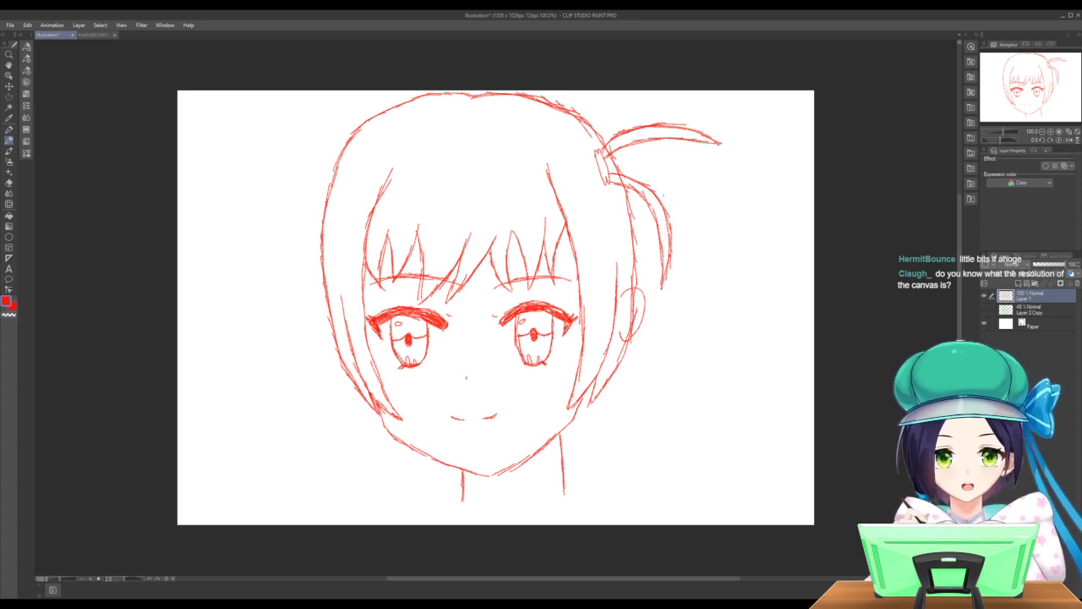
drag(656, 193, 700, 208)
mouse_move(673, 196)
mouse_down()
mouse_move(700, 207)
mouse_move(729, 258)
mouse_up()
drag(706, 213, 746, 299)
drag(730, 244, 753, 352)
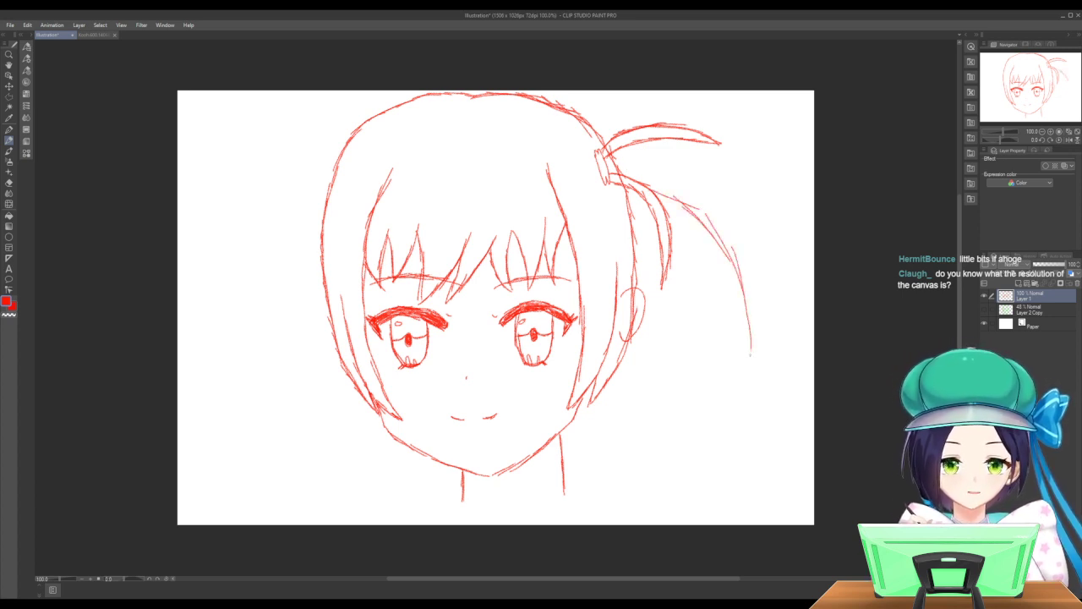
drag(750, 298, 744, 404)
drag(746, 347, 730, 453)
drag(746, 391, 715, 495)
drag(733, 438, 710, 524)
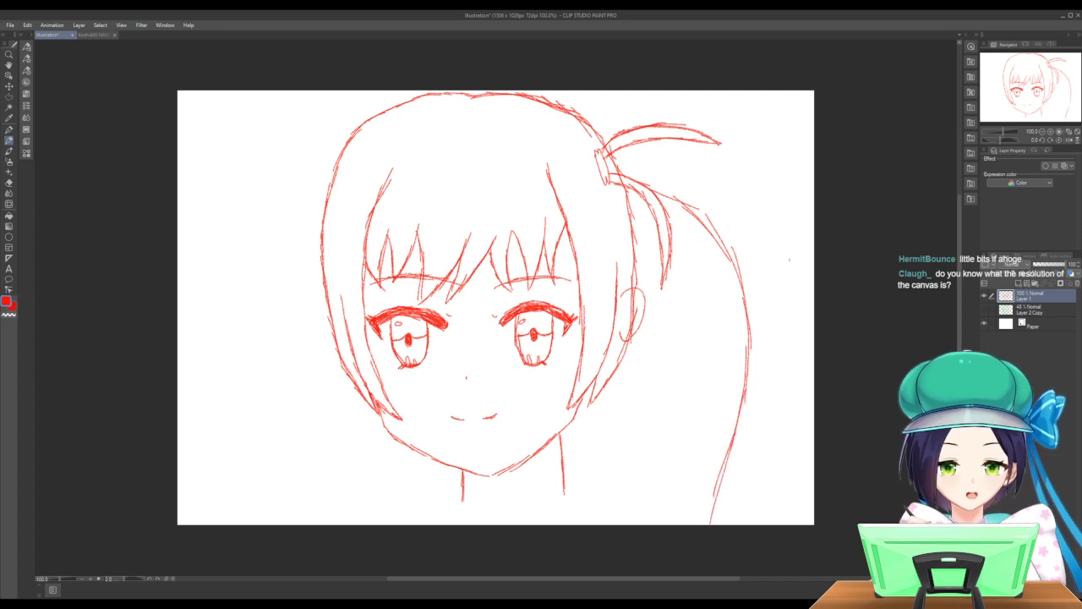
Draw the right ponytail's upper contour sweeping out to the canvas's right edge, and add a small hair tie on the left of the head.
mouse_move(664, 137)
mouse_down()
mouse_move(717, 156)
mouse_move(815, 253)
mouse_up()
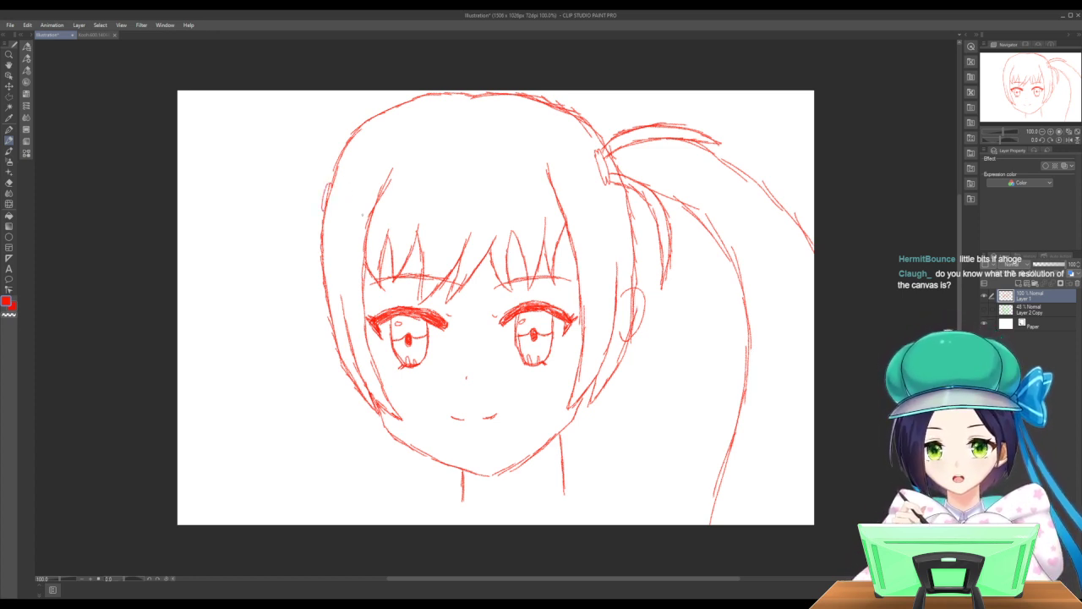
mouse_move(326, 188)
mouse_down()
mouse_move(291, 176)
mouse_move(225, 201)
mouse_move(277, 190)
mouse_move(325, 198)
mouse_up()
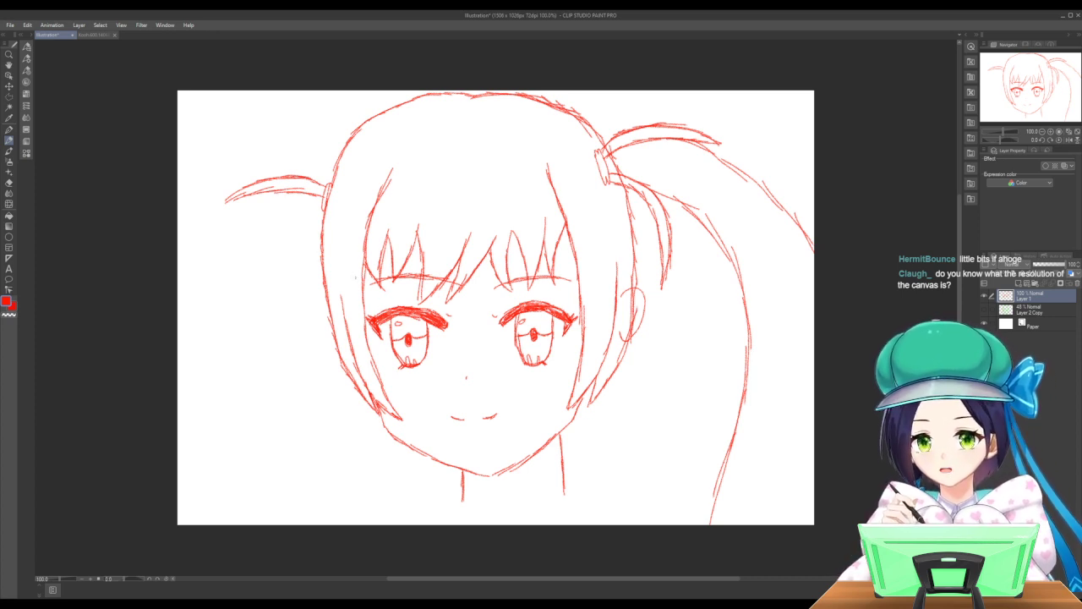
Try out a short curved strand sweeping outward from the left hair tie.
mouse_move(325, 194)
mouse_down()
mouse_move(228, 200)
mouse_move(281, 176)
mouse_move(325, 186)
mouse_up()
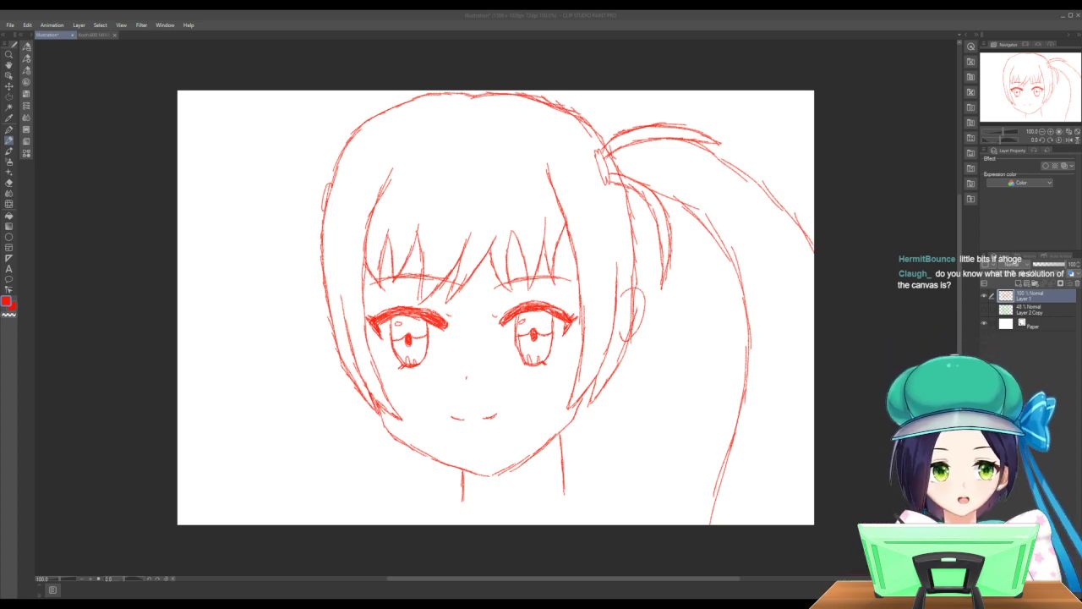
click(527, 121)
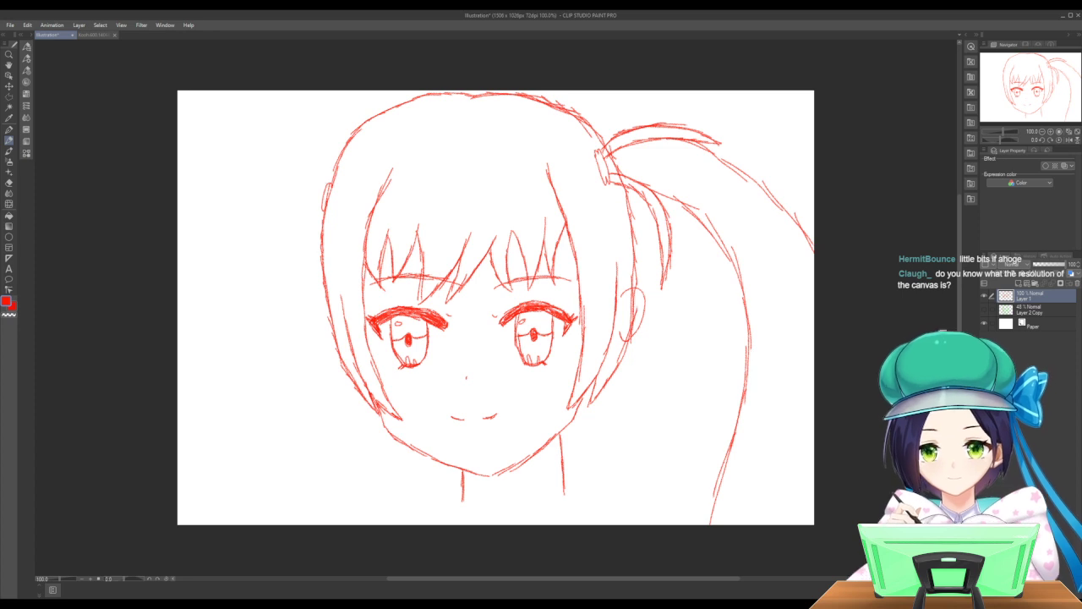
mouse_move(327, 182)
mouse_down()
mouse_move(275, 153)
mouse_move(235, 160)
mouse_move(274, 157)
mouse_move(314, 182)
mouse_up()
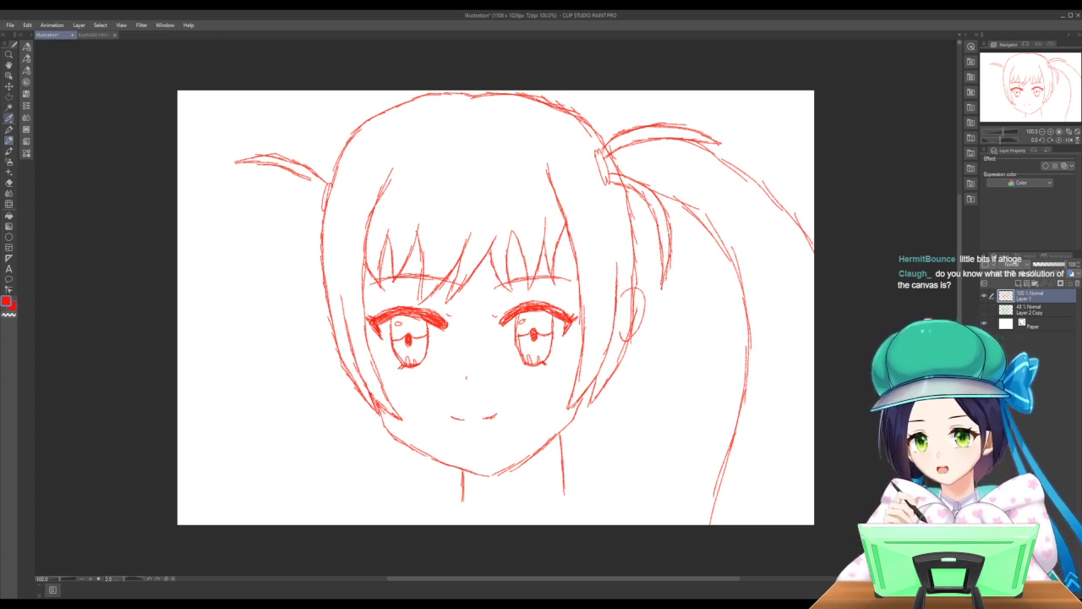
Erase the short loose strands at both hair ties, leaving the right ponytail's main contours.
click(8, 182)
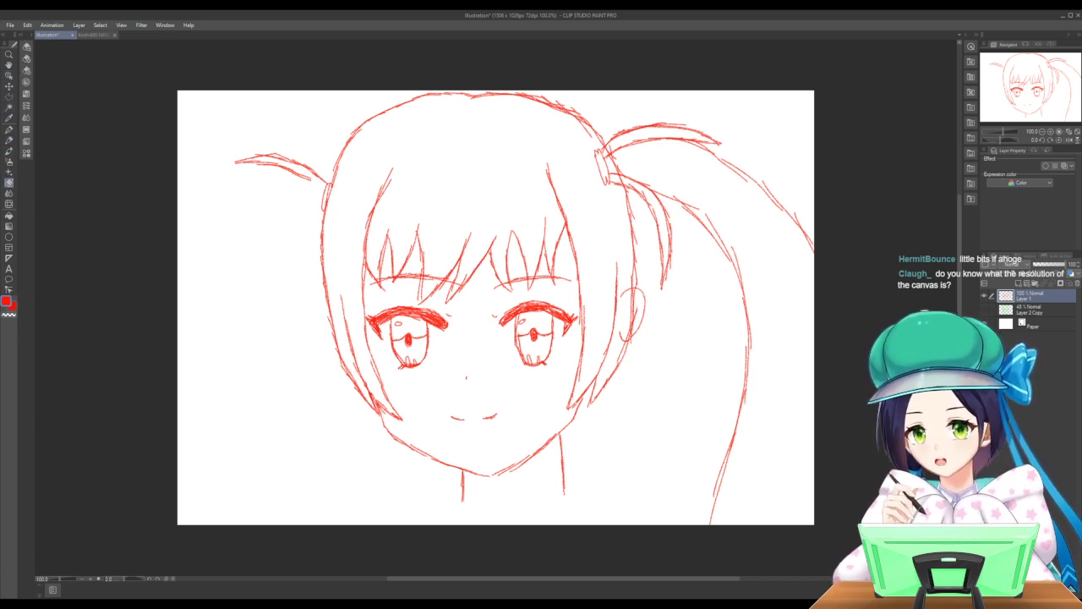
mouse_move(689, 133)
mouse_down()
mouse_move(656, 124)
mouse_move(679, 127)
mouse_move(612, 137)
mouse_move(669, 122)
mouse_up()
mouse_move(623, 191)
mouse_down()
mouse_move(615, 185)
mouse_move(641, 197)
mouse_move(656, 233)
mouse_move(661, 286)
mouse_move(663, 211)
mouse_move(673, 215)
mouse_move(644, 192)
mouse_up()
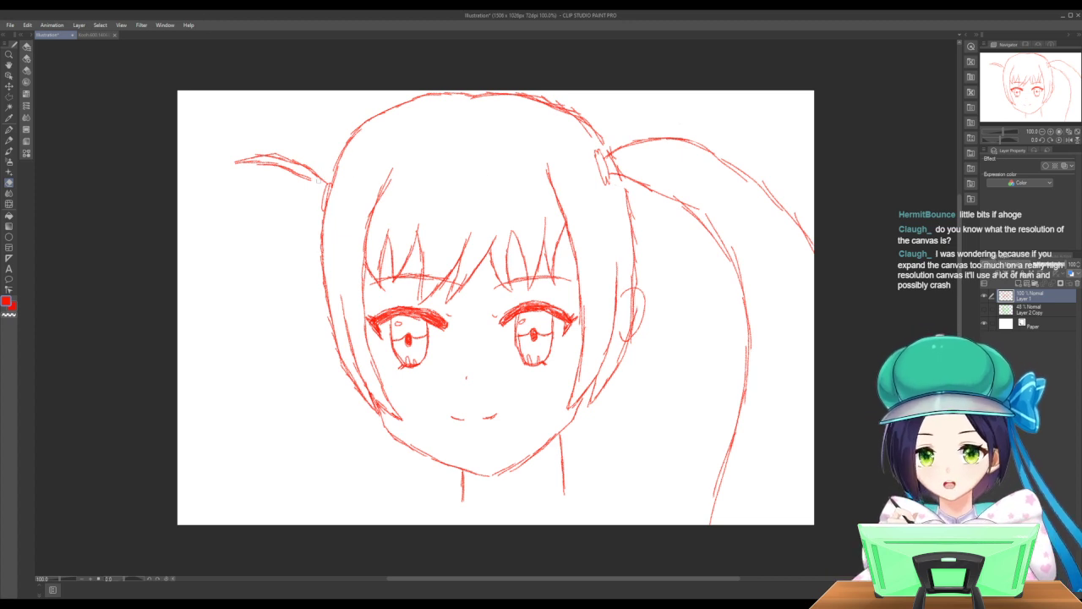
mouse_move(323, 179)
mouse_down()
mouse_move(259, 158)
mouse_move(267, 161)
mouse_up()
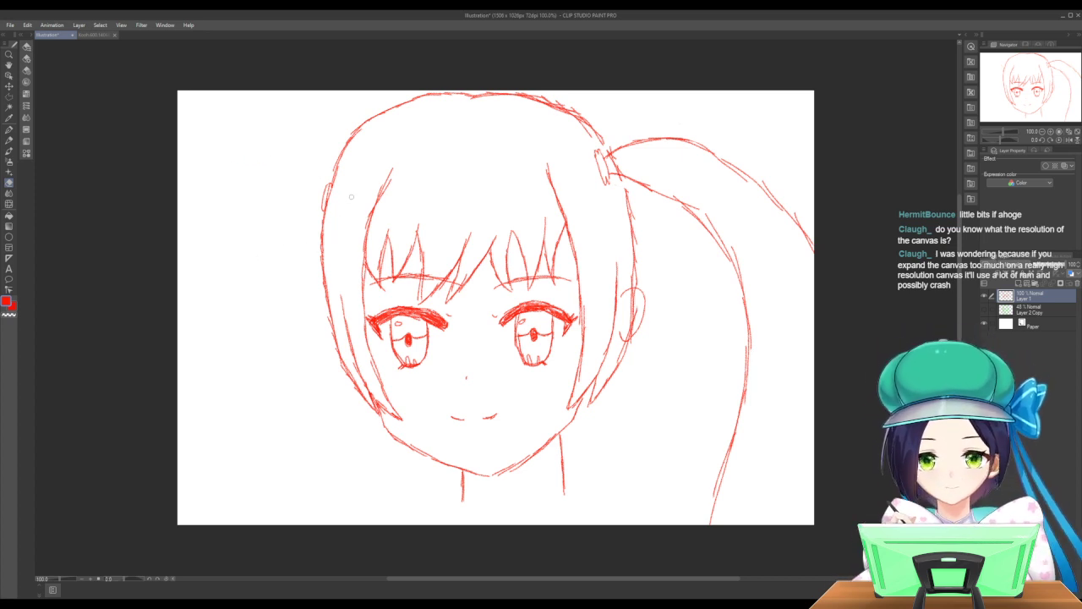
Redraw the loose strand above the right ponytail with the pencil as a longer arc ending in a point.
key(p)
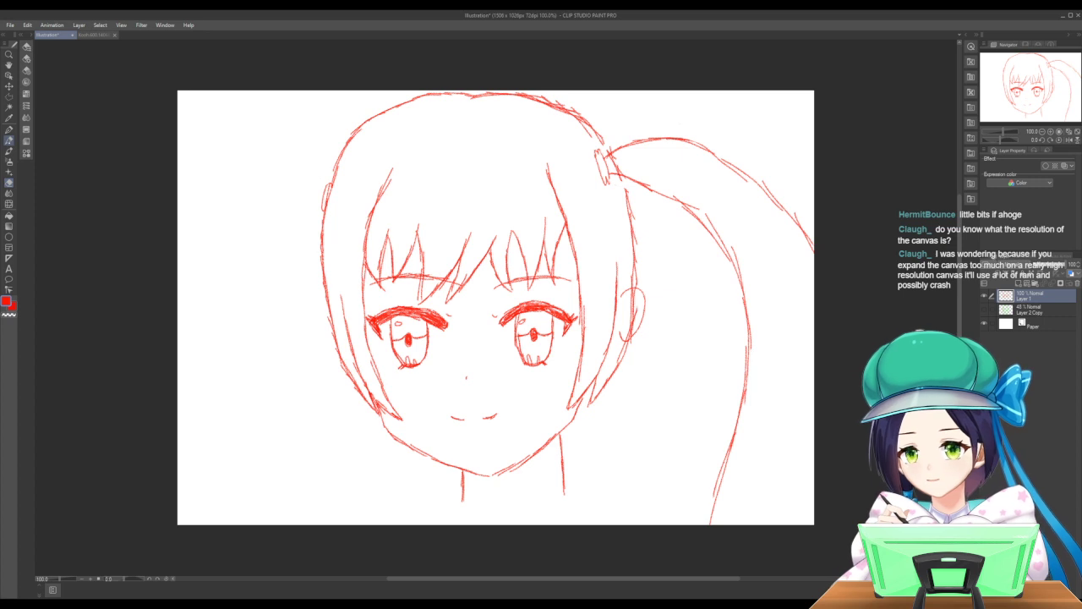
key(p)
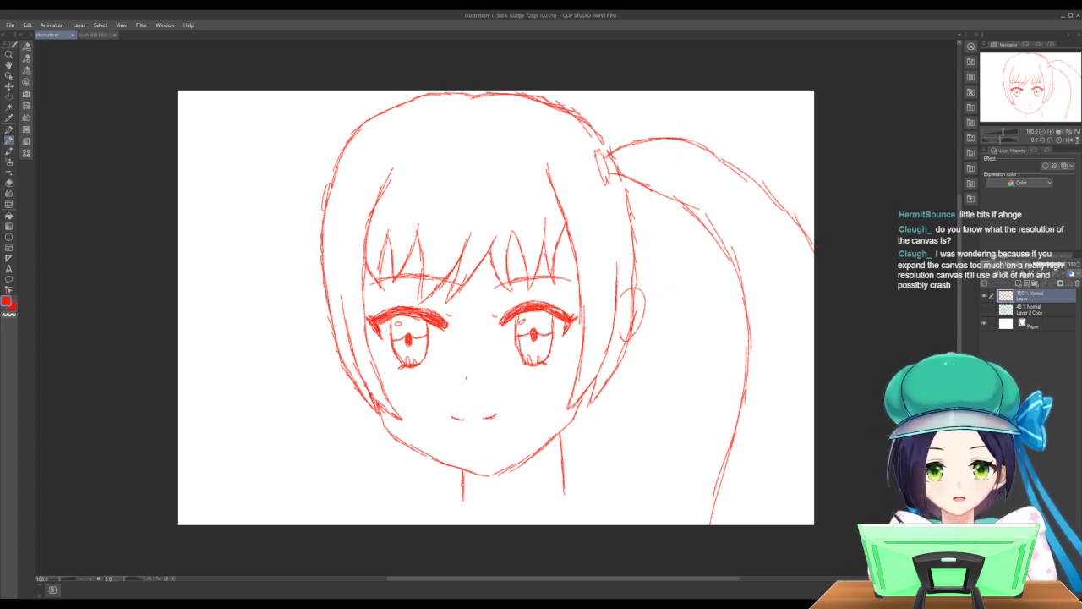
mouse_move(626, 144)
mouse_down()
mouse_move(680, 119)
mouse_move(731, 119)
mouse_move(753, 160)
mouse_move(677, 141)
mouse_up()
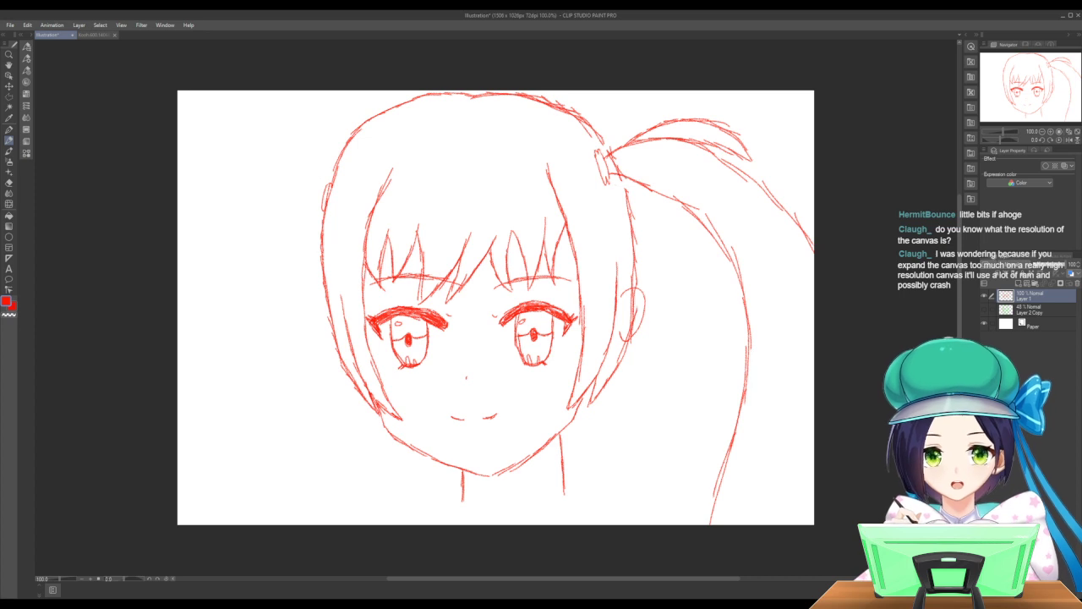
Draw a long tapering strand hanging from the right hair tie beside the ear, closing its outer edge up to the ponytail.
mouse_move(634, 182)
mouse_down()
mouse_move(658, 222)
mouse_move(682, 332)
mouse_up()
drag(684, 285, 675, 327)
mouse_move(687, 262)
mouse_down()
mouse_move(681, 316)
mouse_move(685, 289)
mouse_up()
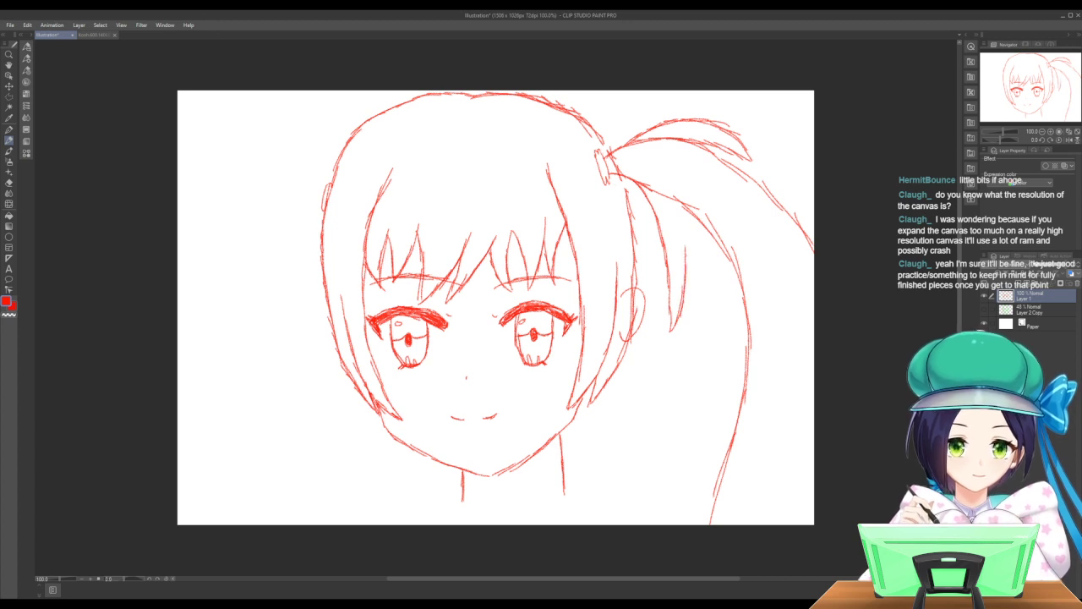
drag(686, 240, 682, 275)
drag(683, 222, 674, 251)
drag(681, 200, 669, 235)
drag(679, 204, 668, 227)
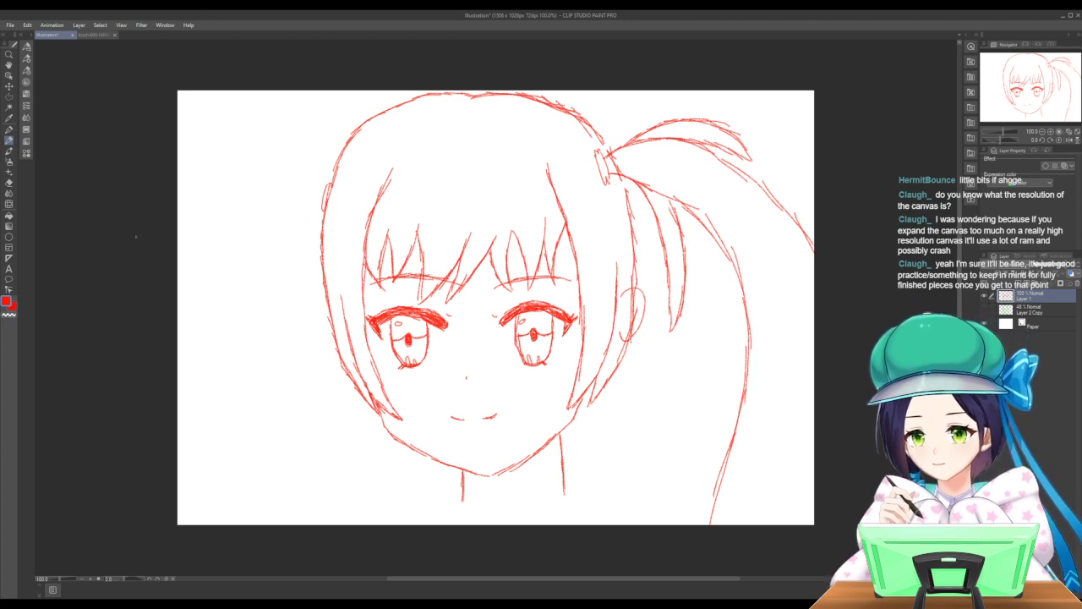
Erase the right ponytail's lines overlapping the loose strands, and redraw the contours where they meet the strands.
click(9, 182)
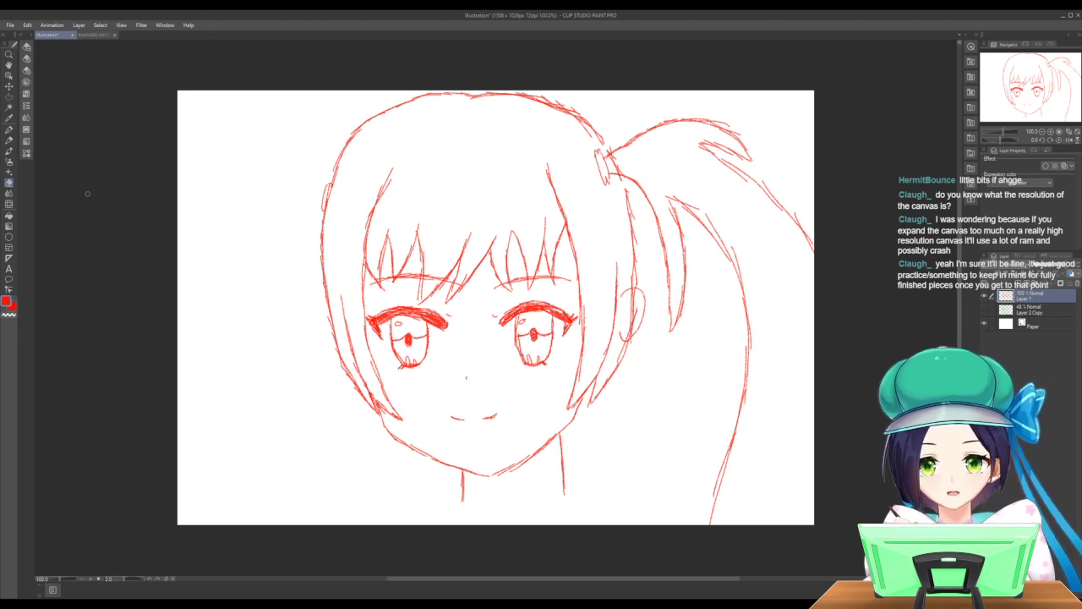
click(8, 140)
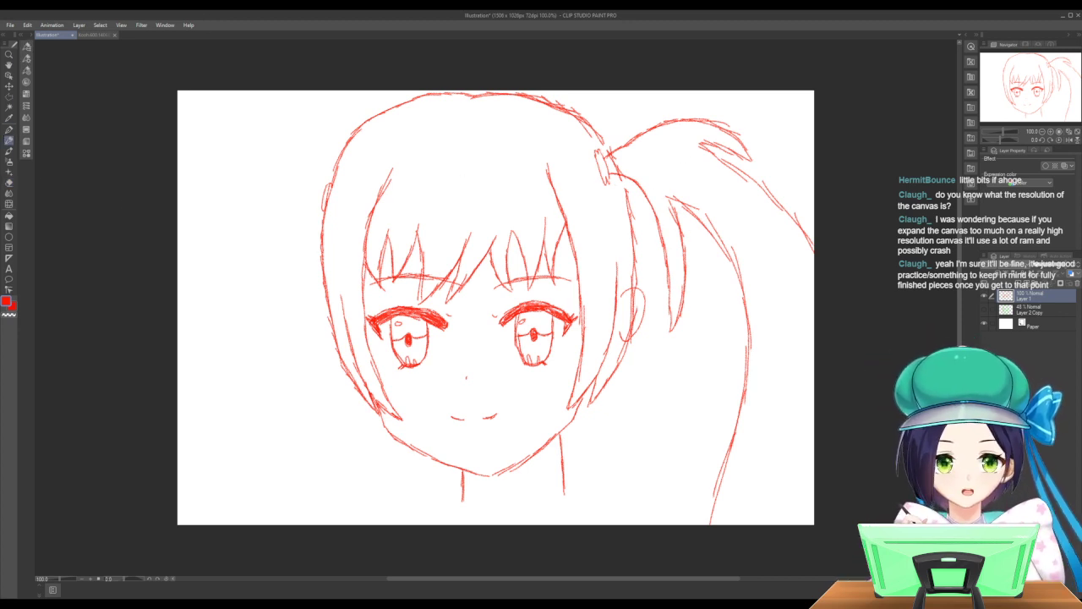
drag(646, 180, 666, 192)
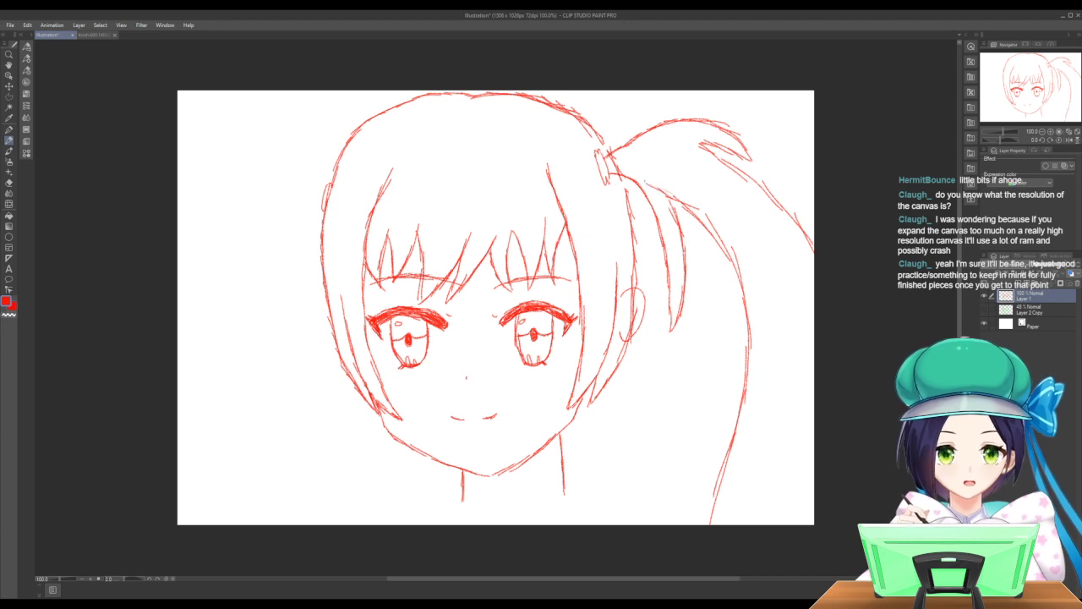
drag(707, 140, 642, 148)
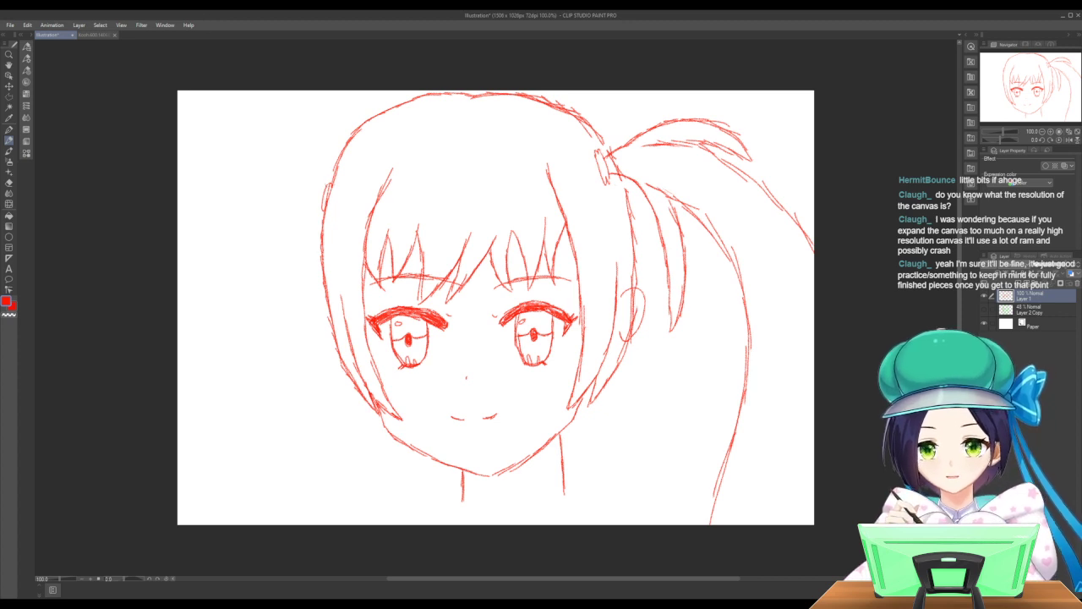
Sketch the left ponytail's outer contour arching from the hair tie and running down to the canvas's lower edge.
mouse_move(326, 186)
mouse_down()
mouse_move(266, 152)
mouse_move(211, 168)
mouse_move(213, 254)
mouse_up()
drag(207, 187, 208, 252)
drag(206, 212, 280, 465)
drag(265, 422, 284, 504)
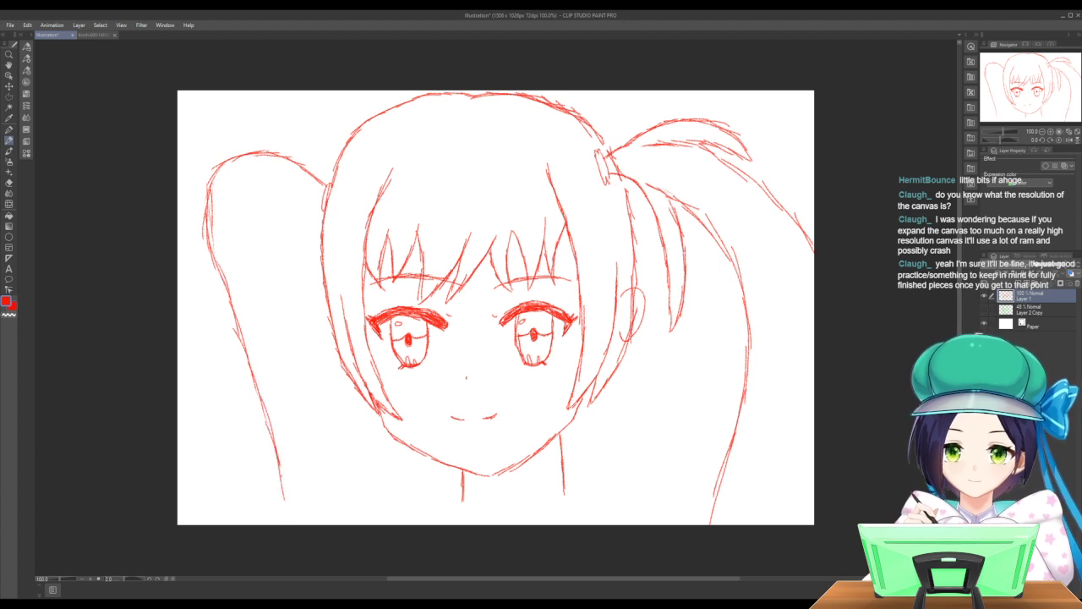
drag(280, 467, 288, 524)
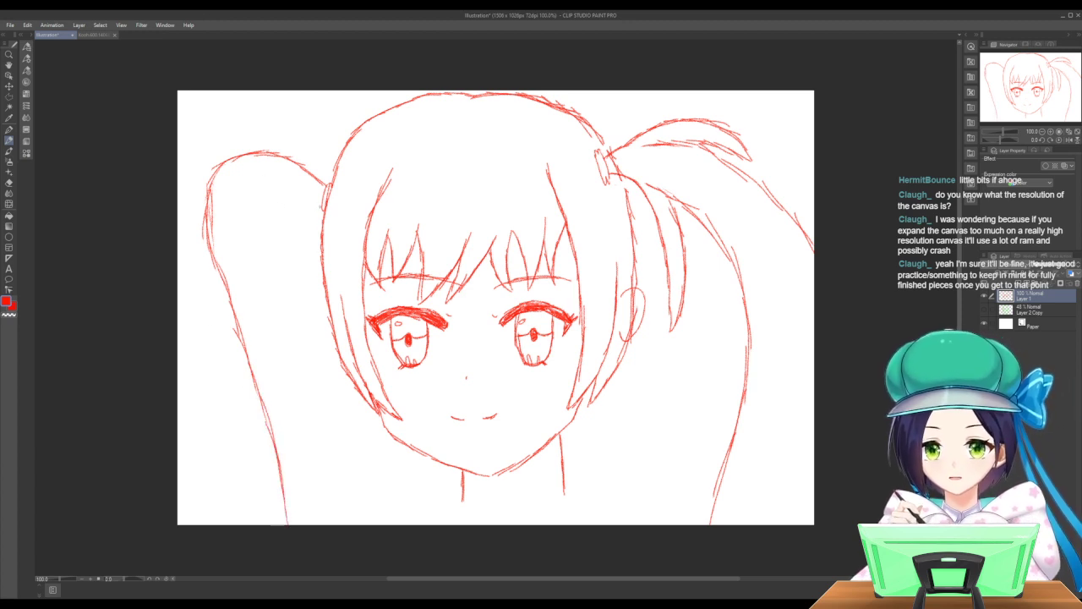
Draw the left ponytail's inner contour from the hair tie down to the canvas's lower edge.
mouse_move(319, 205)
mouse_down()
mouse_move(275, 190)
mouse_move(255, 218)
mouse_move(256, 279)
mouse_move(280, 344)
mouse_up()
drag(264, 293, 326, 470)
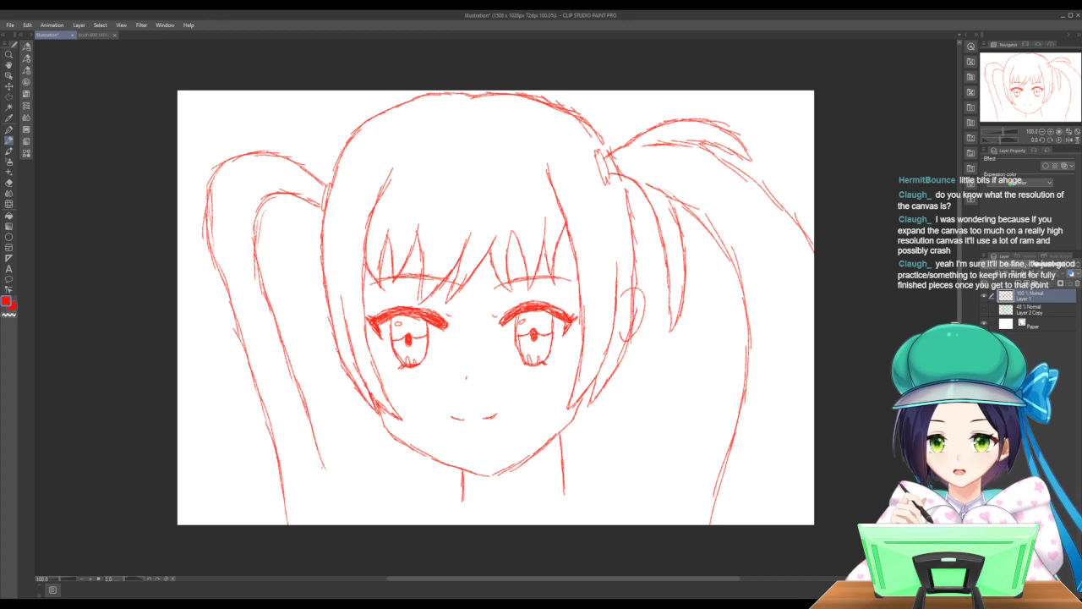
drag(308, 409, 318, 436)
drag(314, 435, 335, 511)
drag(323, 455, 331, 523)
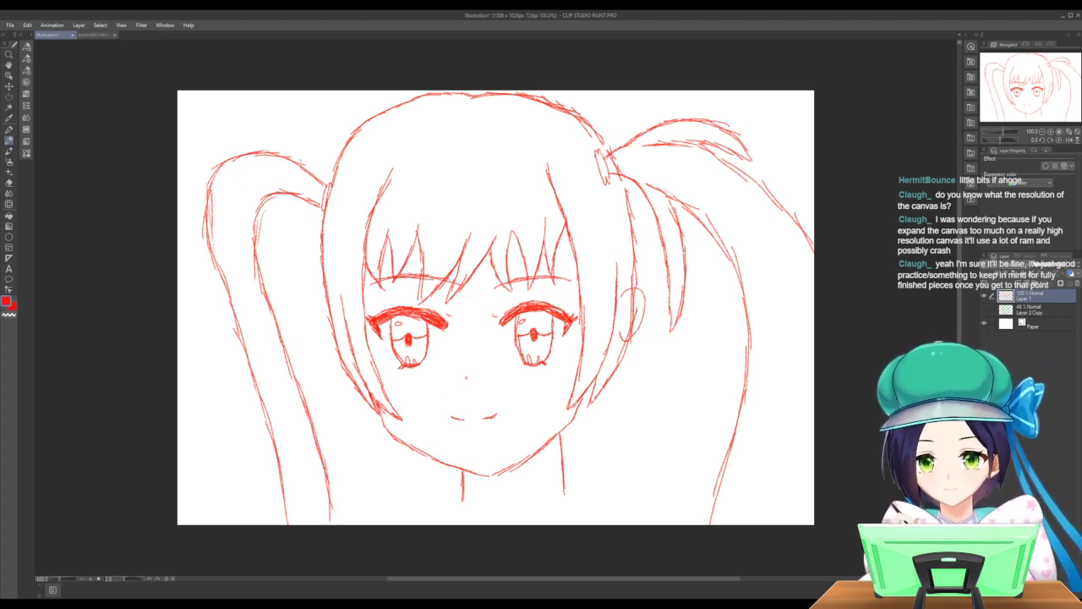
Add a loose strand sweeping up from the left ponytail and a tapering strand hanging below it, clearing the overlapping lines near the hair tie.
mouse_move(301, 164)
mouse_down()
mouse_move(284, 120)
mouse_move(253, 107)
mouse_move(211, 110)
mouse_move(194, 136)
mouse_move(254, 108)
mouse_move(253, 127)
mouse_move(276, 141)
mouse_up()
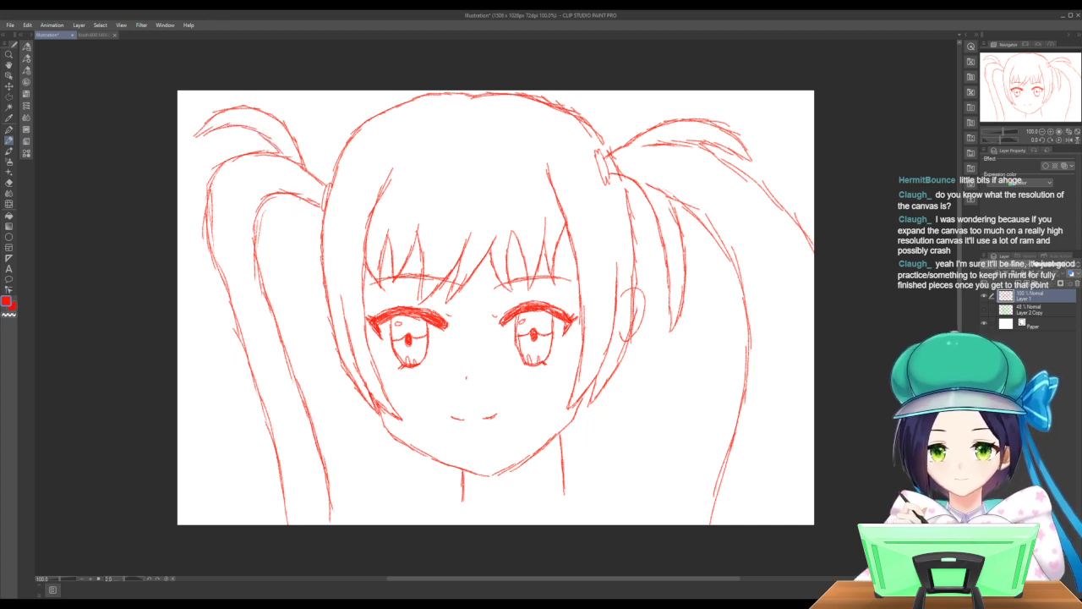
mouse_move(296, 199)
mouse_down()
mouse_move(280, 237)
mouse_move(302, 327)
mouse_up()
drag(289, 289, 280, 313)
drag(286, 269, 273, 307)
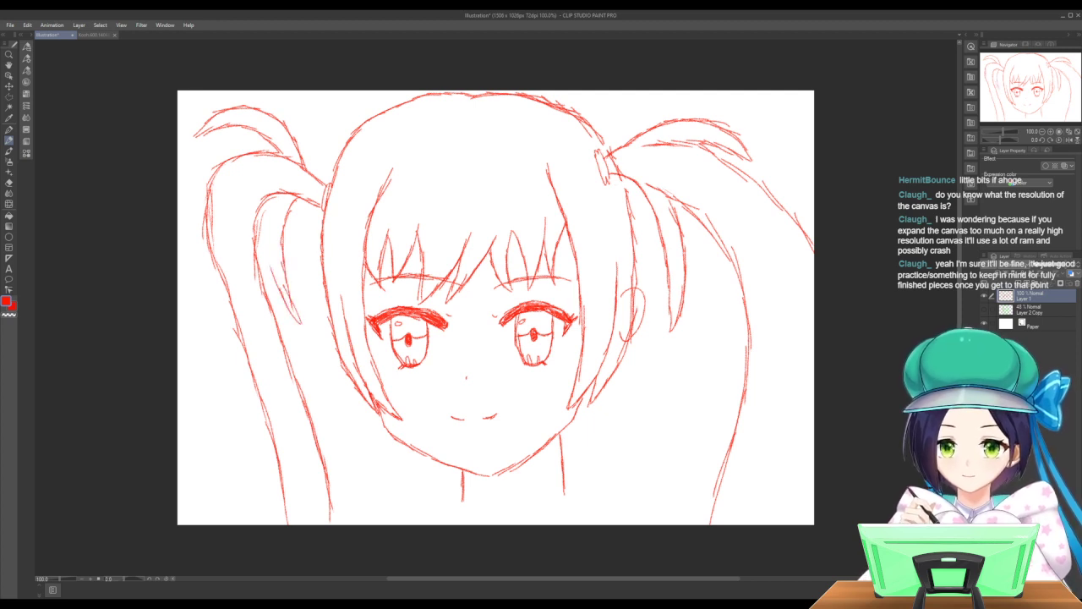
drag(280, 249, 266, 290)
drag(269, 222, 265, 255)
drag(280, 200, 266, 235)
mouse_move(275, 209)
mouse_down()
mouse_move(270, 223)
mouse_move(274, 209)
mouse_up()
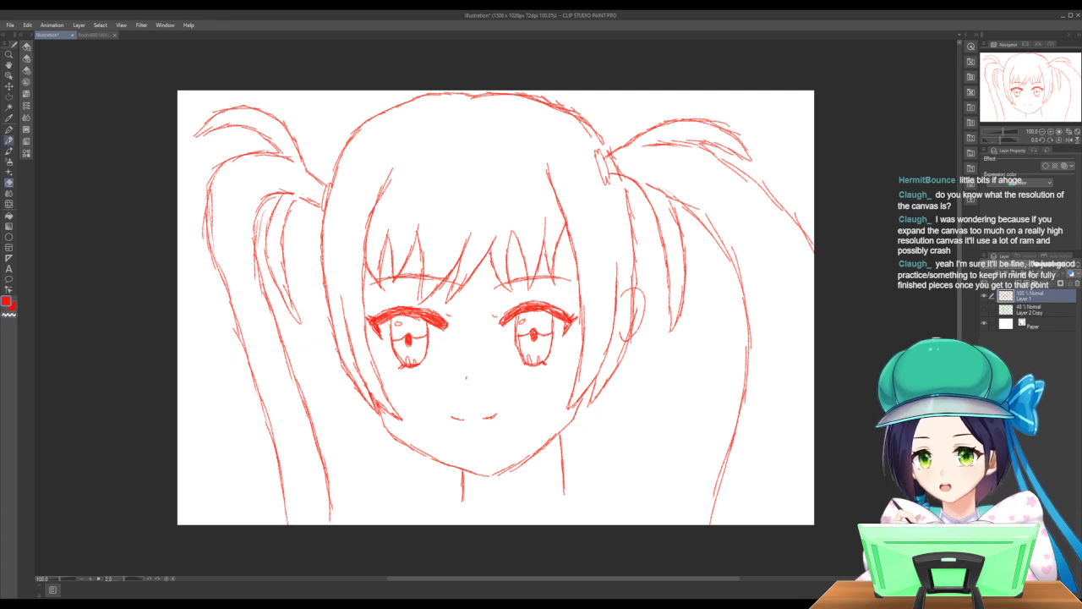
key(p)
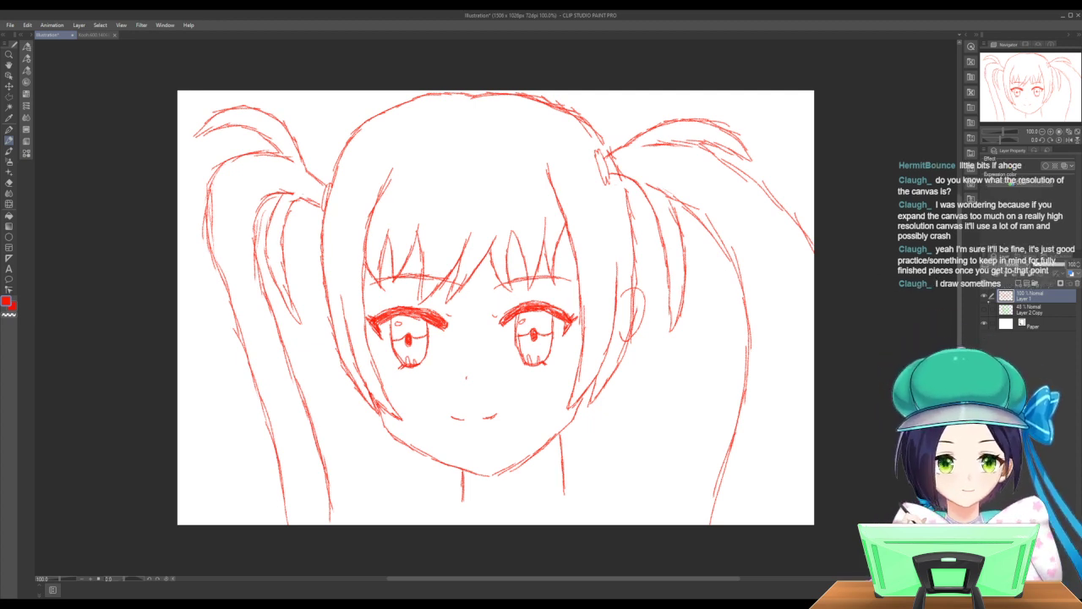
With the green guide layer briefly shown for comparison, touch up the right side lock's tip and draw the right ponytail's outer contour at the lower right.
click(984, 309)
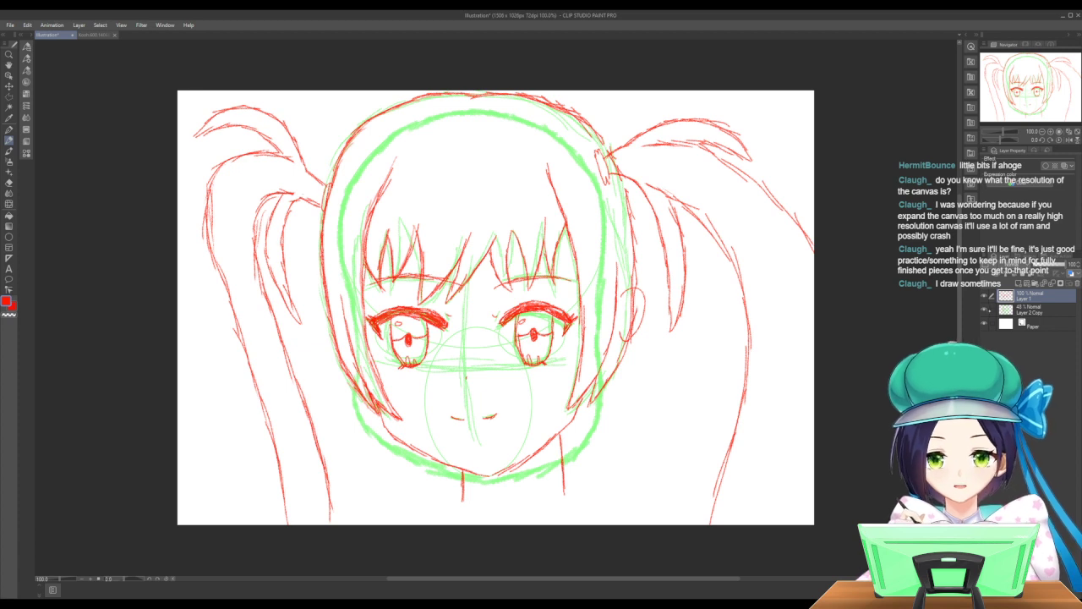
click(984, 309)
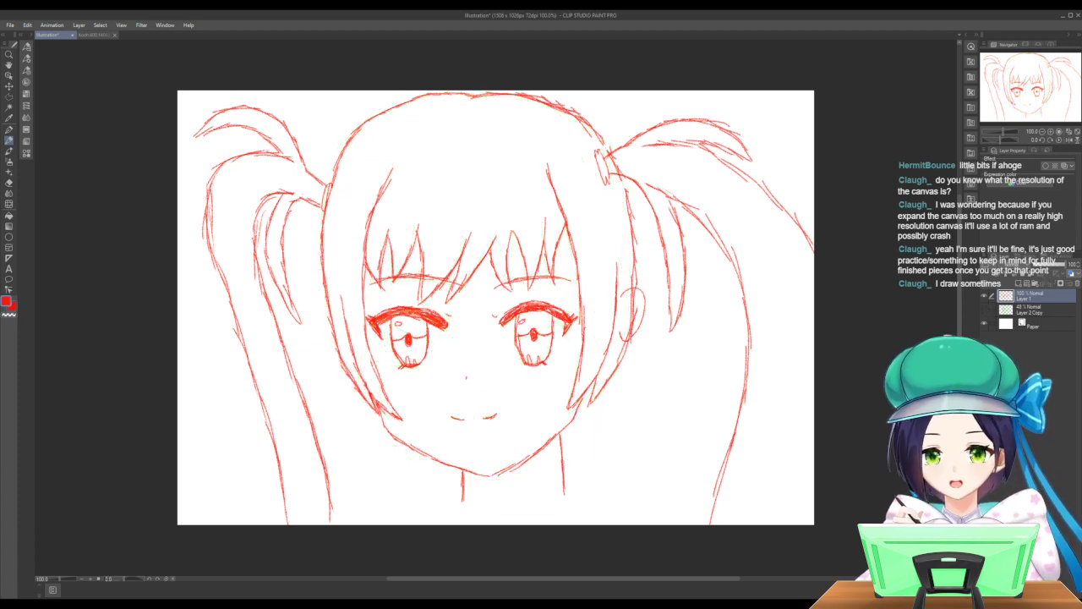
drag(580, 415, 589, 384)
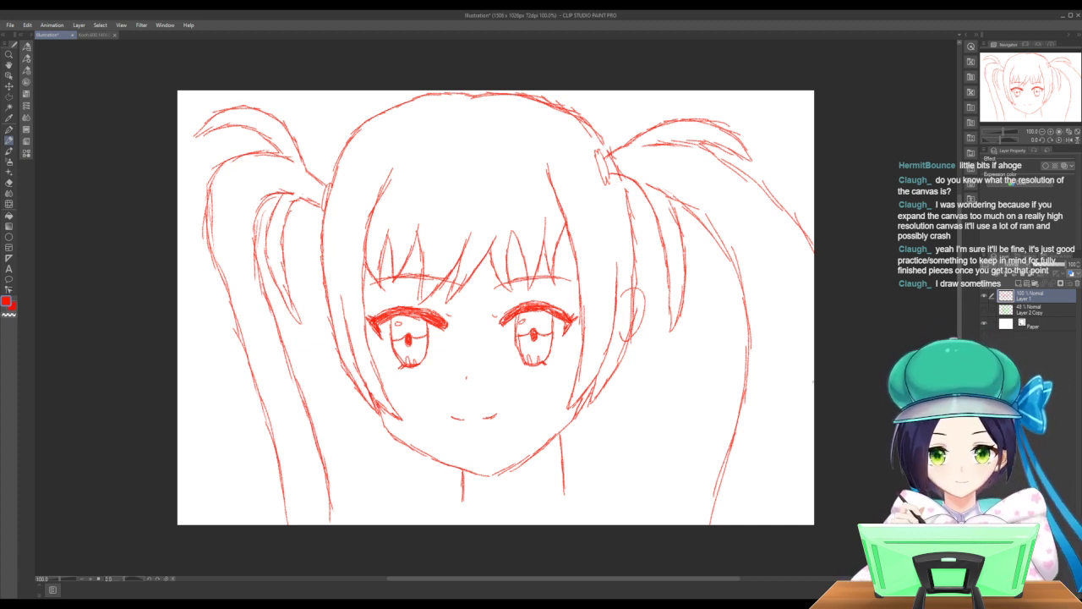
drag(813, 381, 765, 525)
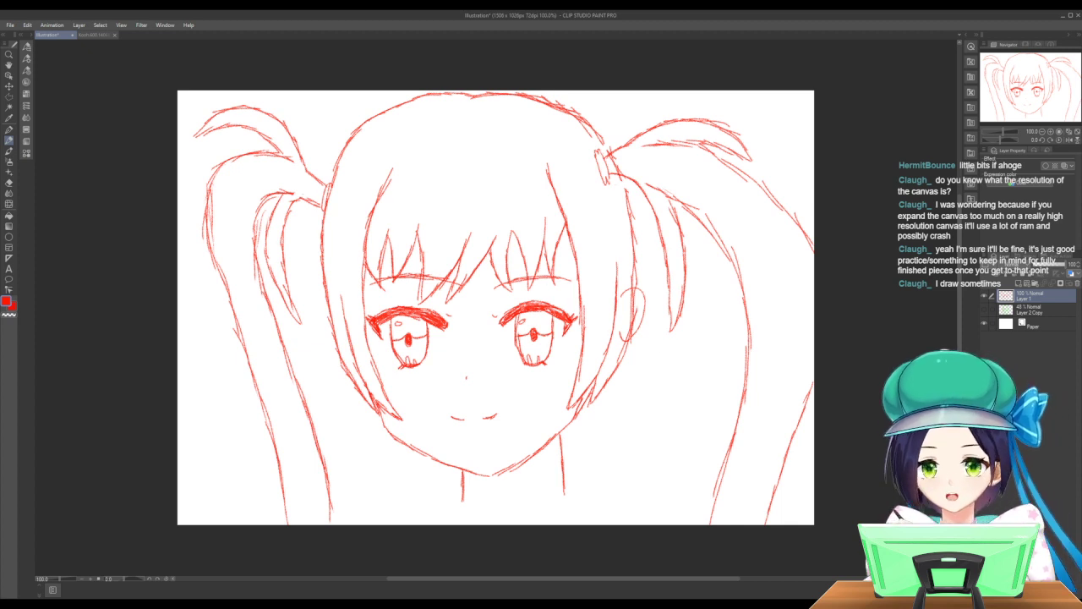
Erase the left ponytail's outer contour and redraw it slightly narrower, curving in toward the inner contour at the canvas's lower edge.
key(e)
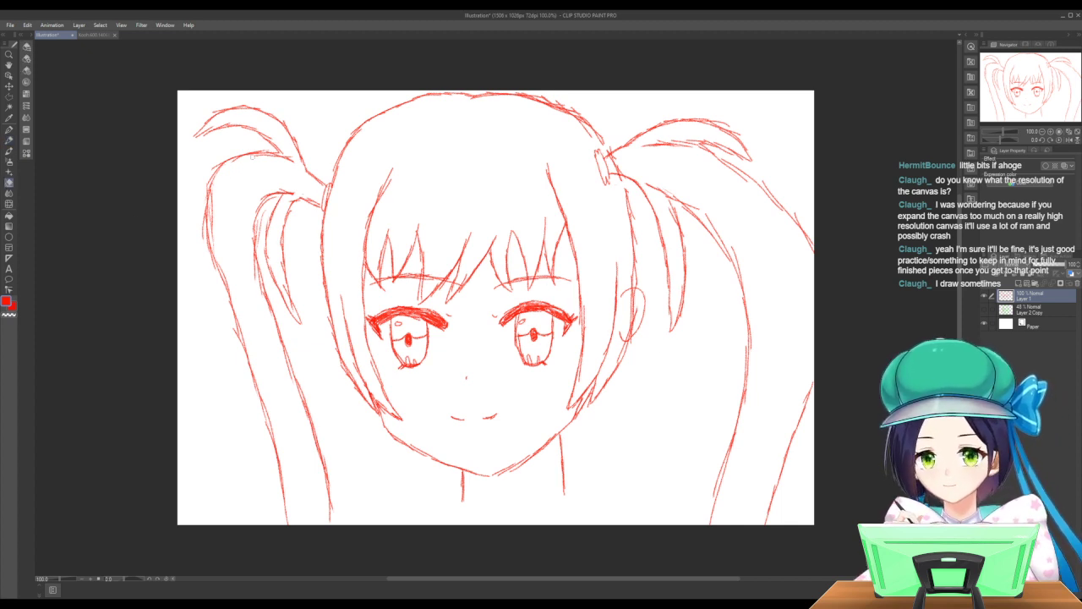
mouse_move(250, 157)
mouse_down()
mouse_move(267, 155)
mouse_move(216, 169)
mouse_move(214, 160)
mouse_move(207, 243)
mouse_move(202, 208)
mouse_move(252, 369)
mouse_up()
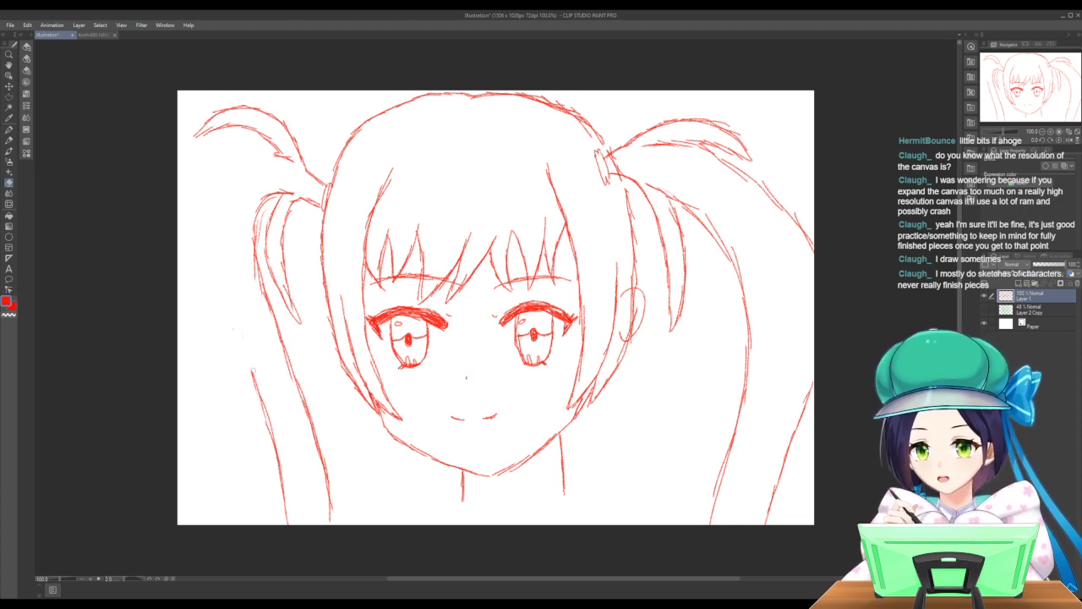
drag(238, 327, 291, 520)
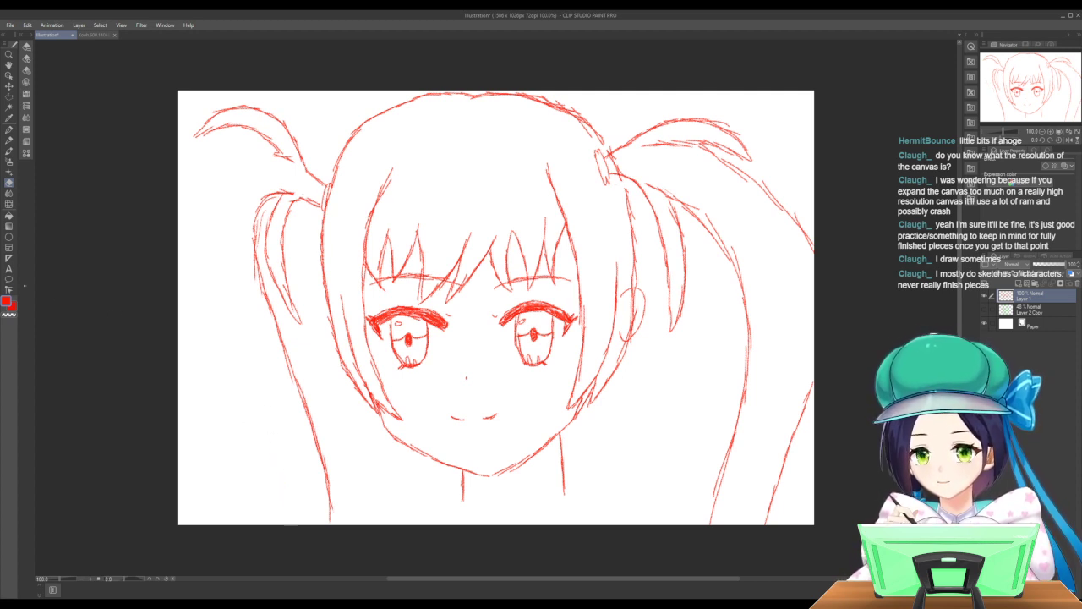
click(8, 141)
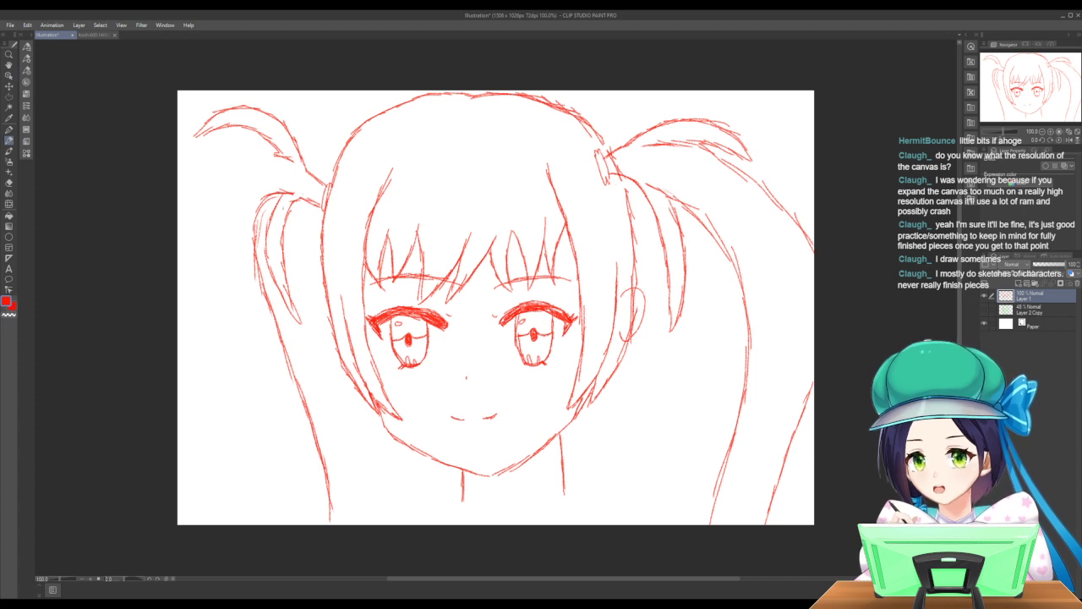
mouse_move(287, 157)
mouse_down()
mouse_move(232, 163)
mouse_move(211, 245)
mouse_move(219, 305)
mouse_move(302, 480)
mouse_move(308, 524)
mouse_up()
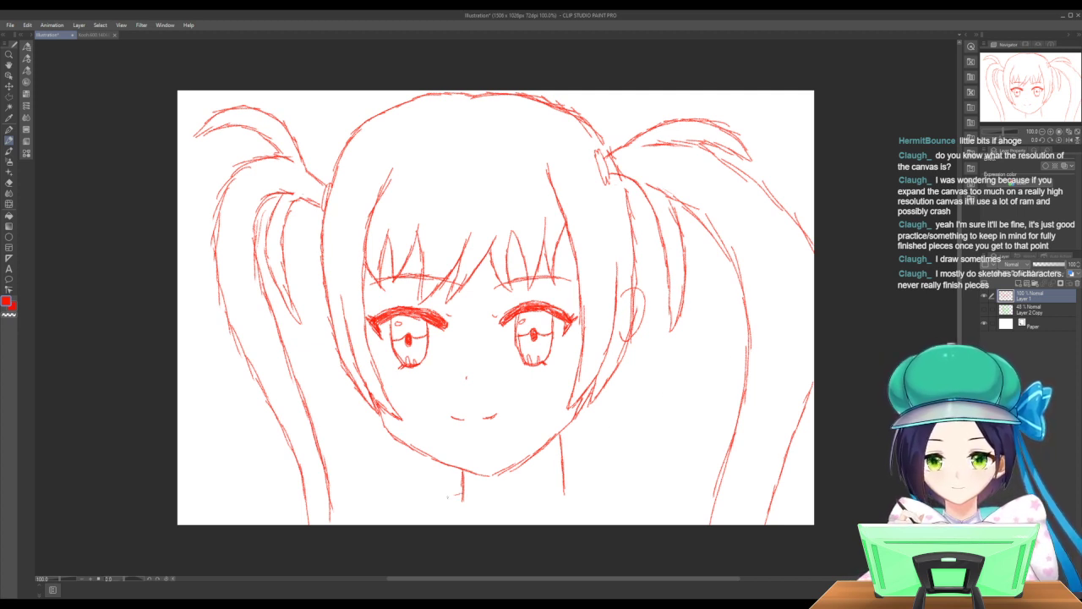
Draw both shoulder lines in red, sloping outward from the base of the neck to the canvas's lower edge.
drag(457, 494, 367, 520)
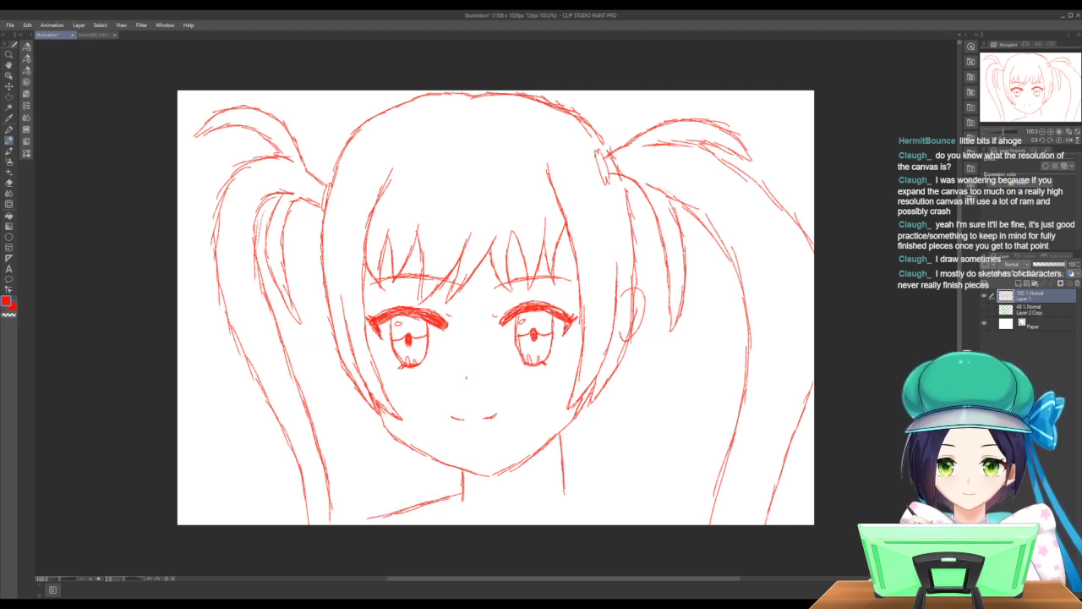
drag(565, 489, 702, 526)
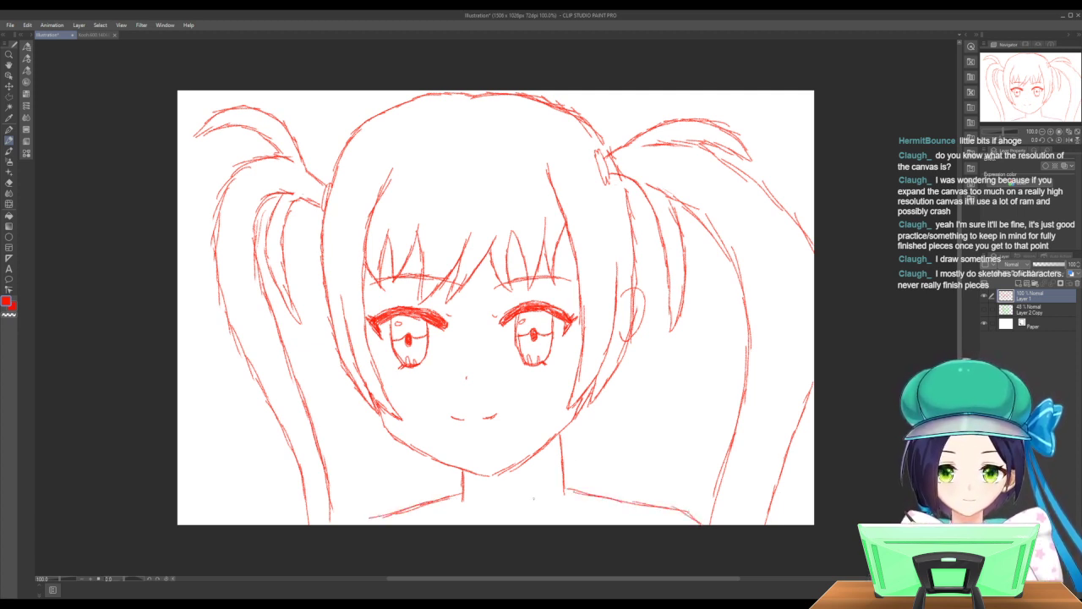
drag(374, 517, 364, 524)
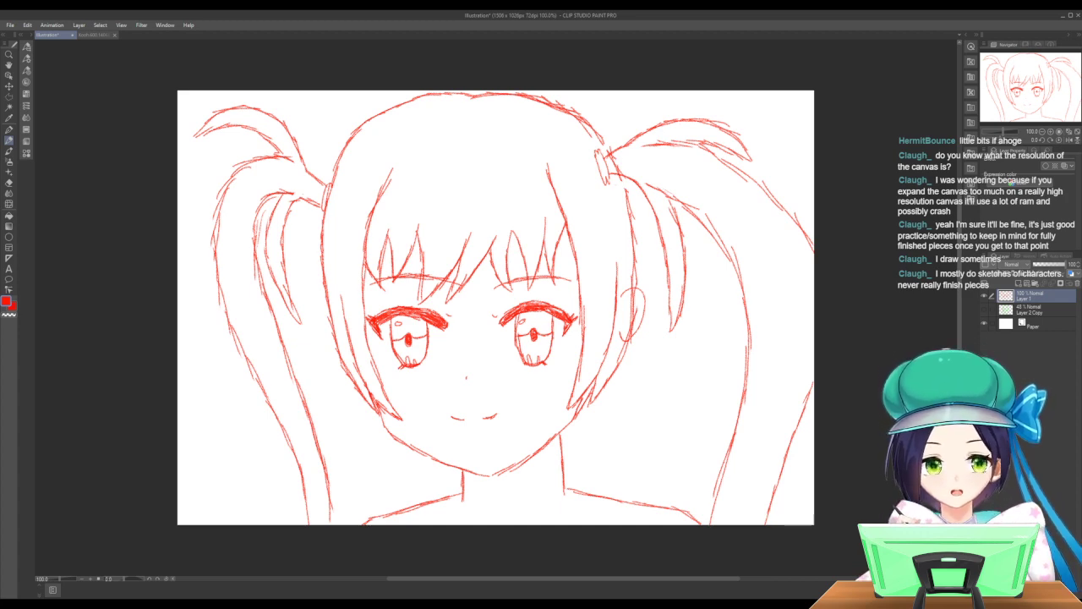
Fade the red sketch layer to 25% opacity and choose a near-black drawing colour.
drag(1065, 264, 1046, 264)
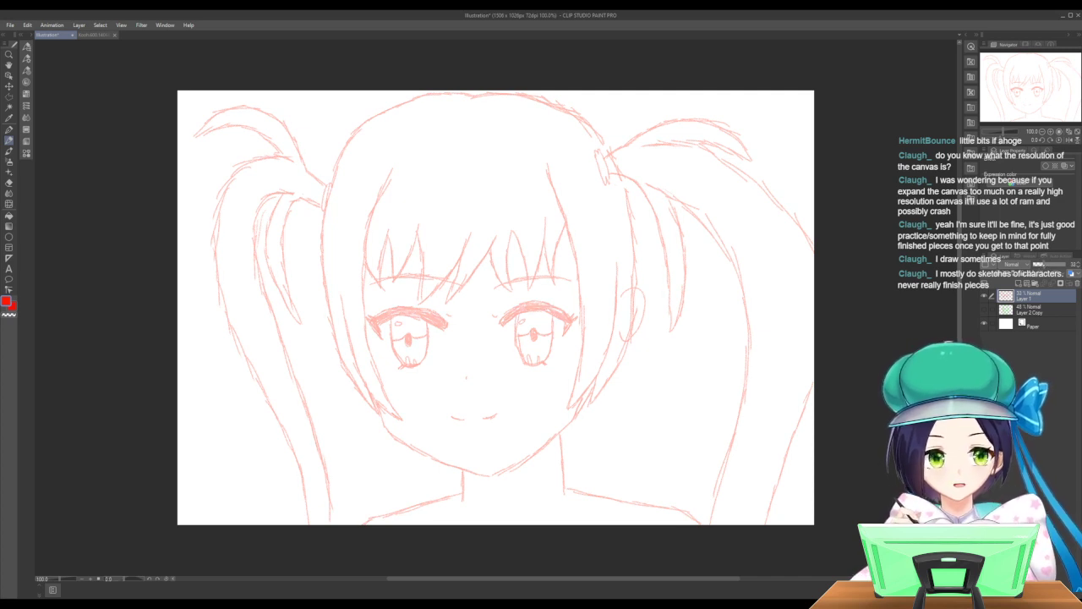
drag(1044, 264, 1042, 264)
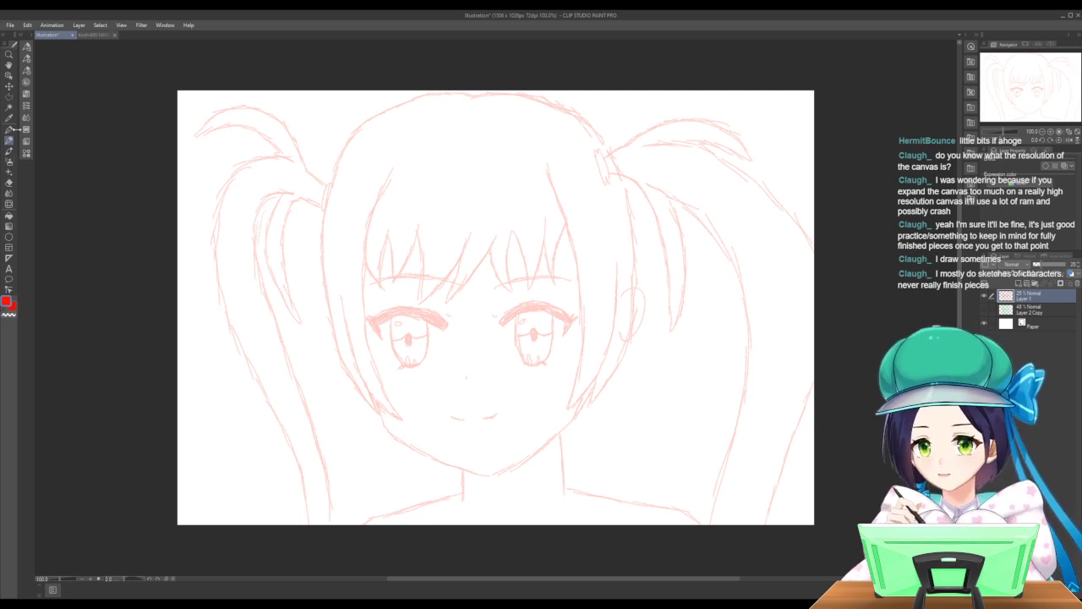
key(Tab)
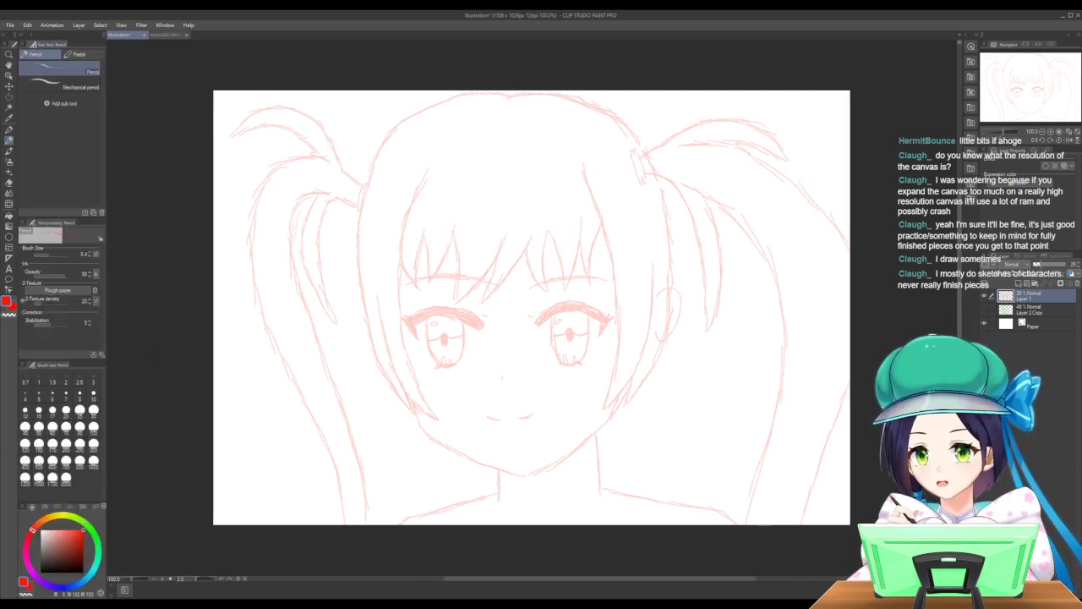
click(76, 550)
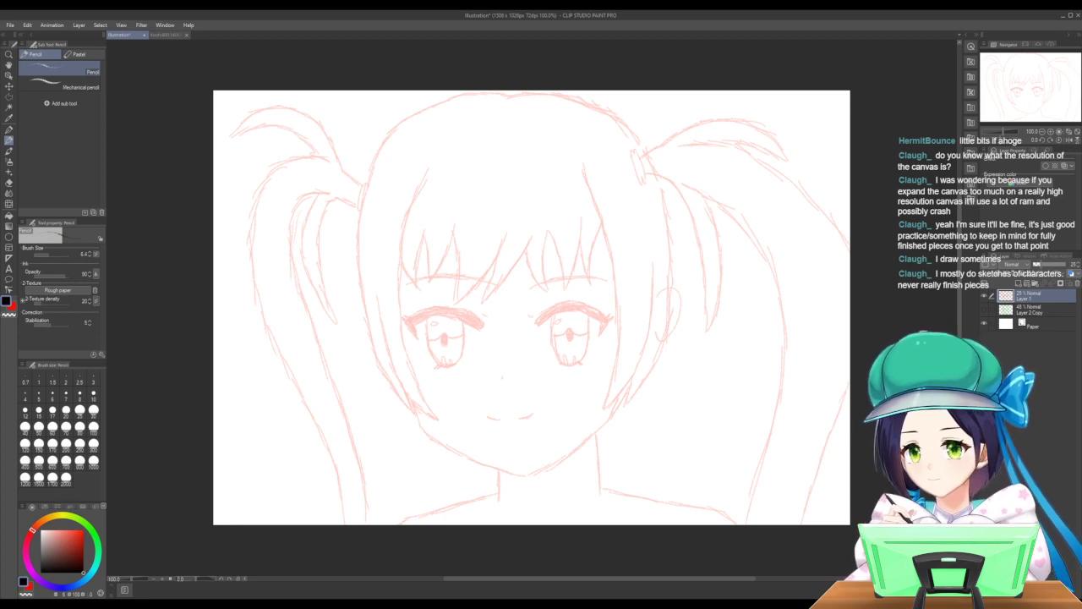
Switch to the G-pen with brush size 2 and add a new layer above the sketch for the line art.
key(p)
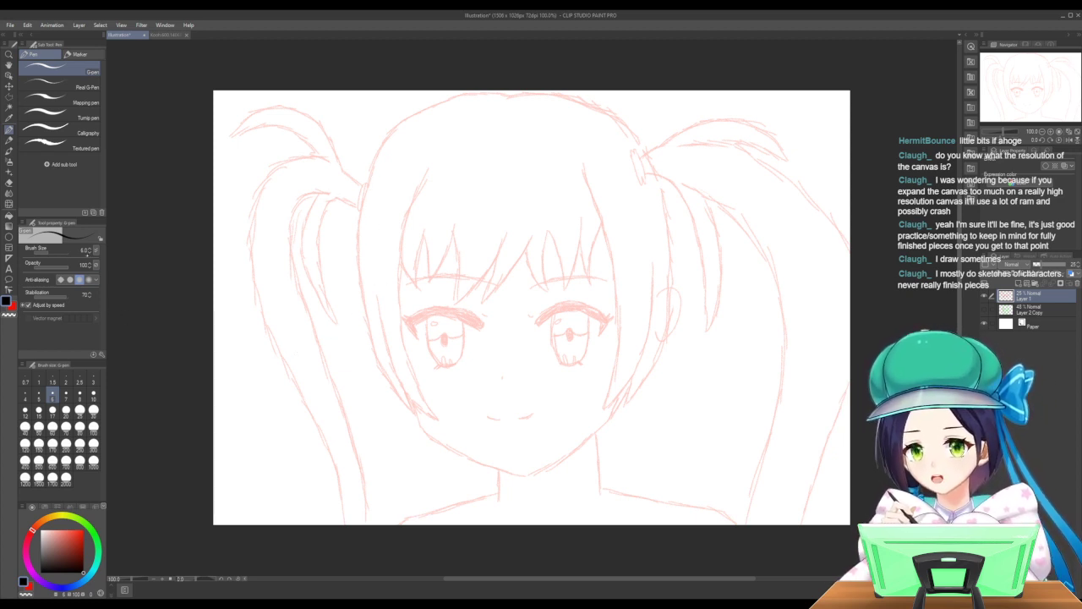
key(bracketleft)
key(bracketleft)
key(bracketleft)
key(bracketleft)
key(bracketleft)
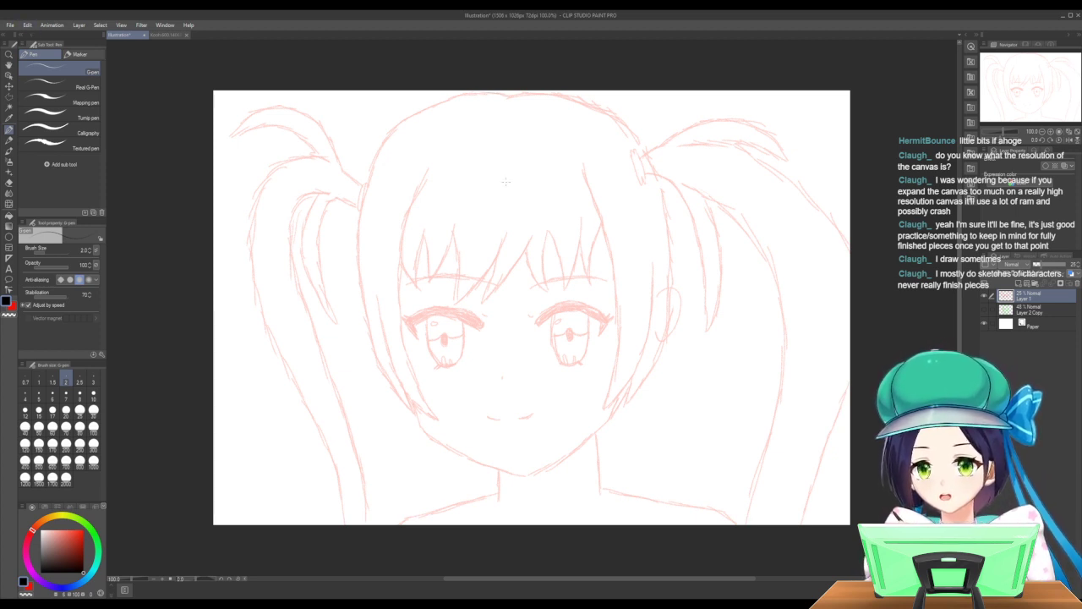
key(ctrl+shift+n)
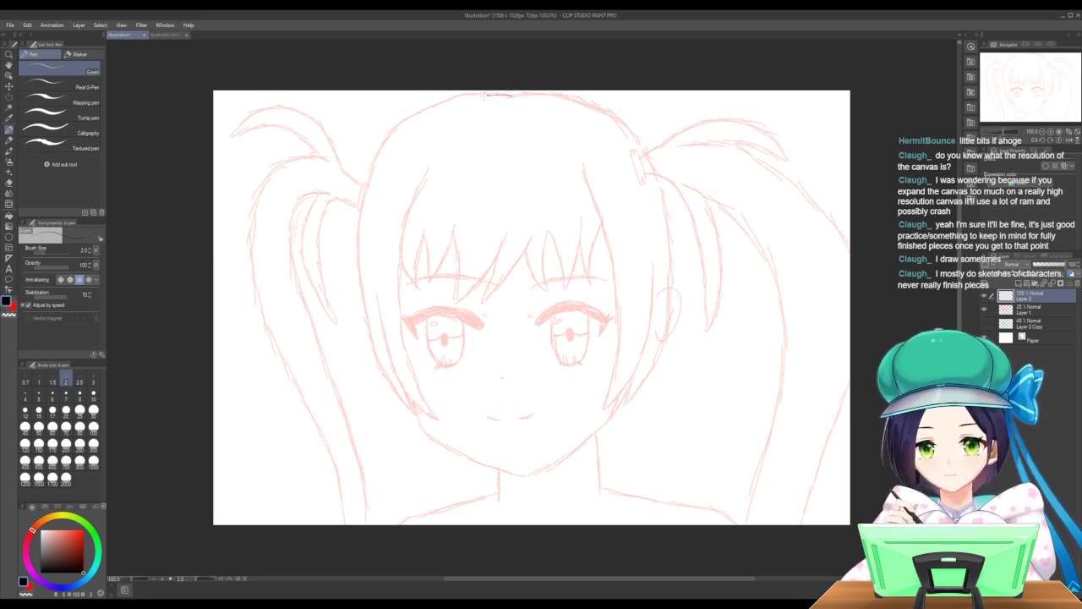
Ink the left half of the head's hair outline from the crown down and the left side lock over the sketch.
mouse_move(483, 96)
mouse_down()
mouse_move(396, 136)
mouse_move(354, 241)
mouse_move(363, 328)
mouse_move(417, 414)
mouse_move(385, 330)
mouse_up()
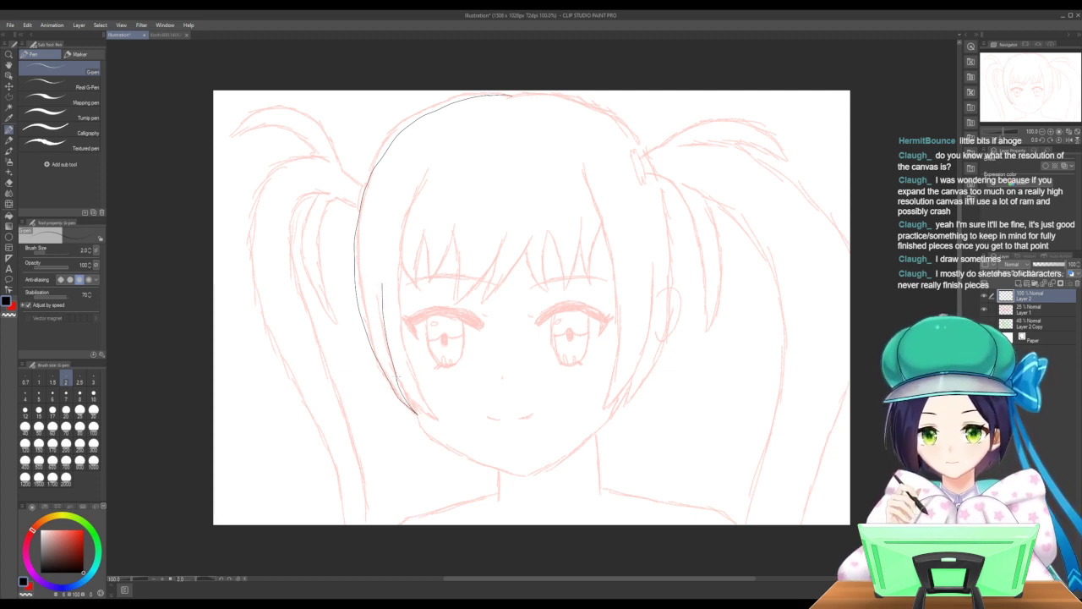
mouse_move(406, 391)
mouse_down()
mouse_move(433, 421)
mouse_move(403, 320)
mouse_move(409, 230)
mouse_move(427, 178)
mouse_up()
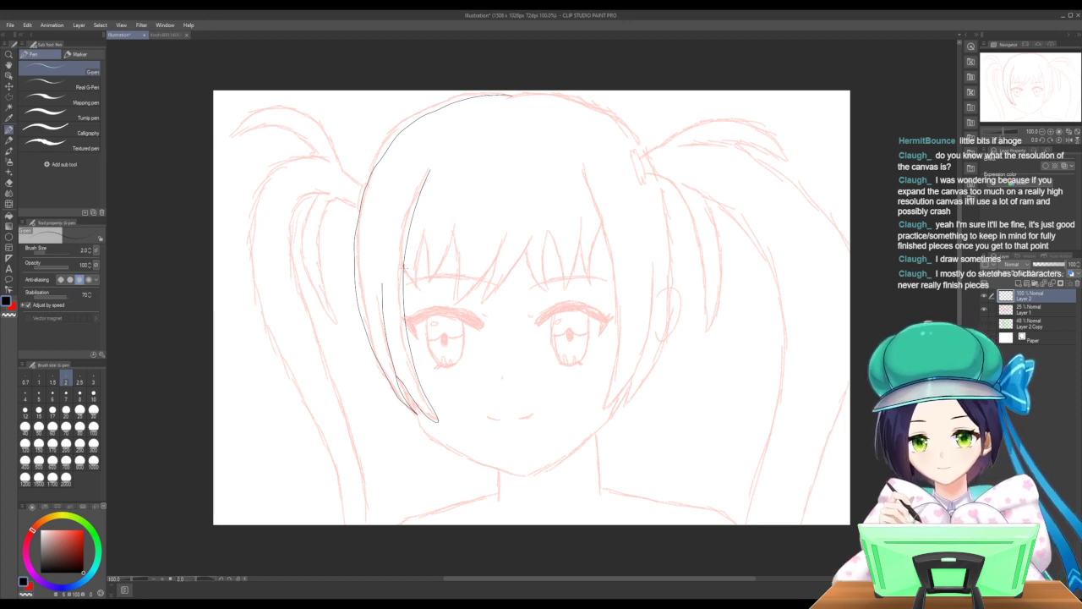
Ink the pointed strands of the bangs across the forehead, working from the left side lock to the right.
mouse_move(405, 270)
mouse_down()
mouse_move(416, 285)
mouse_move(427, 232)
mouse_up()
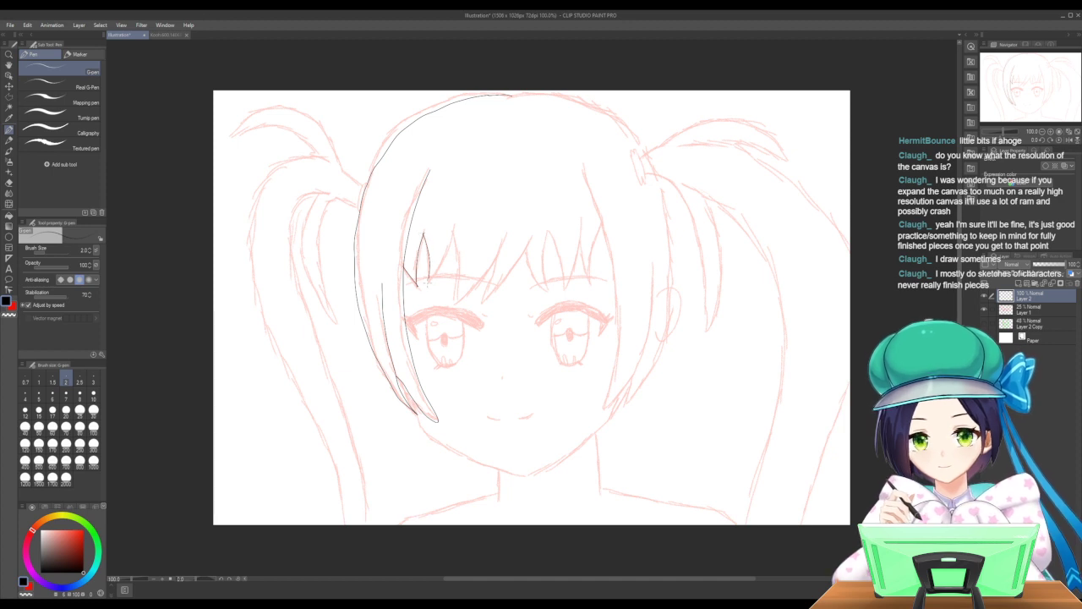
mouse_move(426, 285)
mouse_down()
mouse_move(451, 221)
mouse_move(461, 253)
mouse_move(454, 302)
mouse_move(506, 229)
mouse_up()
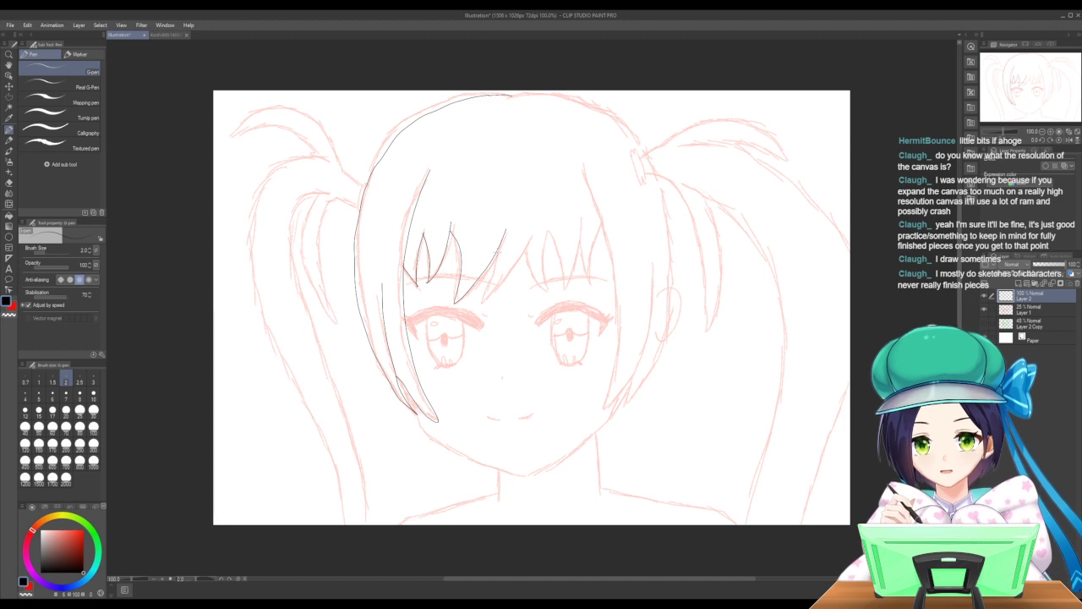
mouse_move(499, 257)
mouse_down()
mouse_move(483, 296)
mouse_move(520, 257)
mouse_move(530, 226)
mouse_up()
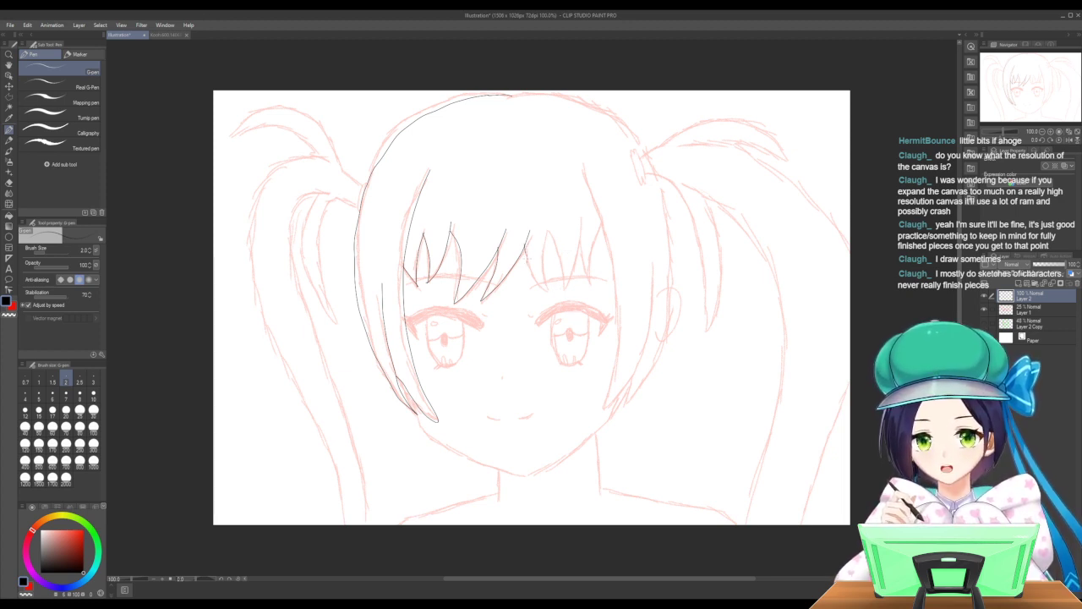
drag(532, 264, 551, 296)
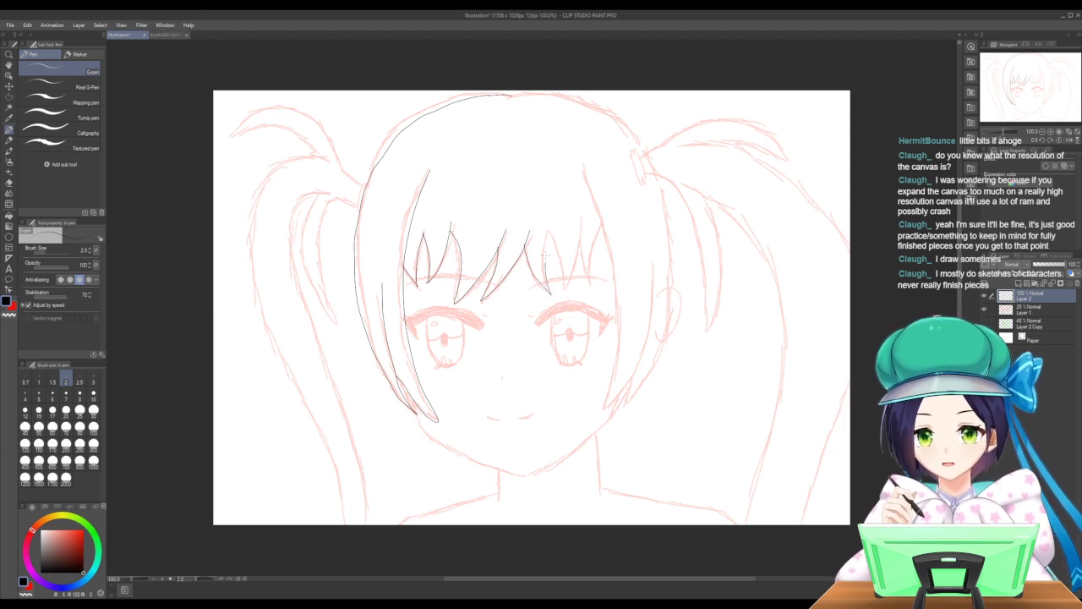
mouse_move(546, 250)
mouse_down()
mouse_move(549, 225)
mouse_move(551, 264)
mouse_up()
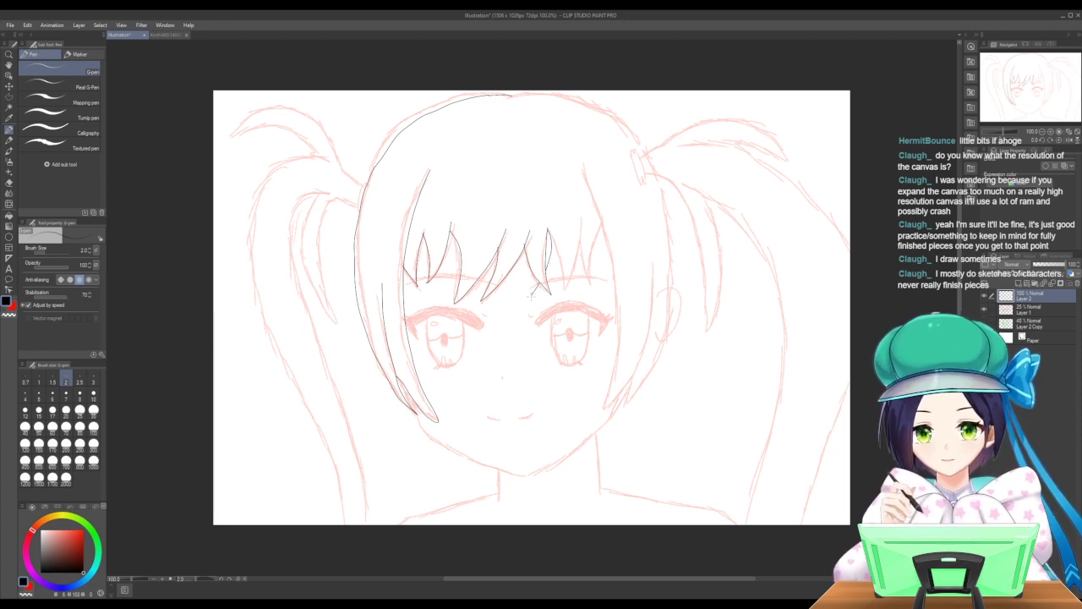
mouse_move(535, 291)
mouse_down()
mouse_move(545, 296)
mouse_move(557, 281)
mouse_up()
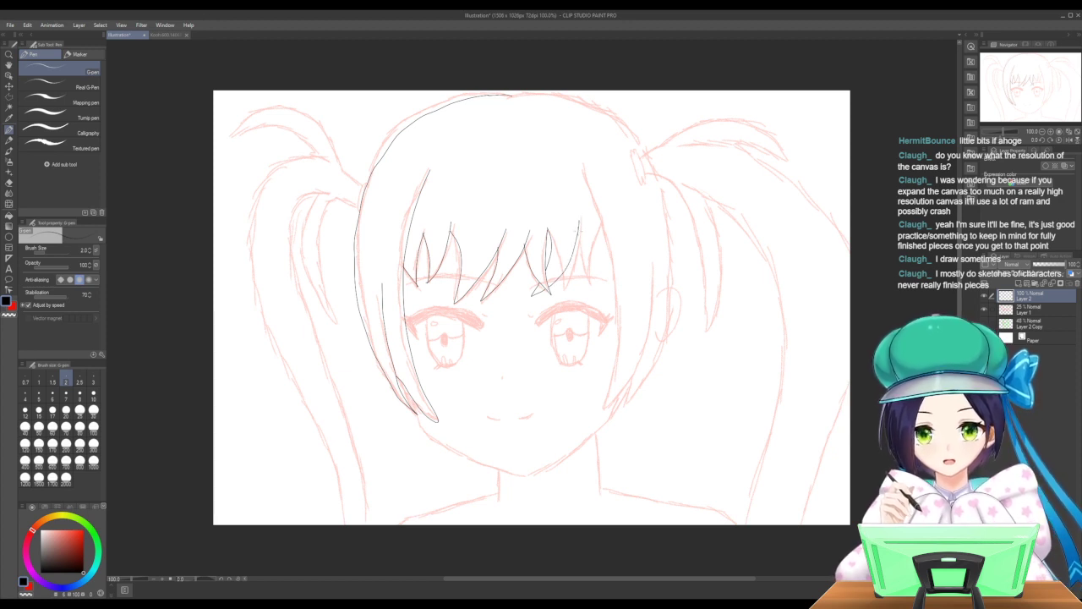
drag(580, 250, 594, 287)
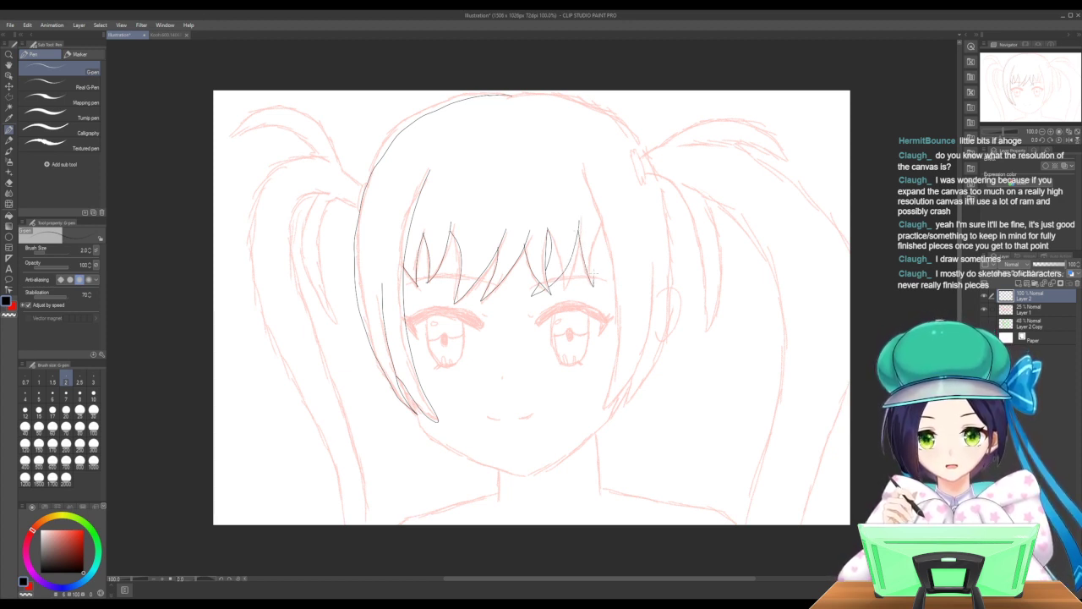
drag(599, 248, 593, 268)
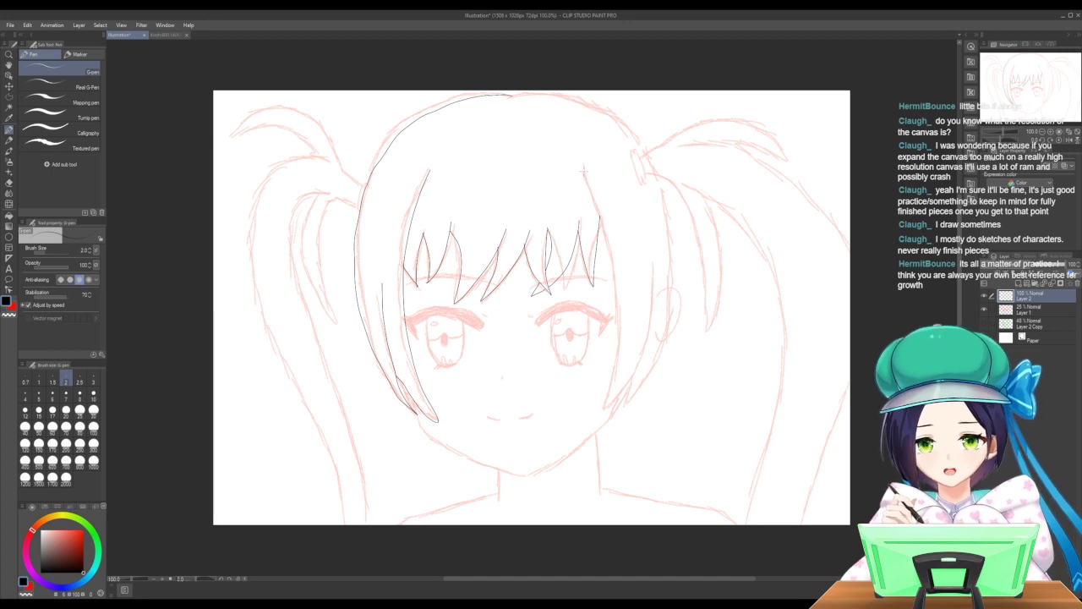
drag(583, 171, 596, 210)
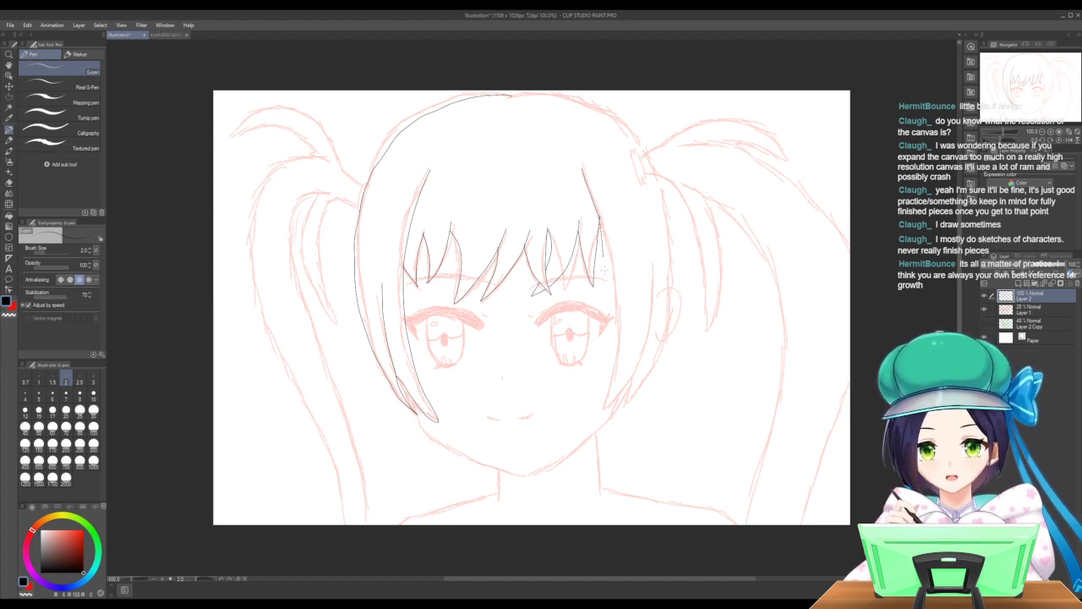
drag(604, 269, 606, 304)
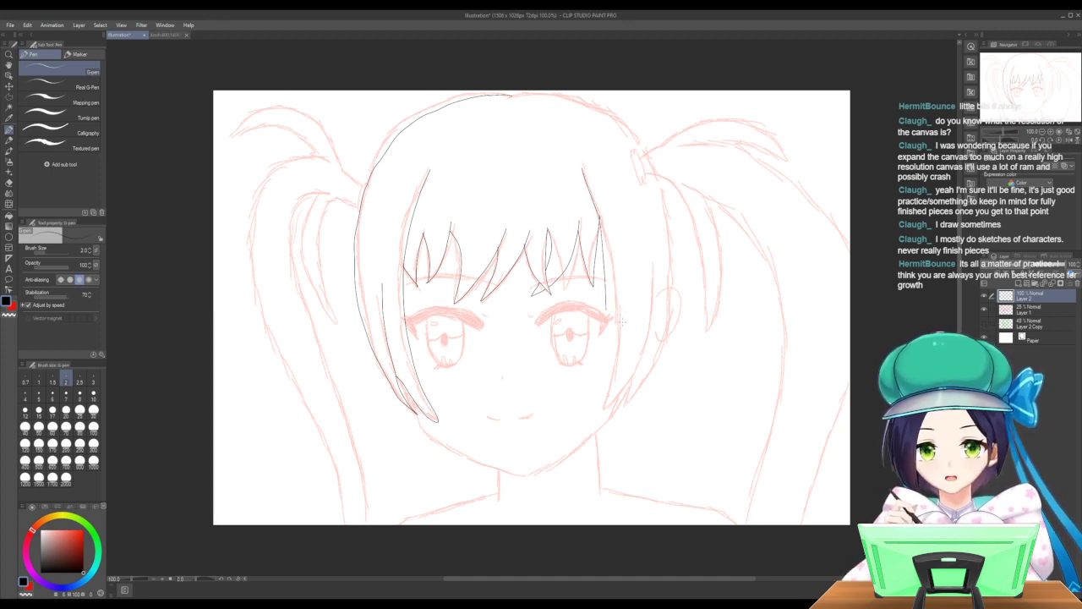
key(ctrl+z)
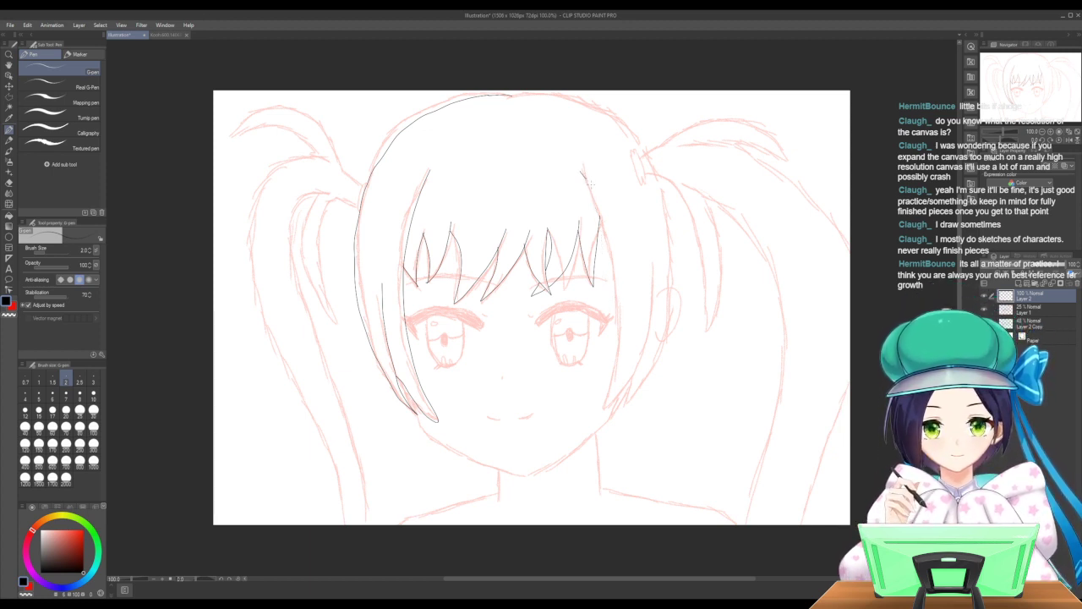
Ink the right side lock with its two pointed tips and the right hair outline up to the crown.
mouse_move(583, 172)
mouse_down()
mouse_move(610, 279)
mouse_move(590, 419)
mouse_move(626, 373)
mouse_move(655, 269)
mouse_up()
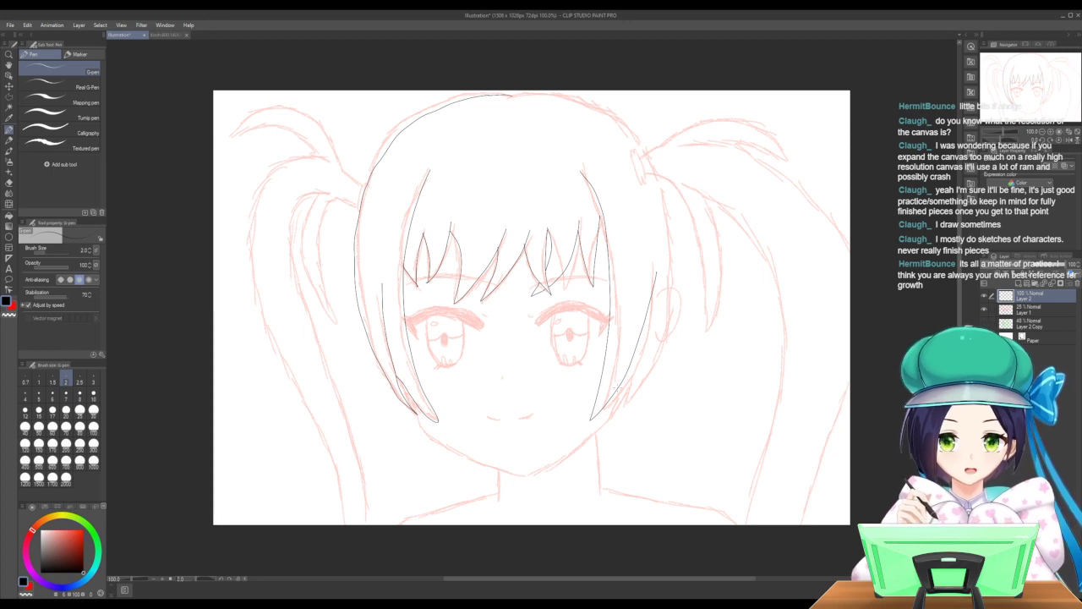
mouse_move(607, 419)
mouse_down()
mouse_move(646, 373)
mouse_move(677, 263)
mouse_move(663, 176)
mouse_move(625, 120)
mouse_move(593, 102)
mouse_move(505, 99)
mouse_up()
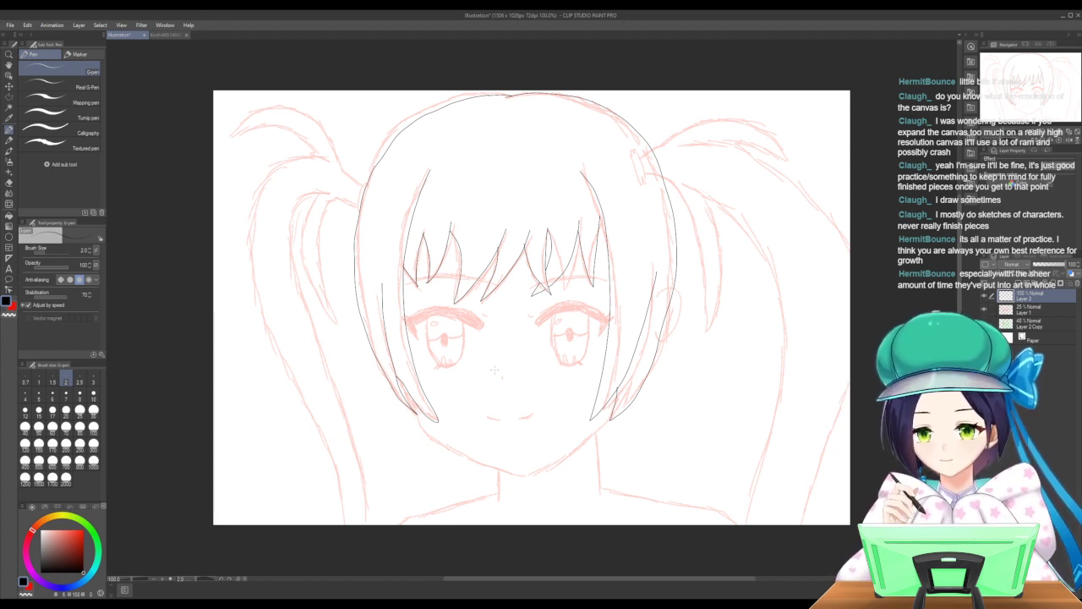
Erase and redraw the left side lock's inner strand lines near the tip, checking the line art with the sketch layer briefly hidden.
key(e)
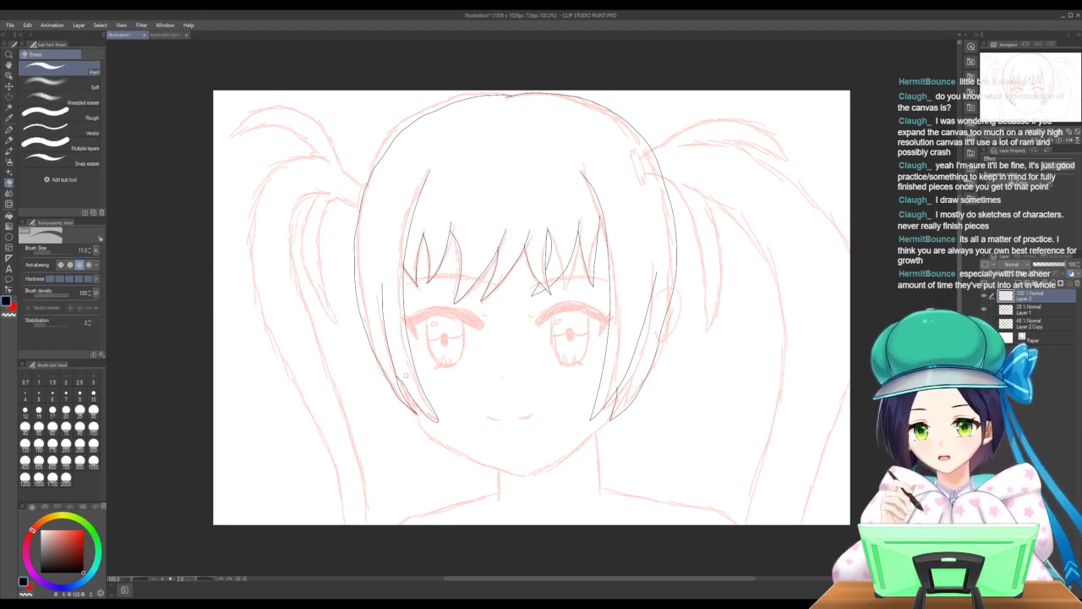
drag(400, 378, 418, 408)
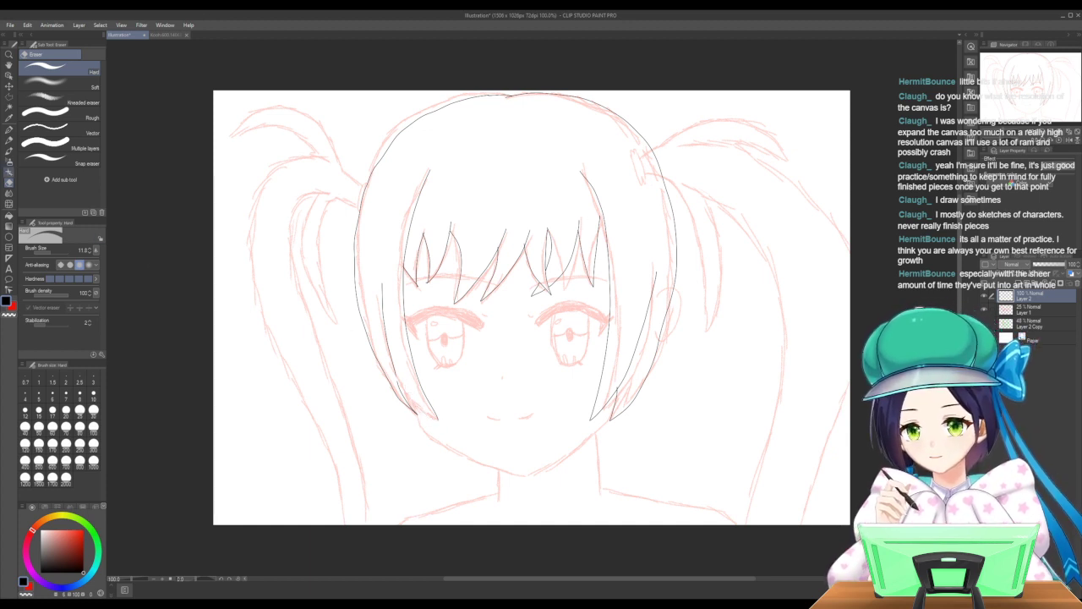
click(9, 130)
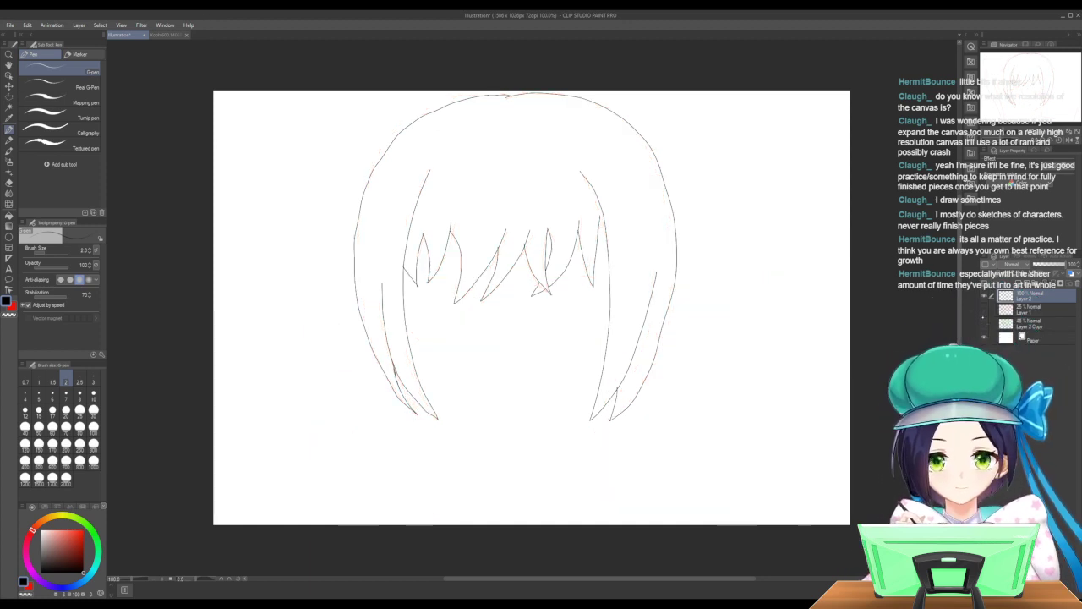
click(984, 322)
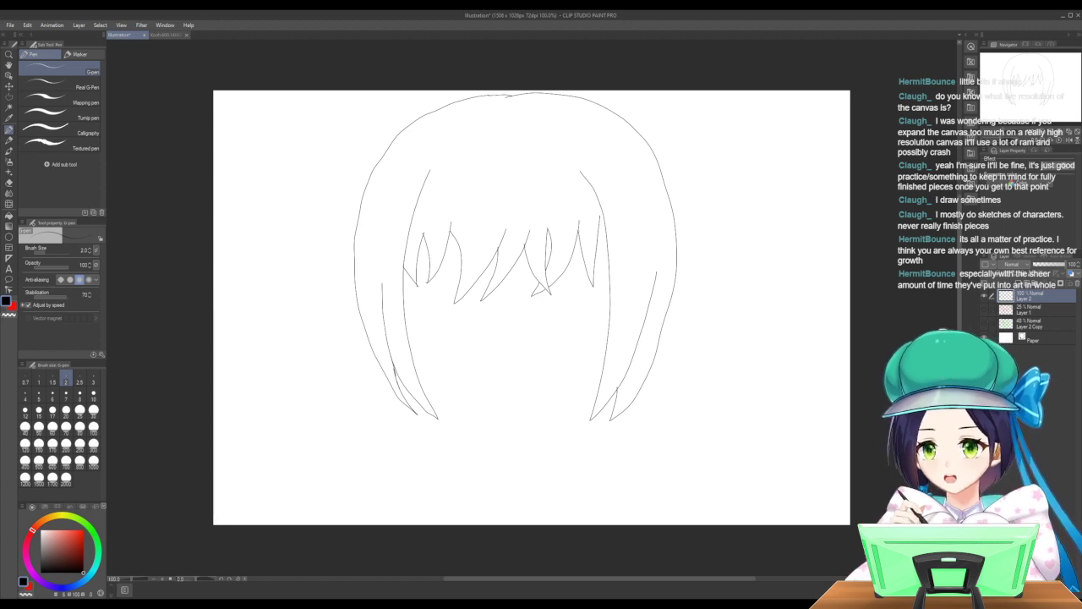
click(983, 310)
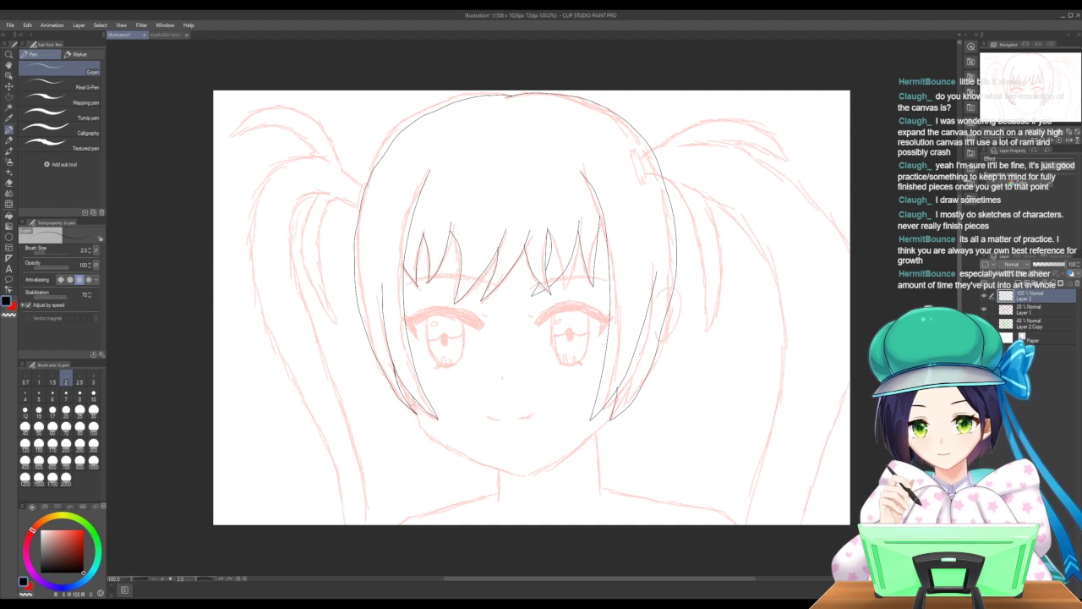
Ink the jawline and chin between the two side locks, comparing it with the sketch layer hidden and shown again.
mouse_move(413, 400)
mouse_down()
mouse_move(445, 442)
mouse_move(517, 478)
mouse_move(618, 415)
mouse_up()
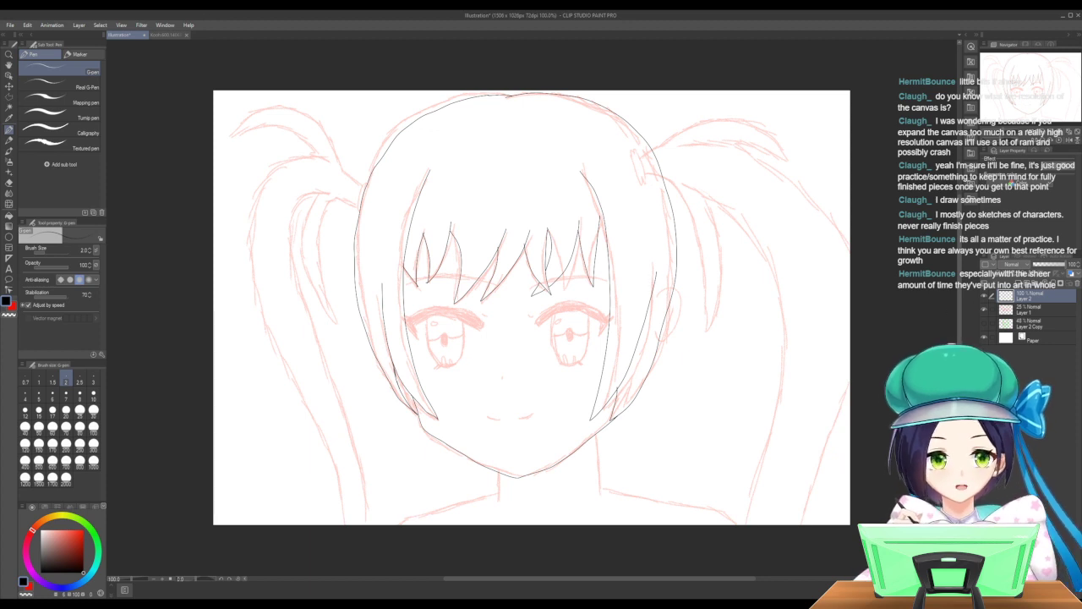
click(985, 310)
click(984, 310)
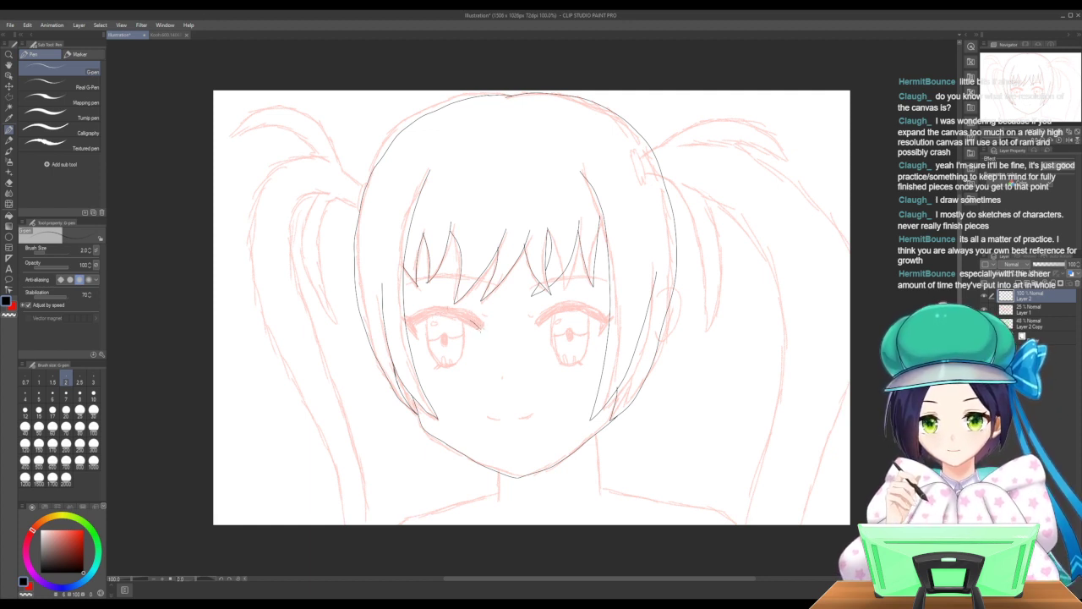
mouse_move(471, 319)
mouse_down()
mouse_move(483, 325)
mouse_move(432, 311)
mouse_move(407, 323)
mouse_move(464, 321)
mouse_up()
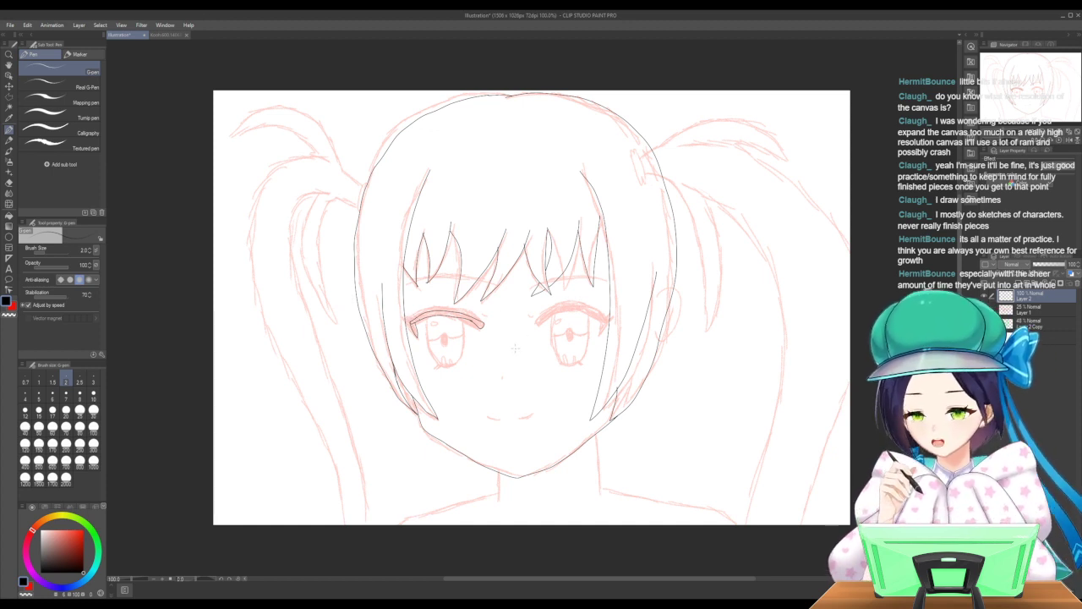
key(ctrl+z)
key(ctrl+z)
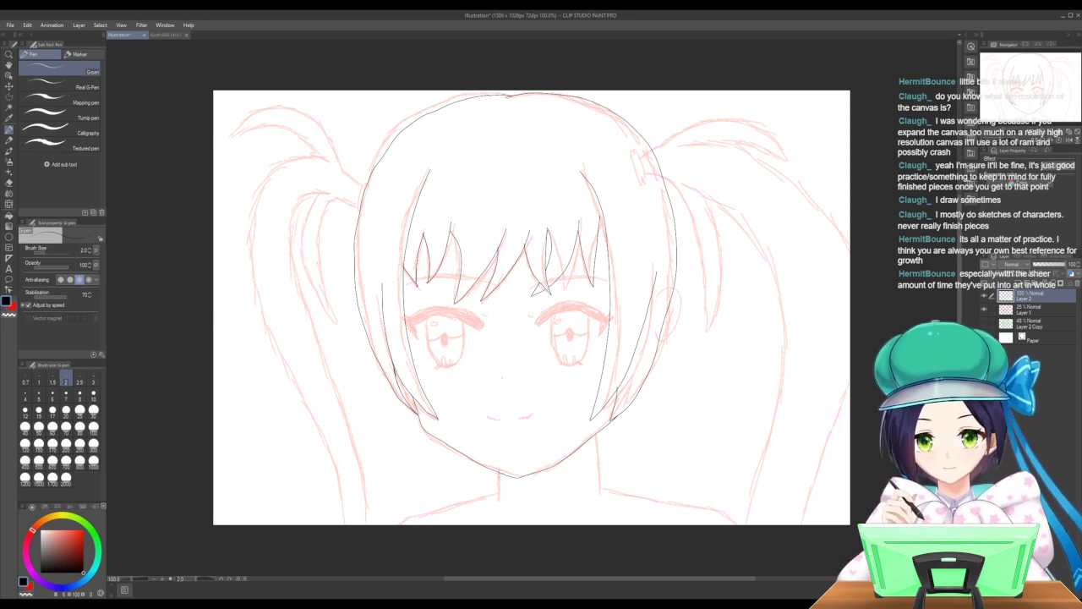
Ink the neck and shoulder lines on both sides below the jaw, following the sketch to the canvas's lower edge.
drag(491, 495, 410, 525)
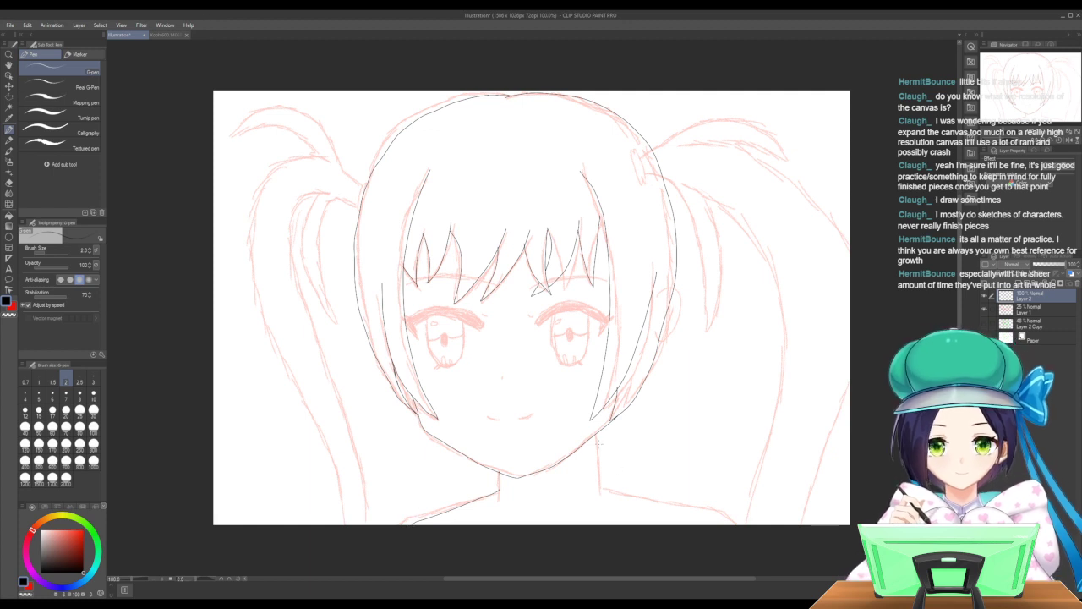
mouse_move(597, 453)
mouse_down()
mouse_move(607, 489)
mouse_move(735, 518)
mouse_up()
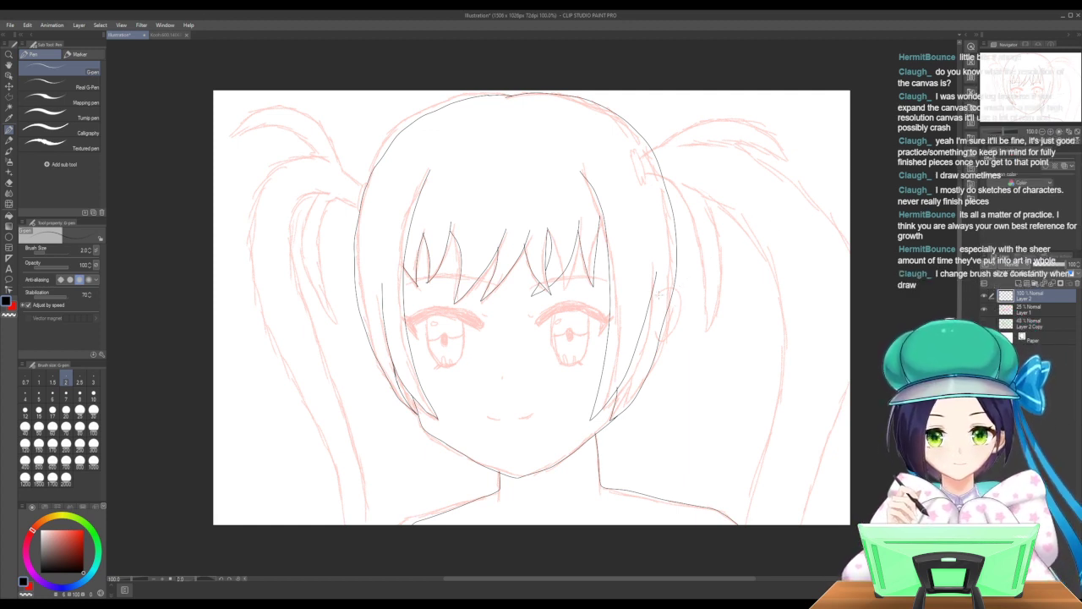
Ink the ear outline beside the right side lock and erase the hair line overlapping inside it.
mouse_move(658, 291)
mouse_down()
mouse_move(682, 301)
mouse_move(674, 330)
mouse_move(653, 342)
mouse_up()
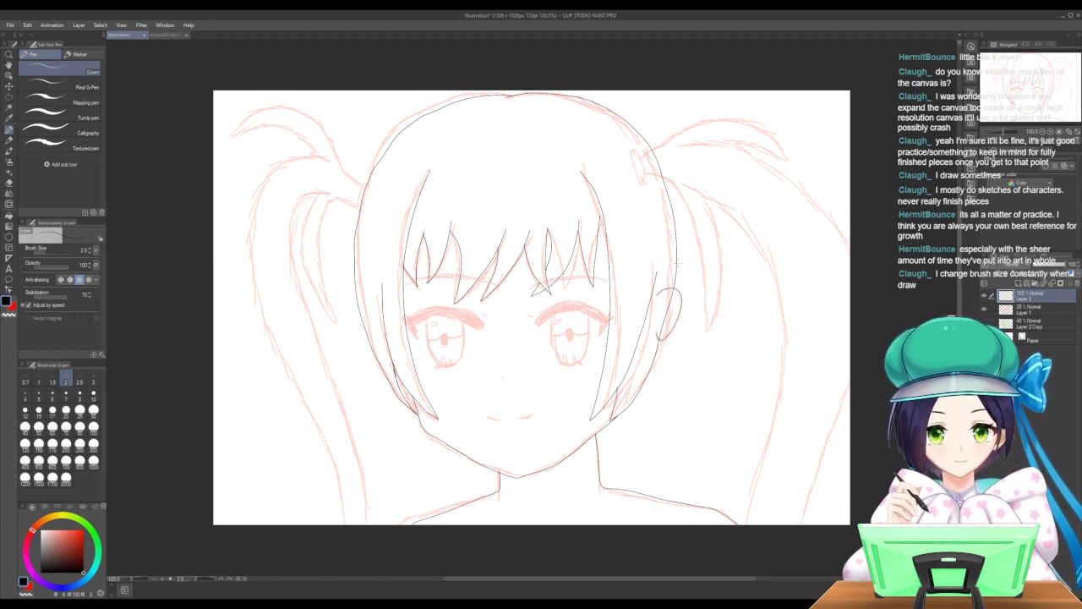
key(e)
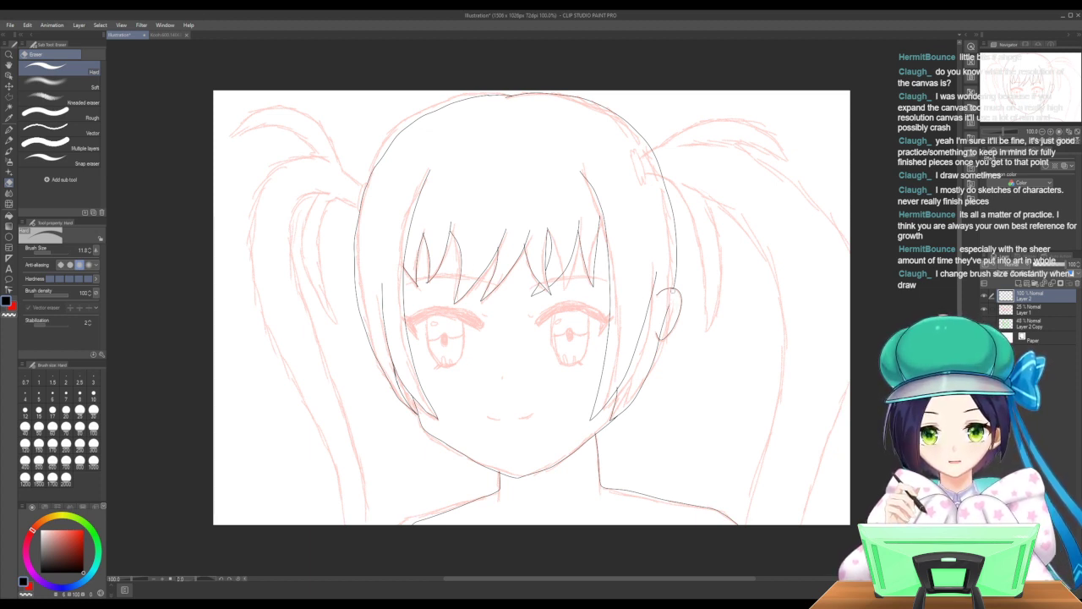
drag(667, 311, 662, 325)
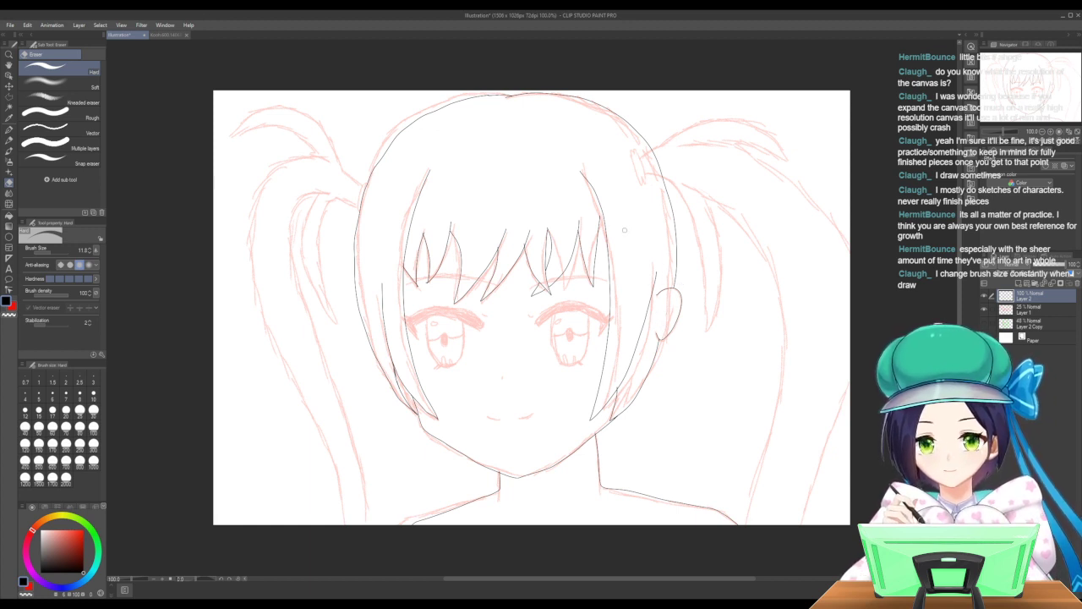
Ink a short curve at the base of the left ponytail beside the hair outline.
key(p)
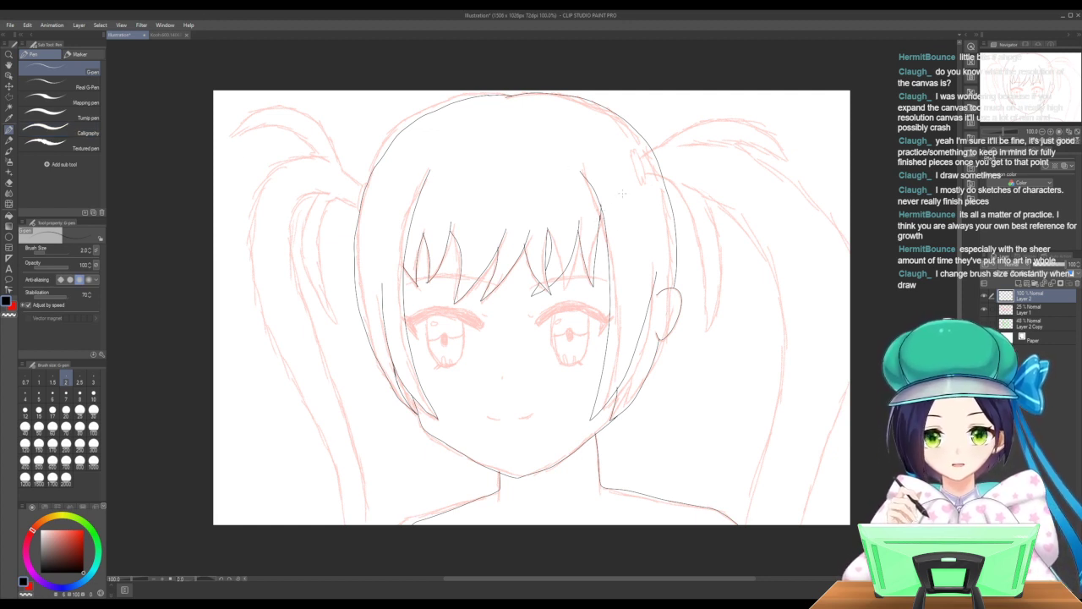
key(e)
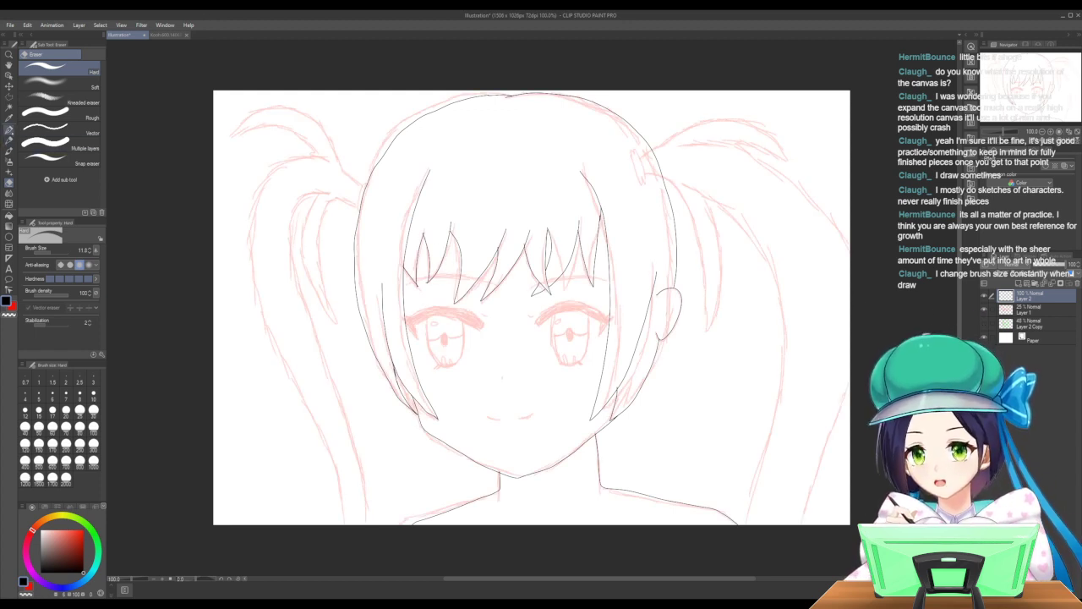
click(9, 128)
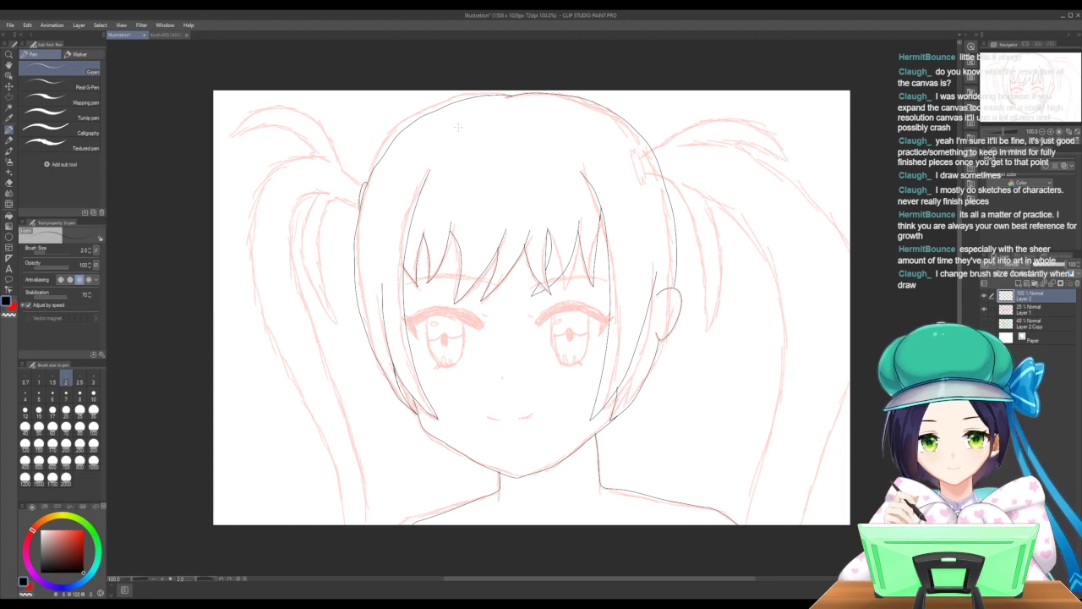
Look at the Pangya character reference illustration, returning to the twin-tailed girl drawing.
click(166, 35)
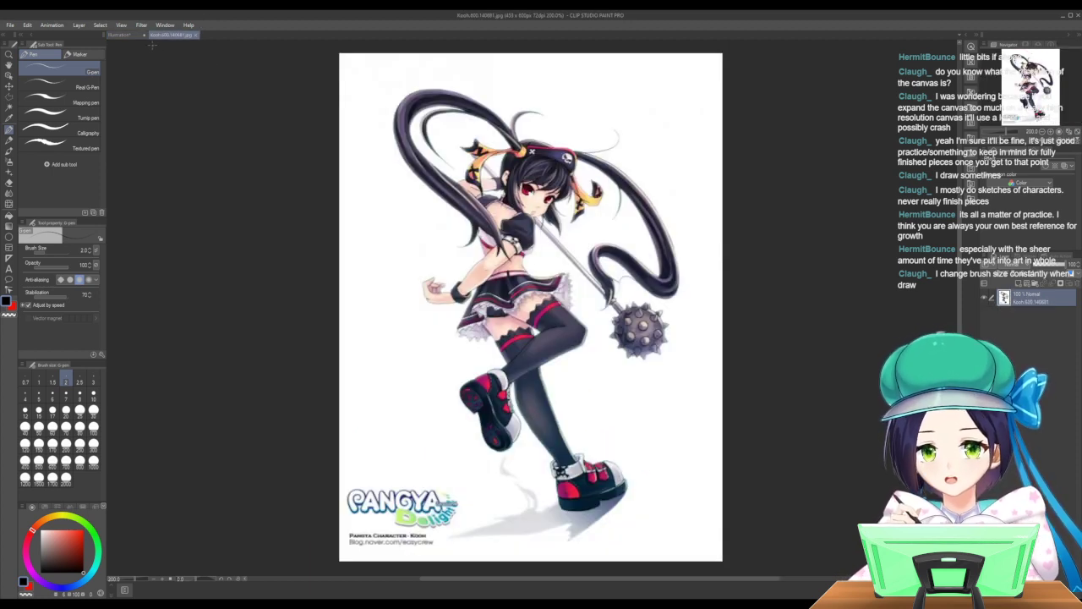
click(120, 35)
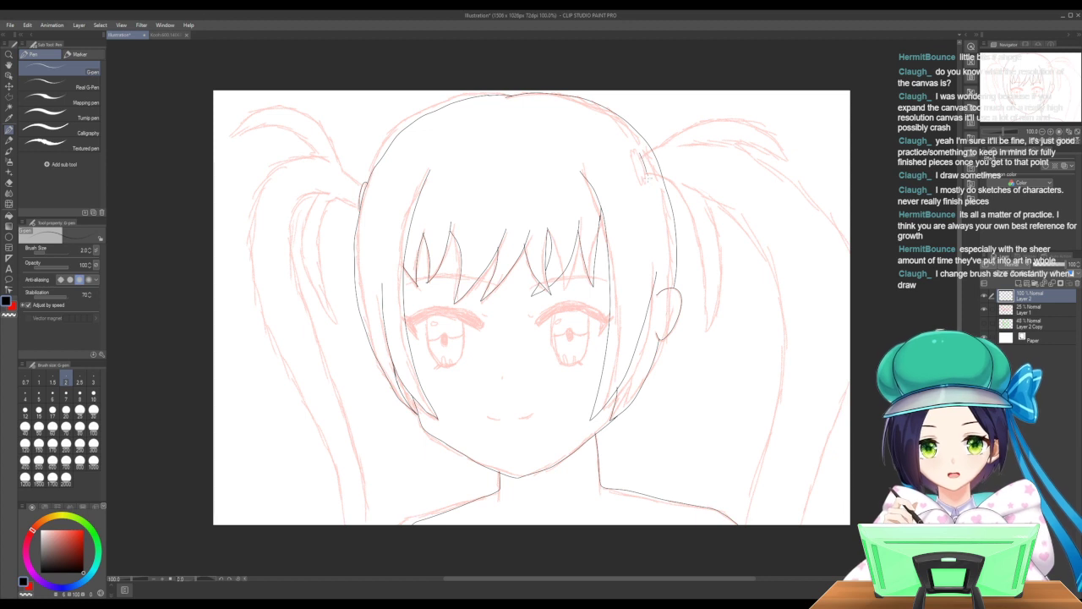
drag(640, 171, 634, 151)
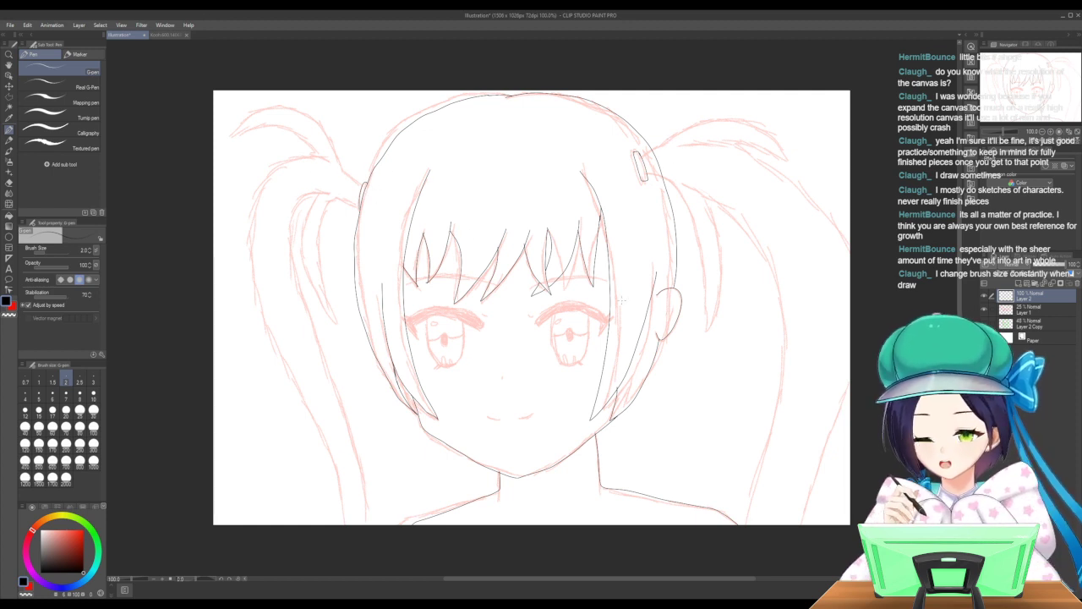
key(ctrl+z)
key(ctrl+z)
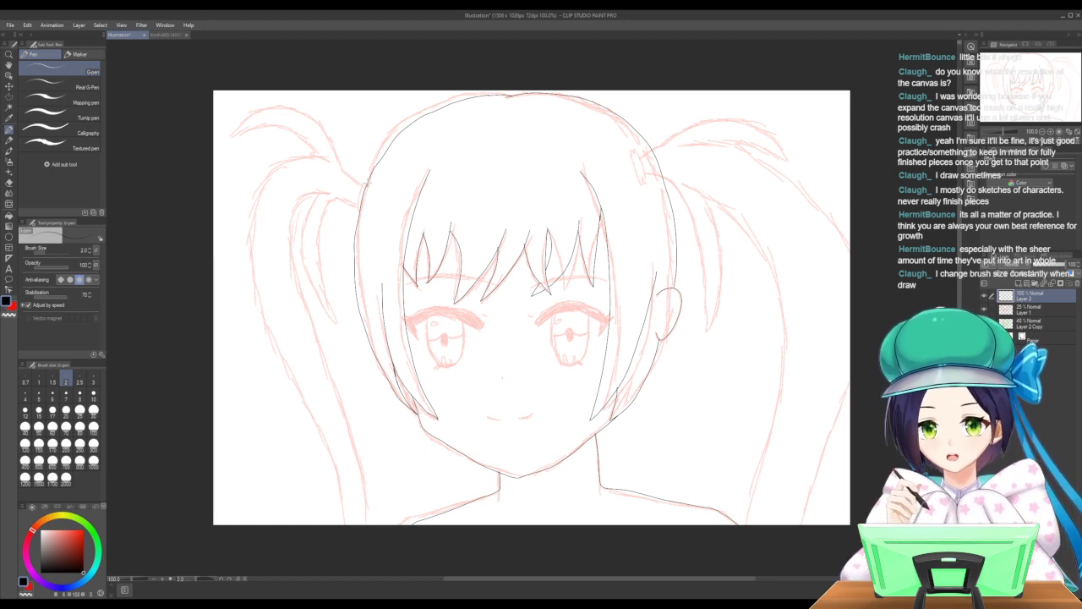
Ink the hair ties on both sides of the head and the raised tuft and outer contour of the right-hand pigtail.
drag(364, 182, 358, 197)
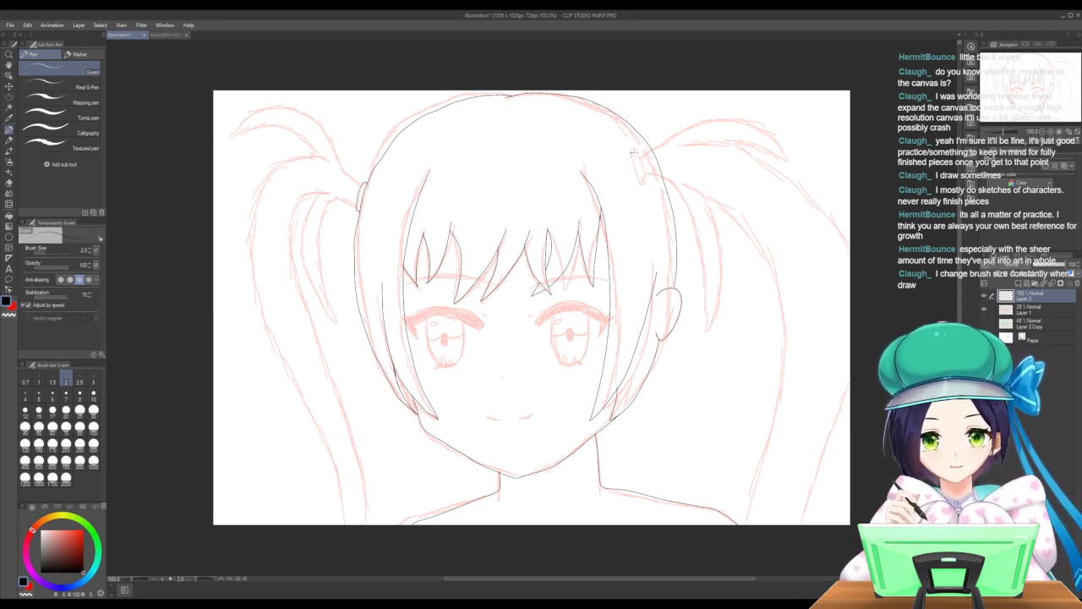
drag(636, 158, 643, 188)
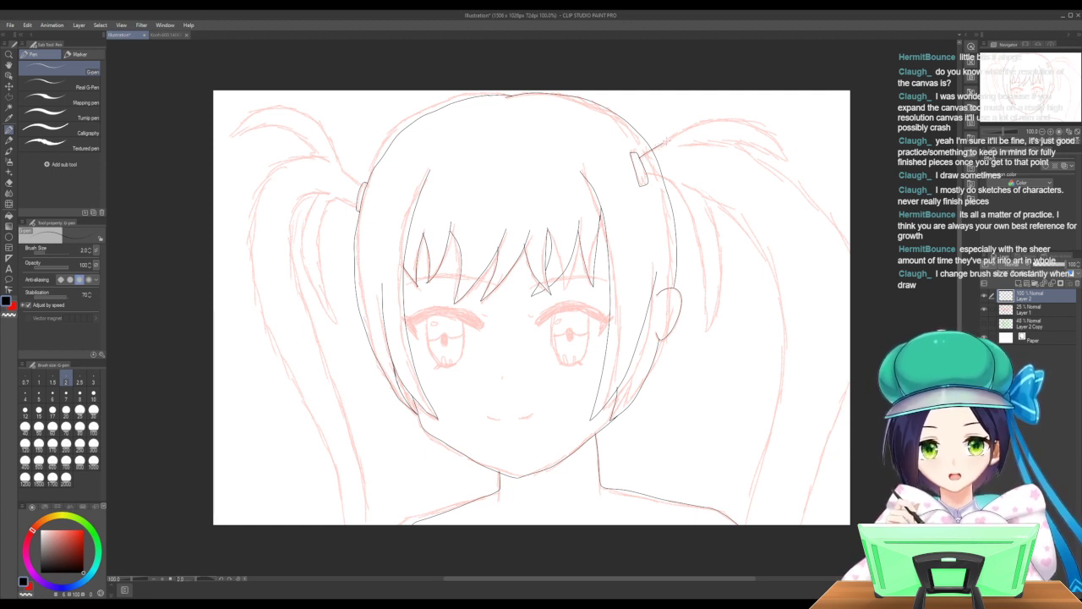
mouse_move(668, 142)
mouse_down()
mouse_move(719, 120)
mouse_move(755, 127)
mouse_move(795, 160)
mouse_move(717, 140)
mouse_up()
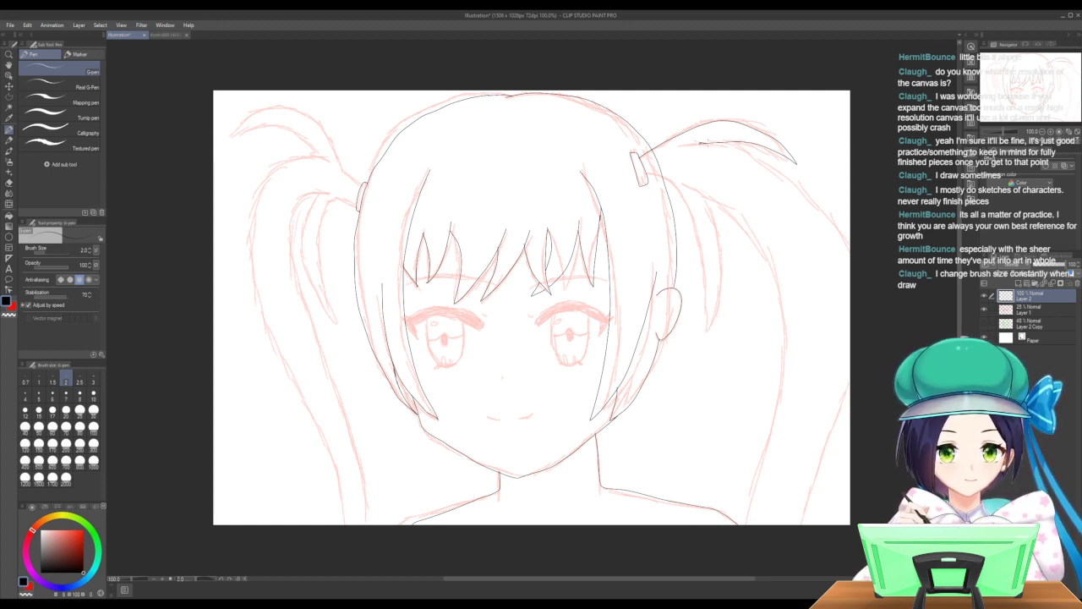
mouse_move(717, 143)
mouse_down()
mouse_move(784, 180)
mouse_move(847, 254)
mouse_up()
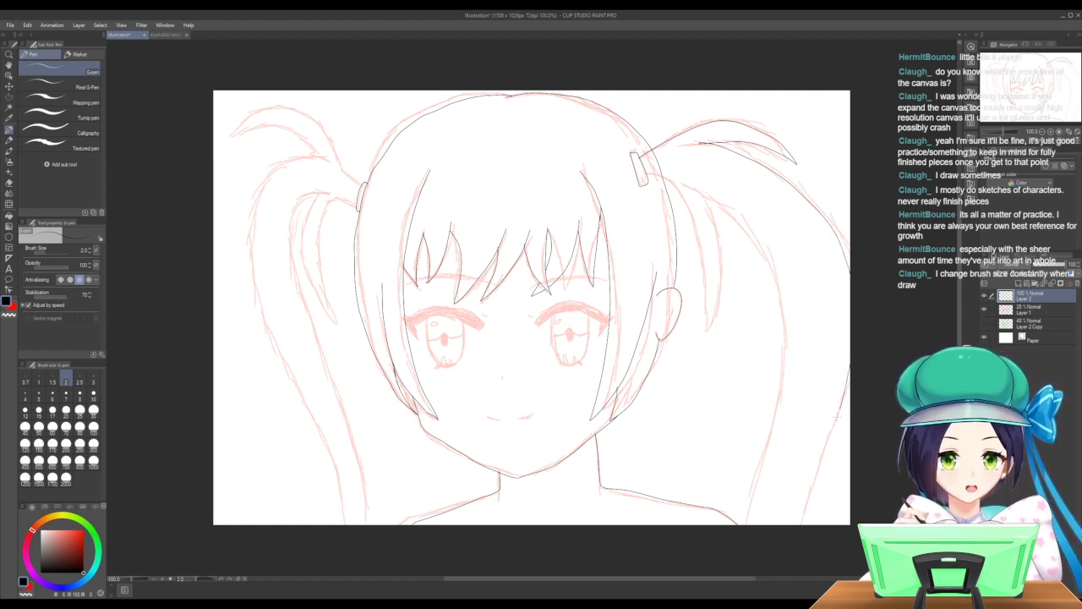
drag(827, 445, 801, 524)
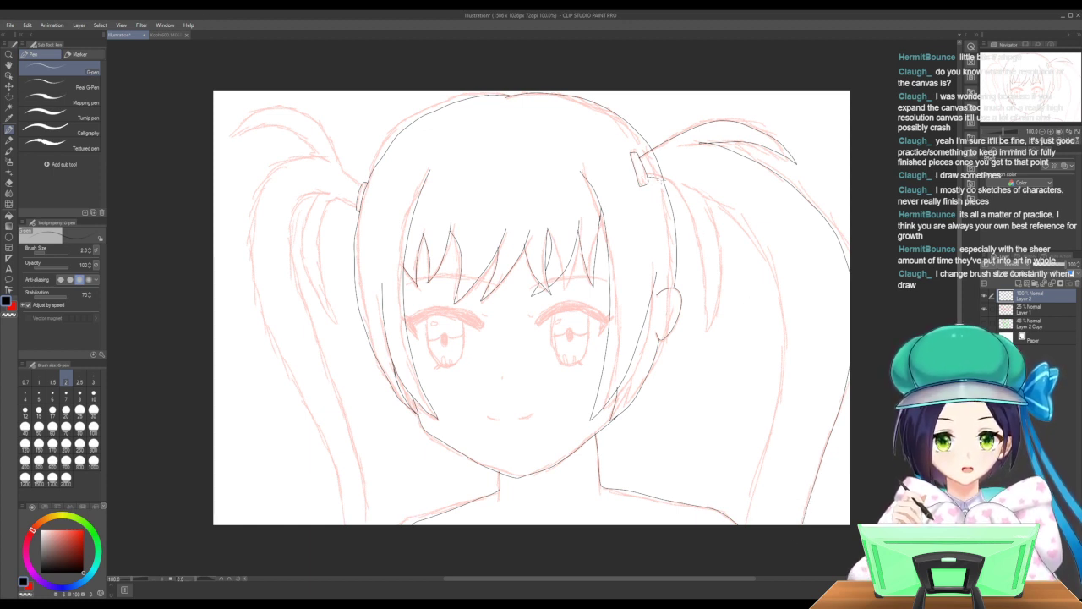
Ink the pointed hanging strand beside the right-hand hair tie and the pigtail's inner contour down to the canvas edge.
mouse_move(673, 191)
mouse_down()
mouse_move(705, 338)
mouse_move(718, 250)
mouse_move(709, 193)
mouse_up()
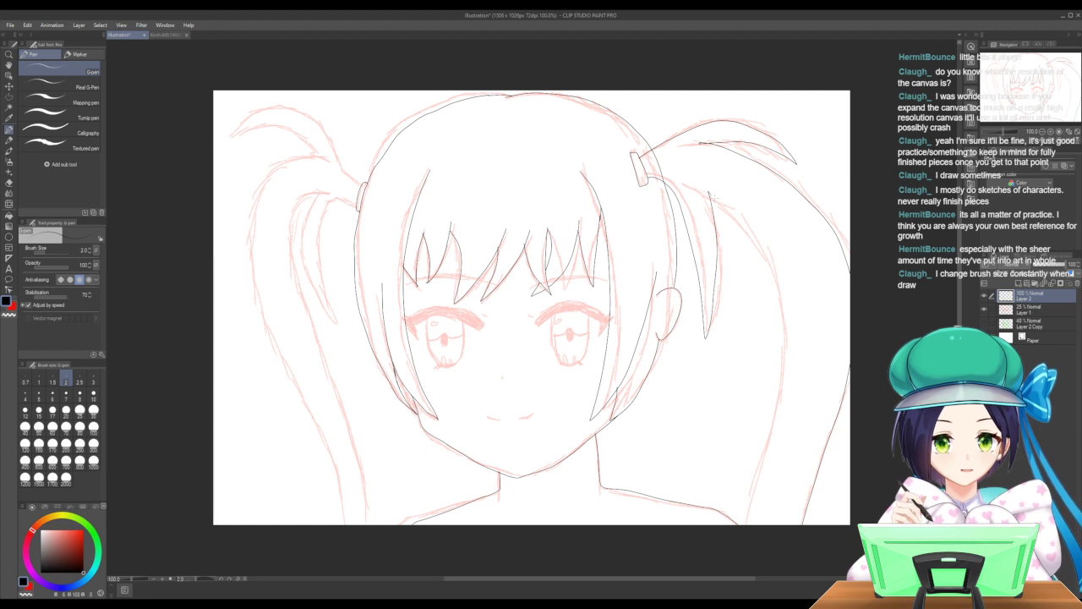
drag(769, 268, 785, 308)
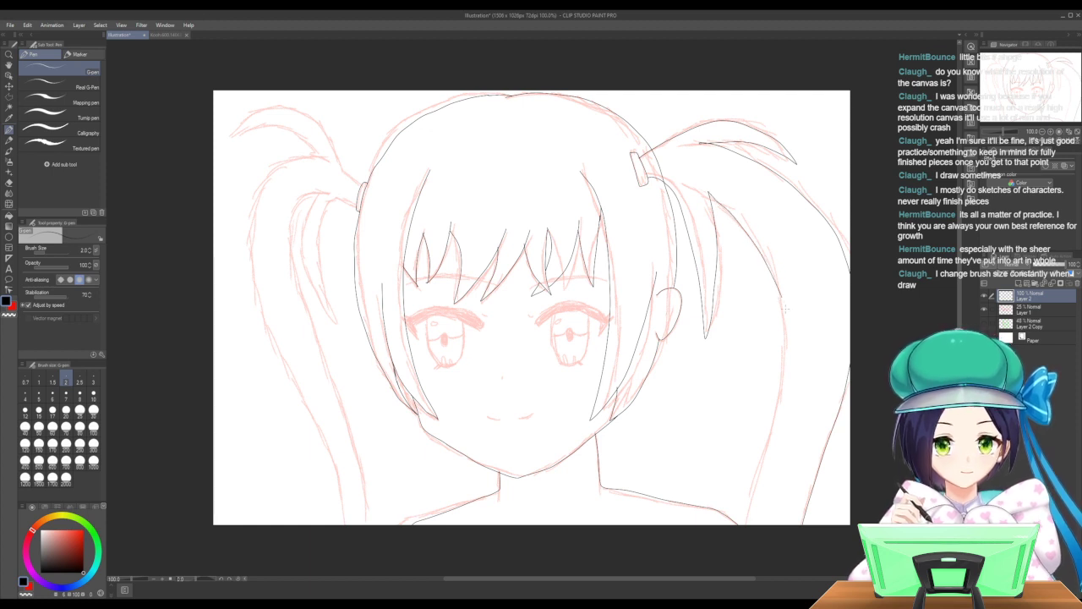
drag(788, 348, 742, 524)
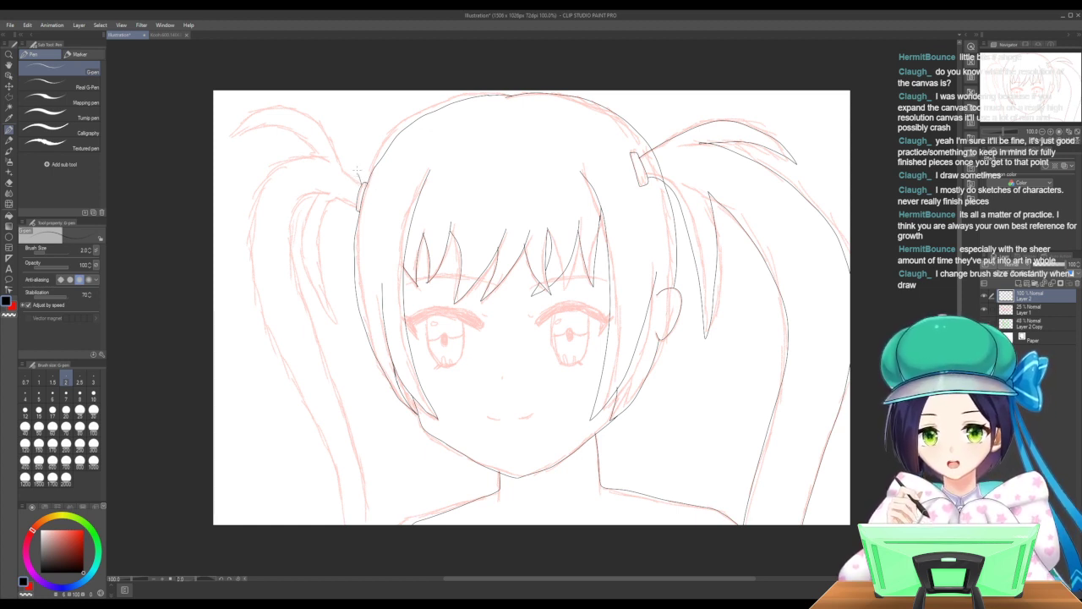
Ink the left-hand pigtail's tuft, outer contour and hanging inner strands over the sketch, and mark the nose with a small dot.
mouse_move(356, 169)
mouse_down()
mouse_move(311, 115)
mouse_move(279, 112)
mouse_move(258, 131)
mouse_move(289, 122)
mouse_move(337, 163)
mouse_move(285, 159)
mouse_move(267, 190)
mouse_move(261, 263)
mouse_move(346, 538)
mouse_up()
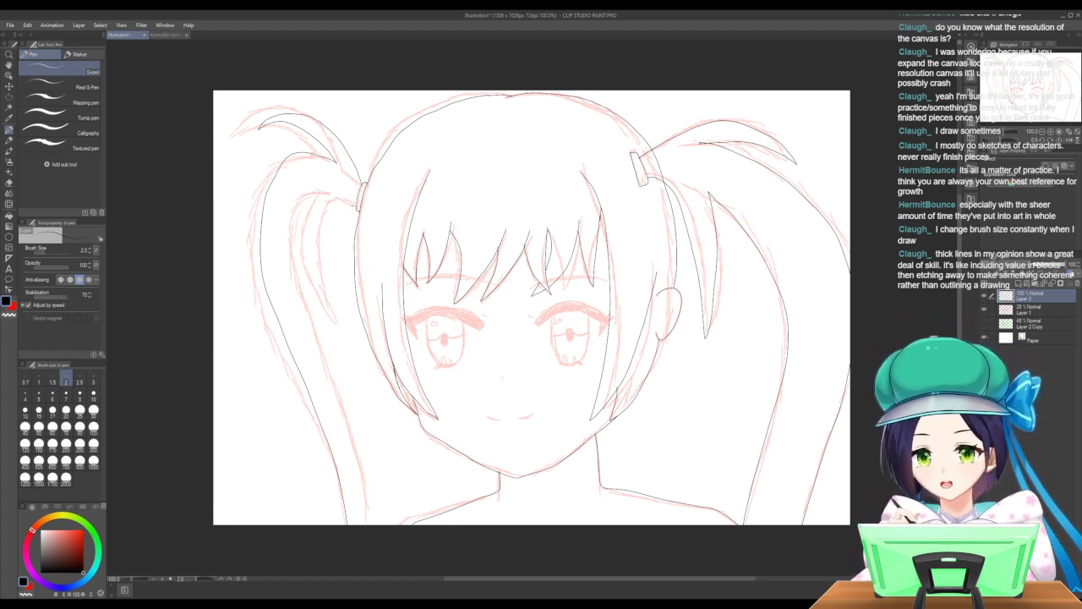
mouse_move(362, 204)
mouse_down()
mouse_move(338, 271)
mouse_move(360, 368)
mouse_move(333, 299)
mouse_move(338, 204)
mouse_move(326, 192)
mouse_move(301, 213)
mouse_move(300, 268)
mouse_move(374, 525)
mouse_up()
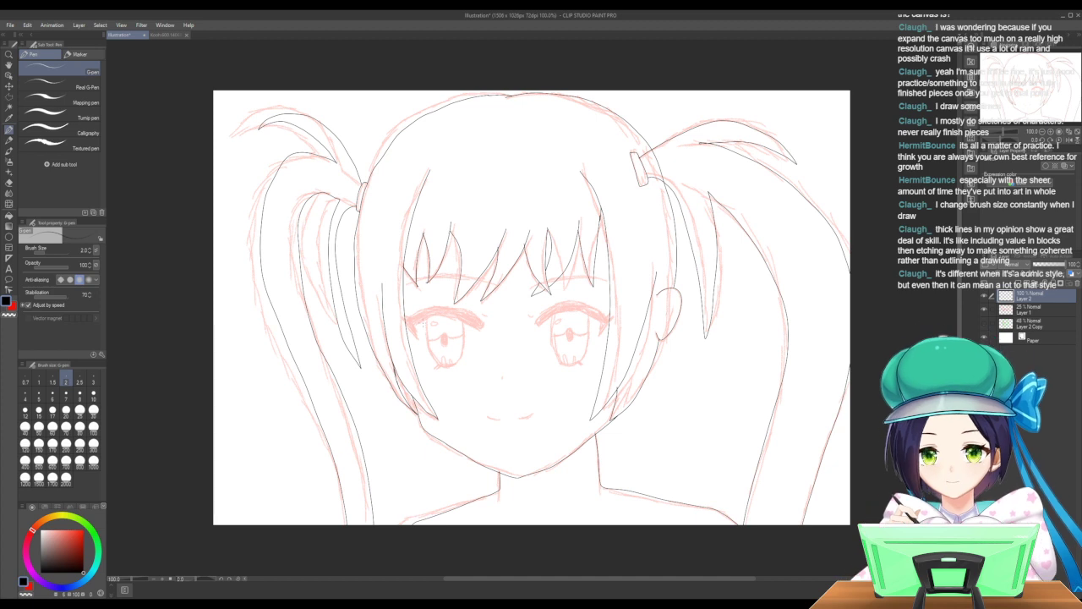
click(985, 309)
click(984, 323)
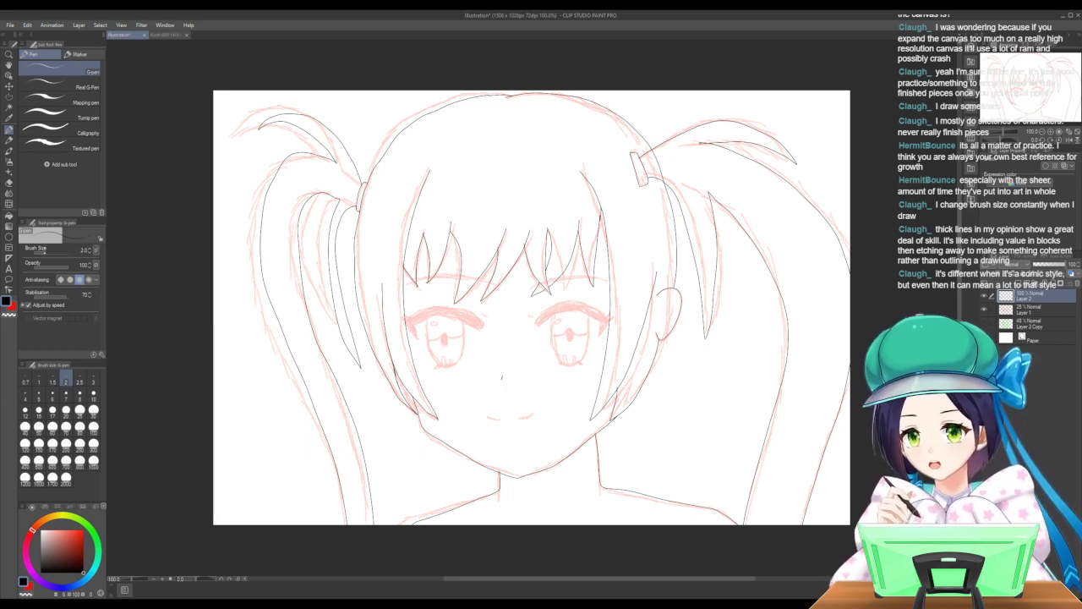
Enlarge the pen to about 6.4 and outline the upper lash and outer corner of the left-hand eye.
key(bracketright)
key(bracketright)
key(bracketright)
key(bracketright)
key(bracketright)
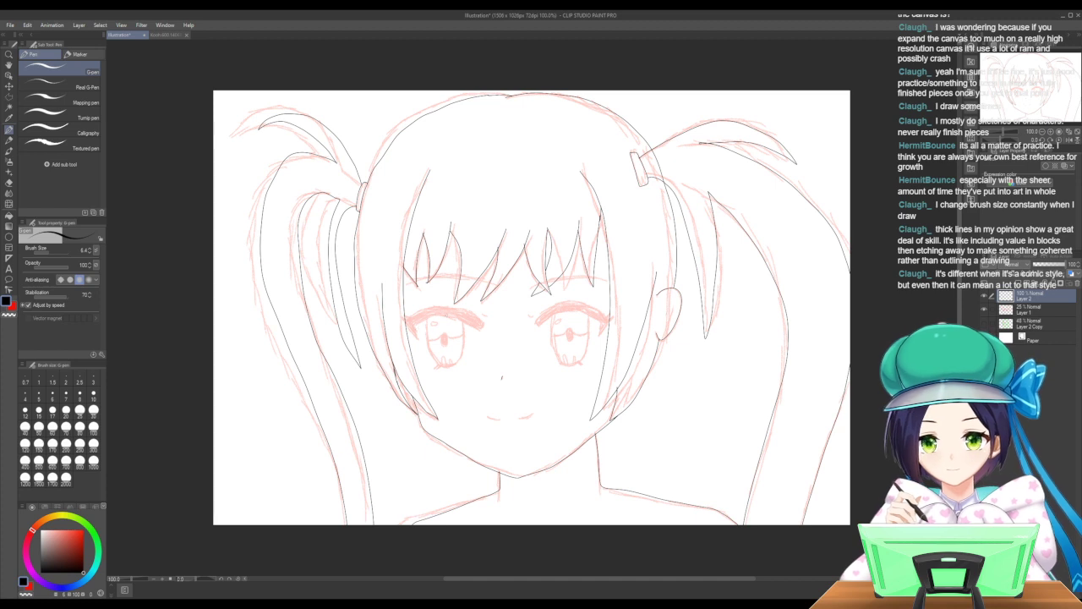
mouse_move(480, 326)
mouse_down()
mouse_move(448, 312)
mouse_move(412, 324)
mouse_move(416, 345)
mouse_move(431, 307)
mouse_move(460, 306)
mouse_move(479, 325)
mouse_up()
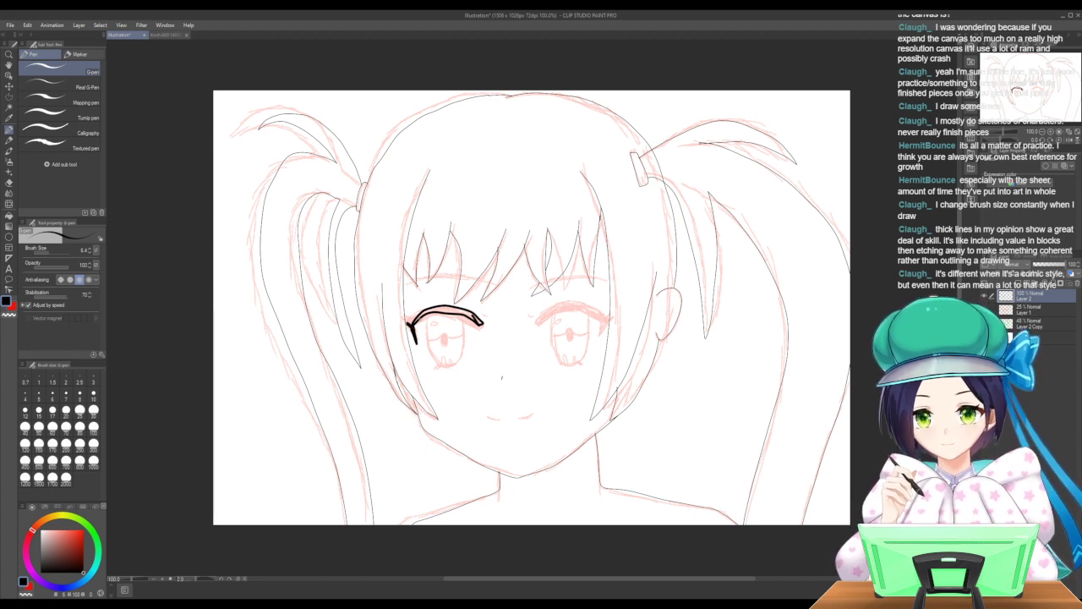
Fill the outlined upper lash of the left-hand eye with solid black strokes.
mouse_move(411, 320)
mouse_down()
mouse_move(414, 329)
mouse_move(435, 310)
mouse_up()
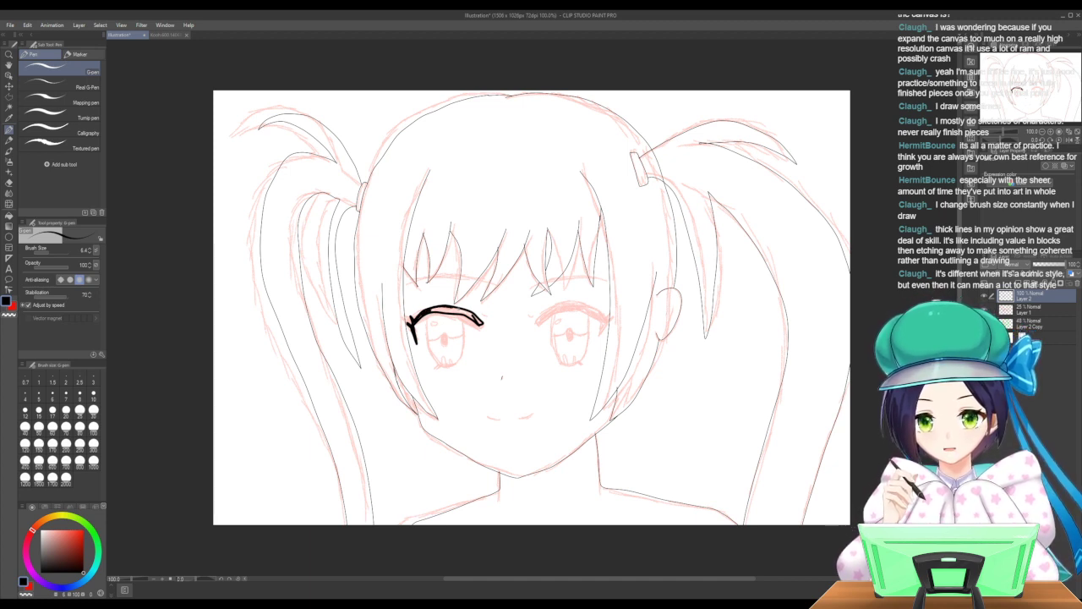
mouse_move(471, 315)
mouse_down()
mouse_move(483, 323)
mouse_move(447, 313)
mouse_up()
drag(452, 310, 437, 312)
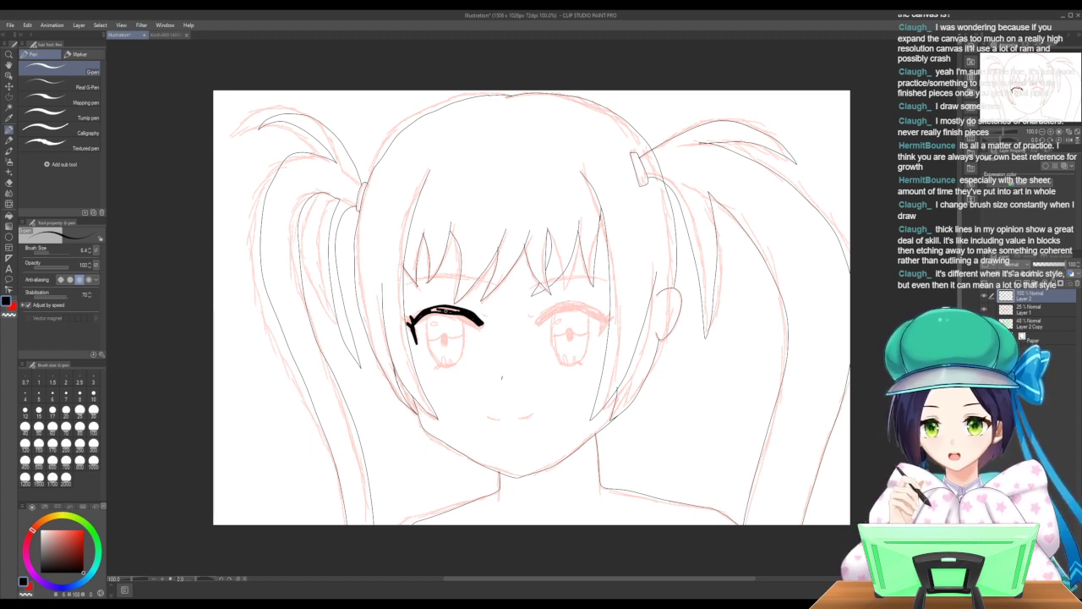
drag(463, 310, 448, 310)
drag(450, 307, 435, 312)
drag(442, 310, 420, 319)
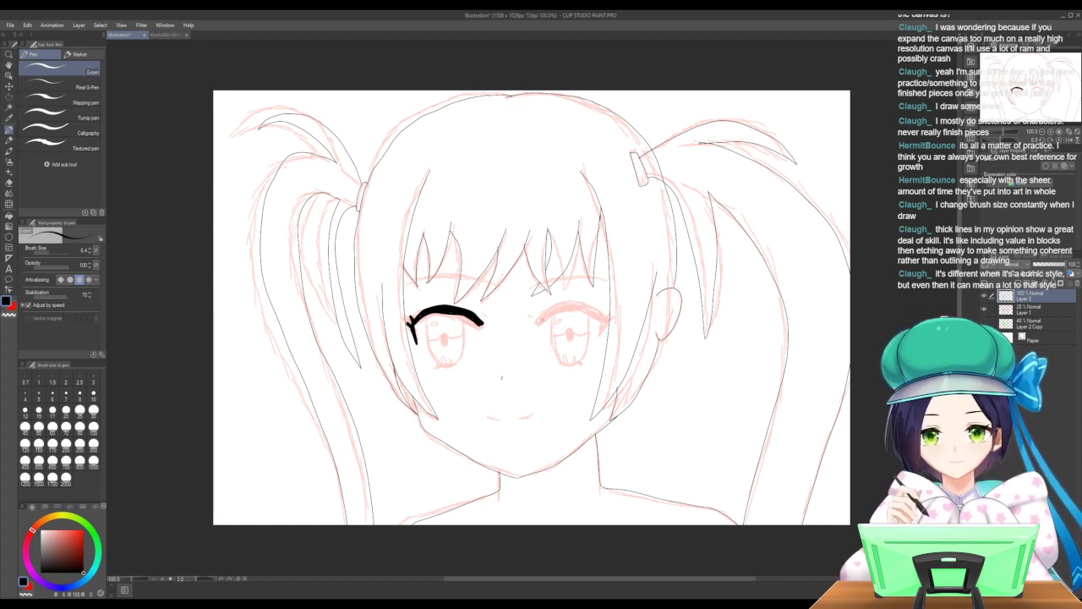
Ink a thick black upper lash on the right-hand eye and thicken its downturned outer corner.
mouse_move(538, 322)
mouse_down()
mouse_move(587, 306)
mouse_move(604, 335)
mouse_move(607, 324)
mouse_move(594, 302)
mouse_move(563, 297)
mouse_move(538, 318)
mouse_up()
mouse_move(556, 303)
mouse_down()
mouse_move(543, 318)
mouse_move(567, 303)
mouse_move(555, 304)
mouse_move(605, 312)
mouse_move(575, 306)
mouse_up()
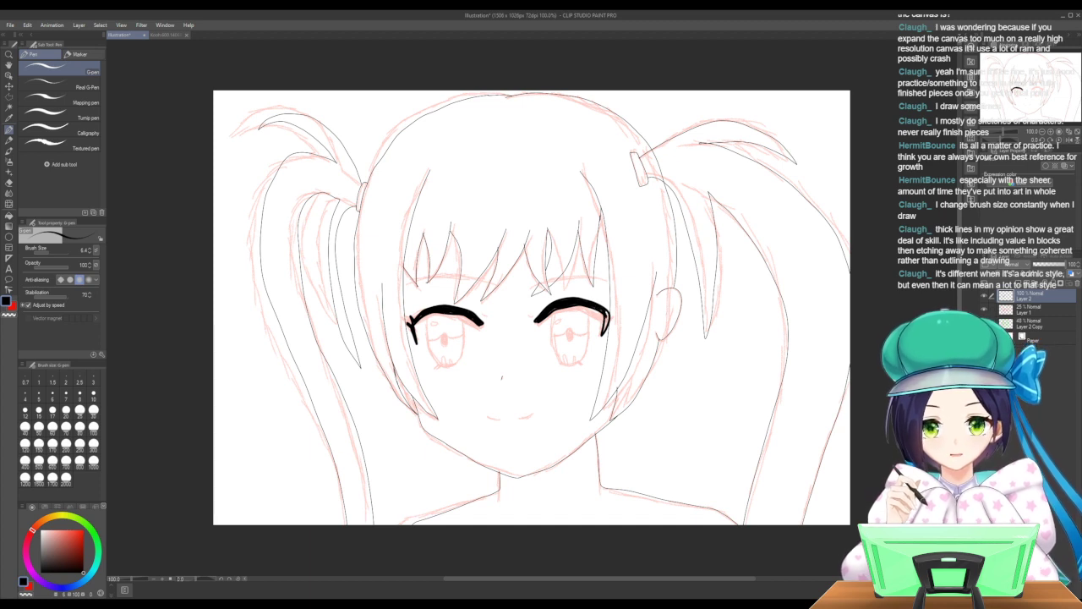
drag(606, 316, 602, 334)
drag(608, 321, 605, 329)
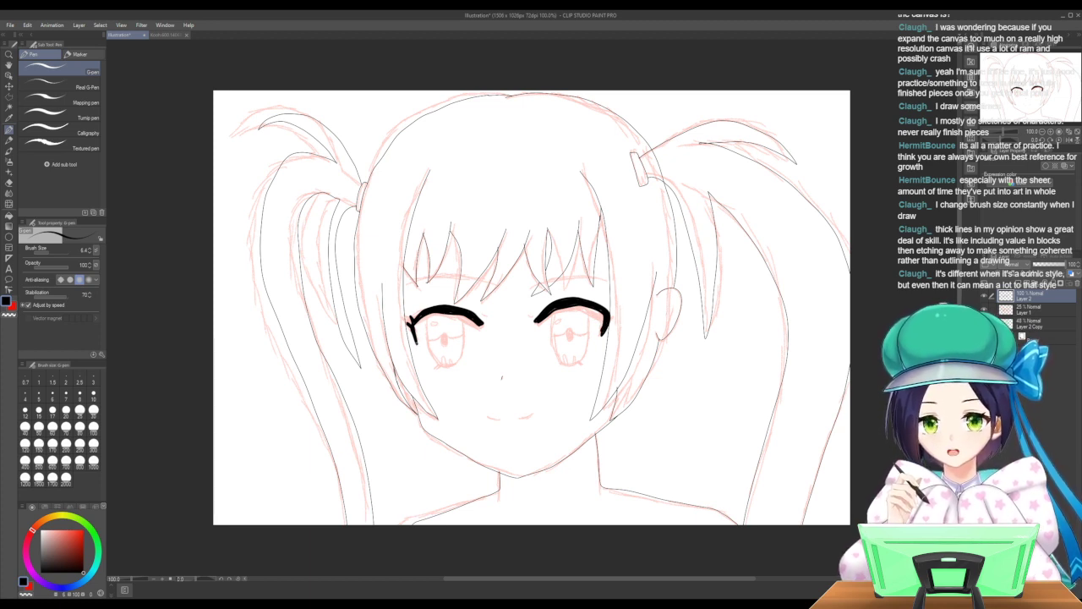
Thicken the outer lash corner of the left-hand eye and draw a short, thick lower lash line under each eye.
mouse_move(418, 329)
mouse_down()
mouse_move(420, 344)
mouse_move(413, 332)
mouse_up()
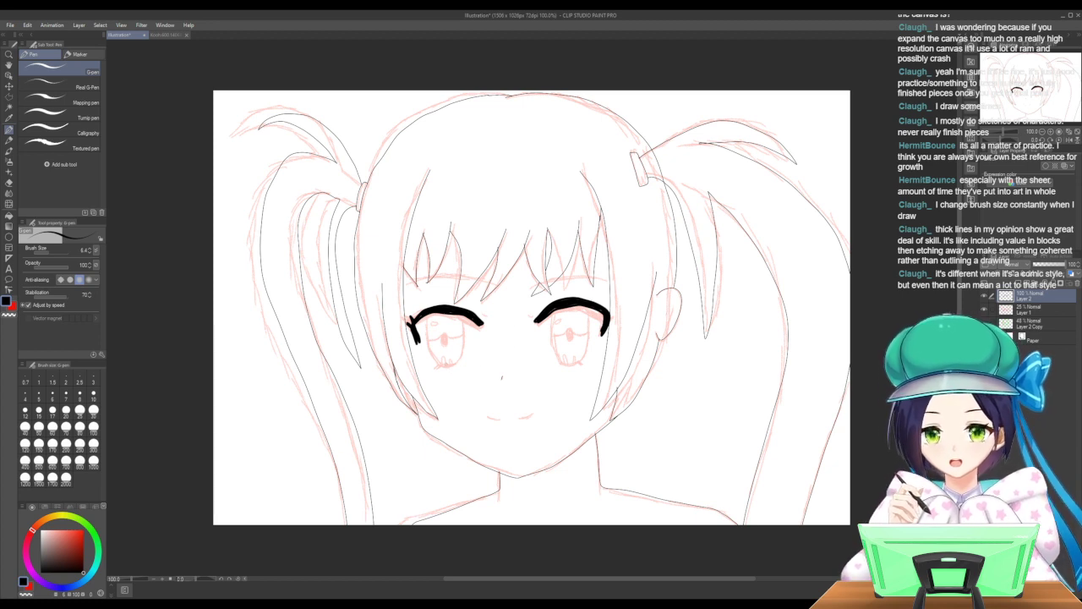
drag(441, 364, 457, 364)
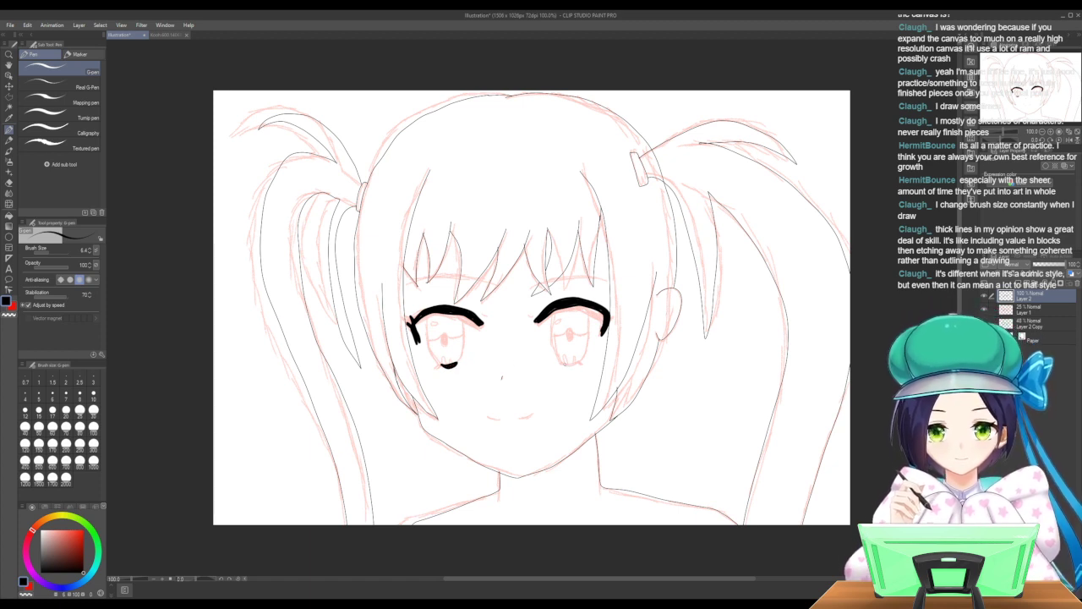
drag(563, 365, 579, 364)
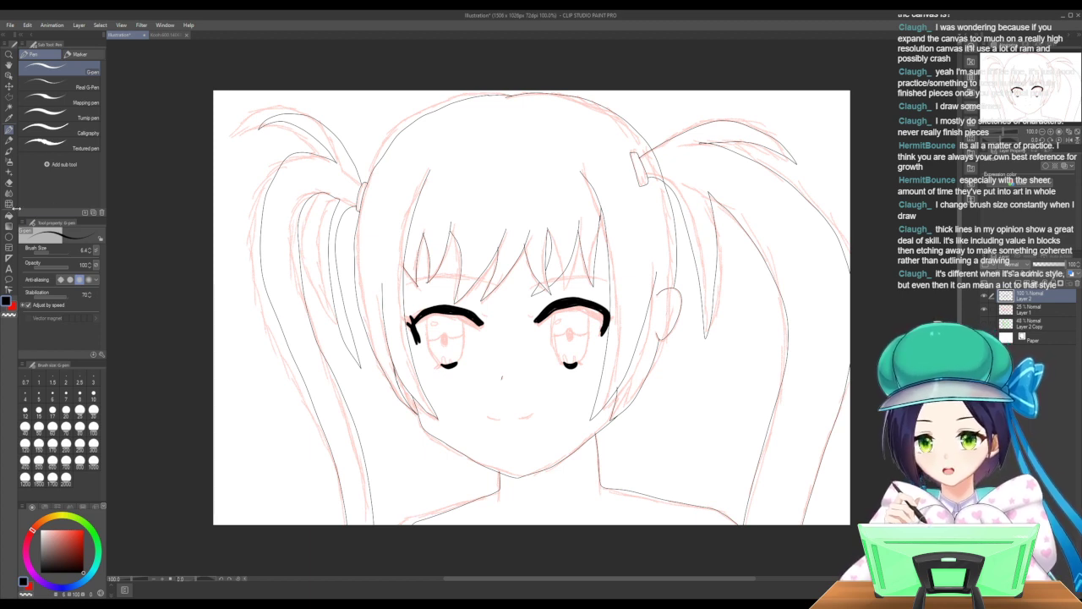
Reduce the pen size to 2 and trace the thin iris outline of the left-hand eye.
key(bracketleft)
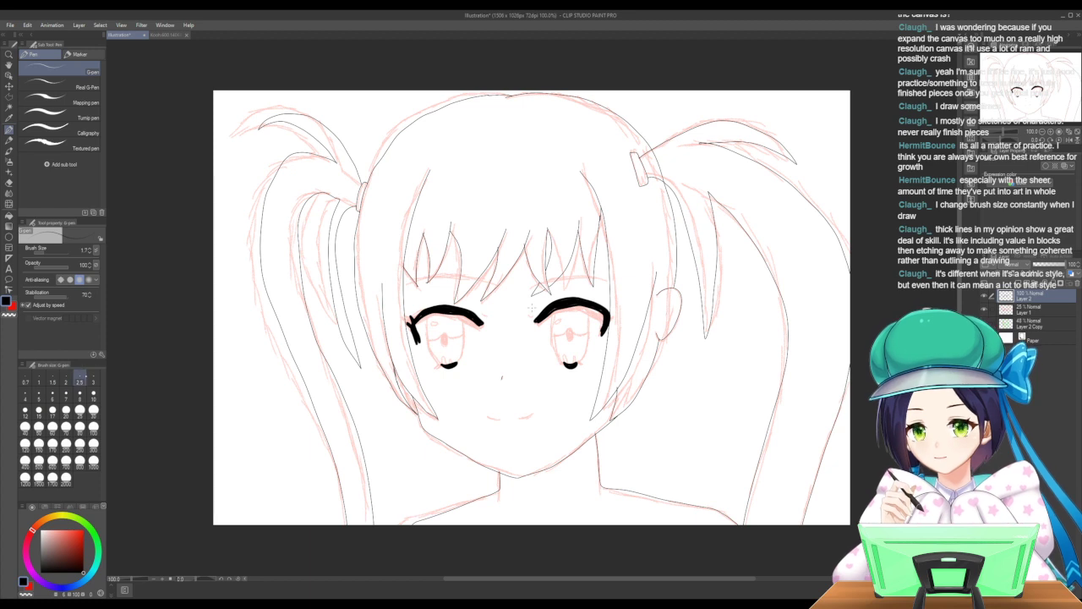
click(66, 381)
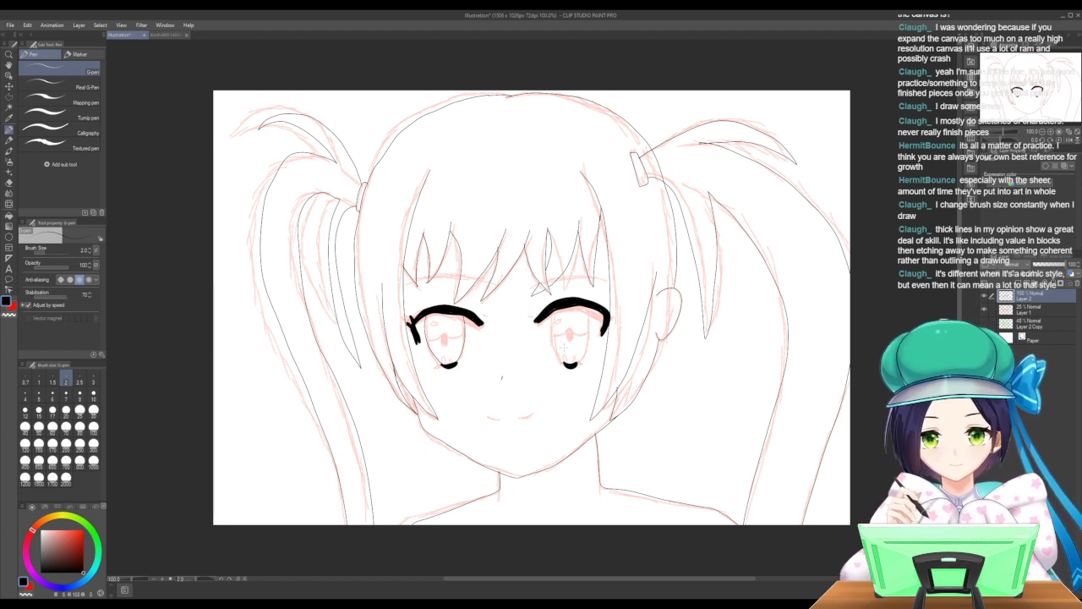
drag(567, 364, 578, 364)
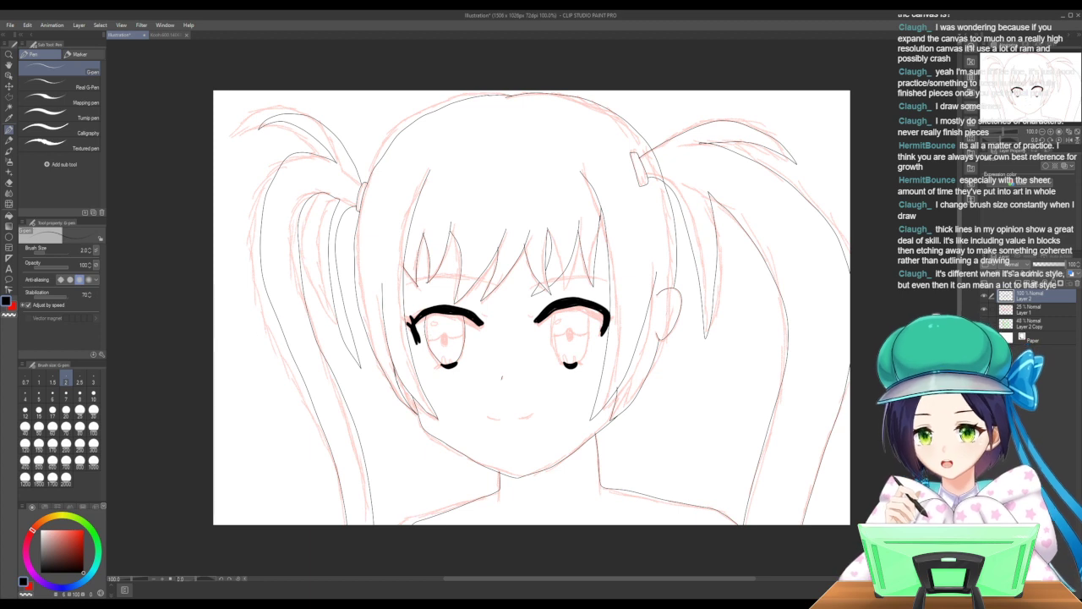
Erase the lower lash line under the right-hand eye and set the eraser size to 6.
key(e)
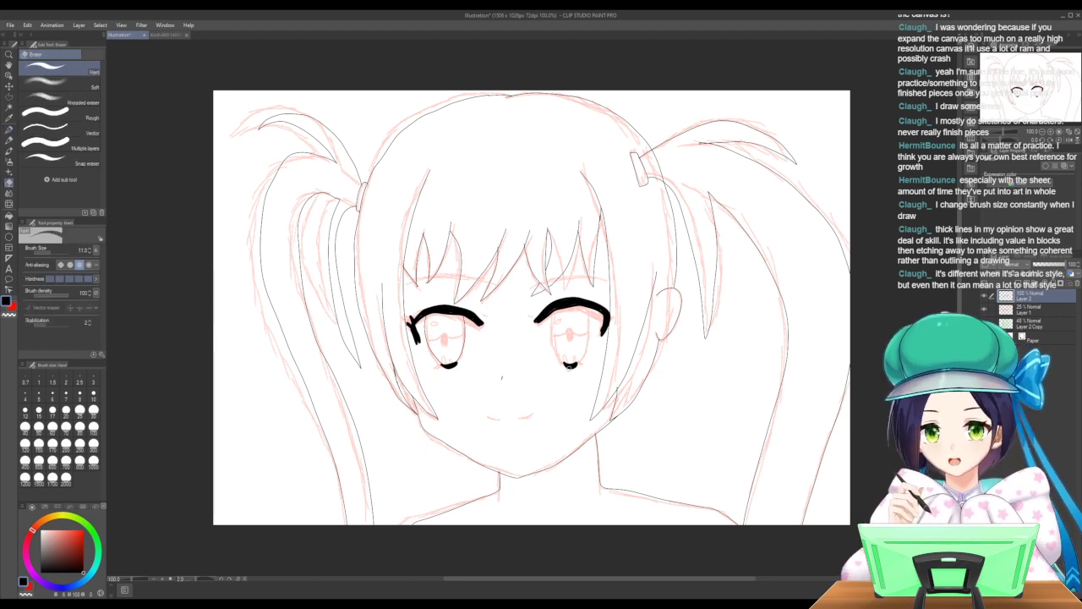
drag(569, 365, 568, 364)
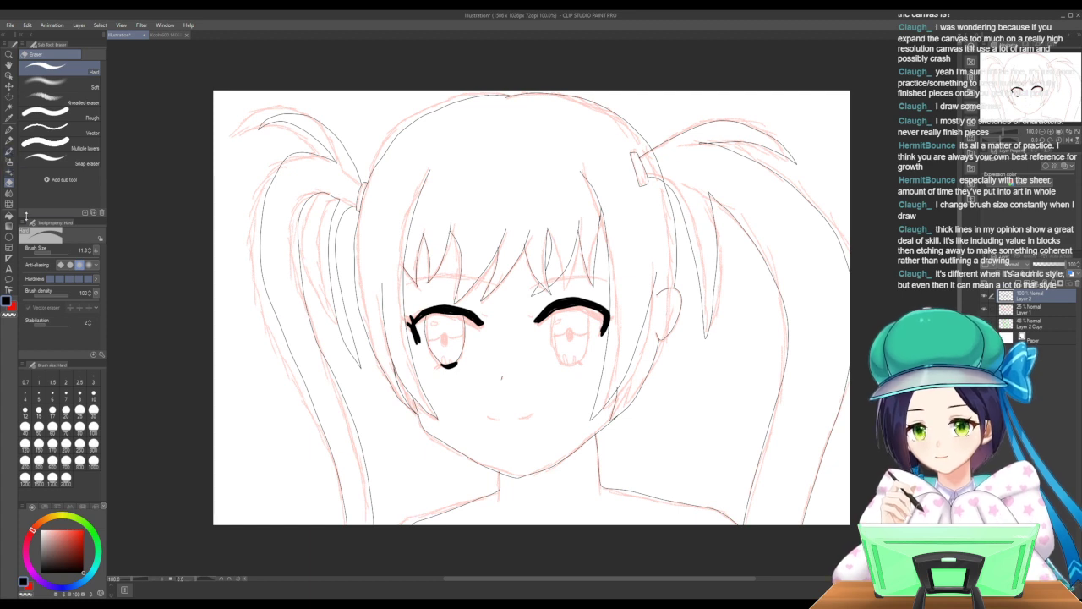
click(53, 392)
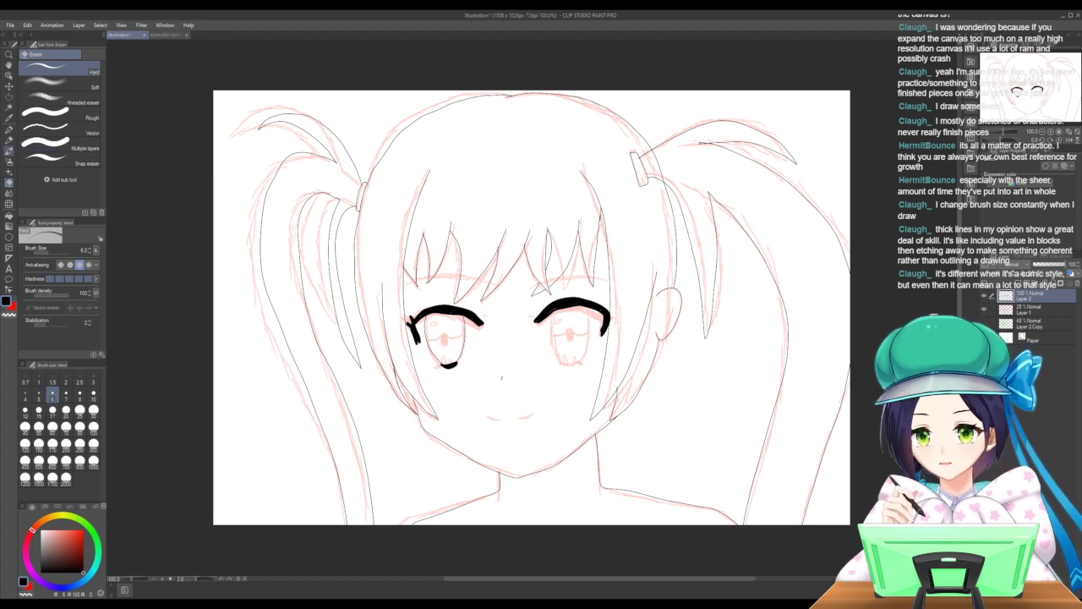
Redraw the short curved lower lash line under the right-hand eye using the G-pen at size 6.
key(p)
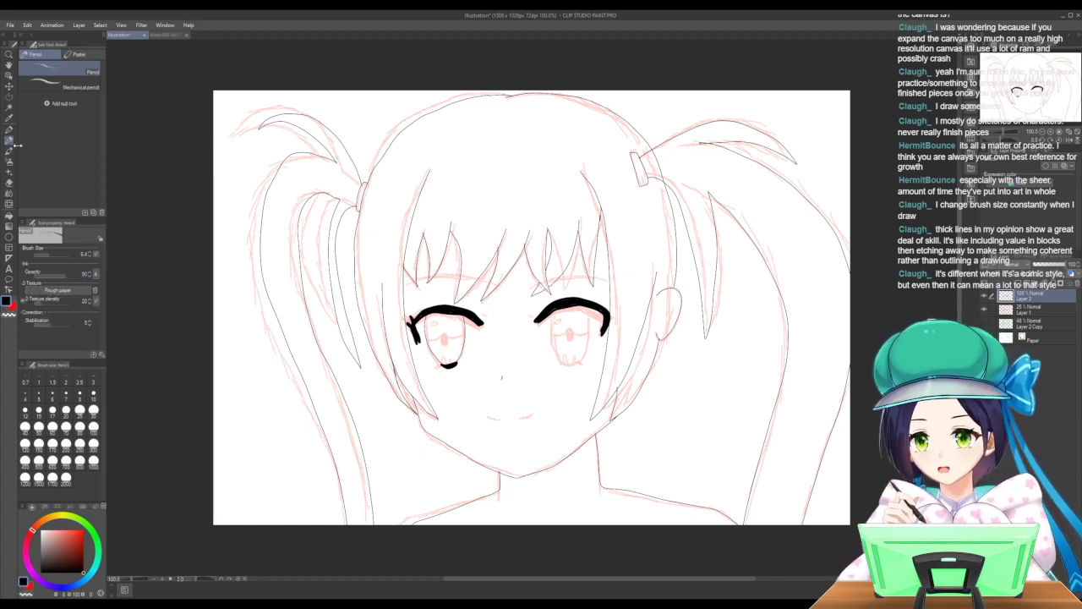
key(p)
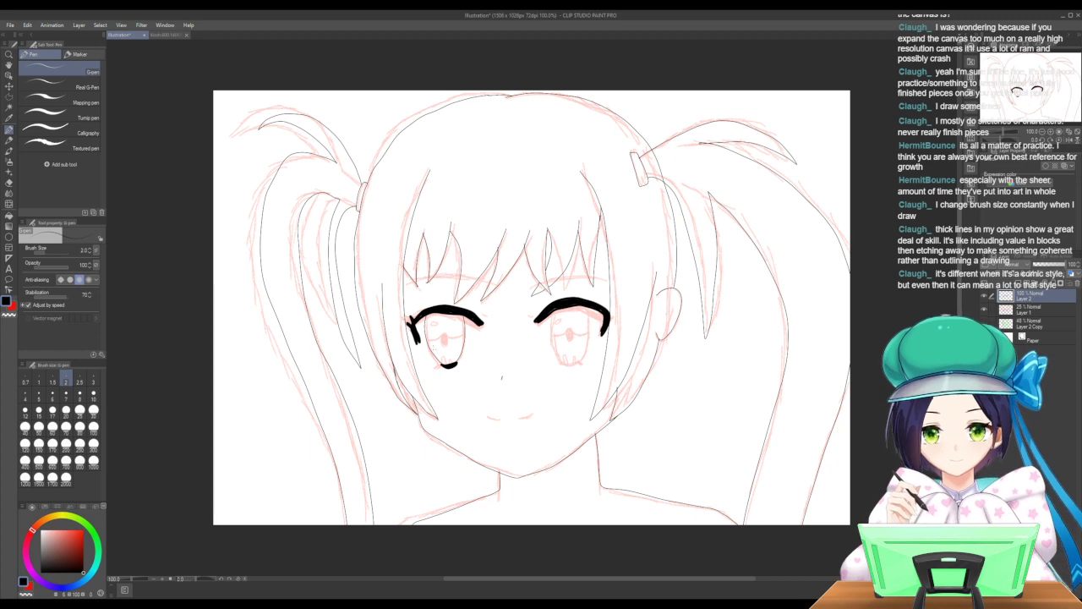
key(bracketright)
key(bracketright)
key(bracketright)
key(bracketright)
key(bracketright)
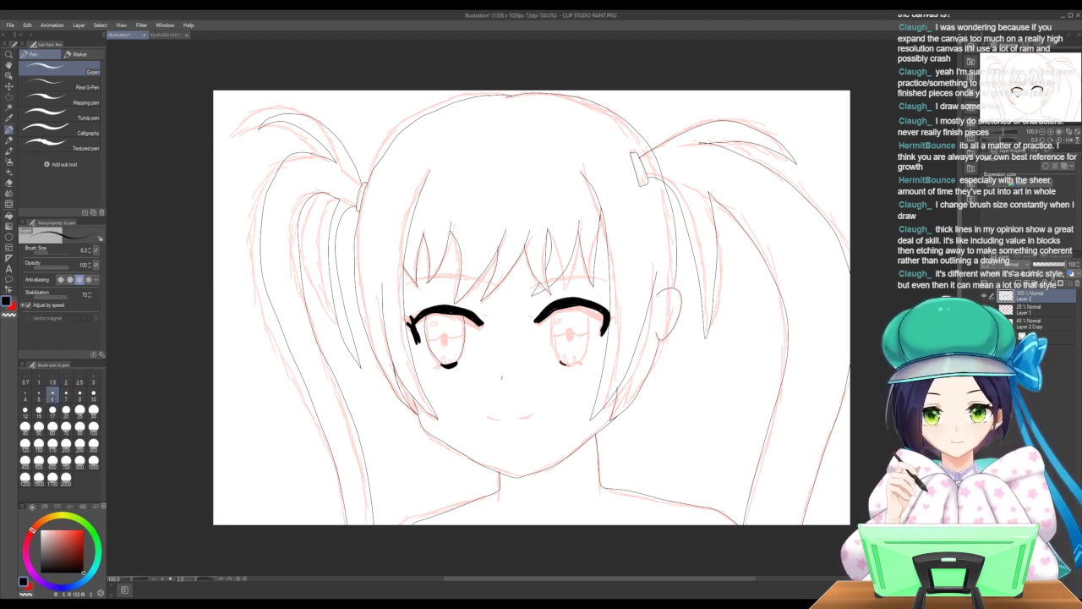
drag(565, 364, 579, 361)
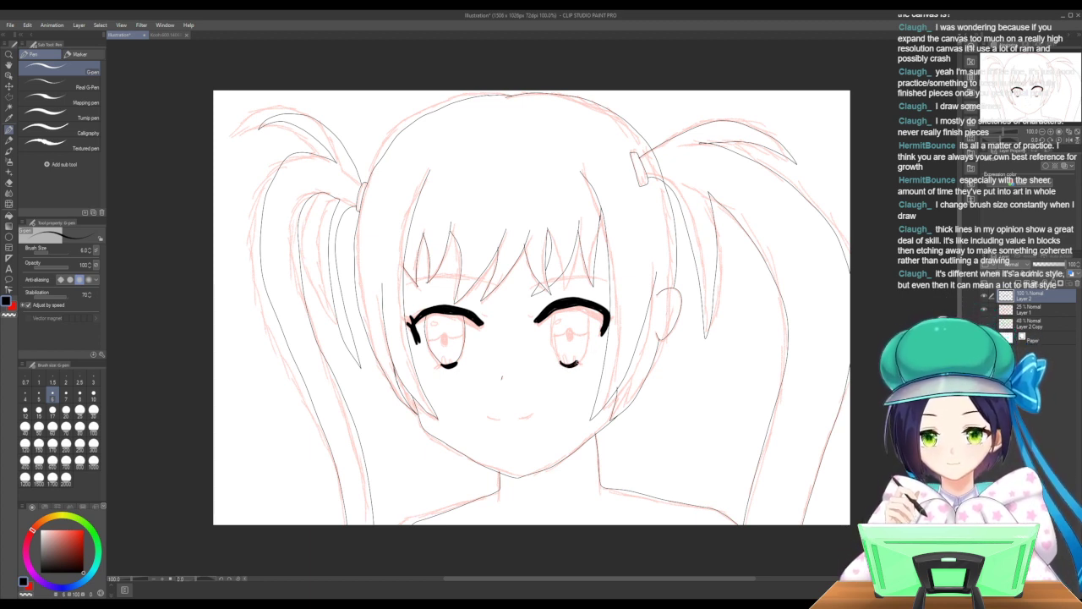
Set the G-pen size to 6 and draw a solid oval pupil in the centre of each eye.
key(bracketright)
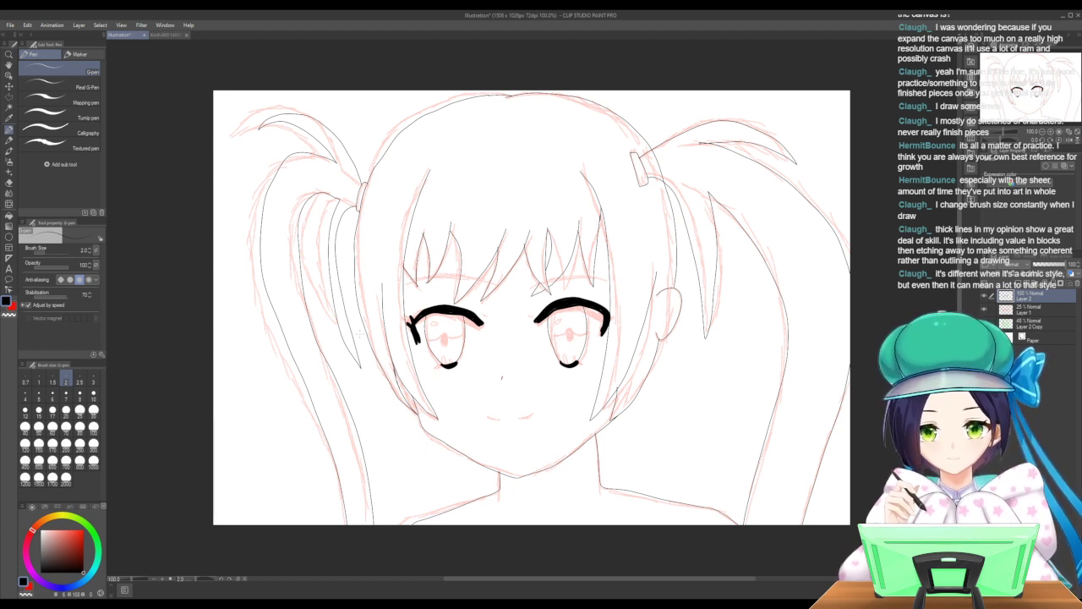
click(53, 394)
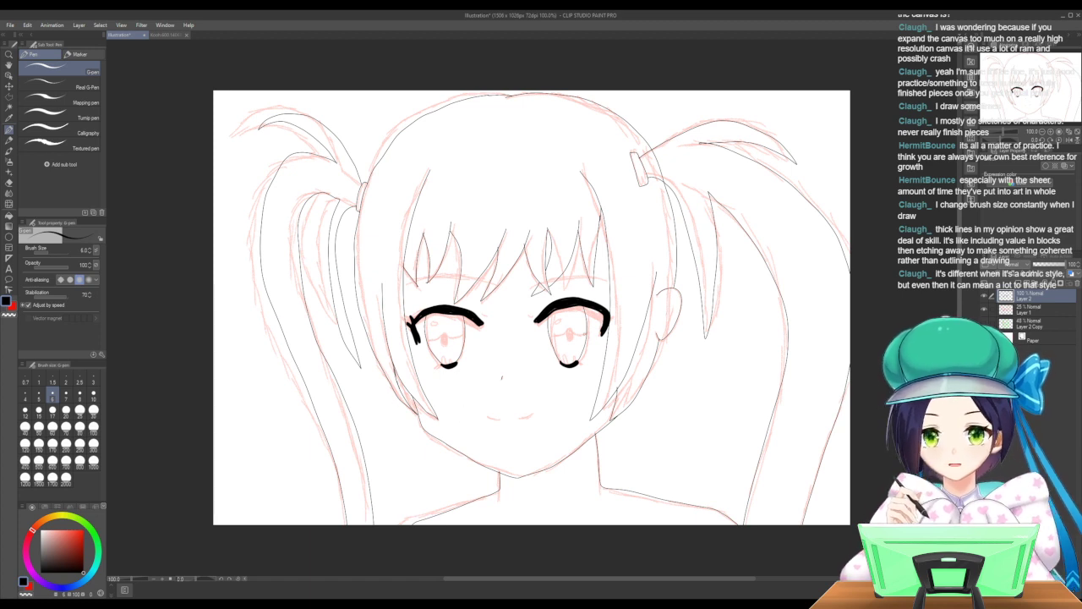
drag(569, 327, 569, 337)
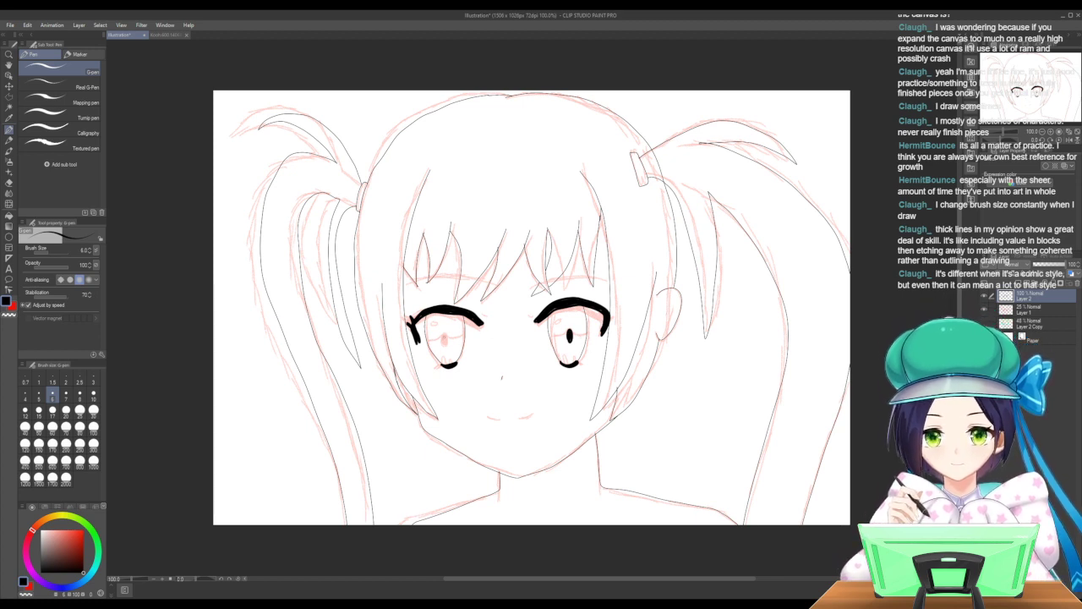
mouse_move(444, 333)
mouse_down()
mouse_move(449, 348)
mouse_move(444, 339)
mouse_up()
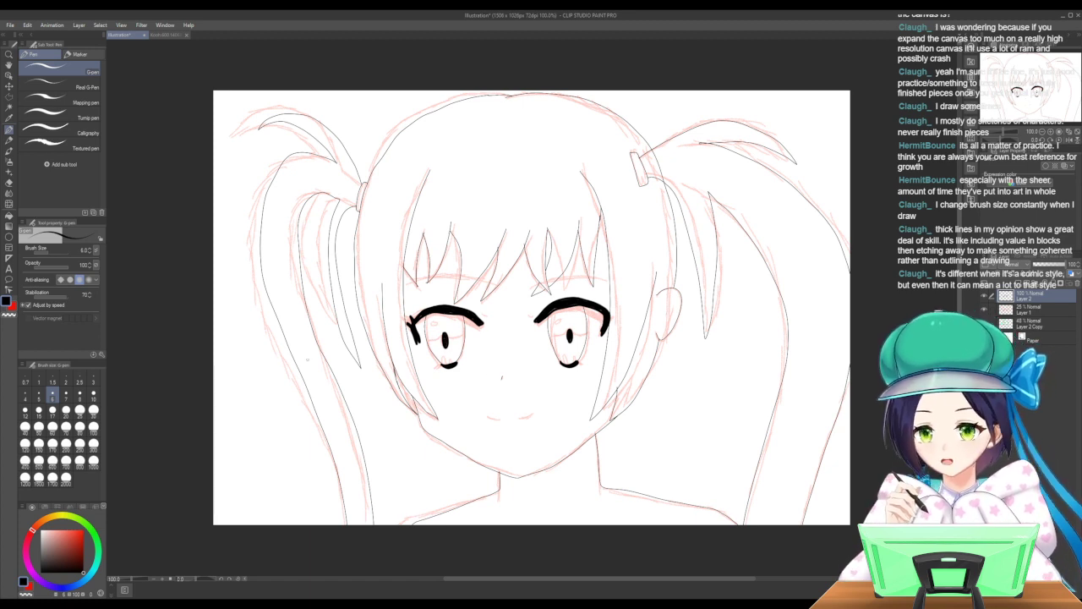
Erase the right-hand pupil with the hard eraser at size 17 and redraw it with the G-pen at size 6.
click(9, 183)
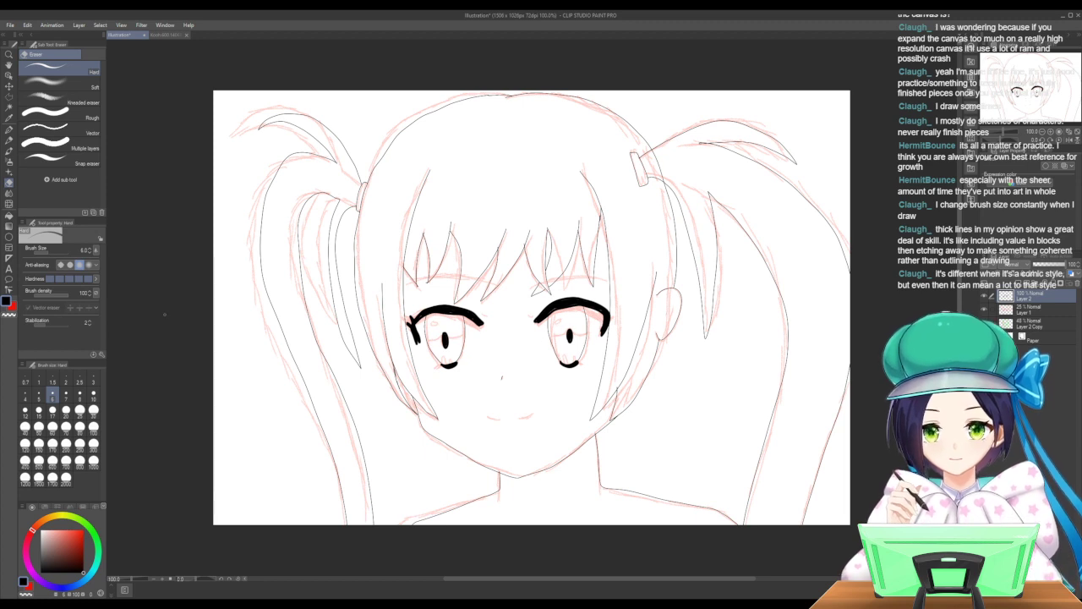
click(52, 411)
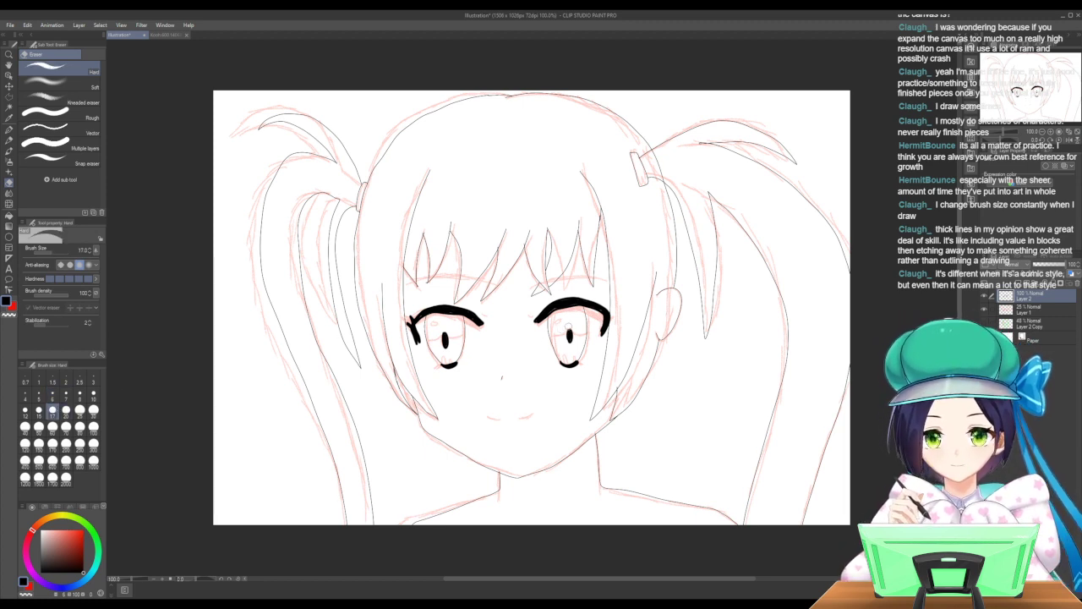
drag(570, 328, 571, 340)
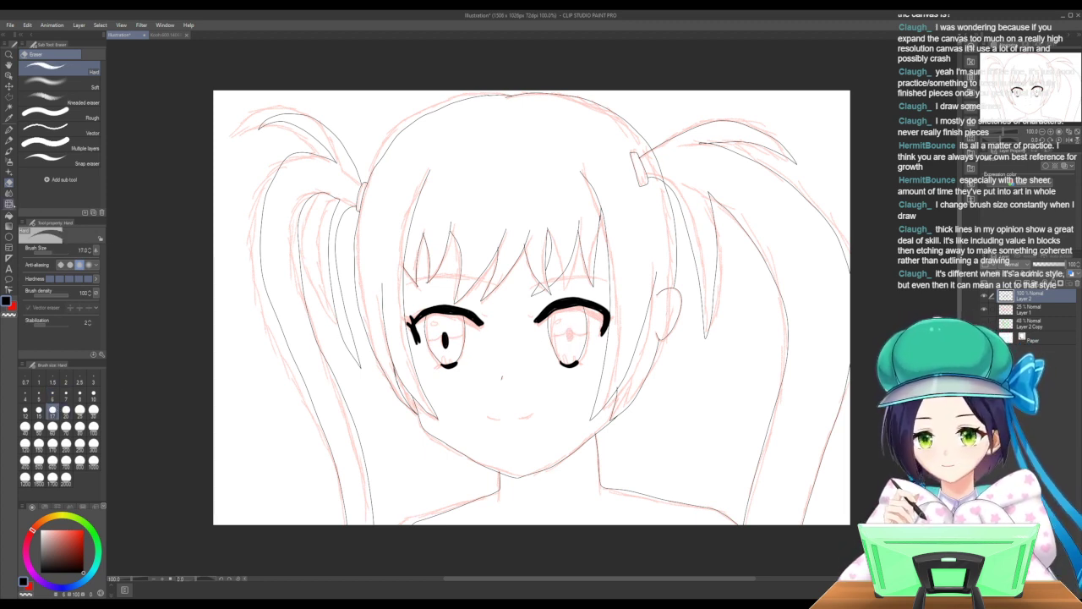
click(9, 129)
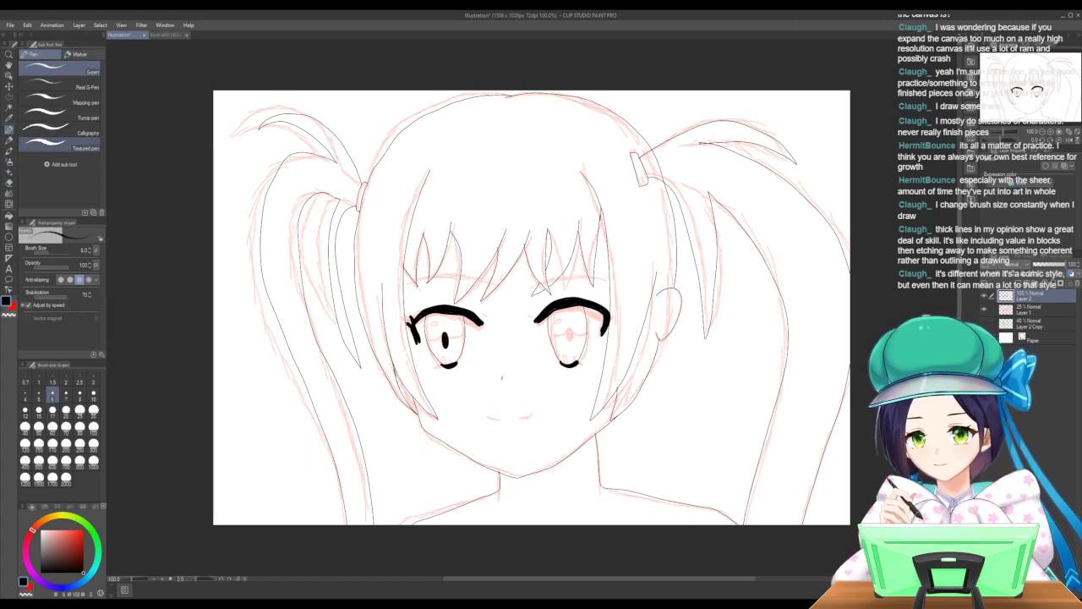
drag(569, 325, 570, 341)
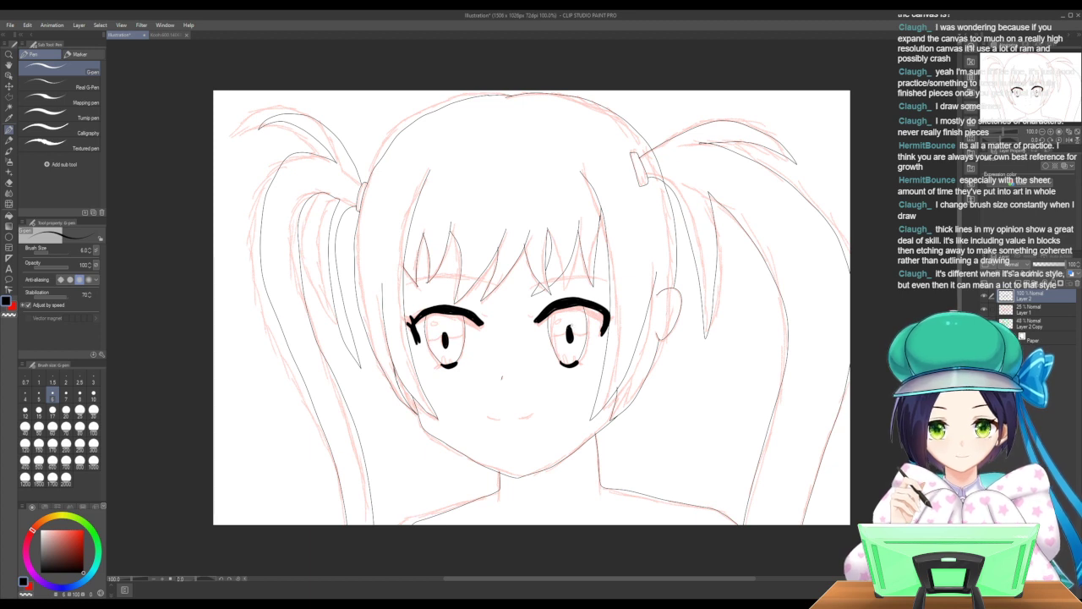
drag(571, 326, 573, 334)
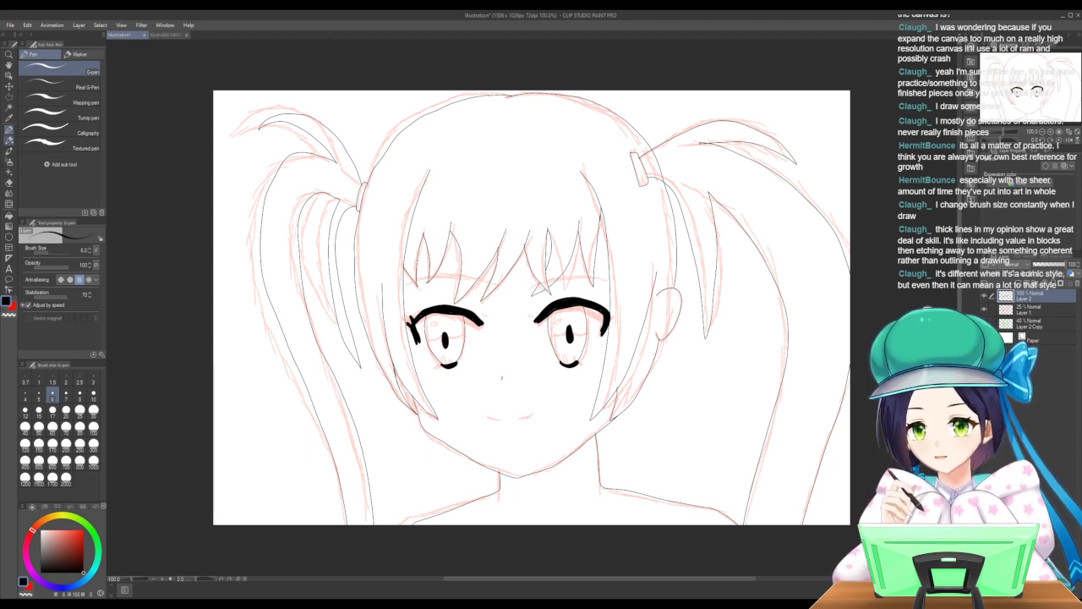
Trace the curved iris lines, oval upper highlights and small lower highlights in both eyes using the G-pen at size 2.
click(66, 384)
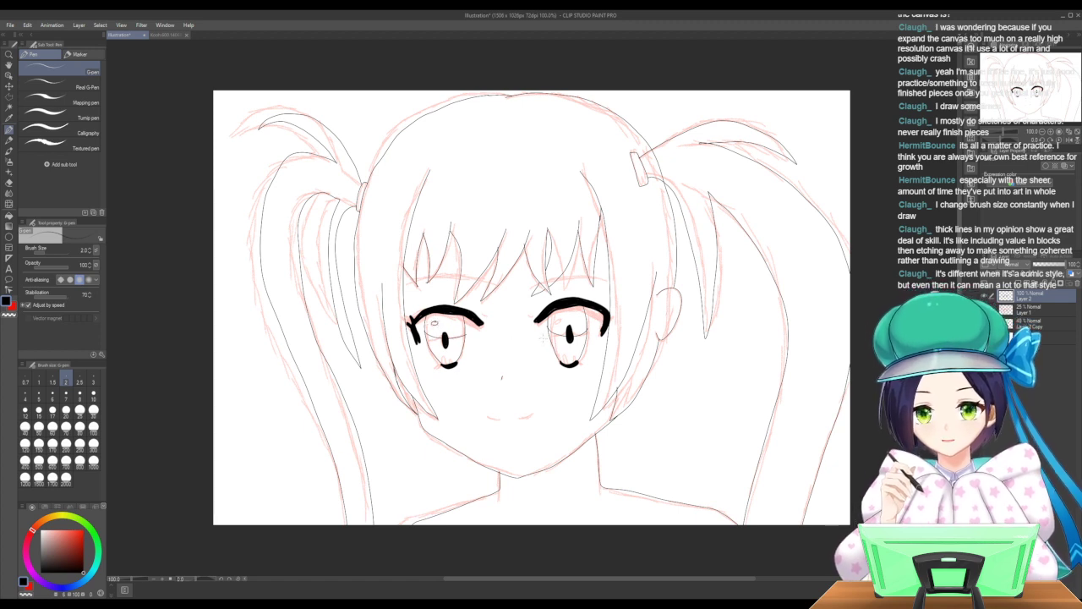
drag(555, 325, 561, 326)
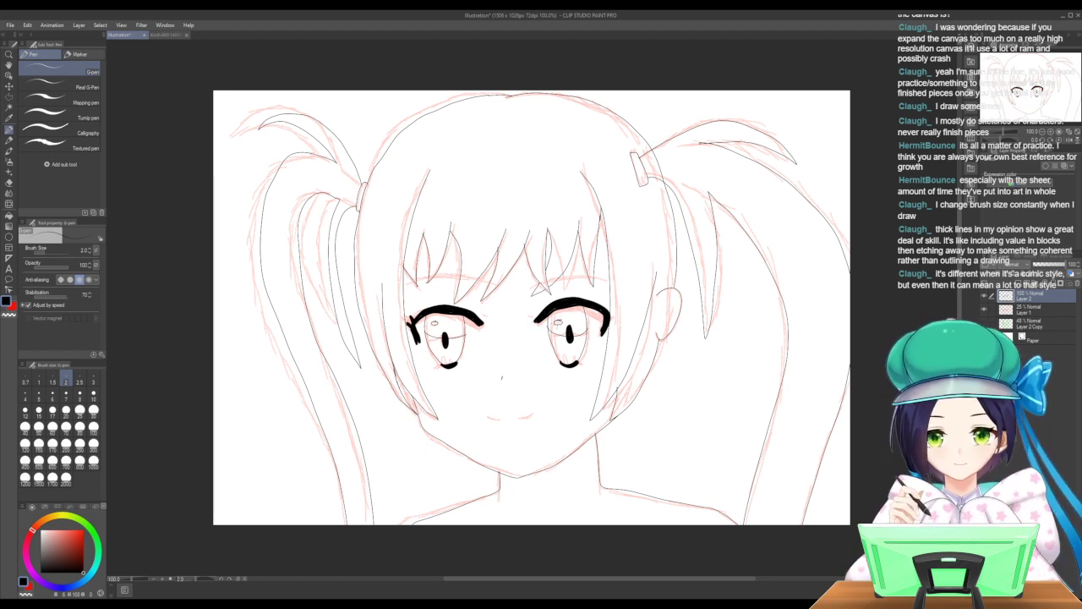
key(ctrl+z)
key(ctrl+z)
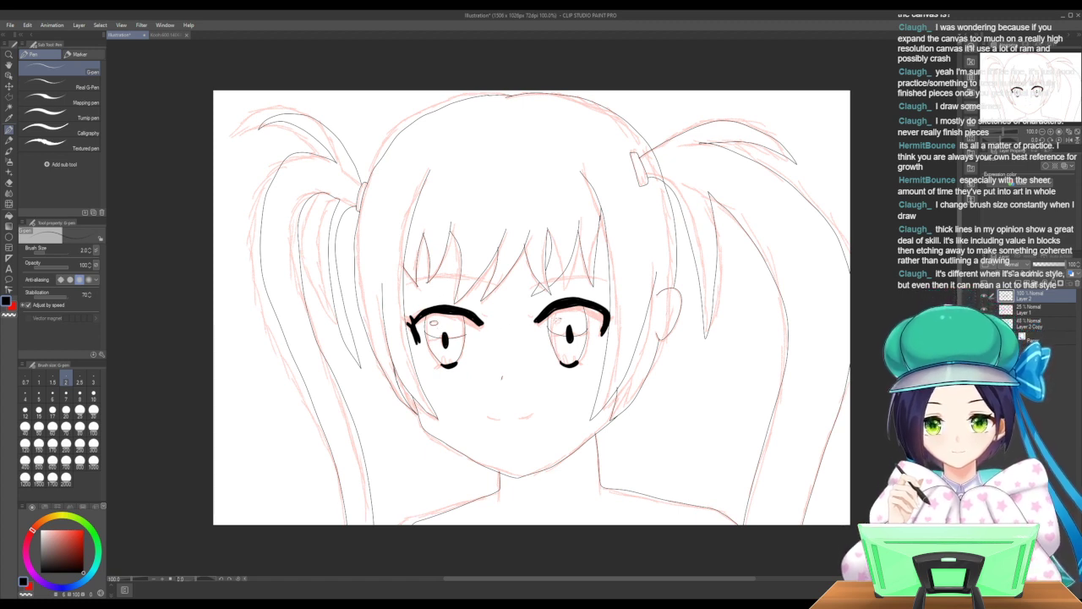
drag(557, 318, 557, 318)
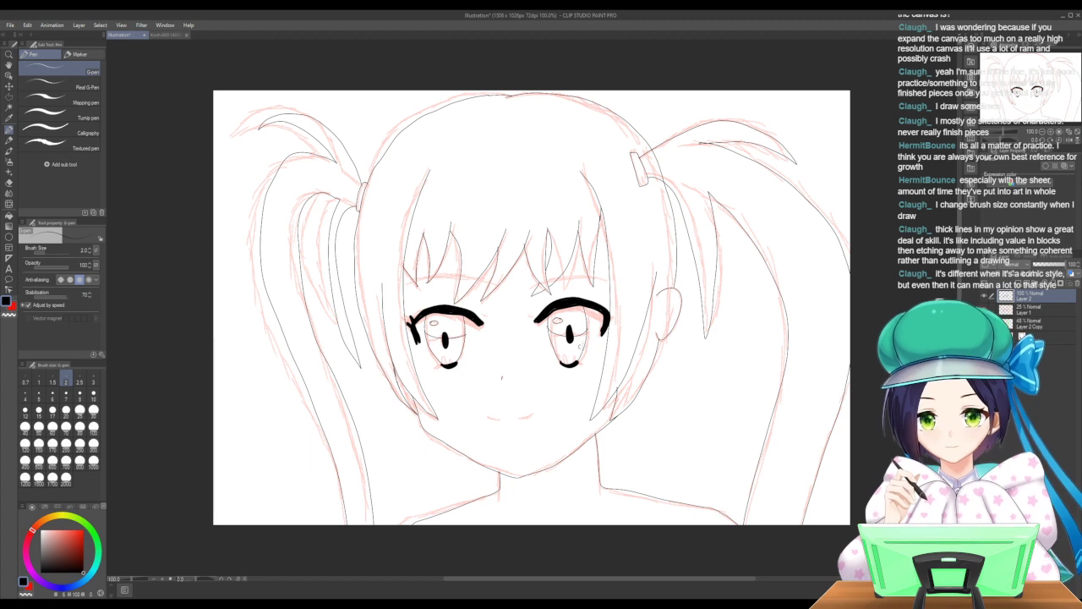
drag(457, 341, 457, 344)
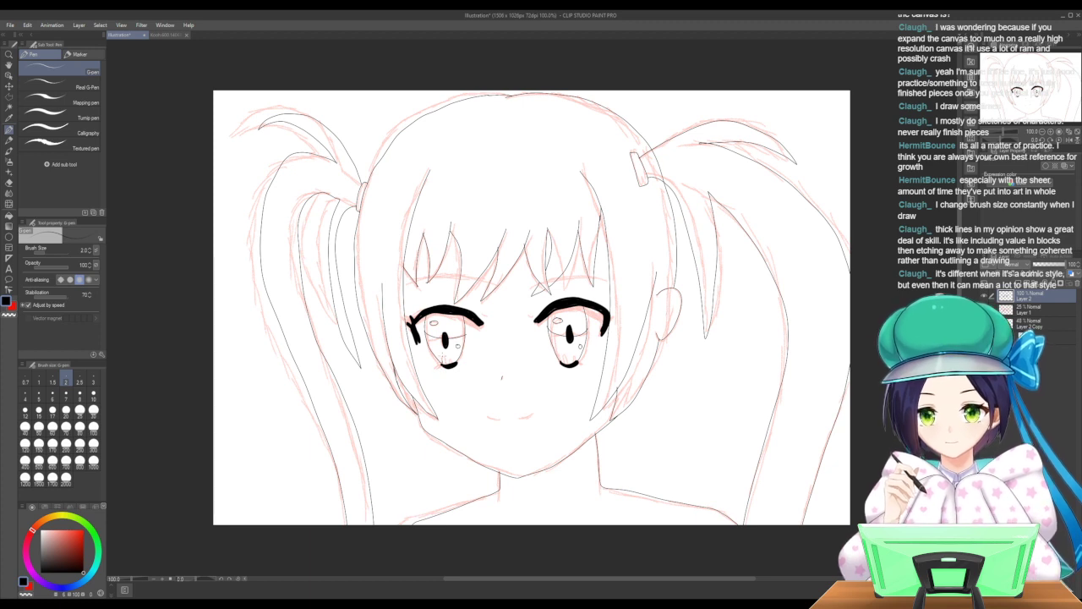
drag(439, 351, 448, 361)
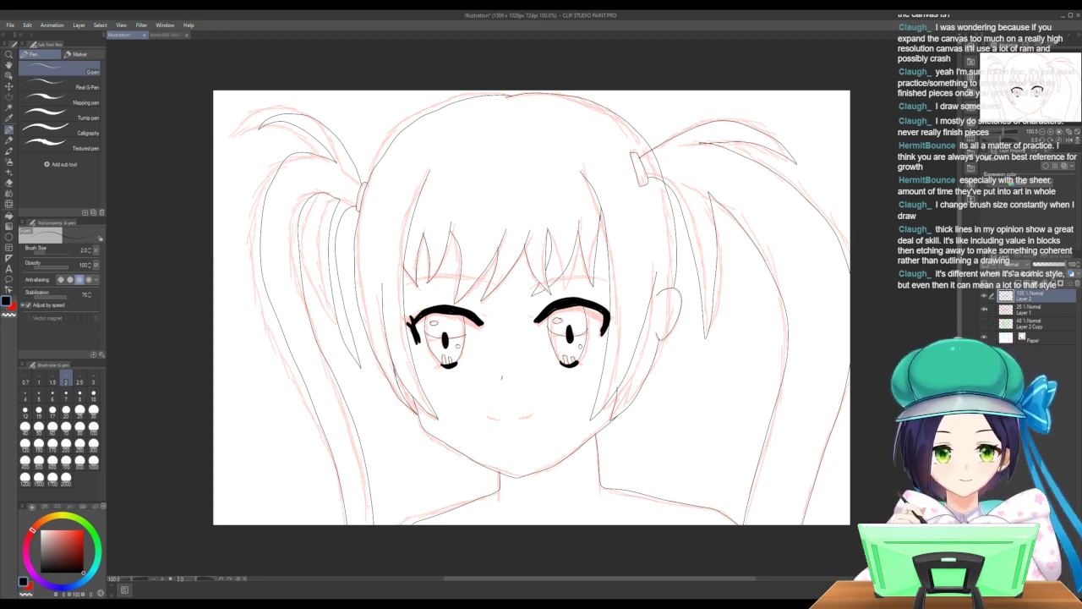
With the red sketch layer hidden, erase the right-hand pupil and redraw it as a solid oval using the G-pen at size 6.
click(984, 309)
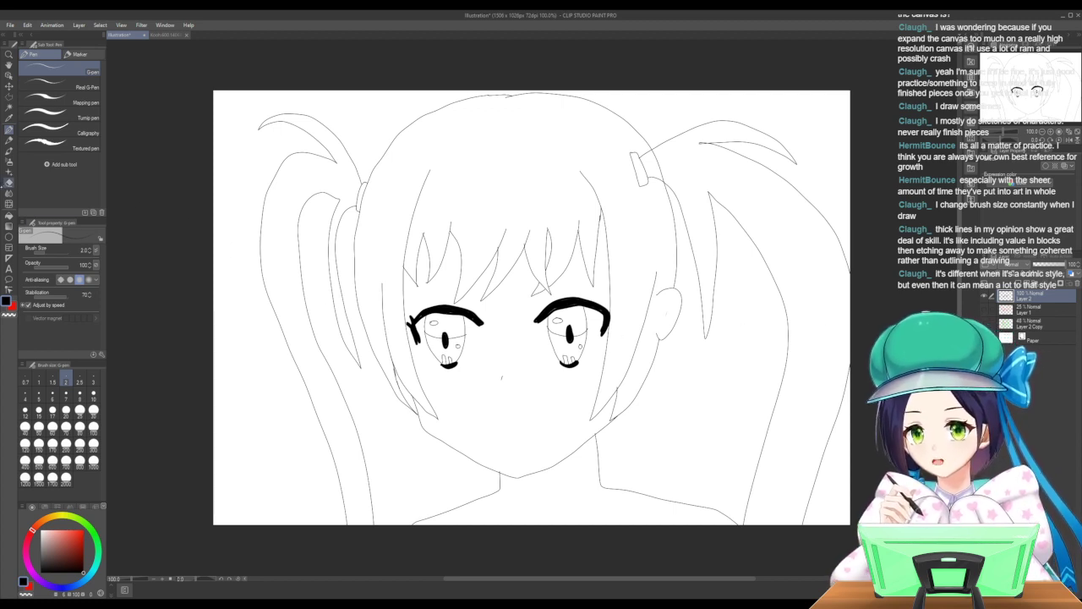
click(9, 183)
drag(567, 332, 573, 323)
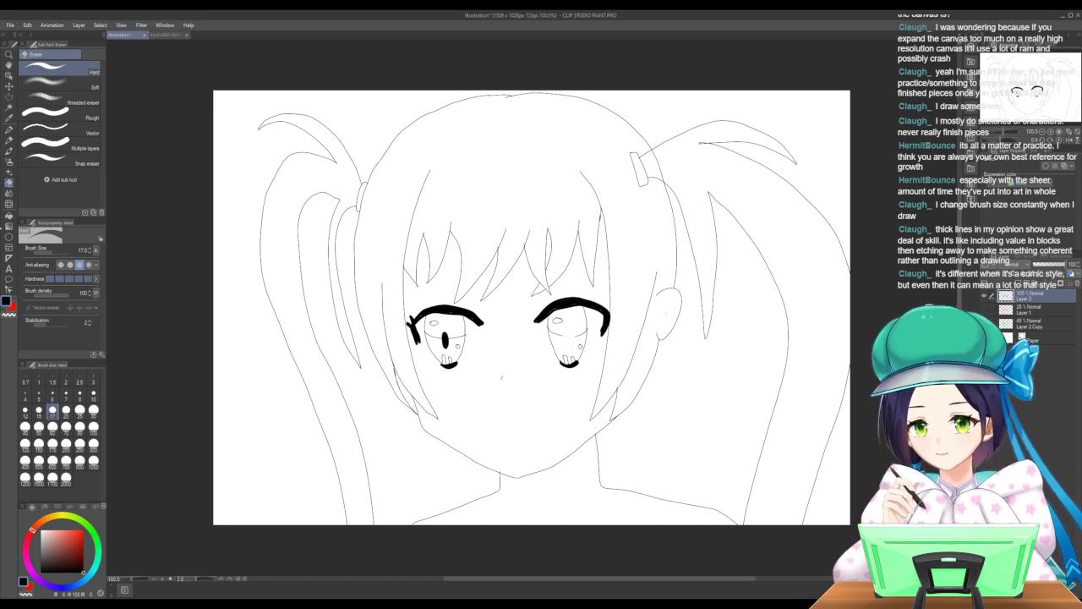
click(8, 130)
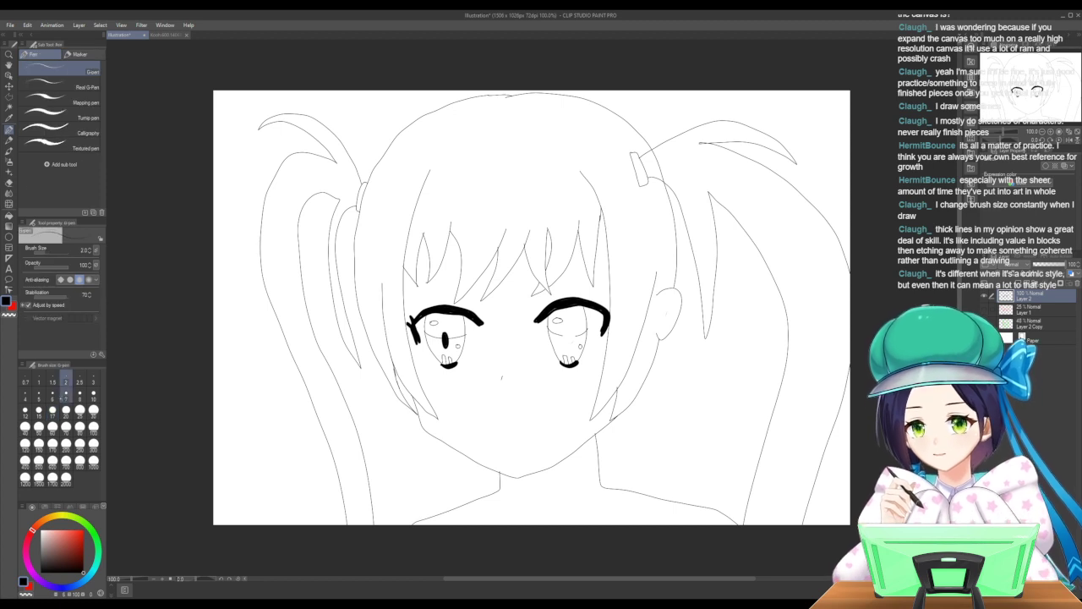
key(bracketright)
key(bracketright)
key(bracketright)
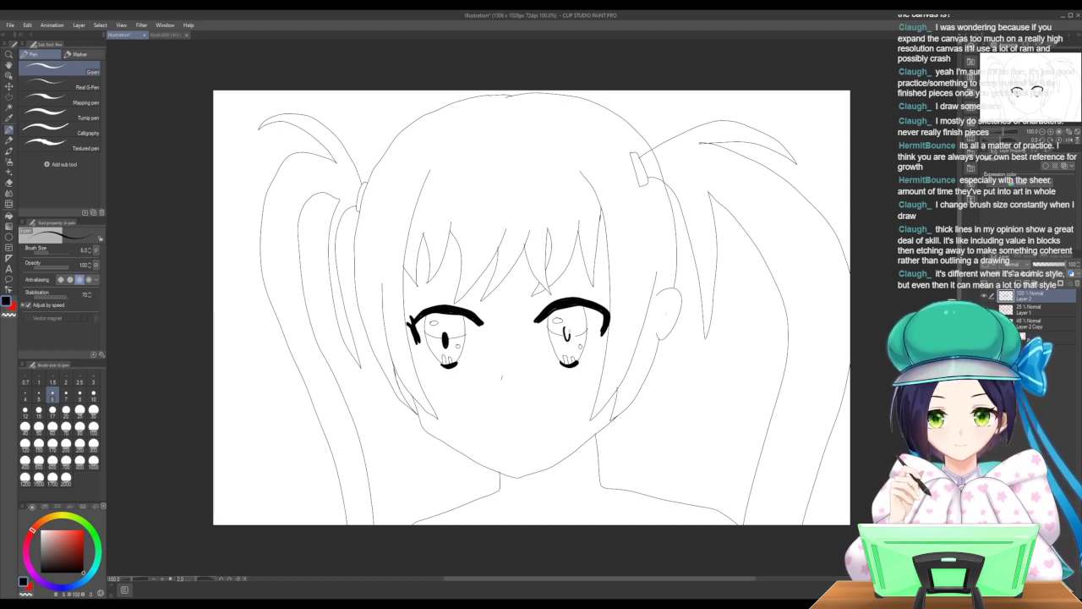
drag(563, 329, 568, 339)
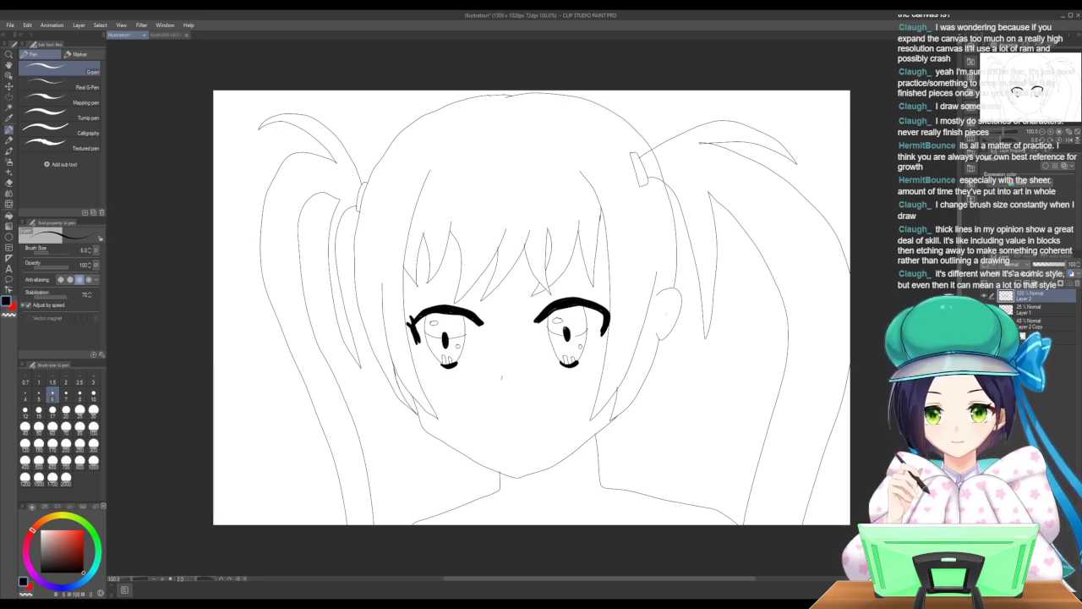
drag(567, 328, 569, 338)
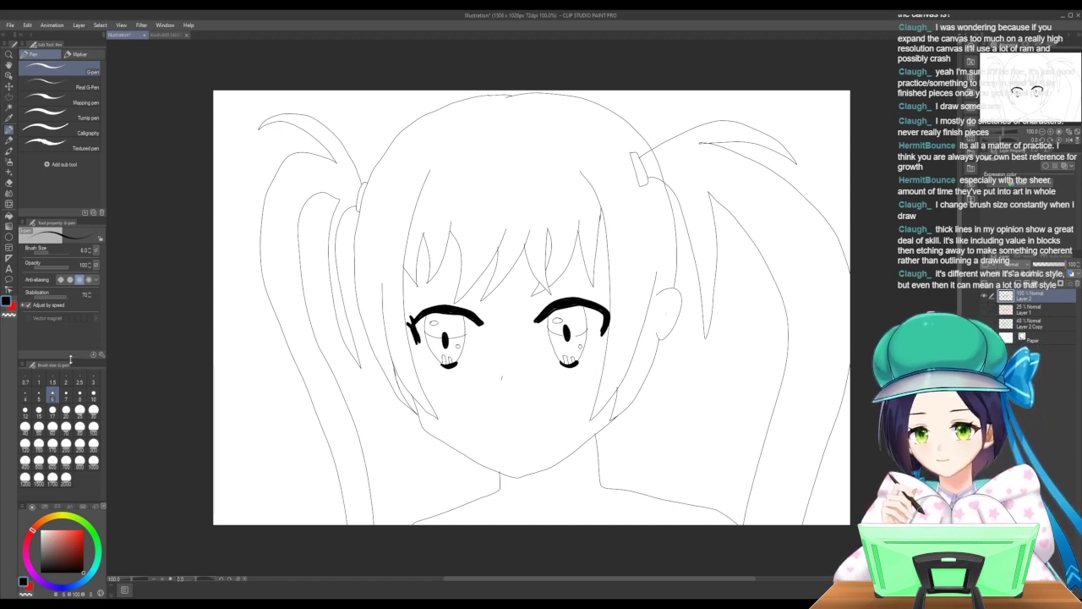
Draw the mouth as two short thin strokes above the sketched one at pen size 2, showing the sketch layer only meanwhile.
click(66, 387)
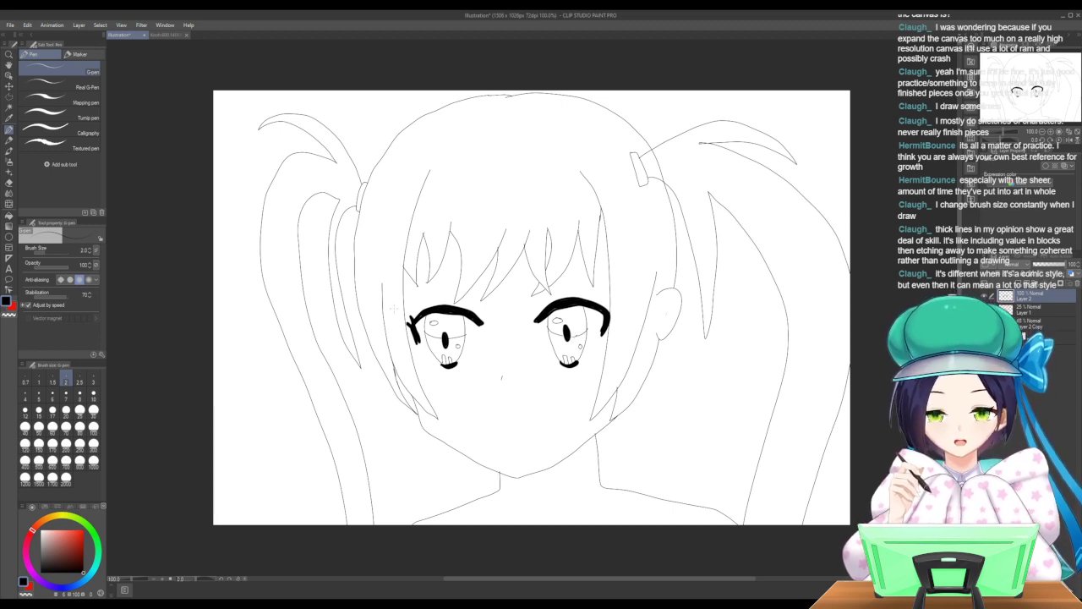
click(8, 183)
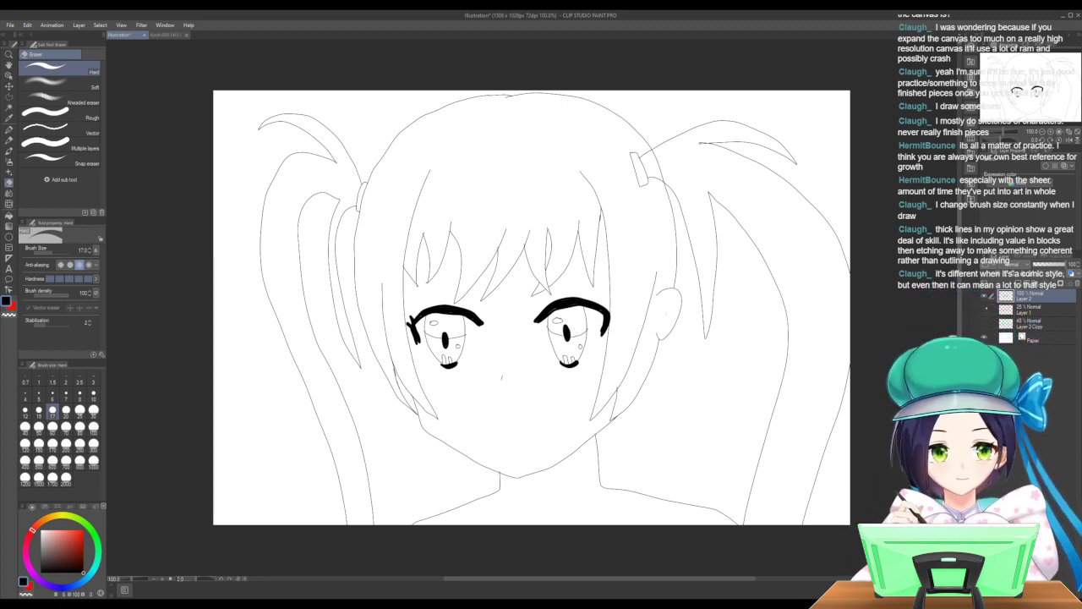
click(984, 309)
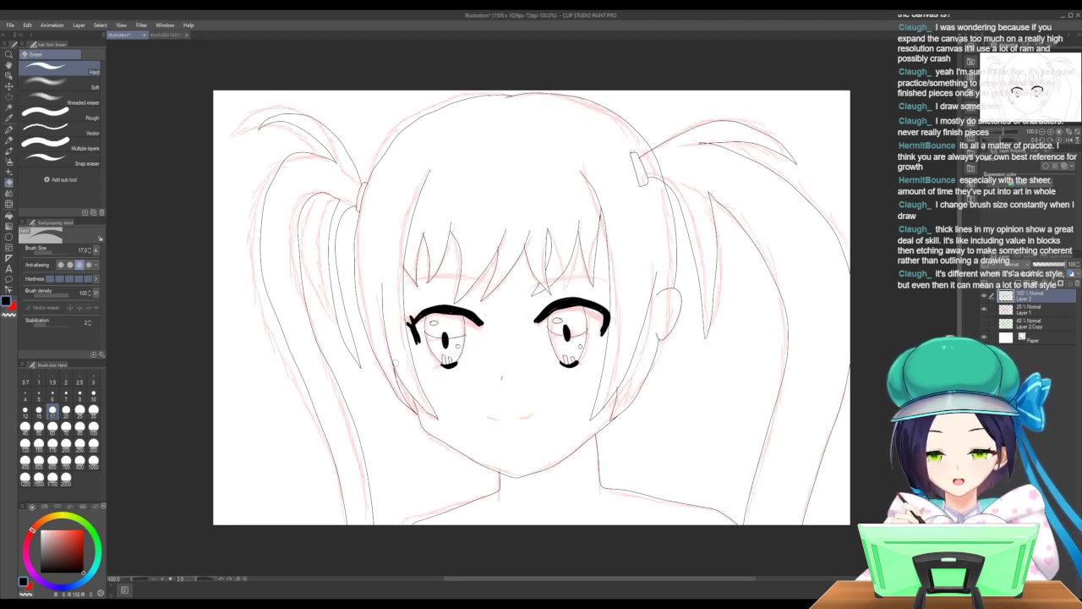
key(p)
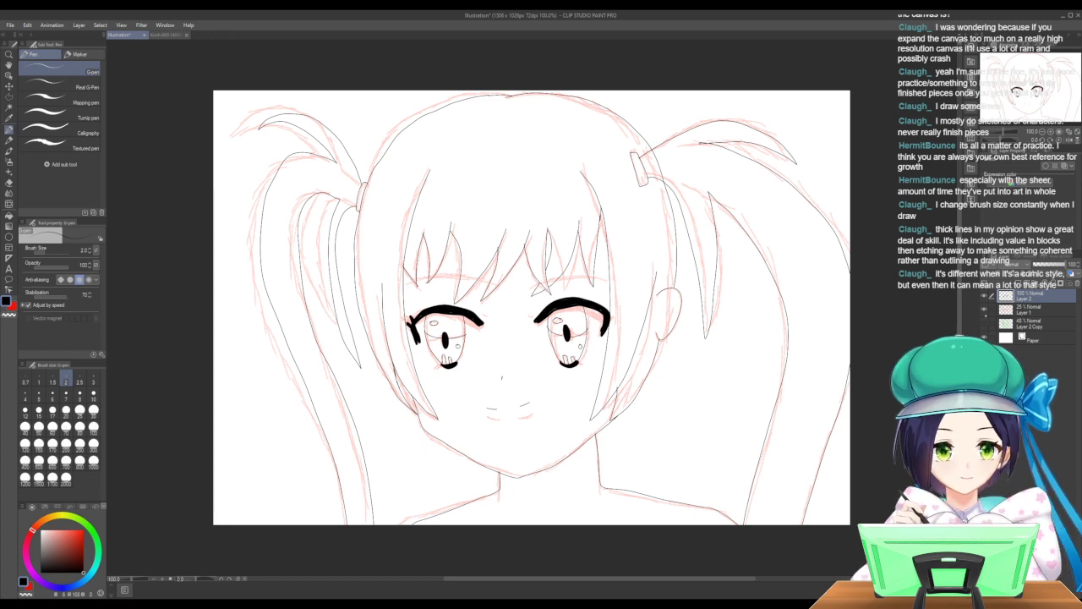
click(985, 310)
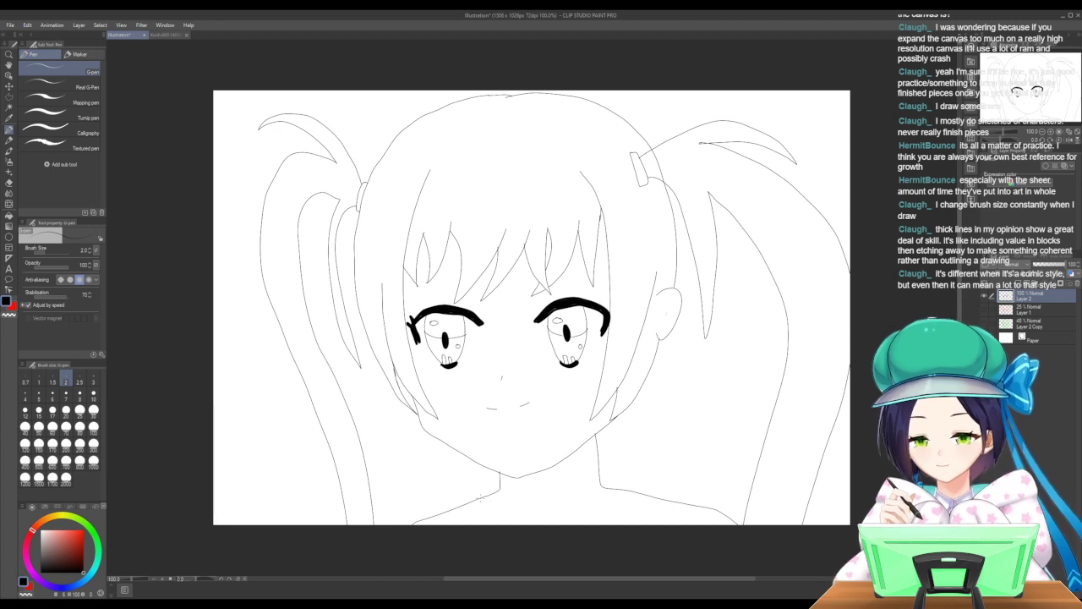
Try to draw wide shoulder straps with thin lines over both shoulders.
drag(482, 500, 497, 523)
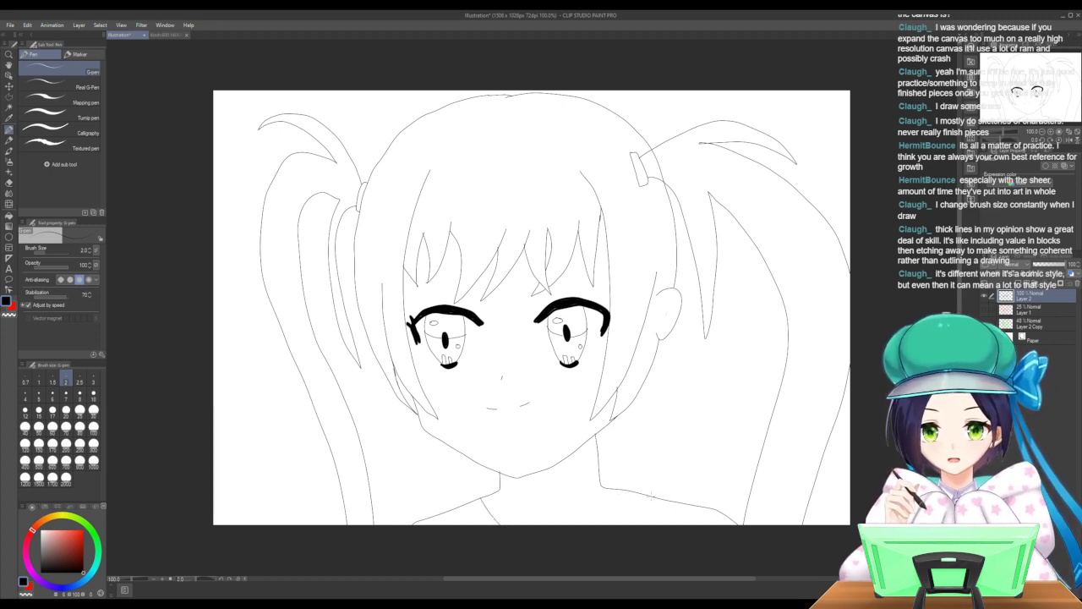
drag(650, 511, 634, 524)
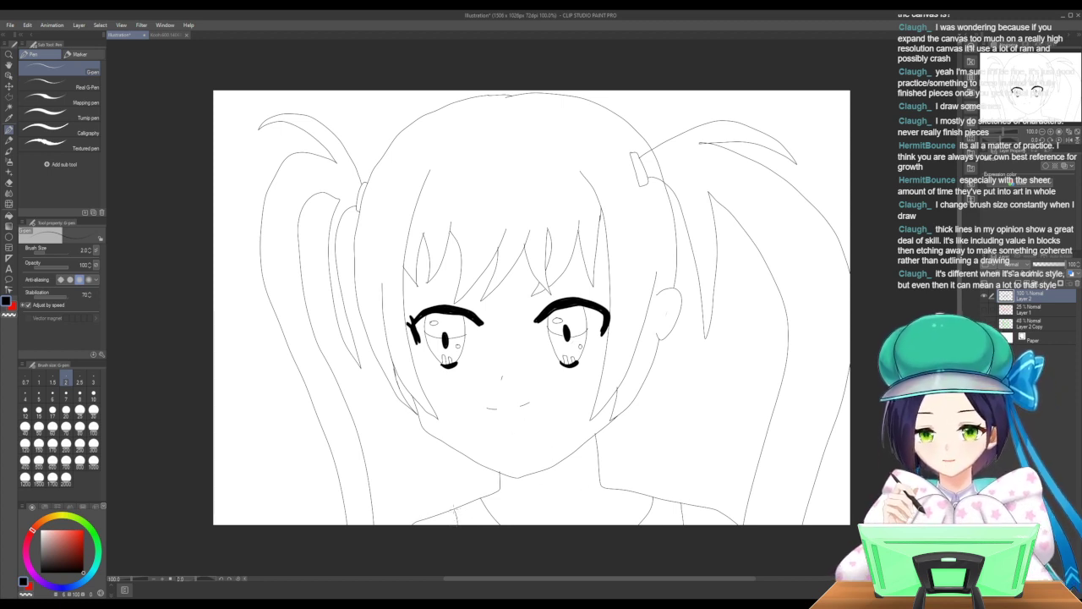
drag(455, 506, 477, 494)
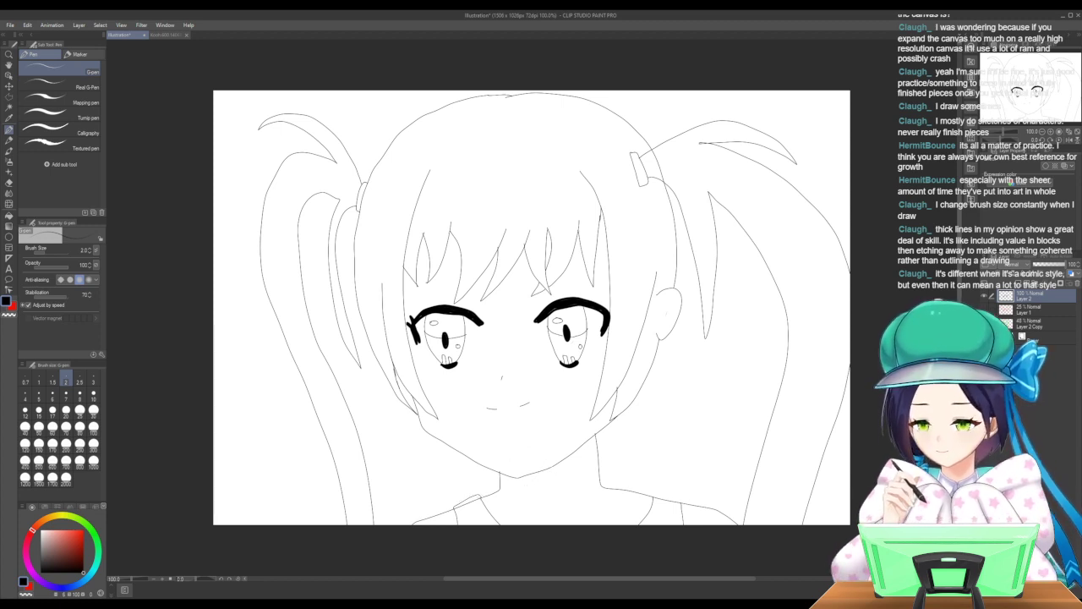
key(ctrl+z)
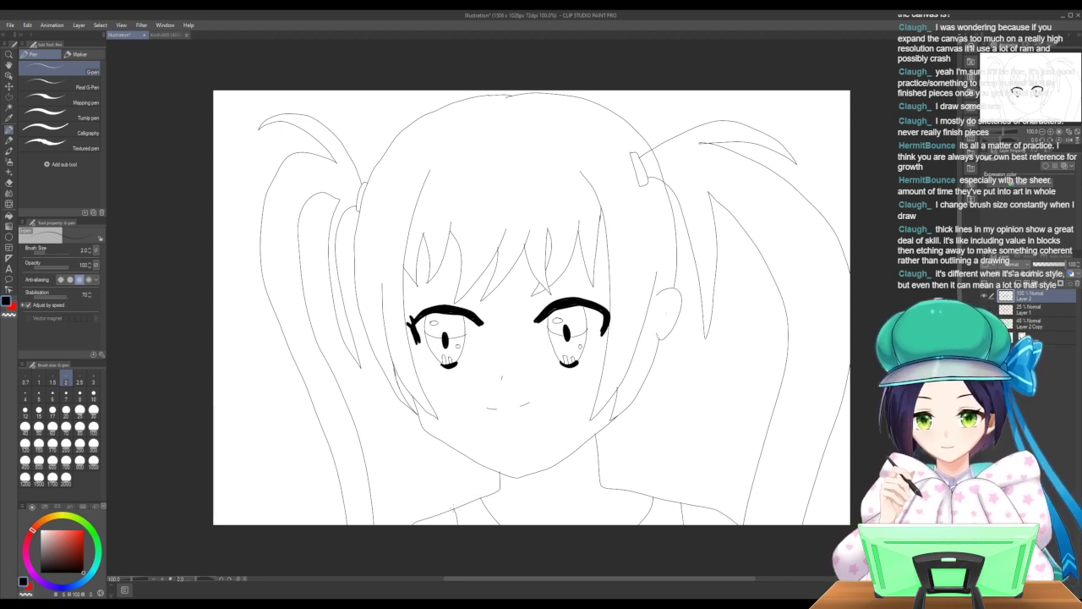
drag(454, 506, 478, 493)
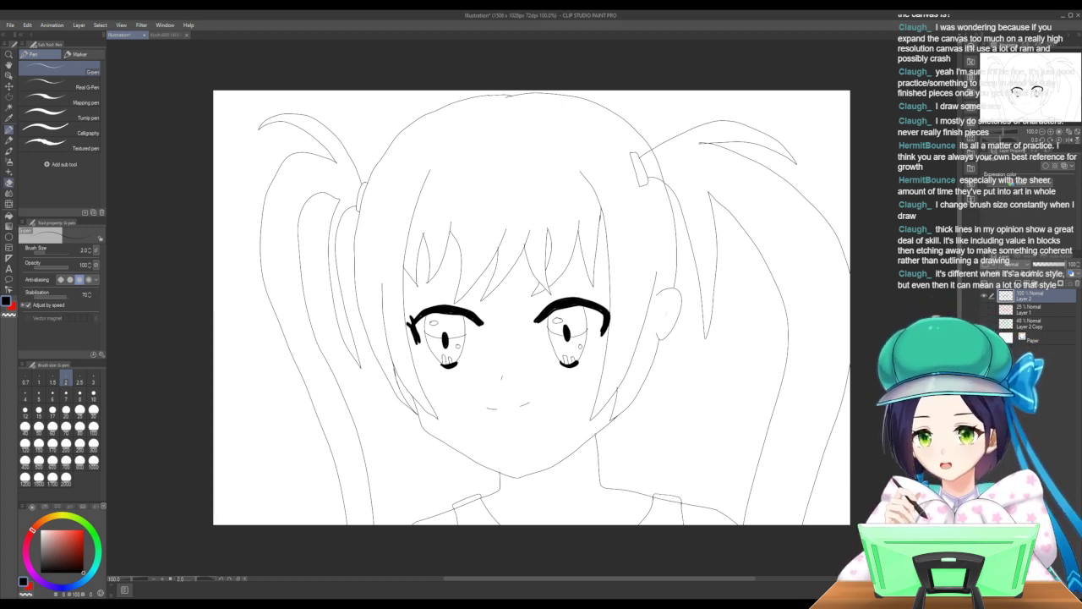
Undo the wide strap lines and redraw narrower straps closer to the neck on both shoulders.
key(ctrl+z)
key(ctrl+z)
key(ctrl+z)
key(ctrl+z)
key(ctrl+z)
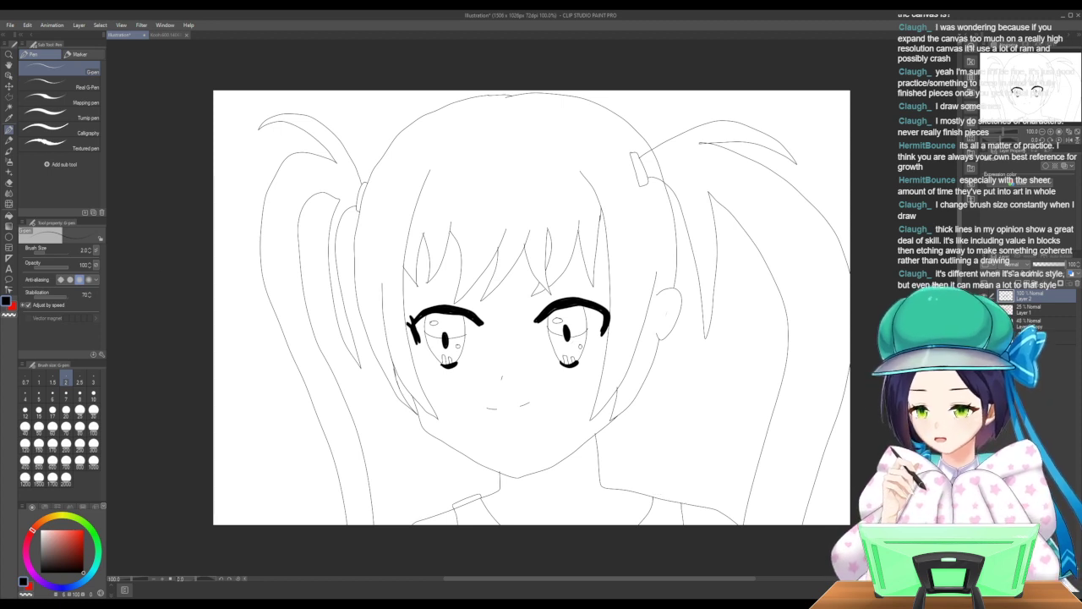
key(ctrl+z)
key(ctrl+z)
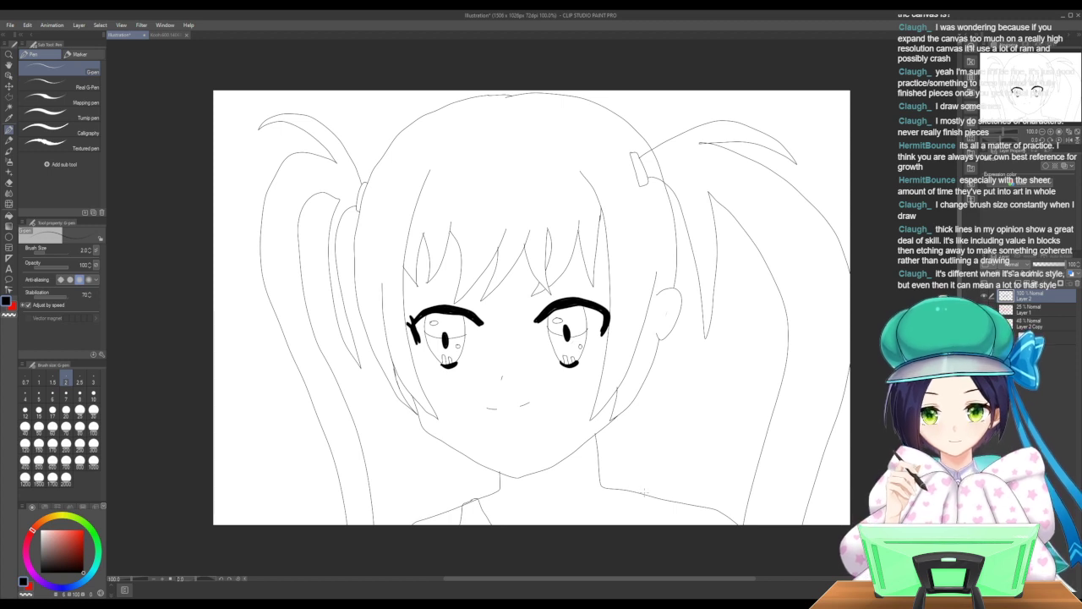
drag(640, 489, 627, 517)
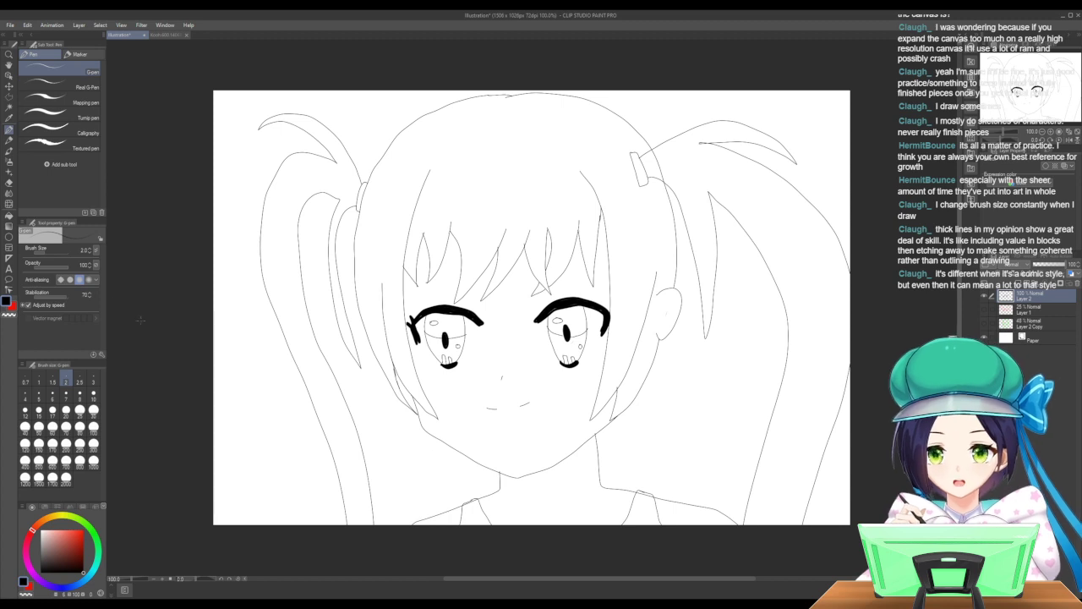
Erase the right-hand mouth stroke and redraw it level, and draw thin arched eyebrows above both eyes with the G-pen at size 2.
click(10, 184)
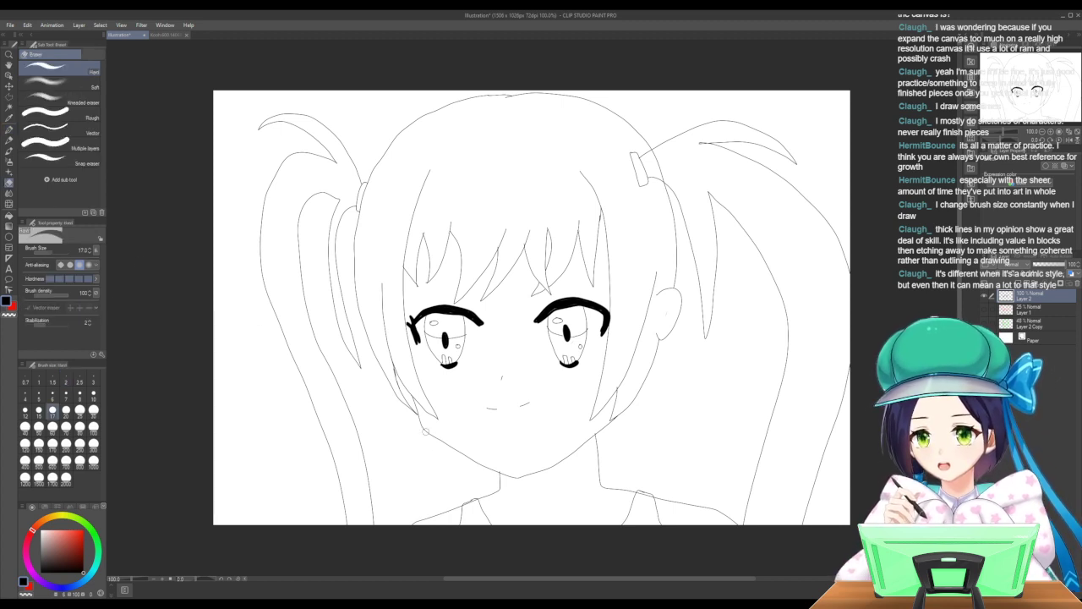
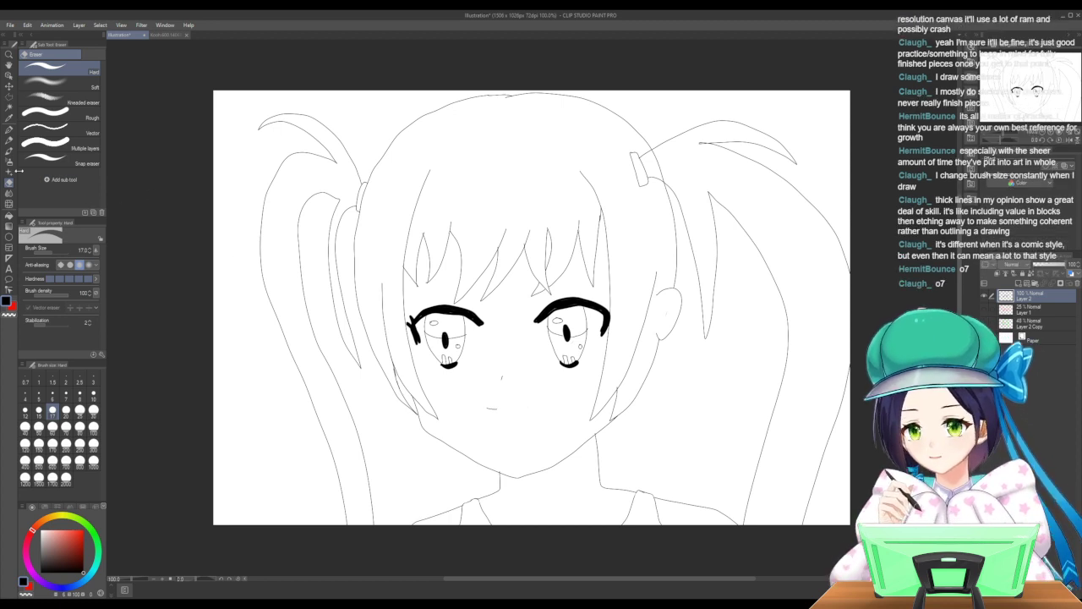
click(8, 128)
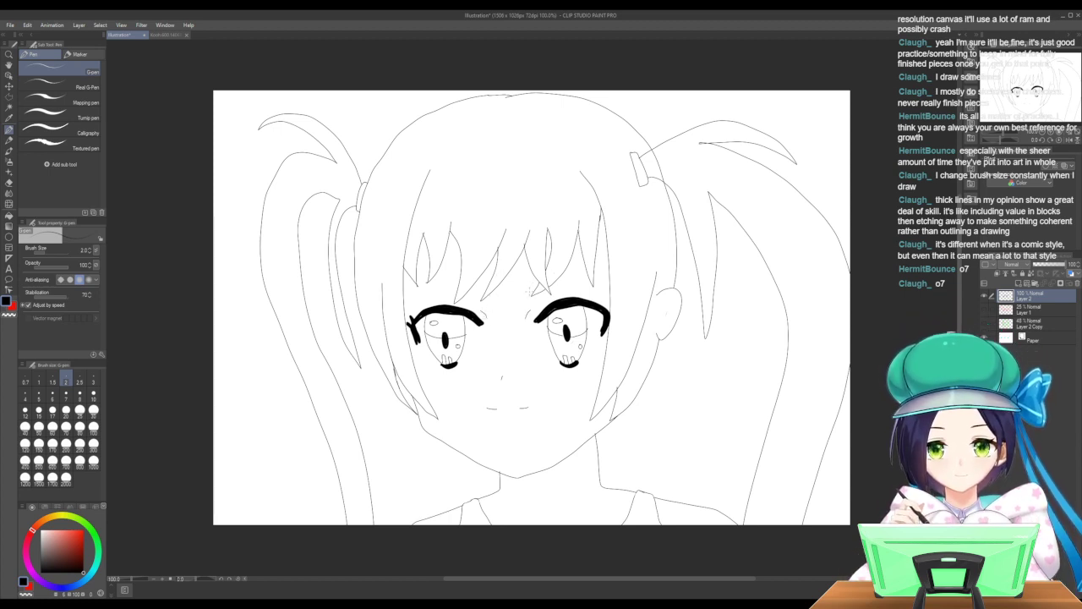
drag(534, 290, 606, 273)
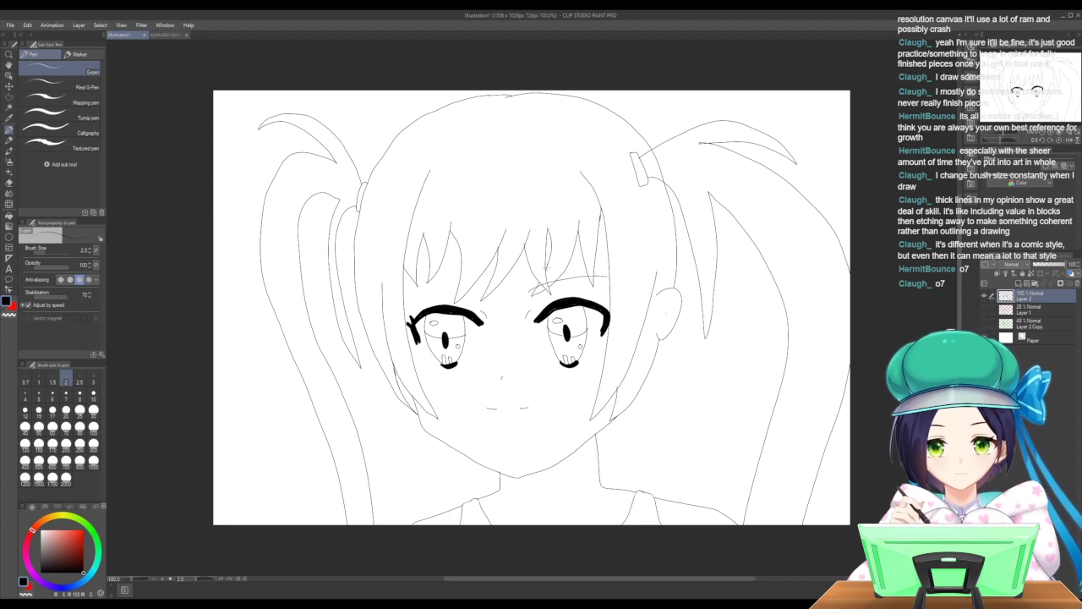
drag(495, 296, 460, 287)
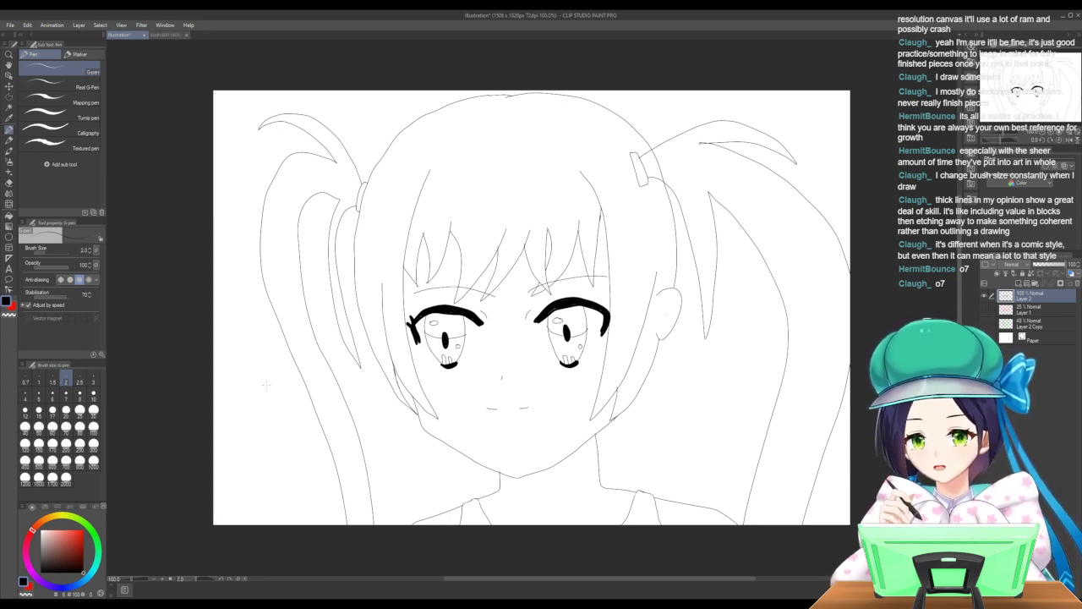
Draw hair highlights on the crown: two small ovals and two curved teardrop shapes between them, using the thin G-pen.
click(8, 183)
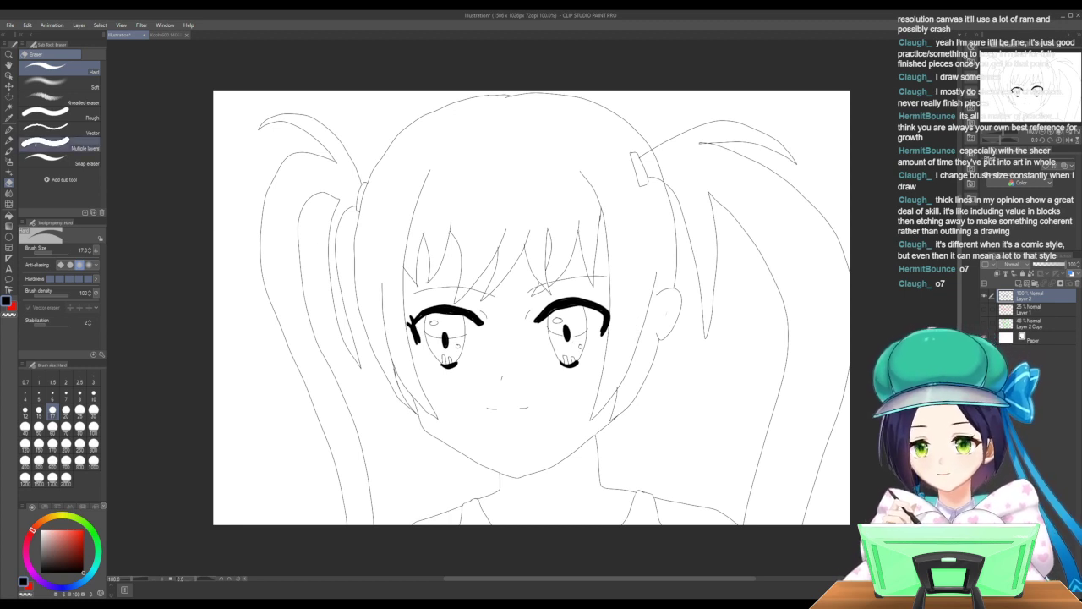
click(9, 129)
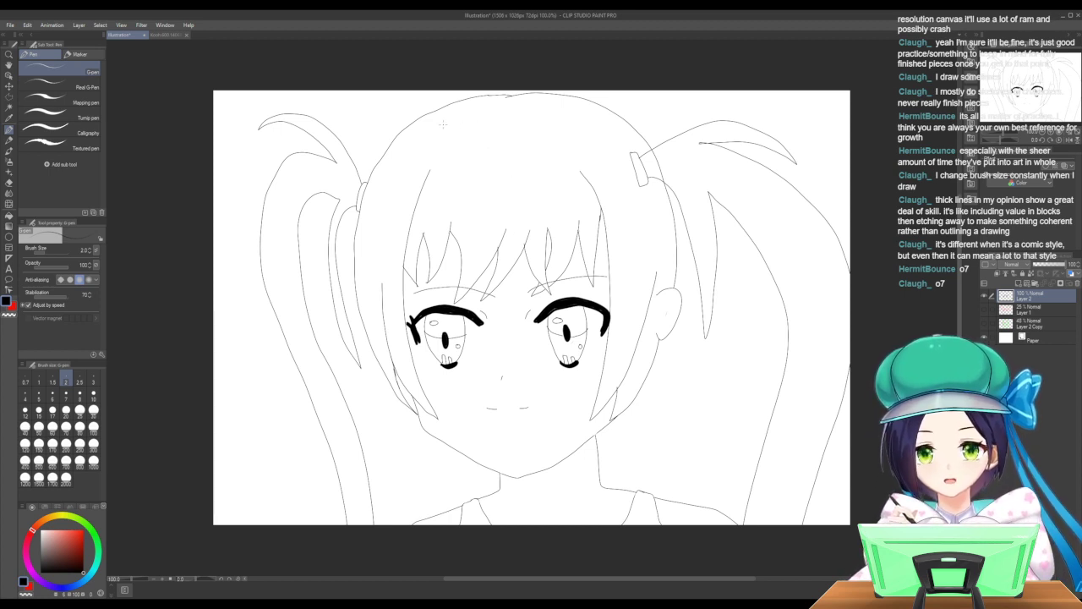
mouse_move(443, 124)
mouse_down()
mouse_move(467, 116)
mouse_move(474, 127)
mouse_move(444, 131)
mouse_move(445, 120)
mouse_up()
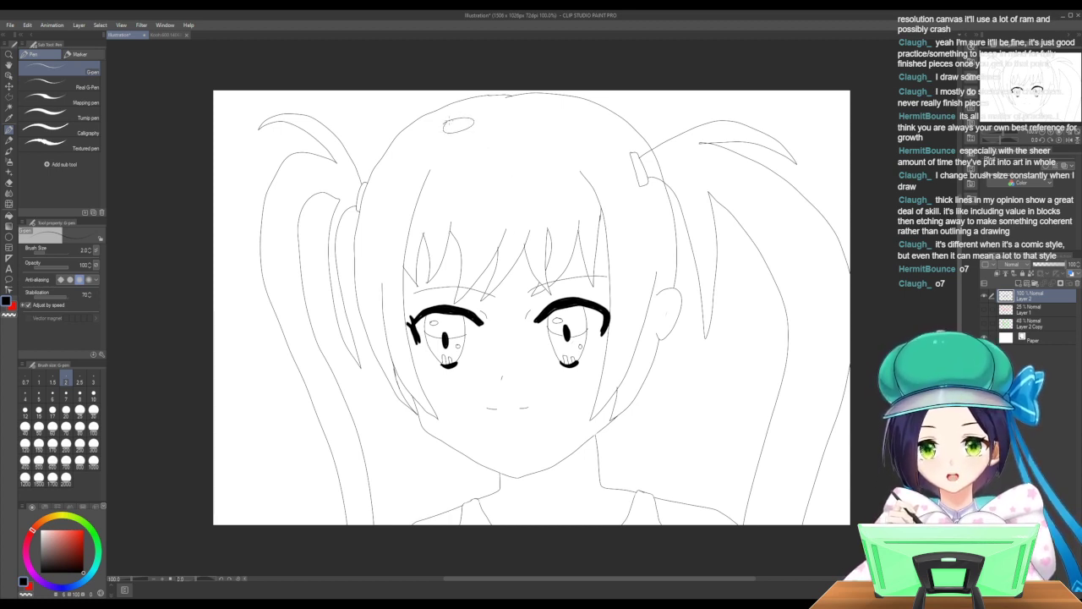
mouse_move(556, 108)
mouse_down()
mouse_move(566, 106)
mouse_move(557, 108)
mouse_up()
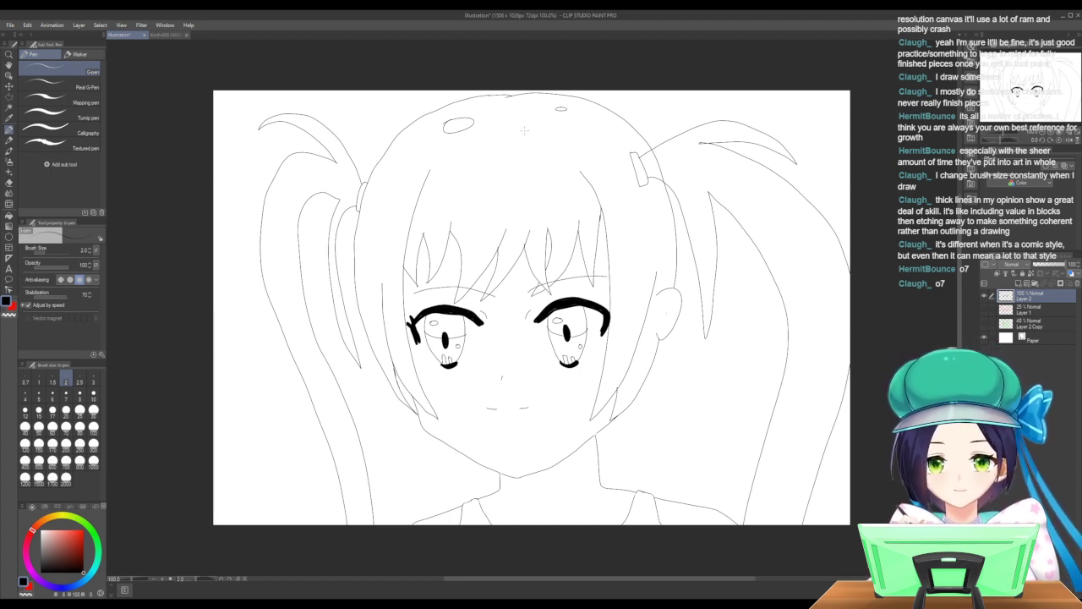
mouse_move(507, 113)
mouse_down()
mouse_move(530, 147)
mouse_move(539, 124)
mouse_move(509, 110)
mouse_move(551, 104)
mouse_move(518, 133)
mouse_move(502, 117)
mouse_move(486, 146)
mouse_move(490, 120)
mouse_up()
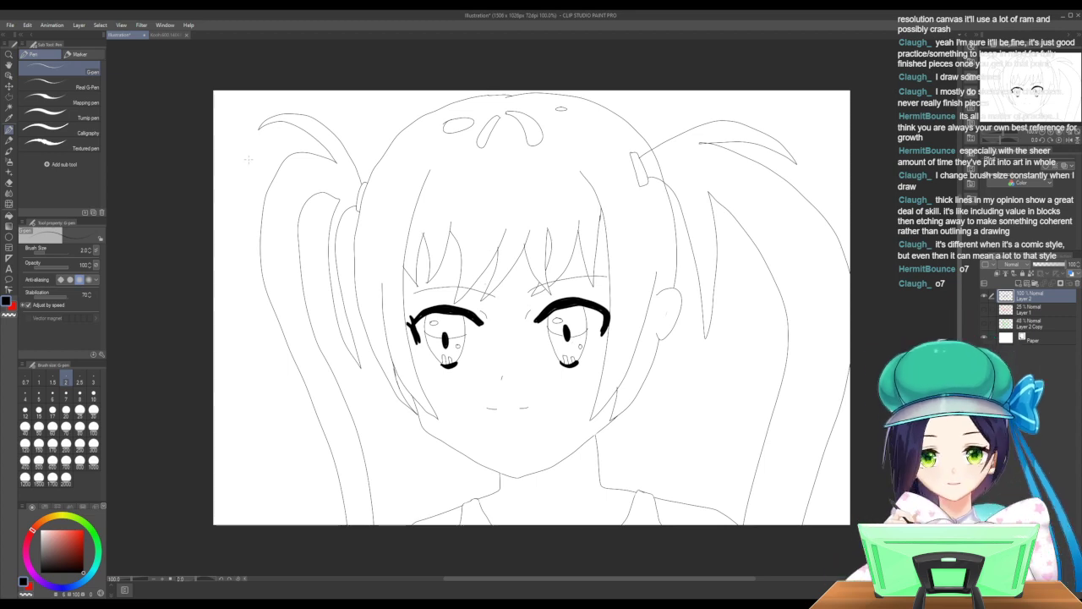
Check the Kooh reference illustration, and erase the whole left-hand twin tail with its loose strands, keeping its hair tie.
click(166, 34)
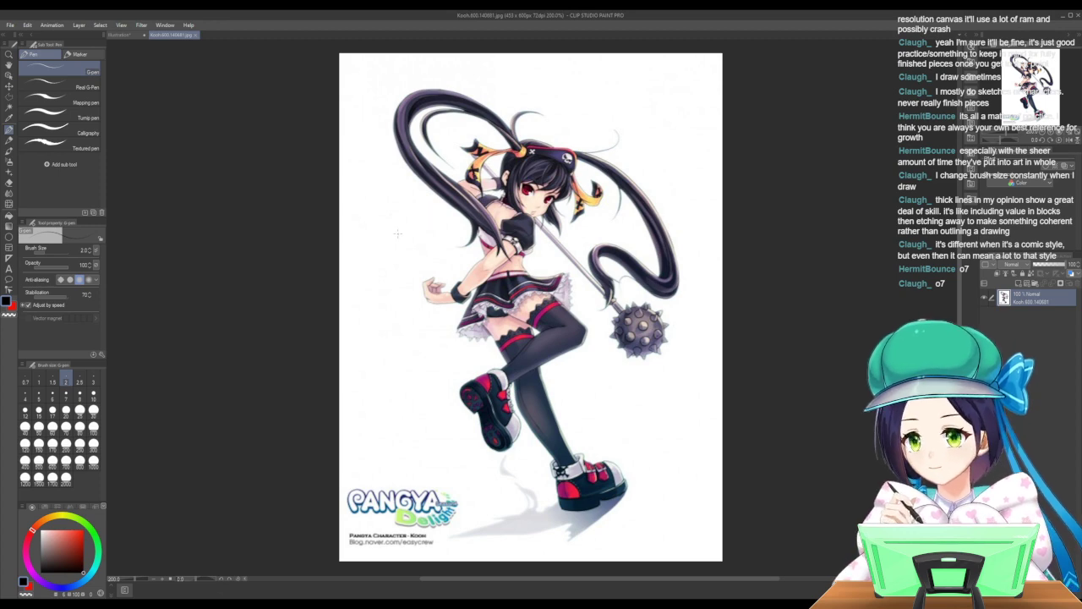
click(129, 34)
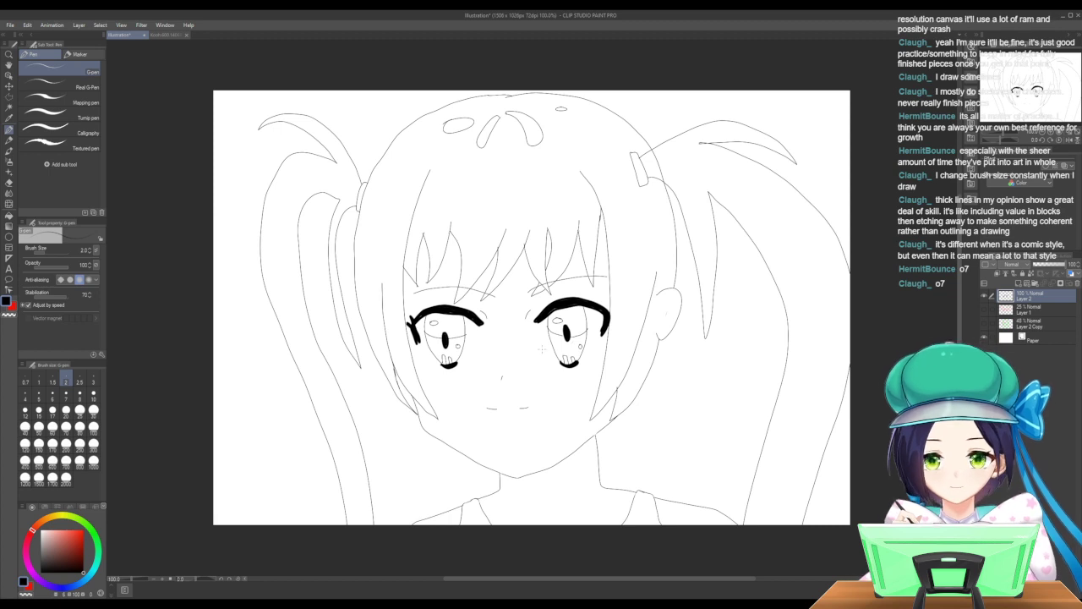
click(8, 183)
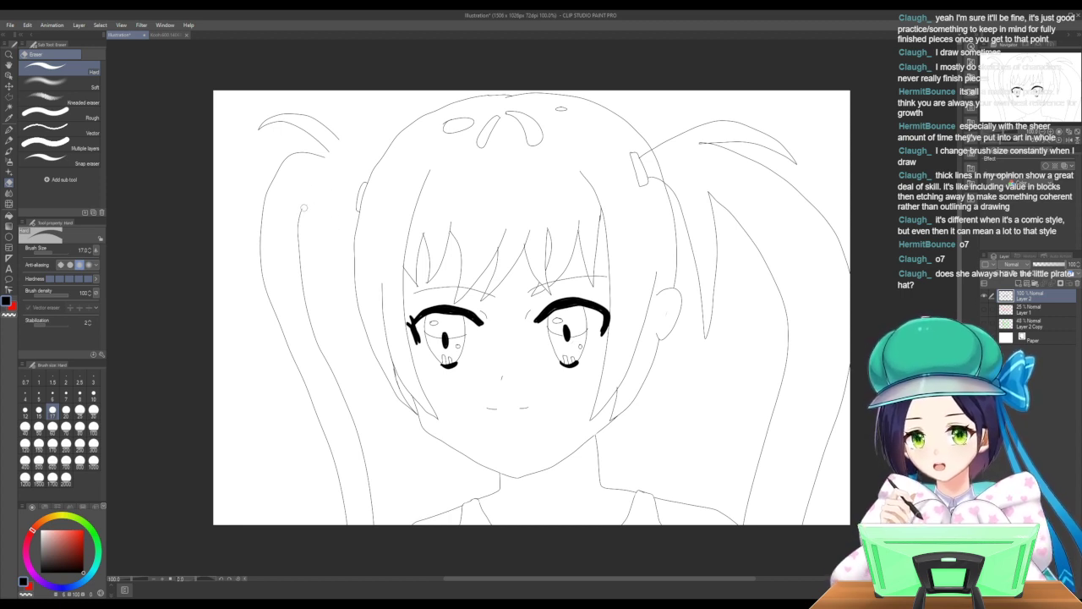
mouse_move(299, 260)
mouse_down()
mouse_move(307, 325)
mouse_move(307, 310)
mouse_move(357, 426)
mouse_move(373, 533)
mouse_move(357, 517)
mouse_move(346, 528)
mouse_move(336, 490)
mouse_up()
mouse_move(336, 490)
mouse_down()
mouse_move(346, 514)
mouse_move(264, 279)
mouse_move(259, 220)
mouse_move(272, 174)
mouse_move(298, 150)
mouse_move(325, 156)
mouse_up()
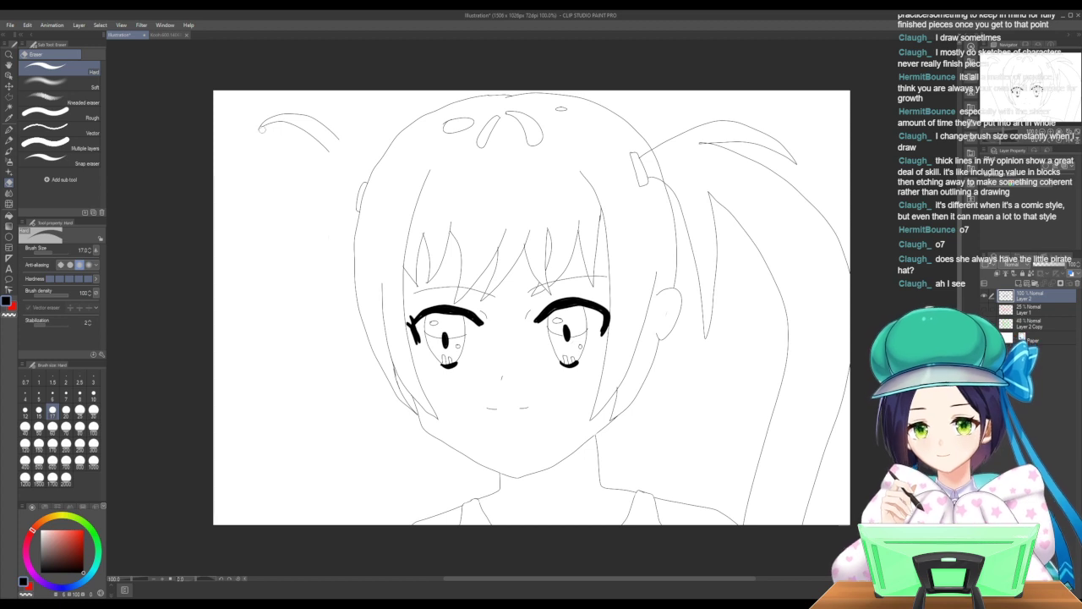
mouse_move(263, 128)
mouse_down()
mouse_move(279, 116)
mouse_move(312, 118)
mouse_move(337, 146)
mouse_move(321, 149)
mouse_move(272, 121)
mouse_move(258, 132)
mouse_up()
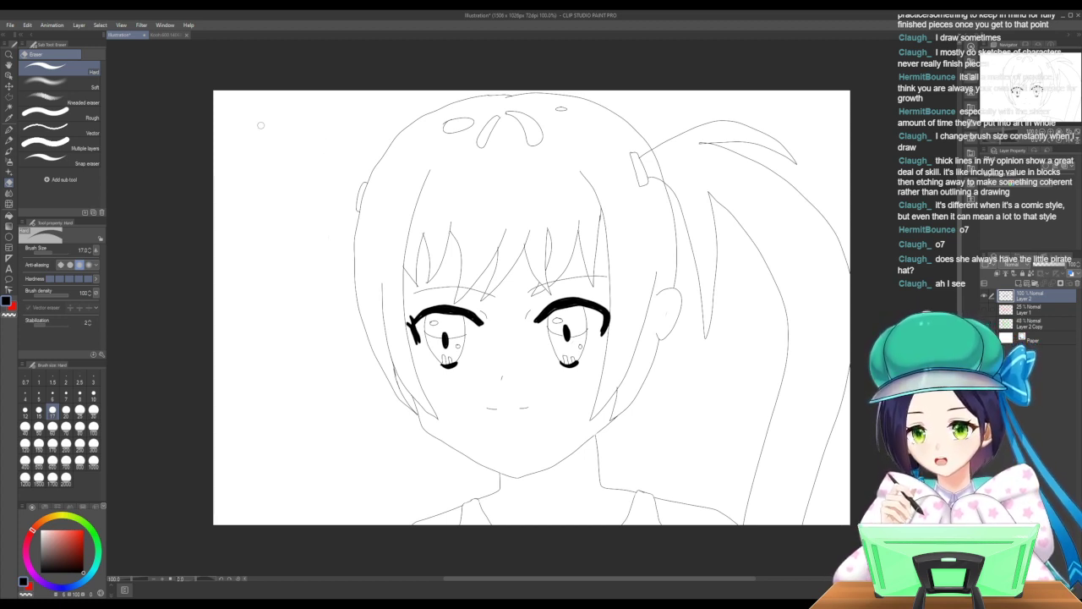
Redraw the left-hand twin tail as two long curves from the hair tie to the canvas edge, with short pointed inner strands.
key(p)
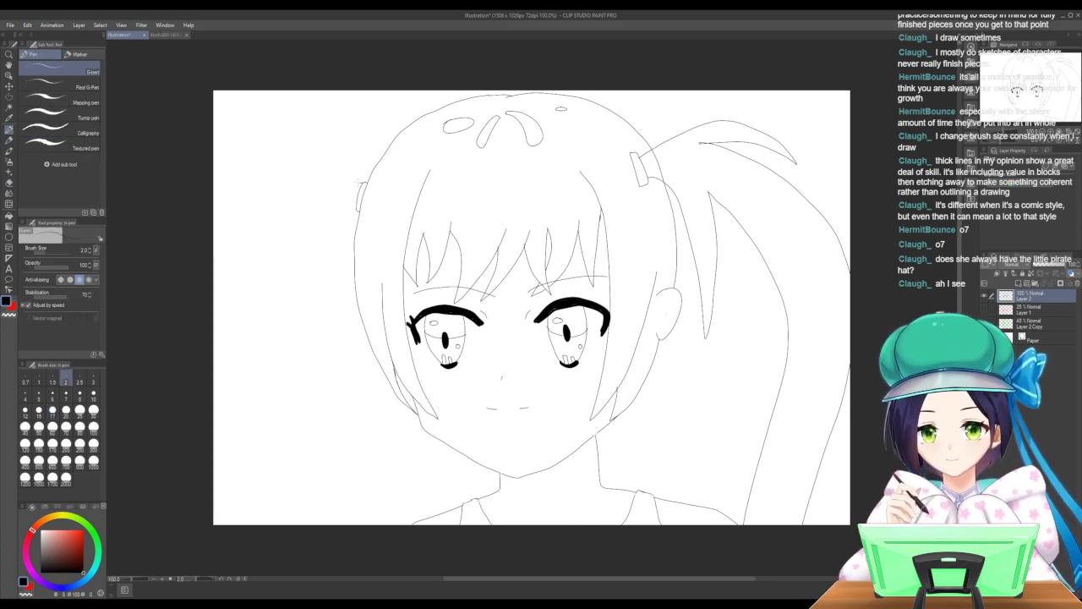
mouse_move(361, 183)
mouse_down()
mouse_move(298, 186)
mouse_move(268, 254)
mouse_move(285, 439)
mouse_move(280, 524)
mouse_up()
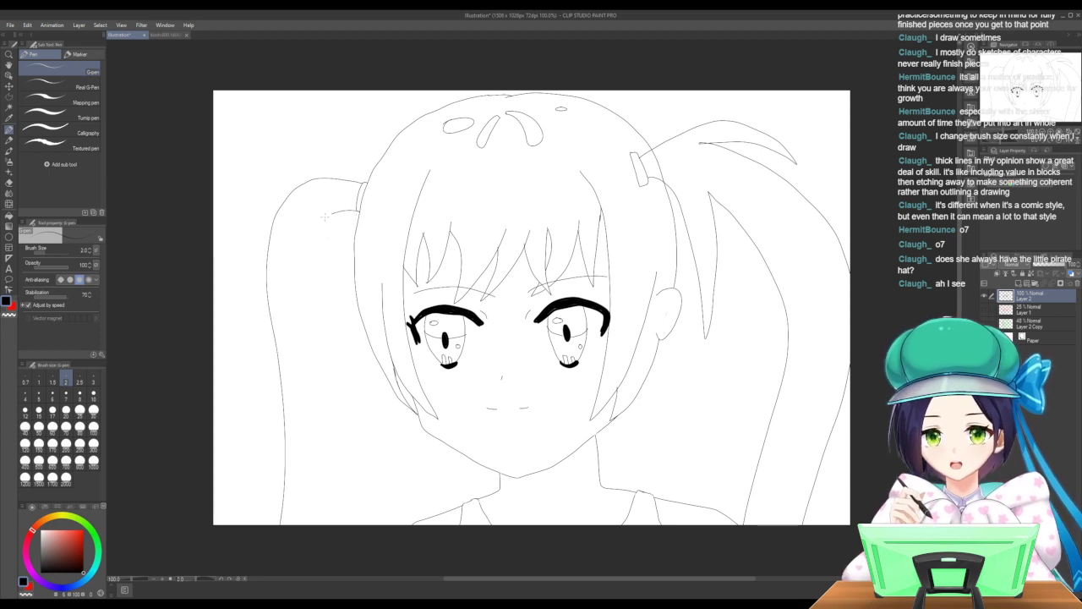
mouse_move(324, 217)
mouse_down()
mouse_move(309, 231)
mouse_move(299, 322)
mouse_move(311, 541)
mouse_up()
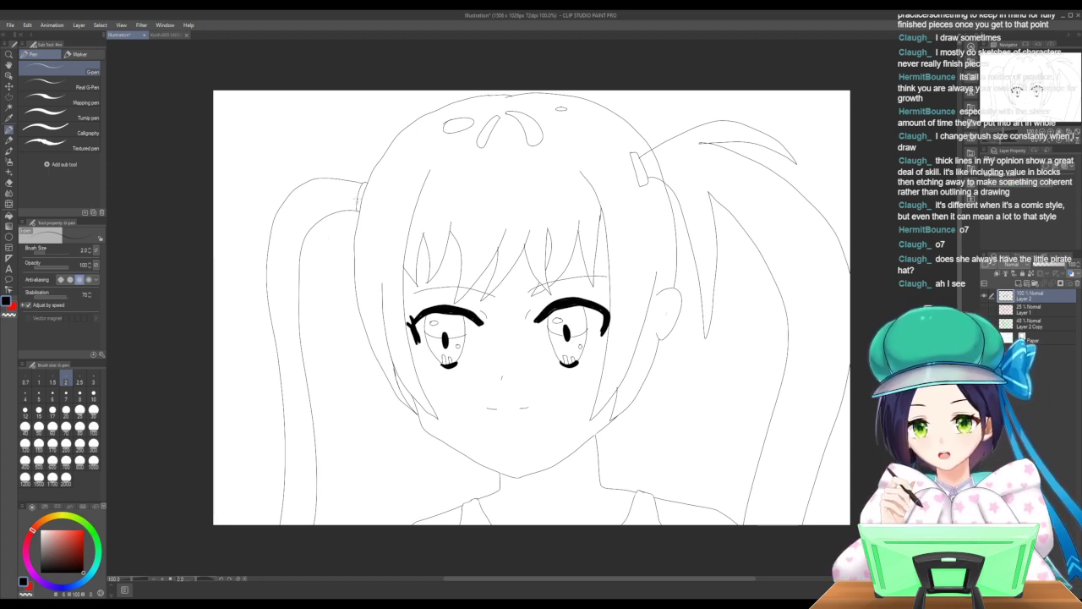
mouse_move(332, 206)
mouse_down()
mouse_move(312, 238)
mouse_move(322, 310)
mouse_move(331, 252)
mouse_move(357, 214)
mouse_up()
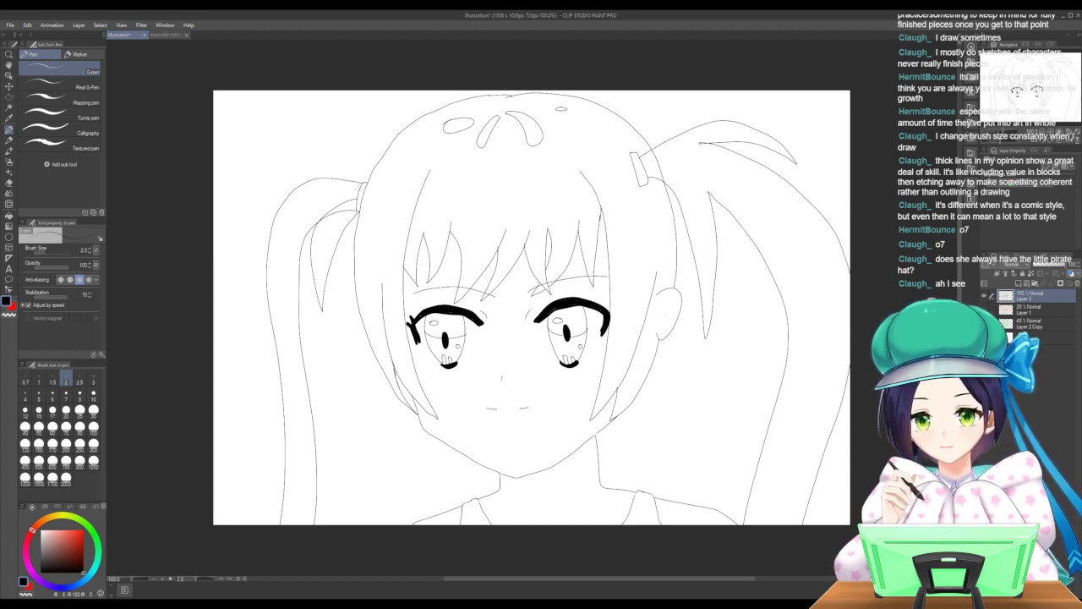
Draw loose strands above the left-hand twin tail, undo them, and redraw them longer and sweeping further outward.
mouse_move(354, 181)
mouse_down()
mouse_move(293, 162)
mouse_move(321, 156)
mouse_move(366, 185)
mouse_up()
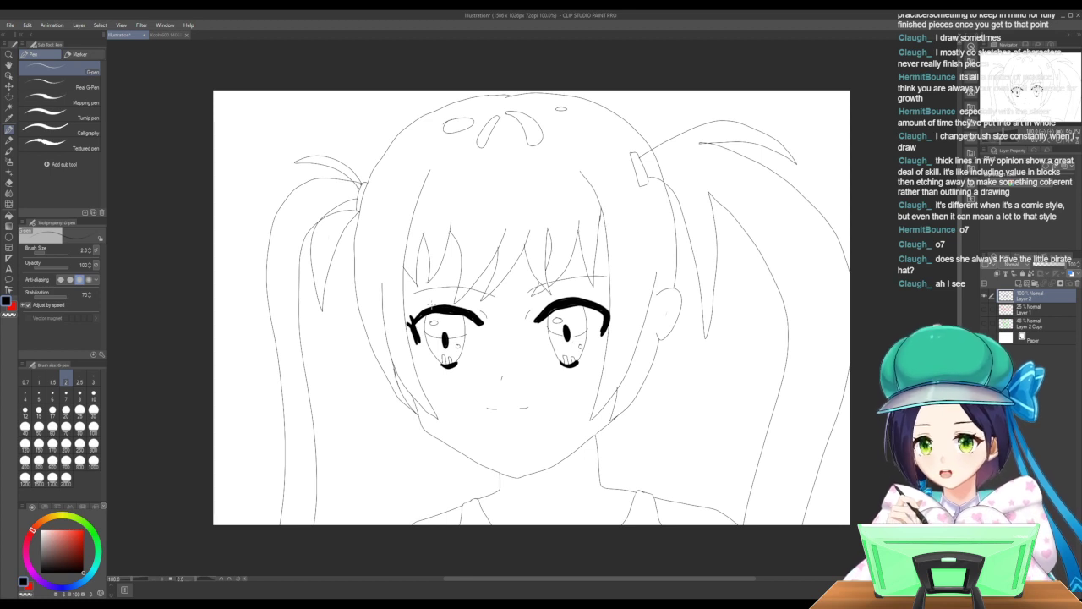
key(ctrl+z)
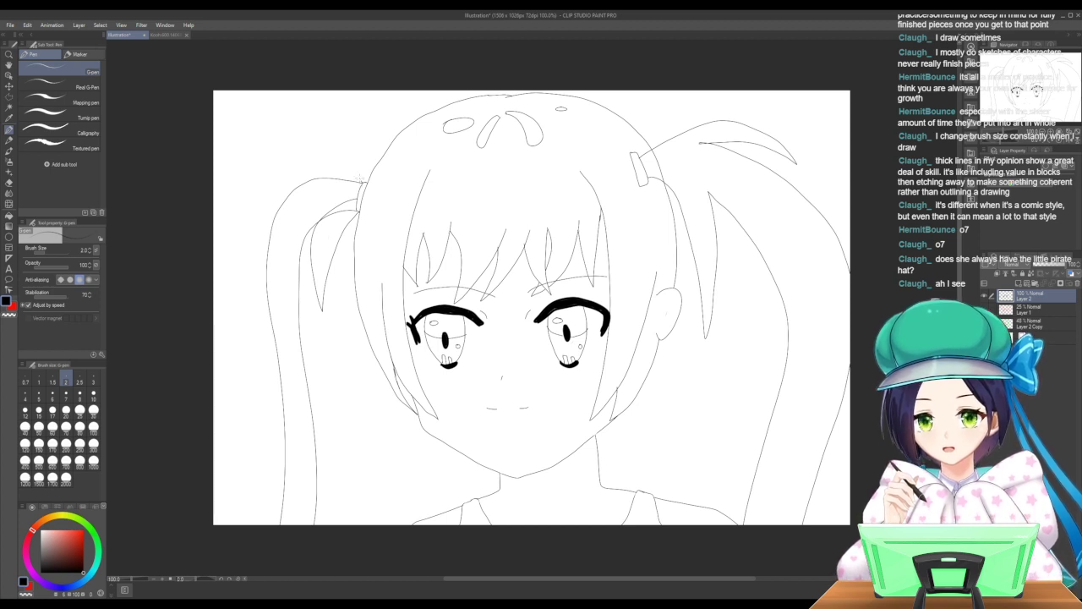
mouse_move(363, 180)
mouse_down()
mouse_move(295, 154)
mouse_move(257, 174)
mouse_move(340, 175)
mouse_up()
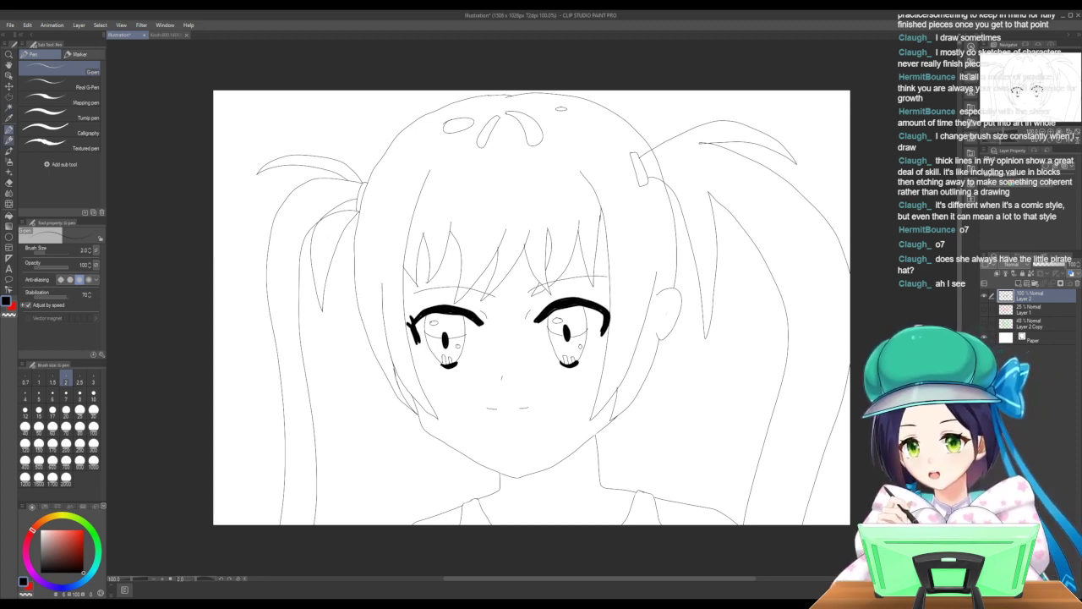
Erase the entire right-hand twin tail and its hair tie, undoing a trial repair of the head outline.
click(8, 181)
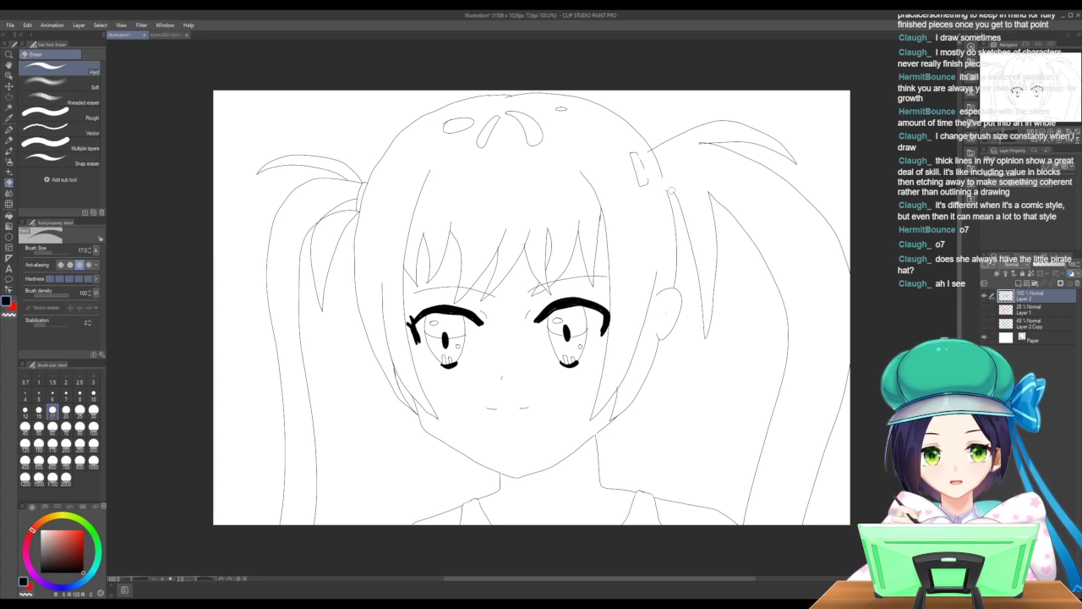
mouse_move(696, 254)
mouse_down()
mouse_move(705, 338)
mouse_move(717, 187)
mouse_move(714, 245)
mouse_move(707, 215)
mouse_move(755, 247)
mouse_move(742, 224)
mouse_move(788, 308)
mouse_move(742, 520)
mouse_move(810, 528)
mouse_move(803, 519)
mouse_move(833, 454)
mouse_move(820, 470)
mouse_move(856, 335)
mouse_move(850, 262)
mouse_move(853, 272)
mouse_move(827, 218)
mouse_move(788, 178)
mouse_move(699, 142)
mouse_move(737, 139)
mouse_move(792, 159)
mouse_move(770, 141)
mouse_move(783, 145)
mouse_move(714, 121)
mouse_move(654, 150)
mouse_up()
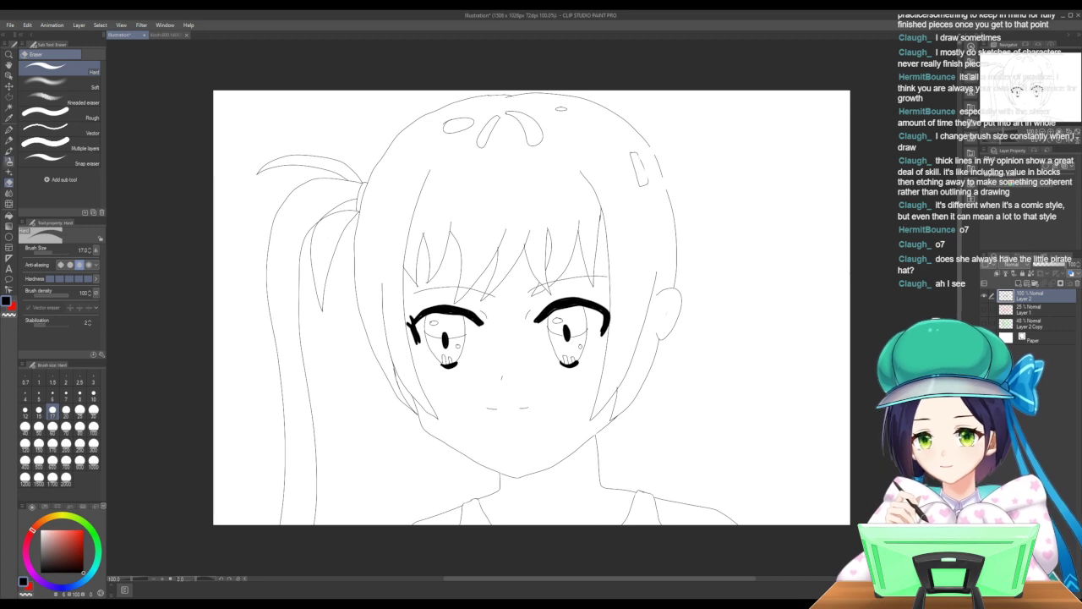
click(8, 128)
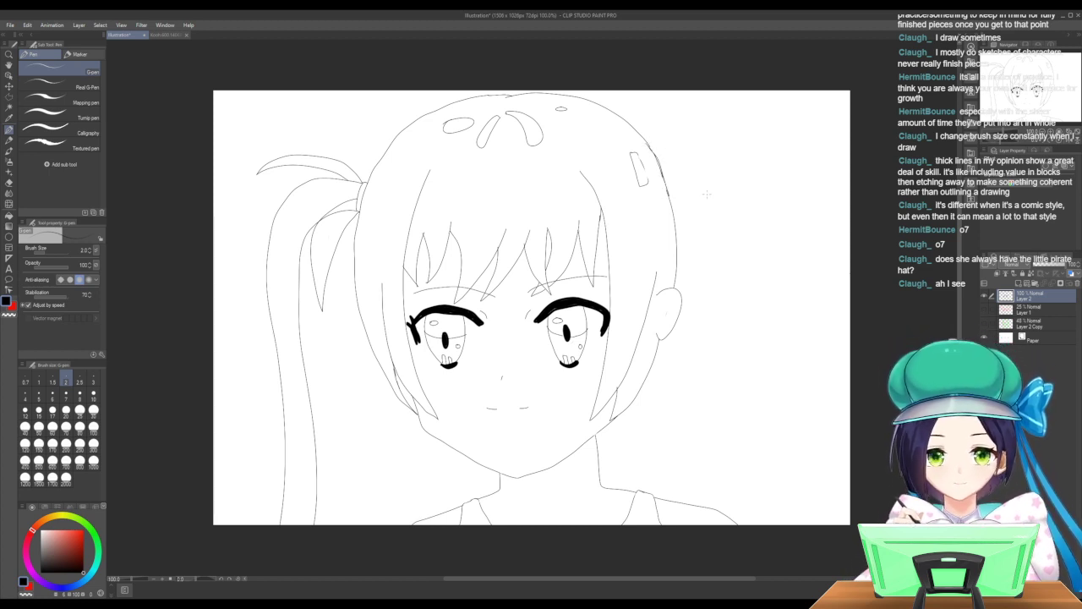
key(ctrl+z)
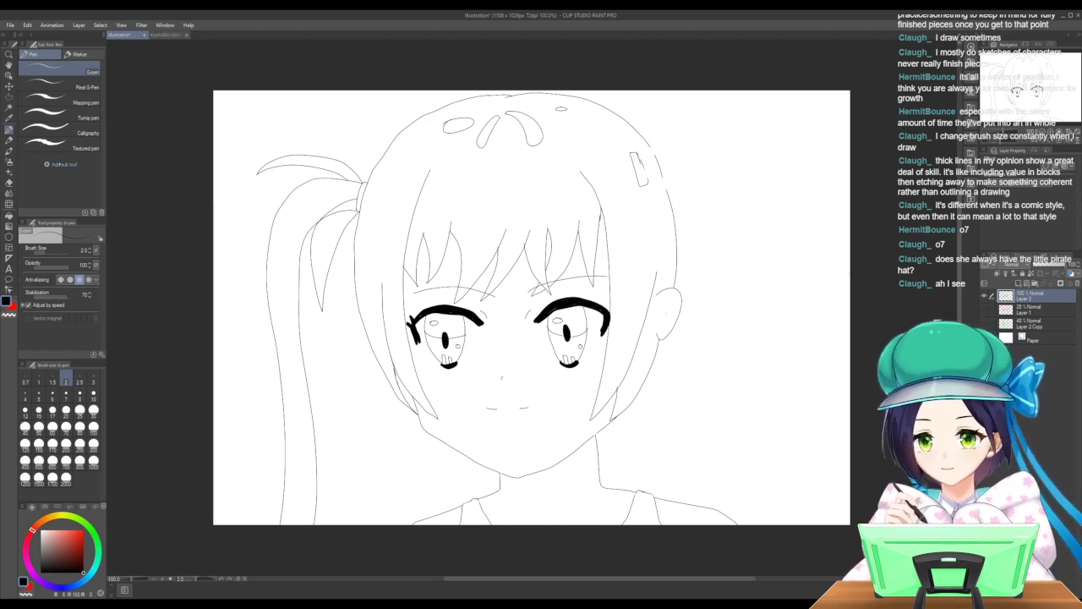
click(8, 182)
drag(609, 125, 647, 192)
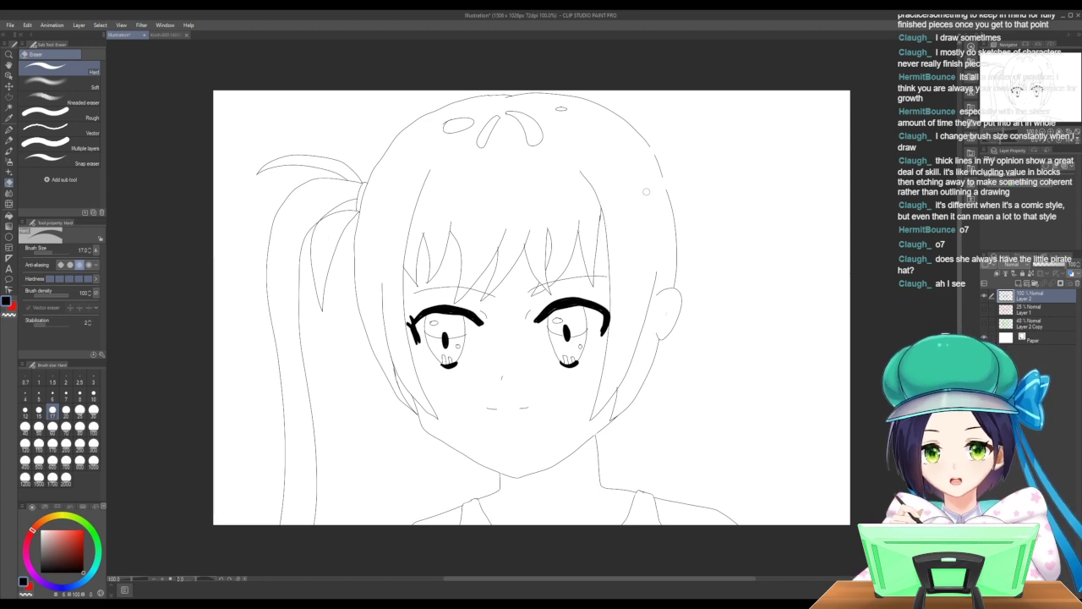
Redraw the right-hand hair tie as a longer band, and outline its twin tail with two long curves reaching the canvas edge.
click(9, 129)
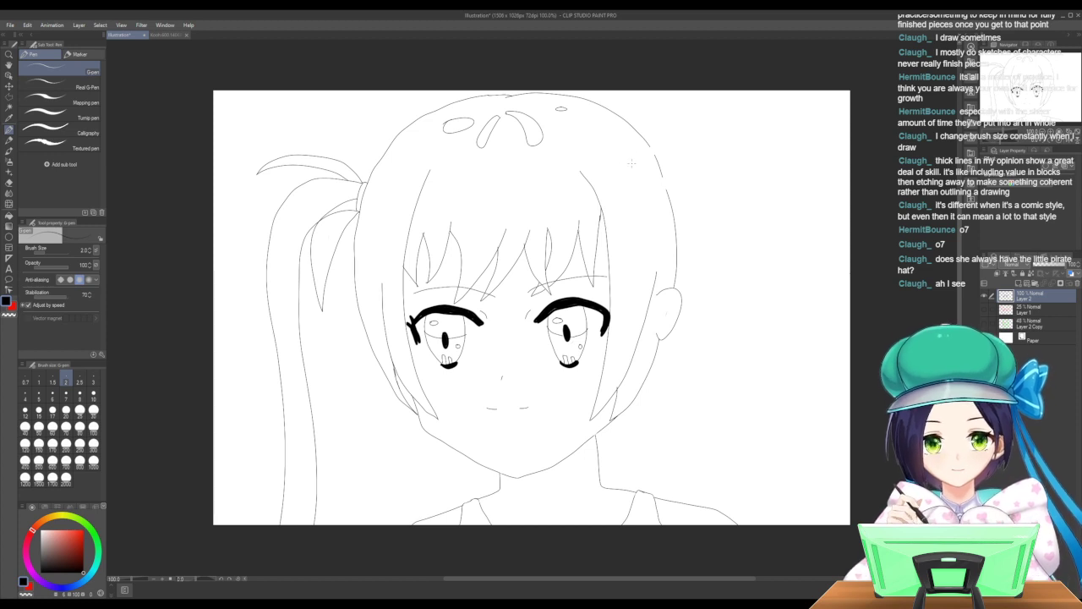
mouse_move(628, 157)
mouse_down()
mouse_move(636, 204)
mouse_move(650, 203)
mouse_move(639, 163)
mouse_up()
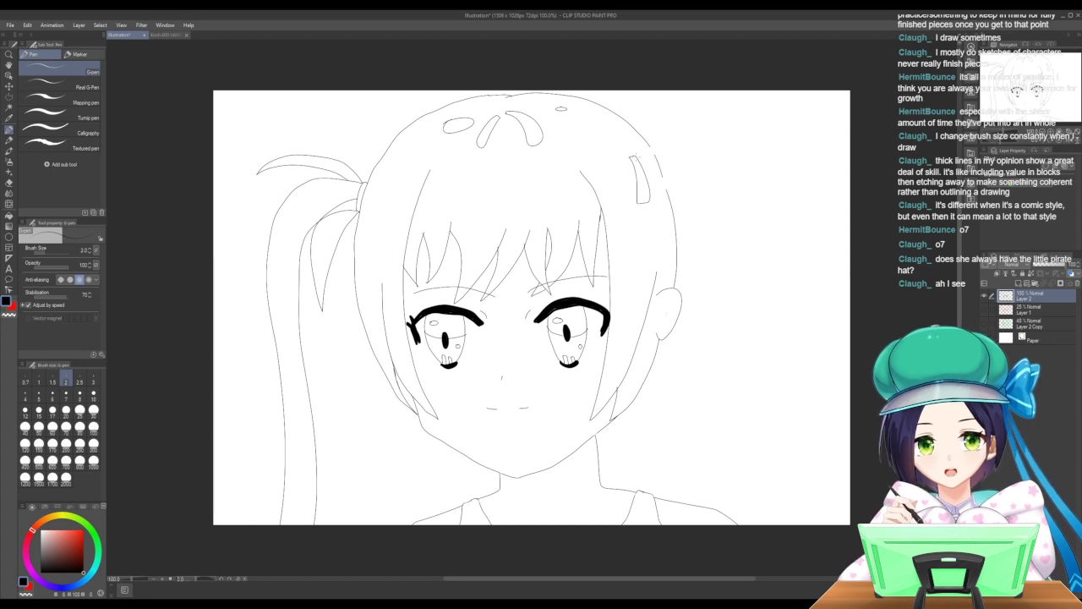
mouse_move(640, 153)
mouse_down()
mouse_move(704, 146)
mouse_move(743, 161)
mouse_move(775, 219)
mouse_move(804, 526)
mouse_up()
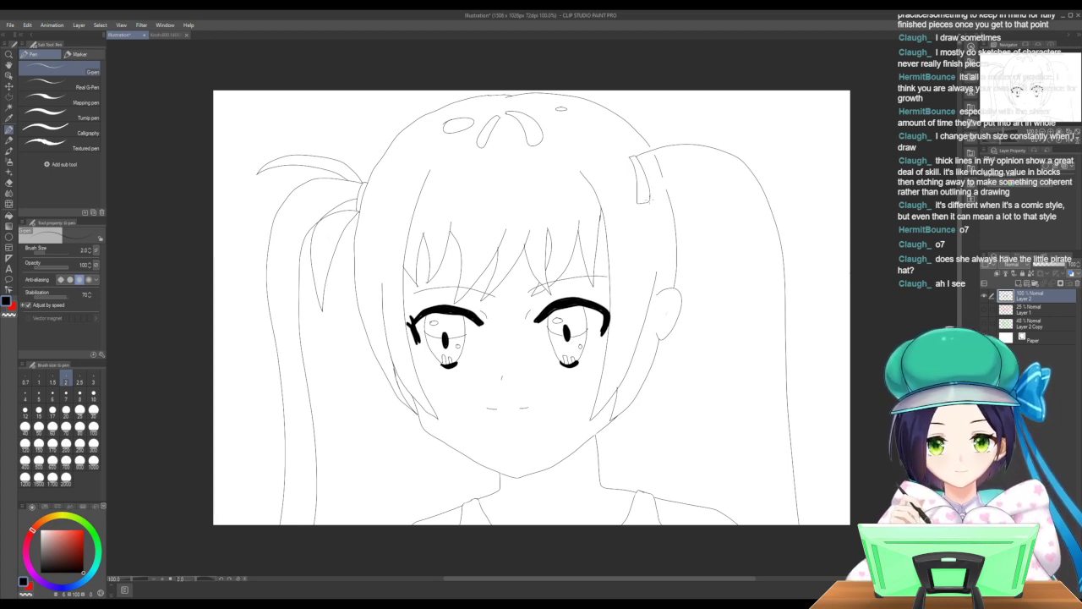
mouse_move(648, 200)
mouse_down()
mouse_move(670, 191)
mouse_move(707, 208)
mouse_move(736, 244)
mouse_move(761, 529)
mouse_up()
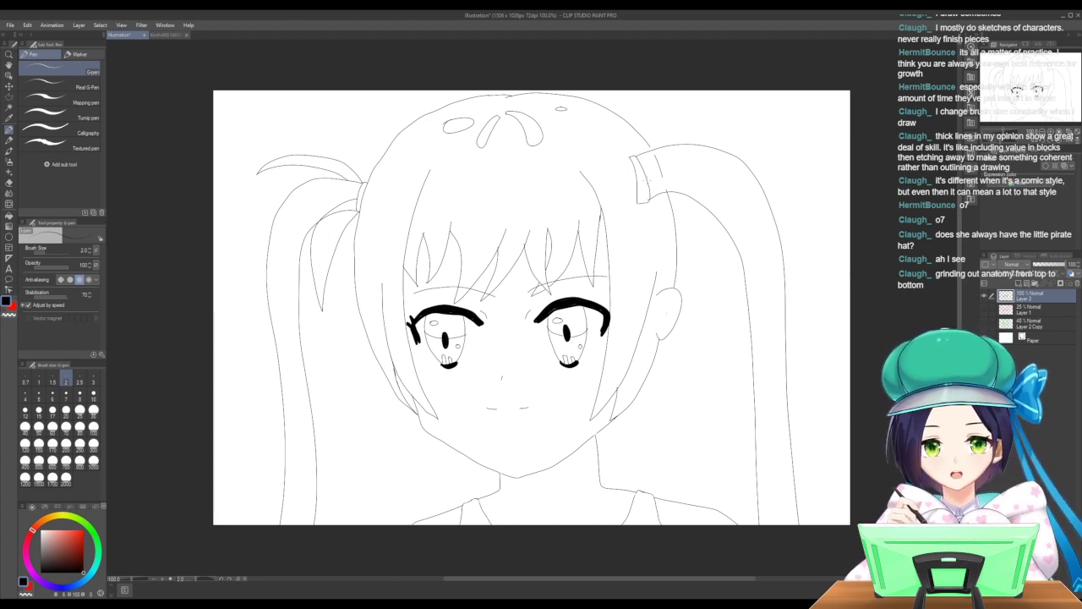
Add pointed strands below and above the right-hand twin tail's base, and erase the stray head-outline pieces beside the hair tie.
mouse_move(657, 180)
mouse_down()
mouse_move(724, 259)
mouse_move(739, 311)
mouse_move(729, 359)
mouse_move(728, 305)
mouse_move(702, 240)
mouse_move(646, 199)
mouse_up()
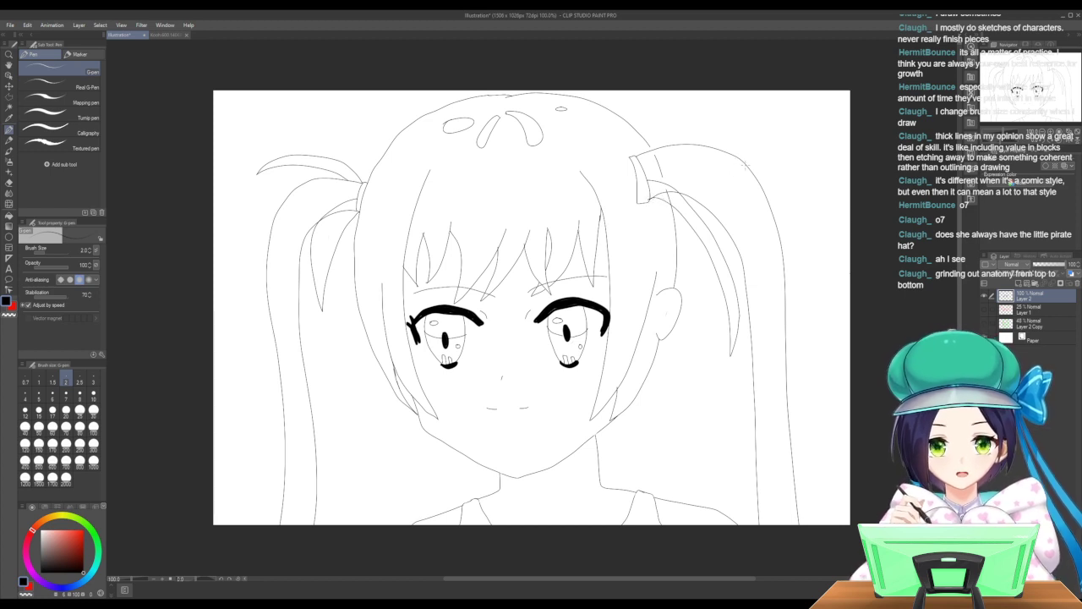
mouse_move(635, 161)
mouse_down()
mouse_move(675, 136)
mouse_move(708, 132)
mouse_move(748, 161)
mouse_move(693, 119)
mouse_move(664, 125)
mouse_move(635, 158)
mouse_up()
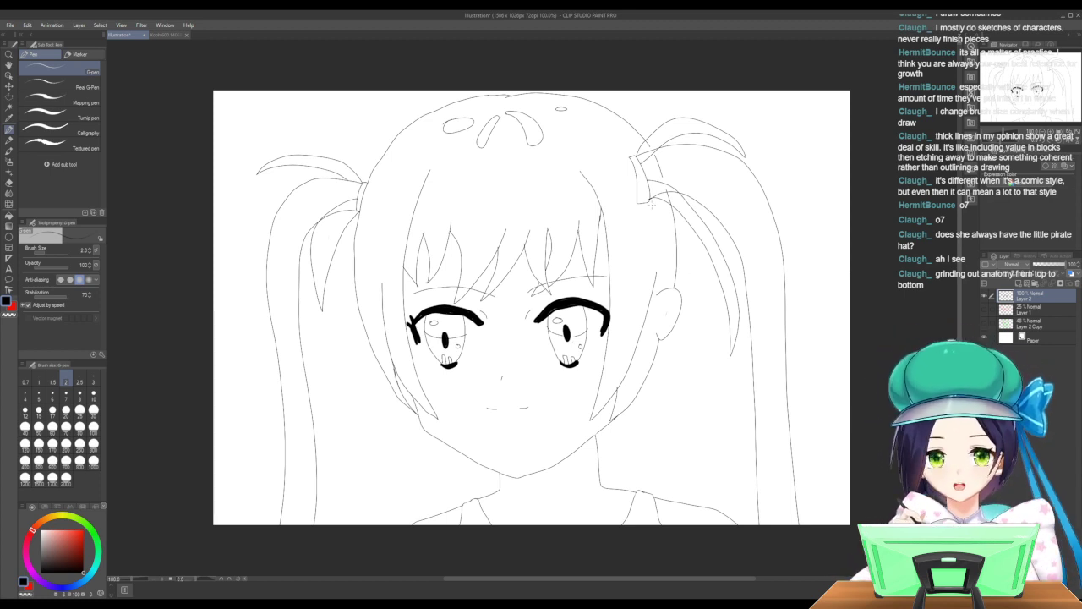
key(e)
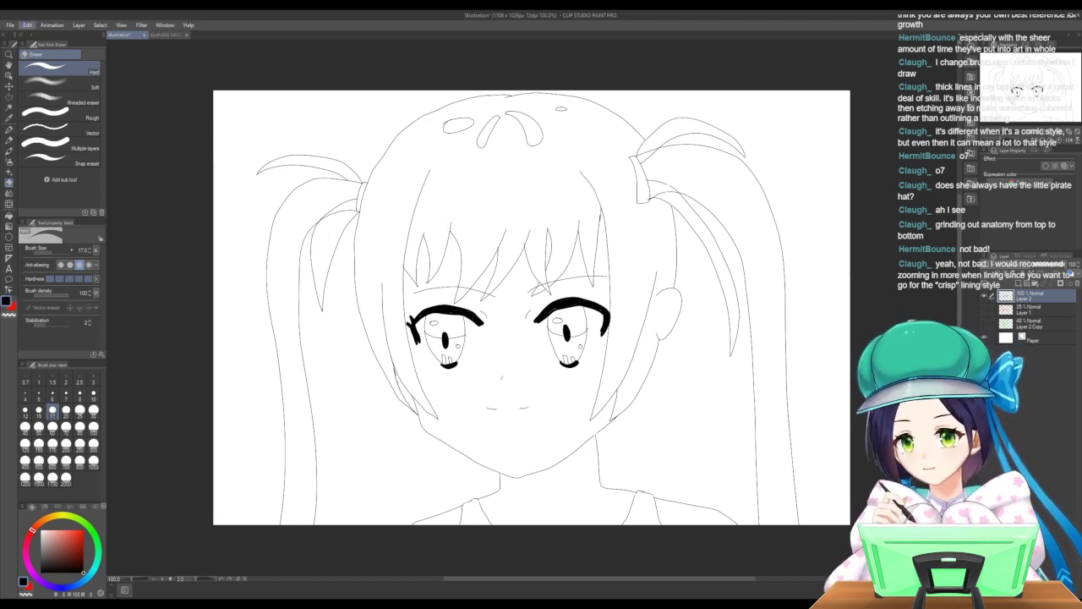
Extend the canvas downward by about a third of its height, leaving blank space below the girl's shoulders.
key(ctrl+t)
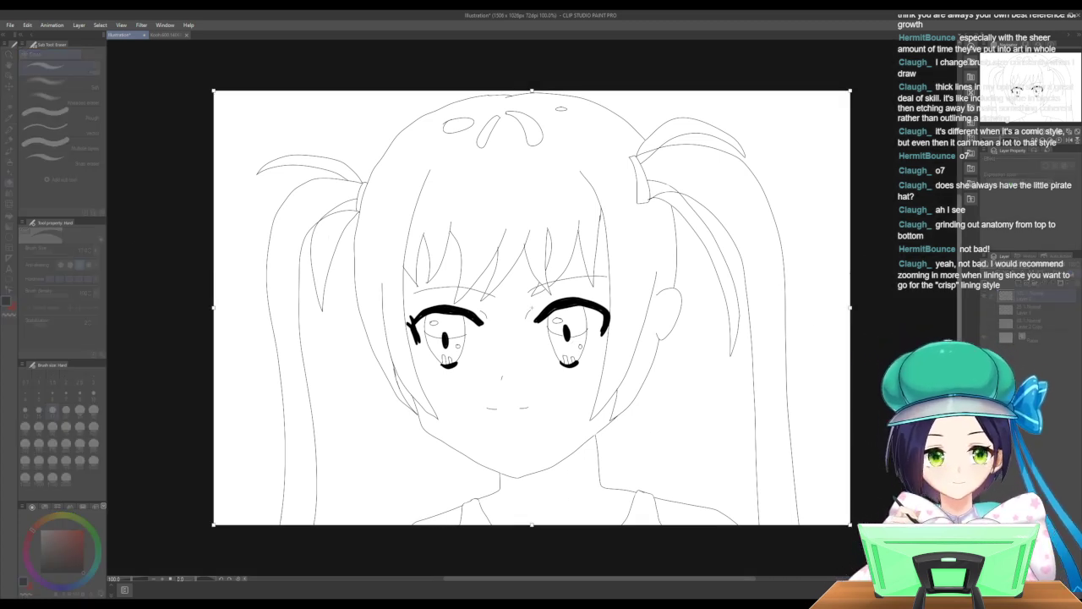
scroll(545, 426, down, 3)
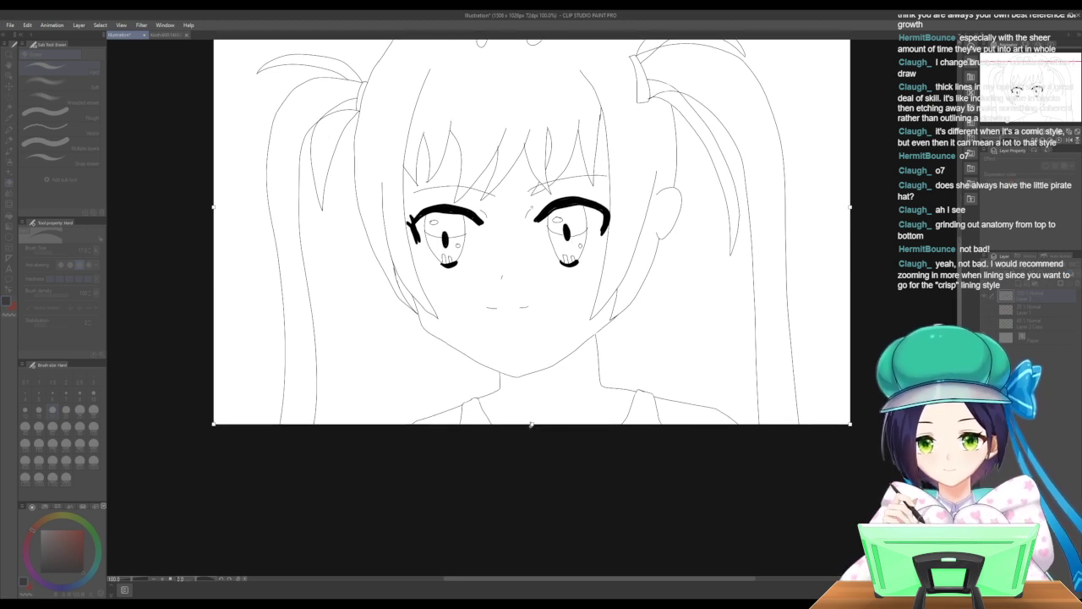
drag(533, 426, 518, 563)
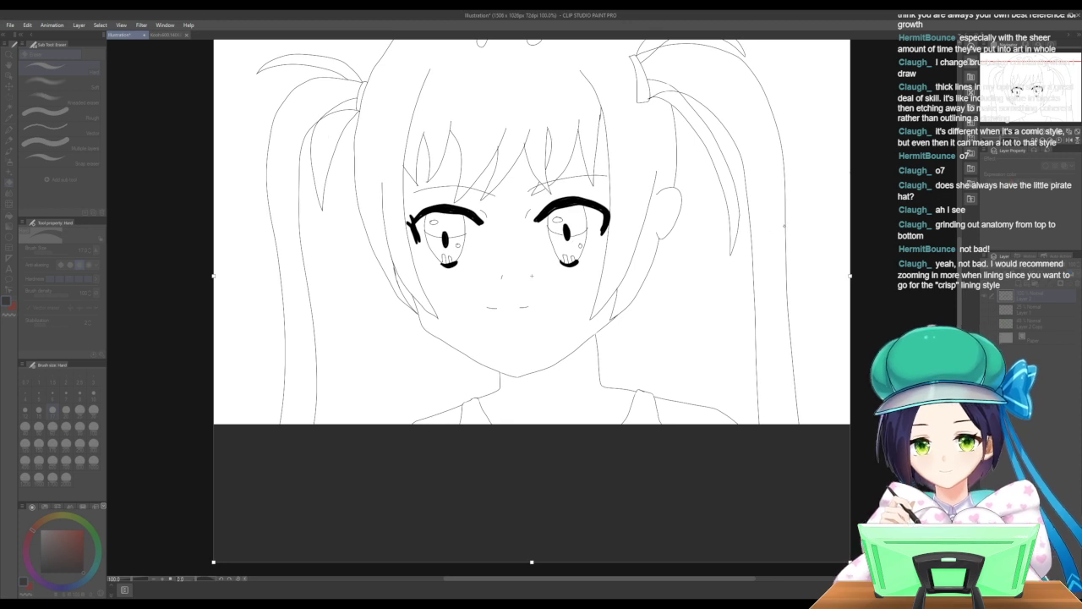
key(Return)
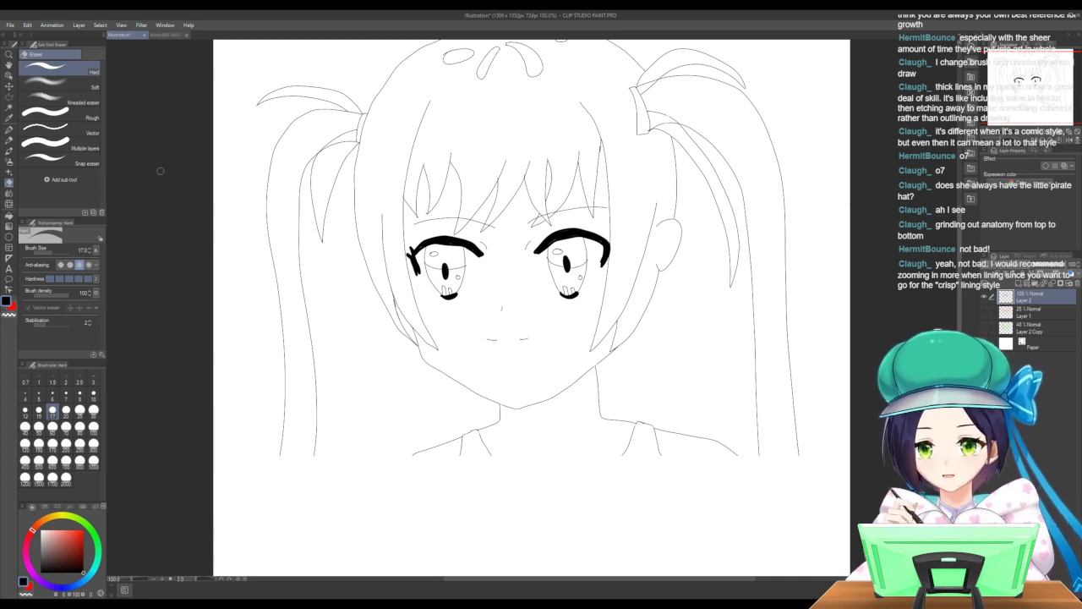
Show the red sketch on Layer 1, hide the ink layer and the green construction sketch, and make Layer 1 active.
key(p)
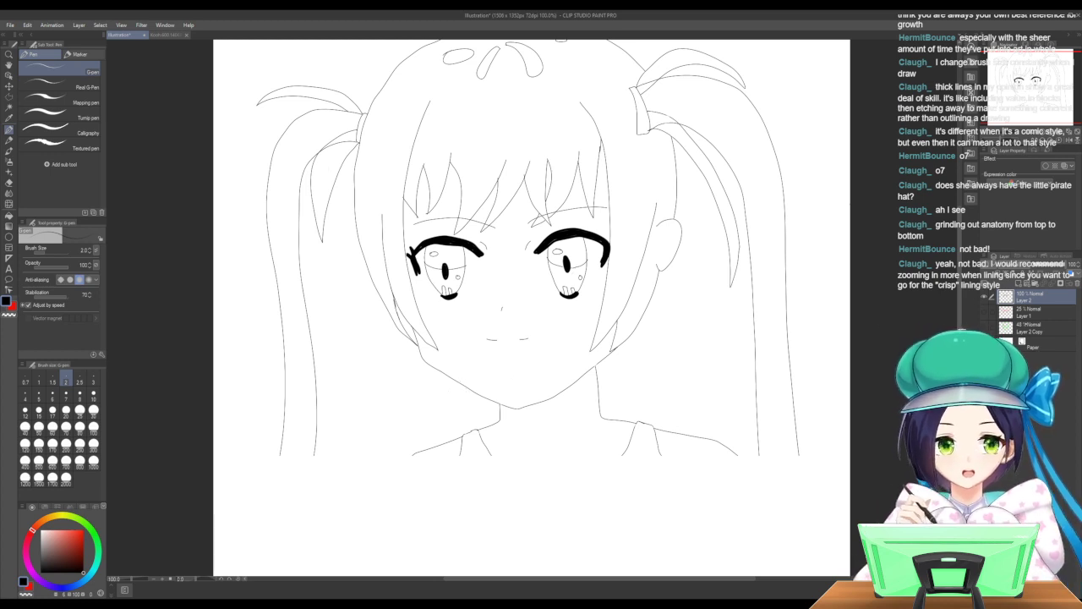
click(1031, 327)
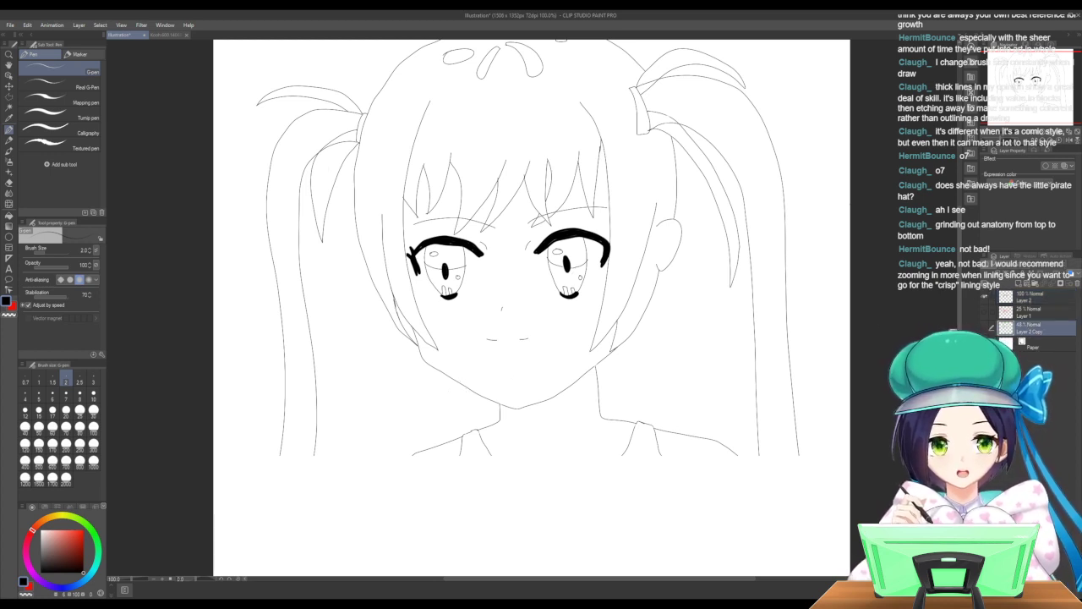
click(984, 311)
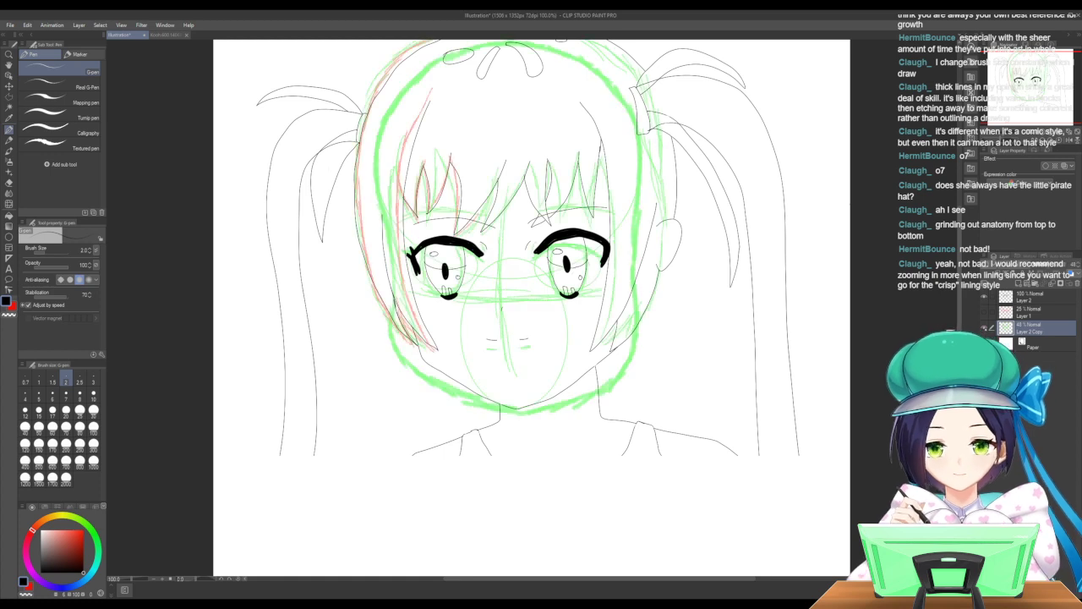
click(984, 311)
click(984, 327)
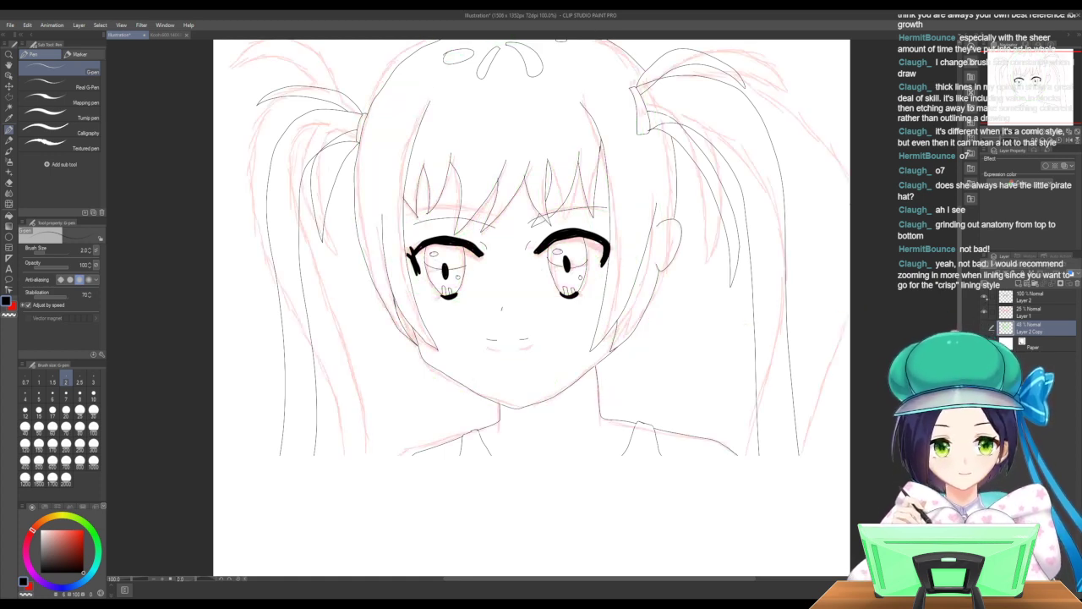
click(983, 296)
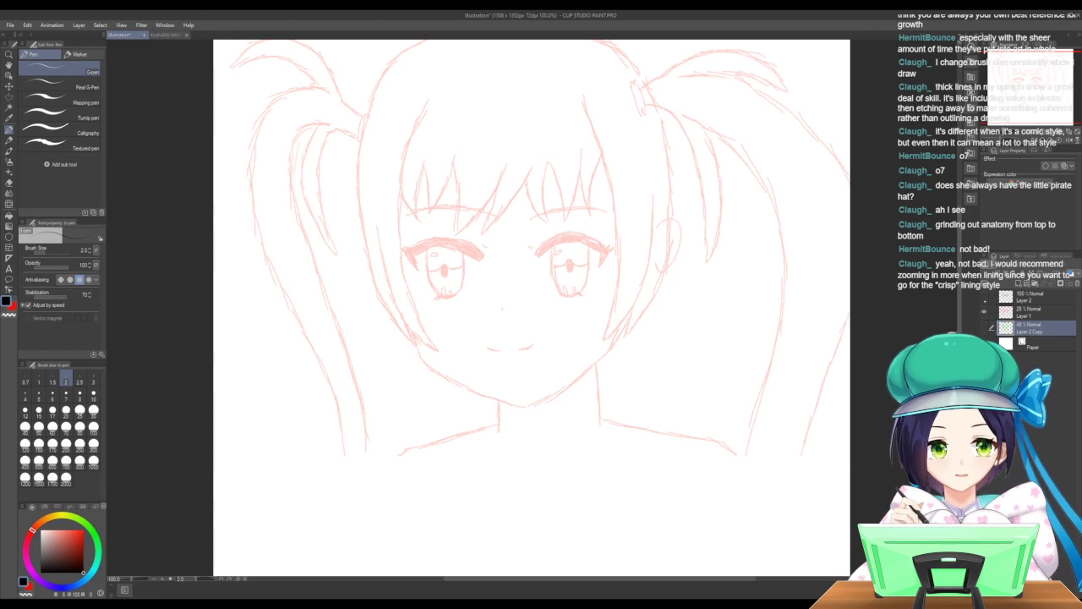
click(984, 298)
click(984, 296)
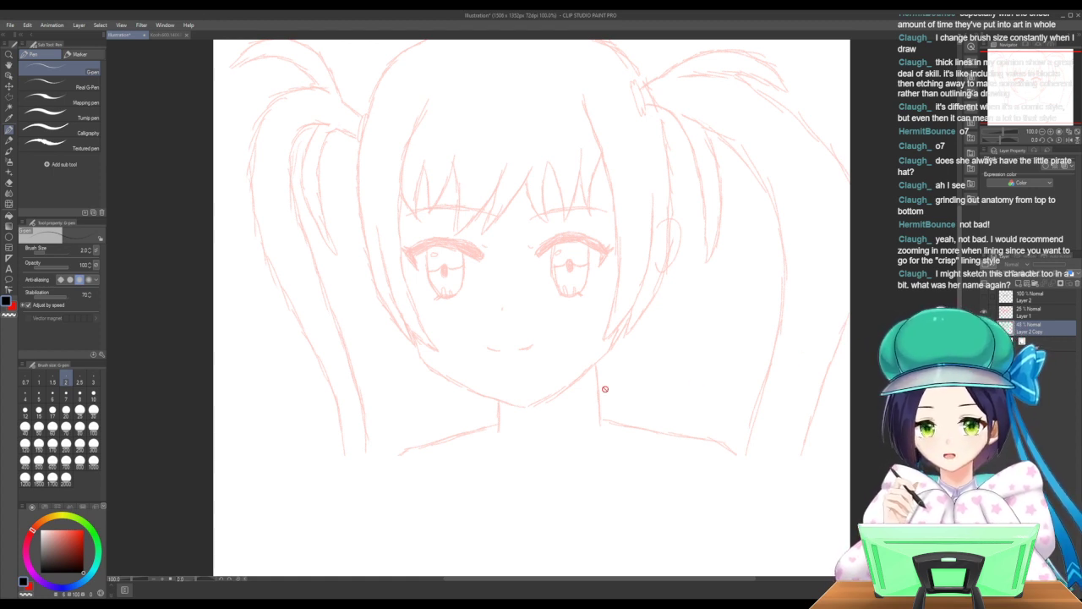
key(alt+bracketright)
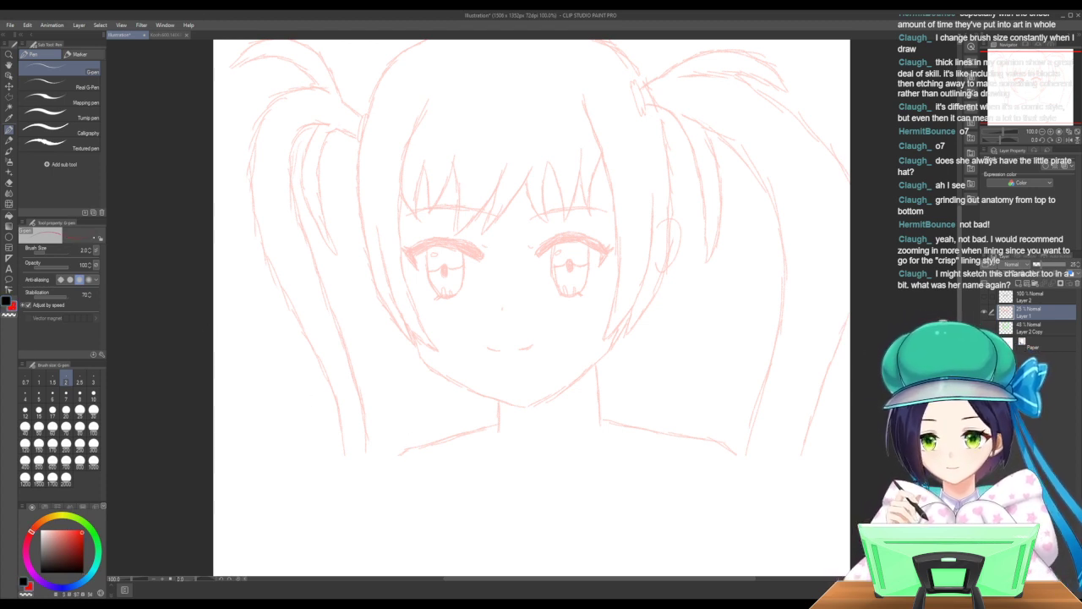
Extend the red pencil sketch with both shoulders curving into upper arms and the lower ends of the twin tails.
click(9, 140)
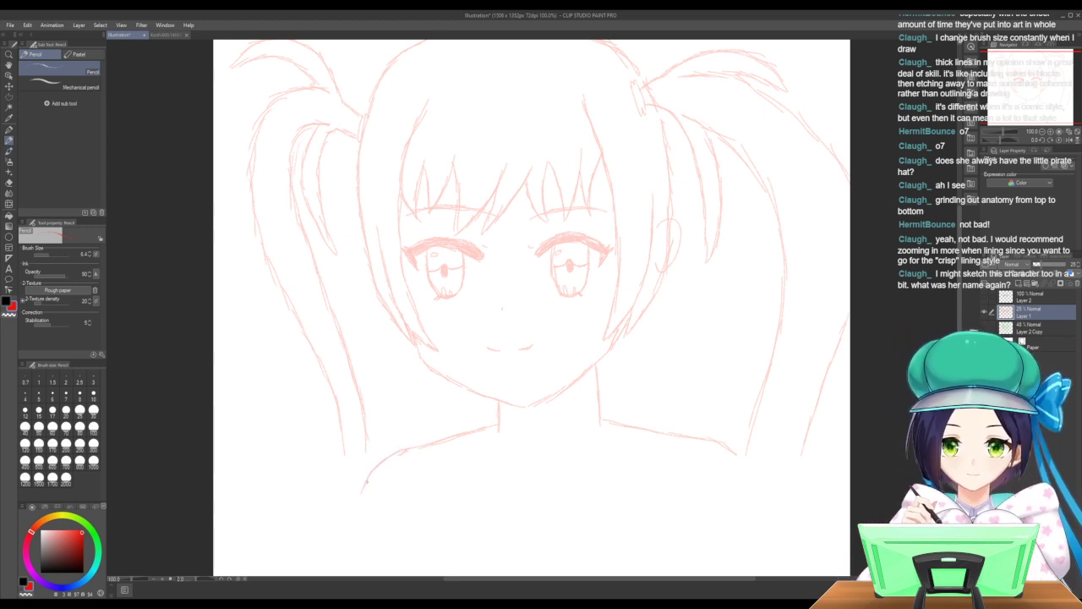
drag(353, 533, 346, 547)
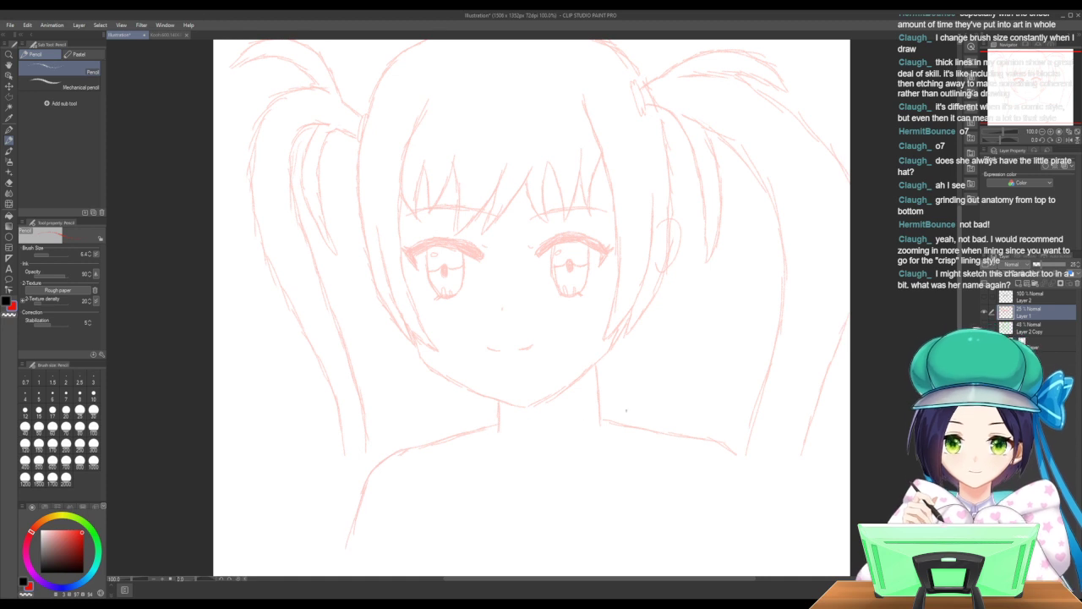
mouse_move(725, 446)
mouse_down()
mouse_move(751, 452)
mouse_move(771, 526)
mouse_up()
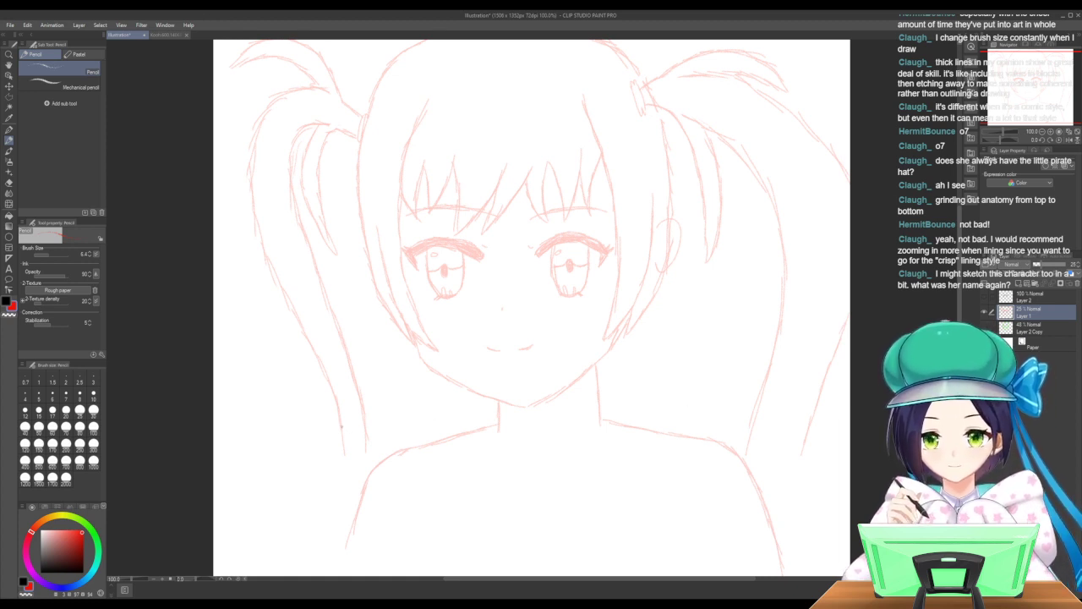
drag(342, 447, 304, 572)
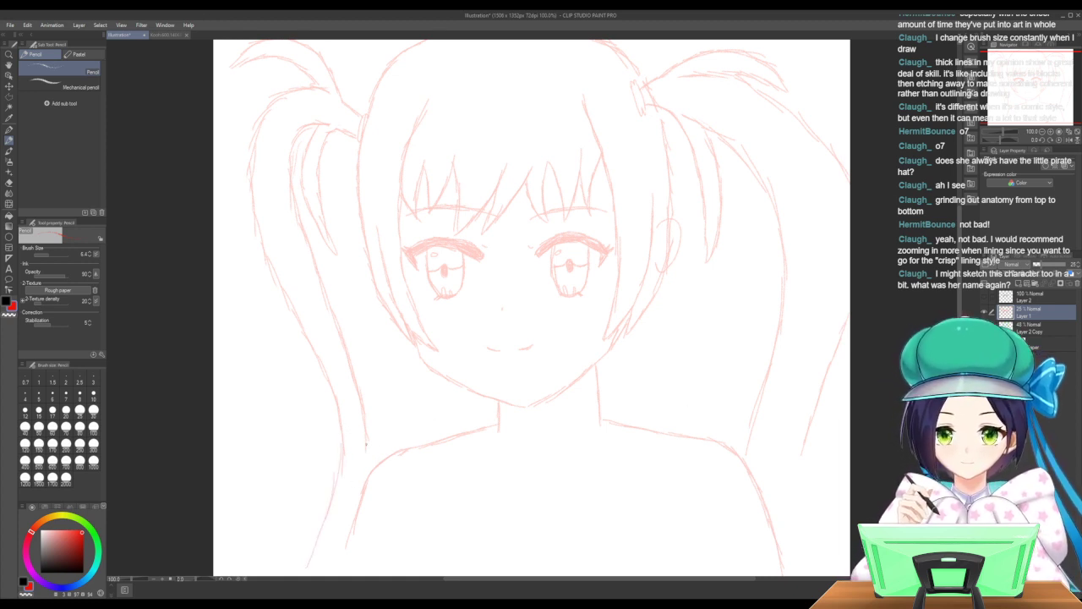
drag(367, 443, 369, 479)
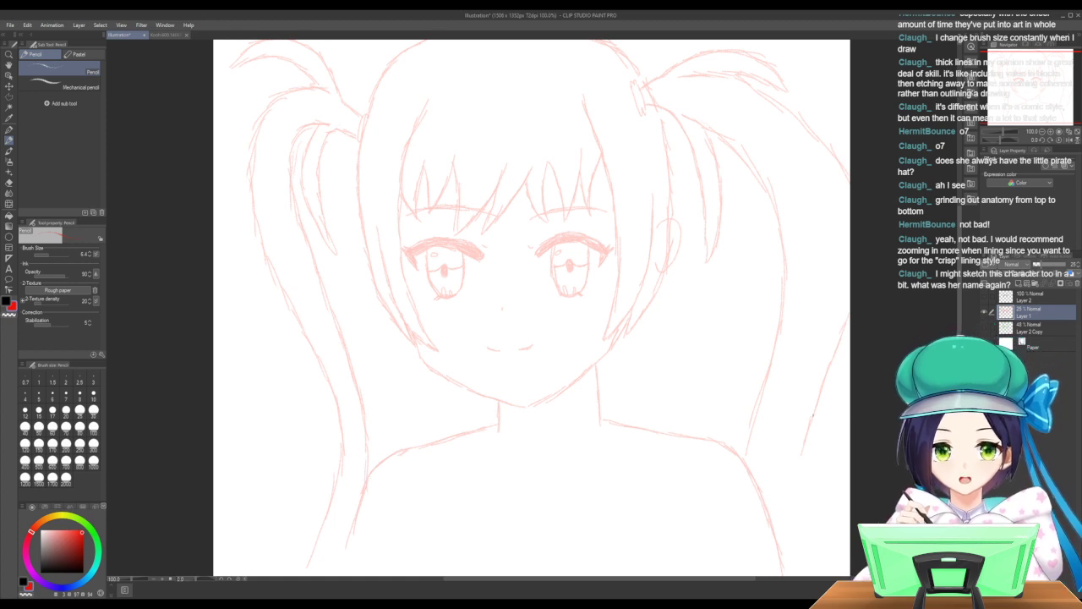
drag(806, 431, 786, 563)
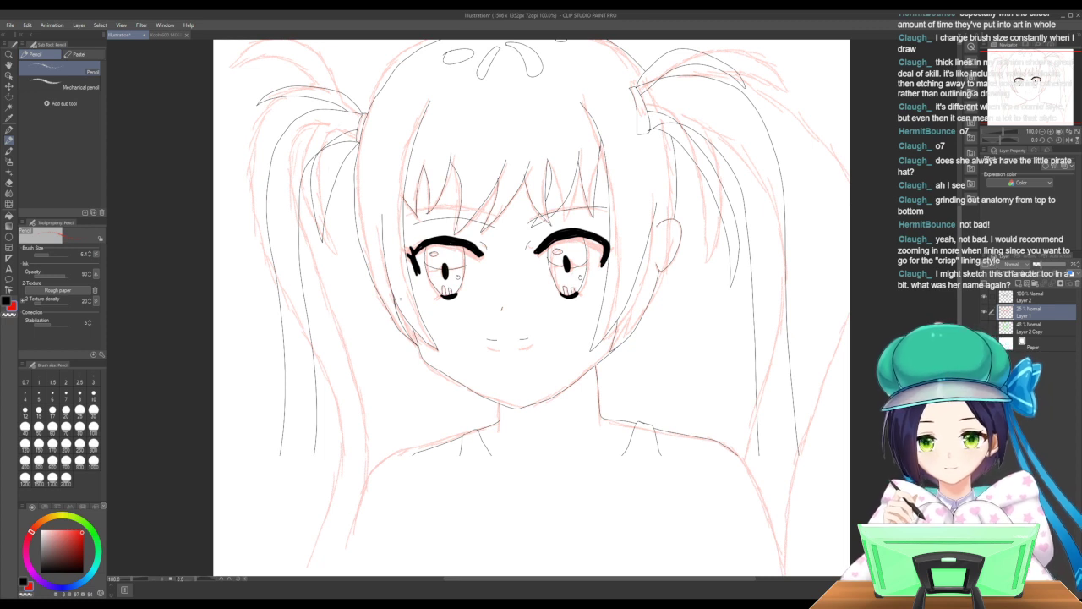
Ink both shoulders and outer arm lines on Layer 2 with the G-pen in black, down to the canvas edge.
key(p)
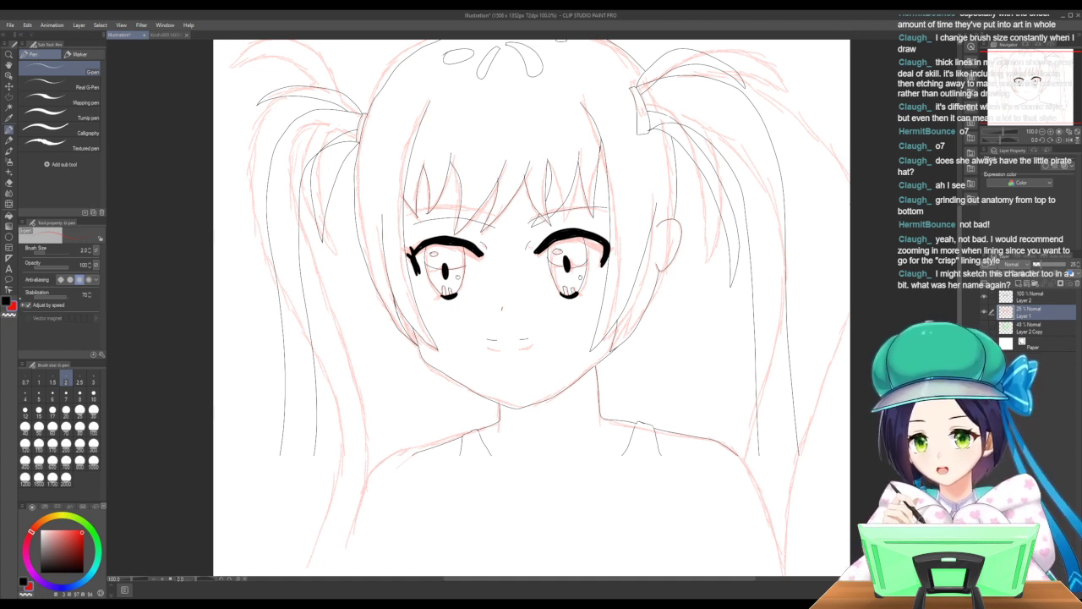
key(x)
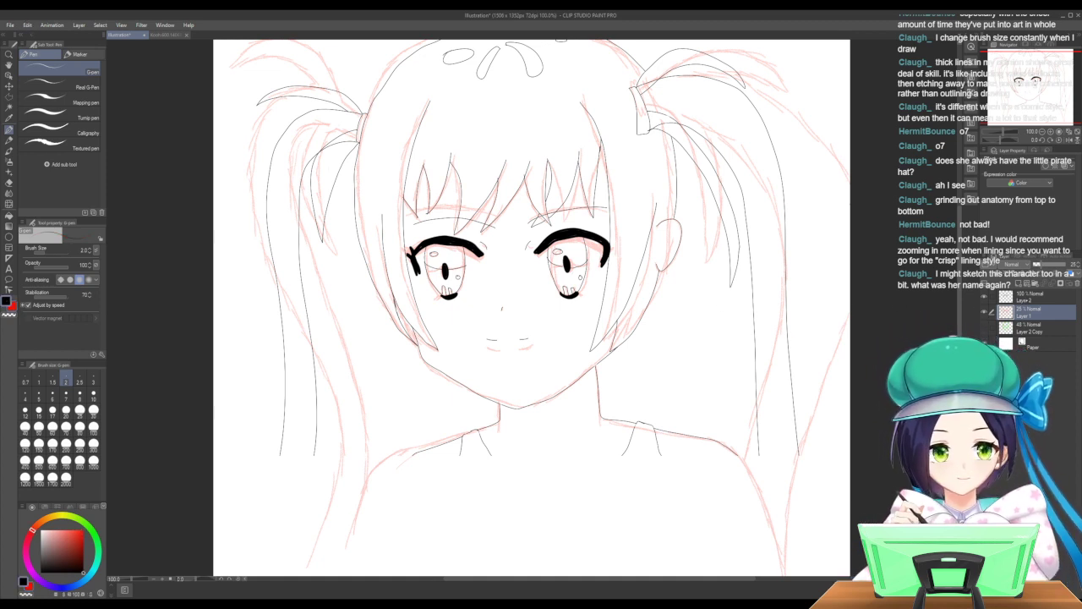
click(1027, 296)
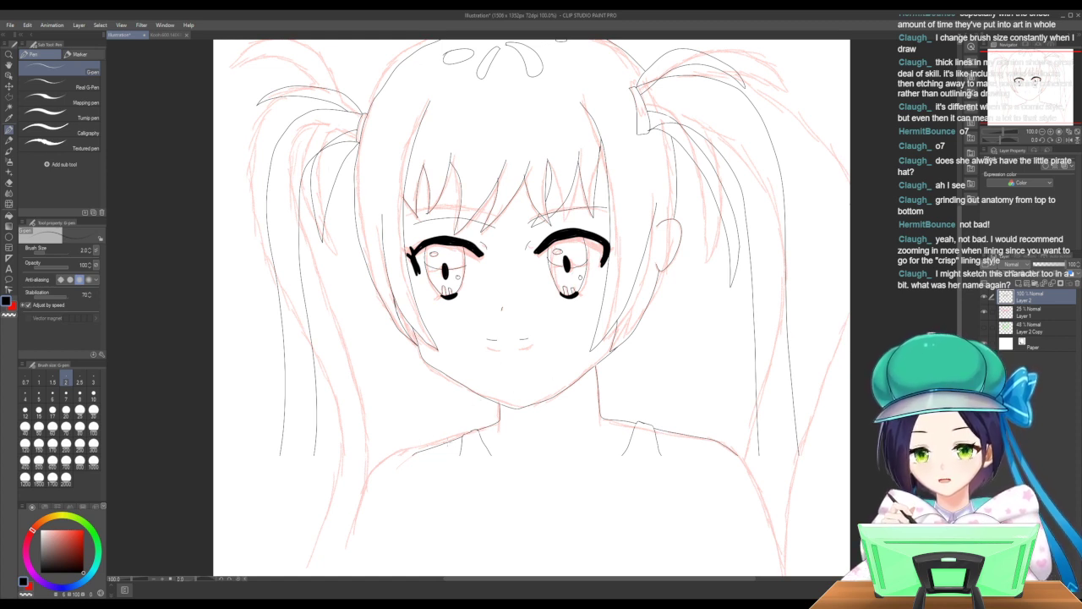
mouse_move(457, 438)
mouse_down()
mouse_move(368, 476)
mouse_move(320, 575)
mouse_up()
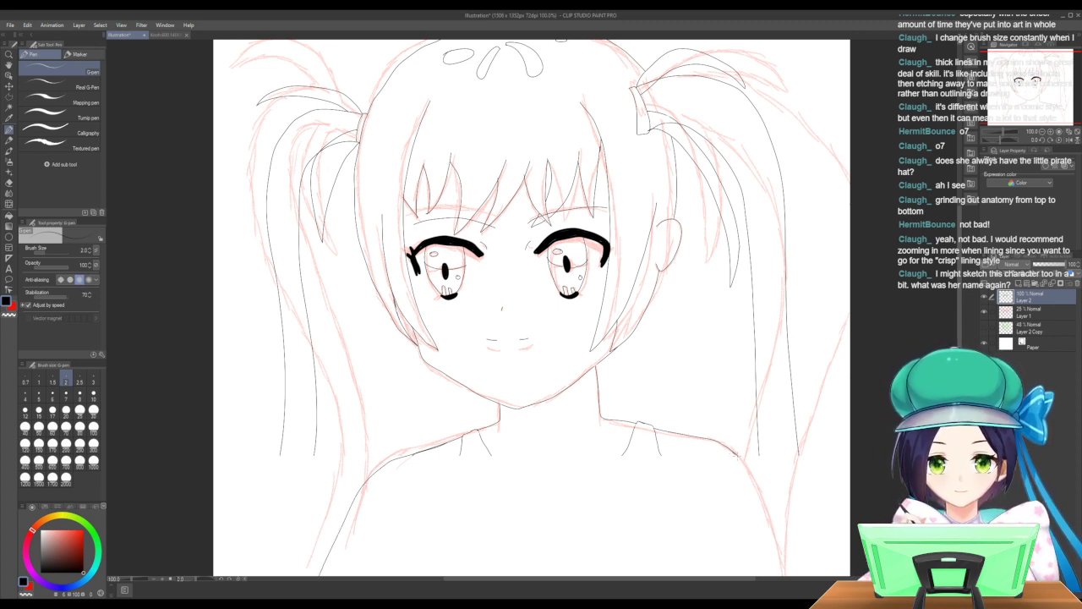
mouse_move(734, 454)
mouse_down()
mouse_move(757, 489)
mouse_move(781, 577)
mouse_up()
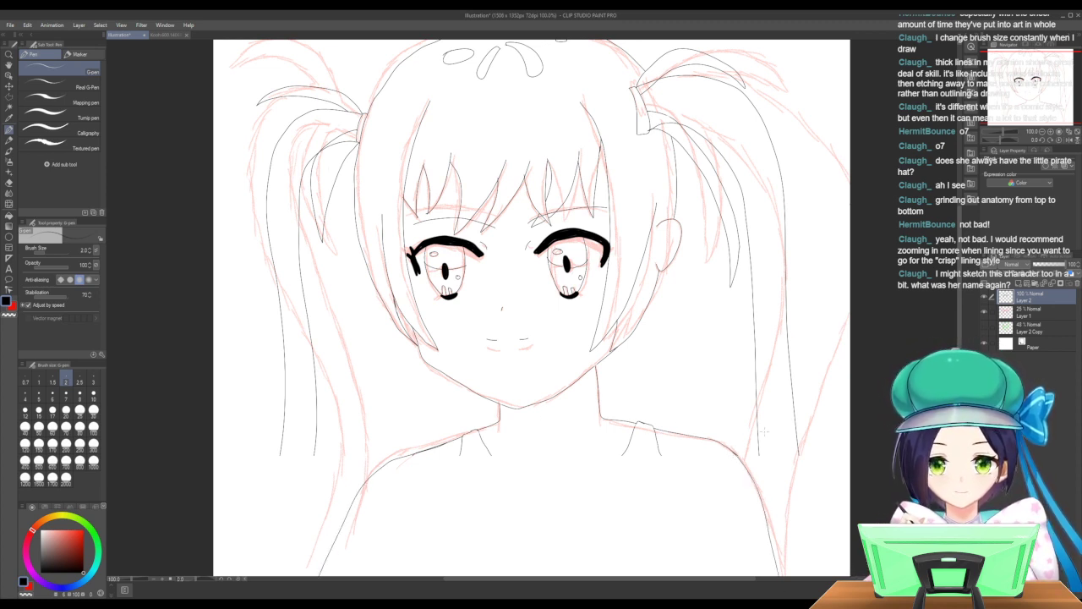
Ink the top's left-hand armhole and side seam from the strap, and add the inner arm line from the armpit.
scroll(949, 302, down, 4)
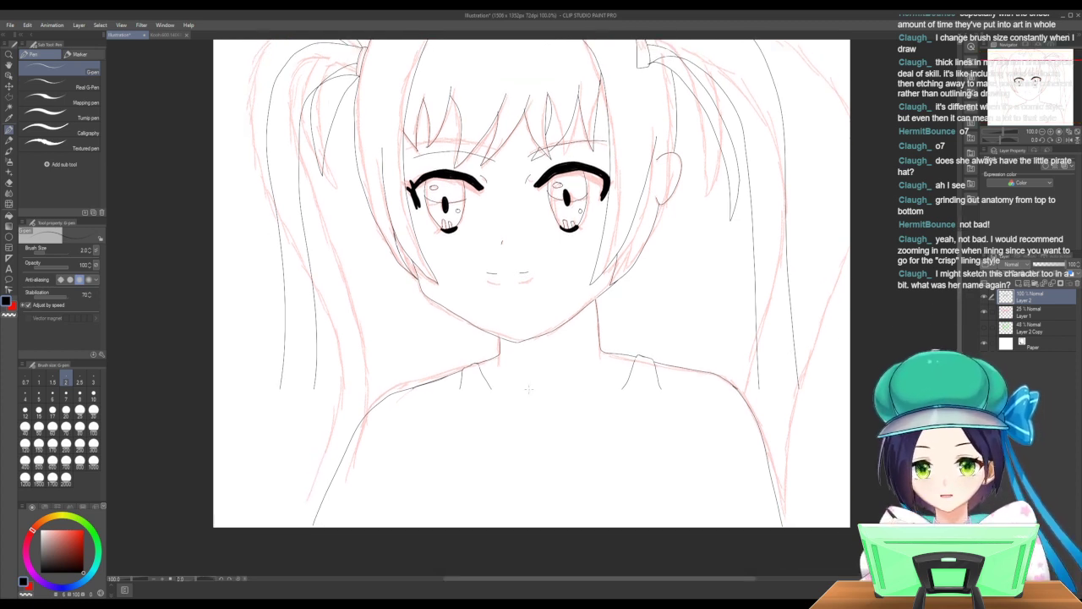
mouse_move(462, 375)
mouse_down()
mouse_move(441, 425)
mouse_move(399, 465)
mouse_move(417, 526)
mouse_up()
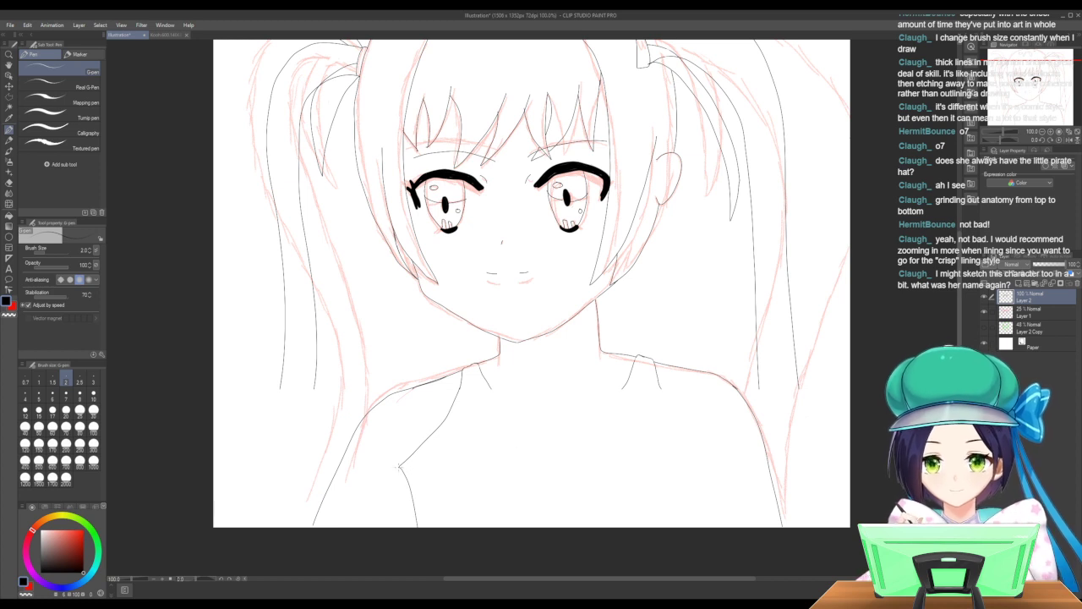
drag(398, 467, 380, 528)
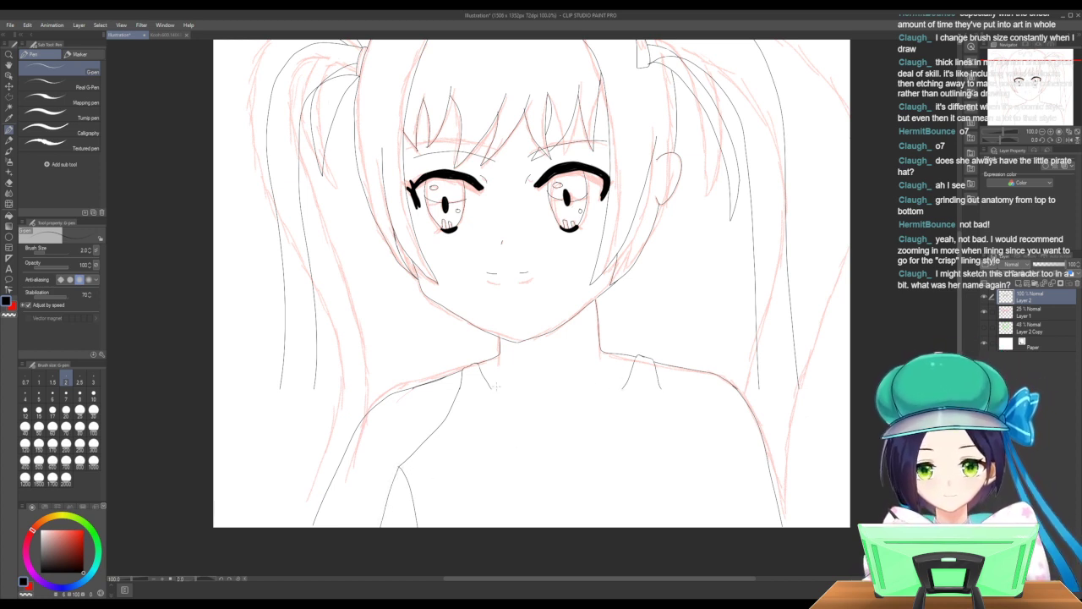
mouse_move(493, 390)
mouse_down()
mouse_move(543, 416)
mouse_move(590, 419)
mouse_move(607, 391)
mouse_up()
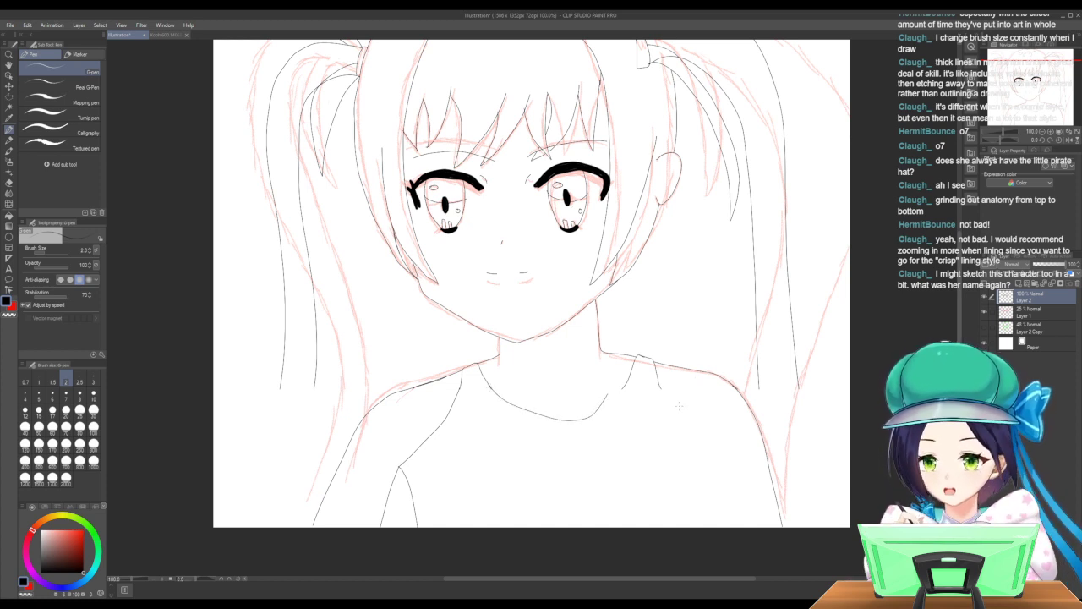
key(ctrl+z)
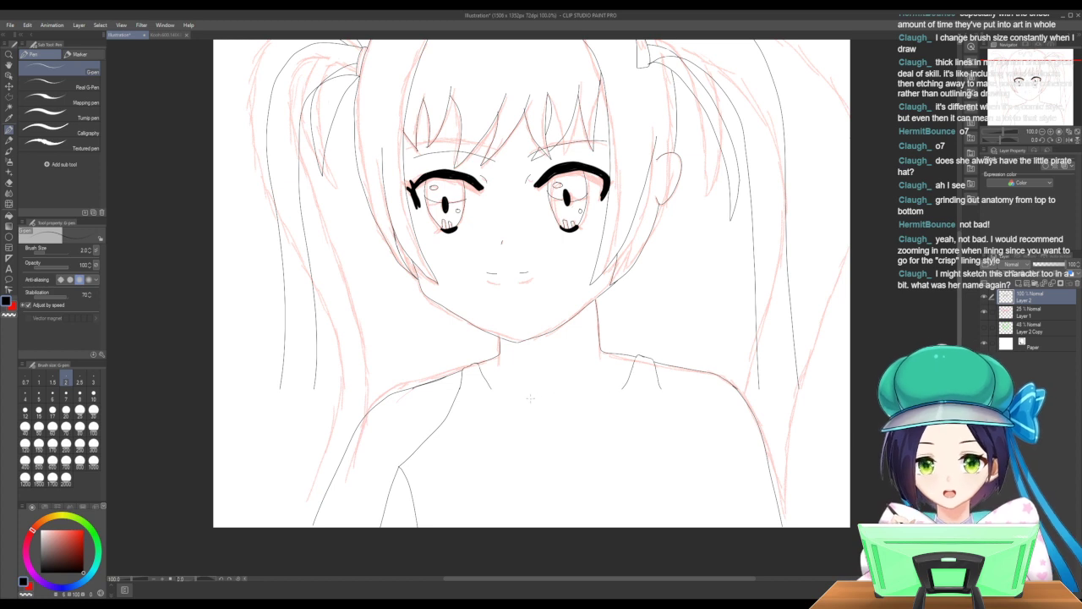
mouse_move(499, 397)
mouse_down()
mouse_move(531, 414)
mouse_move(591, 414)
mouse_move(606, 397)
mouse_up()
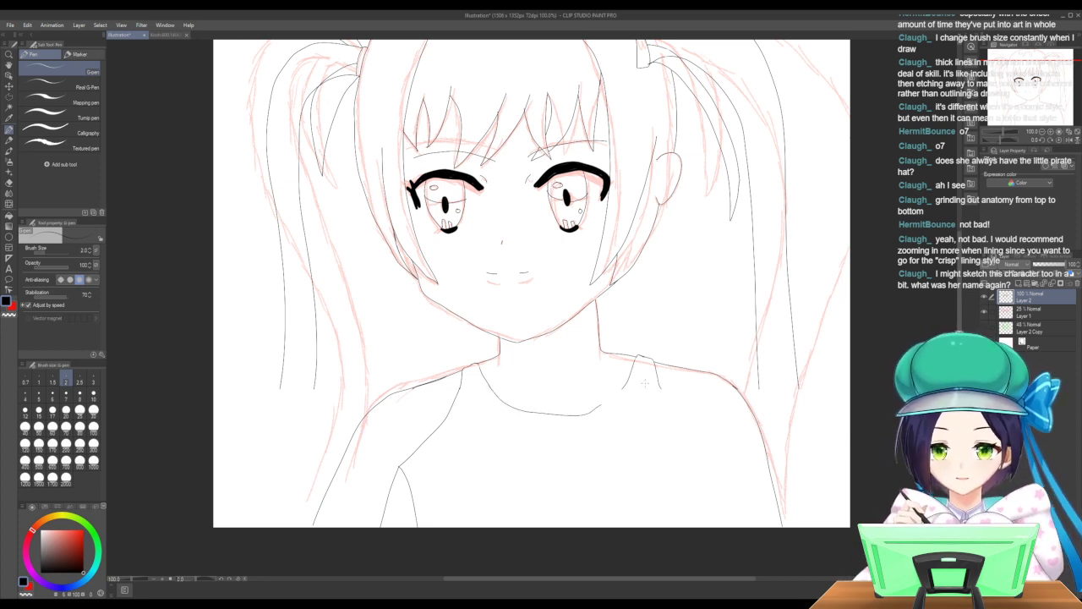
key(ctrl+z)
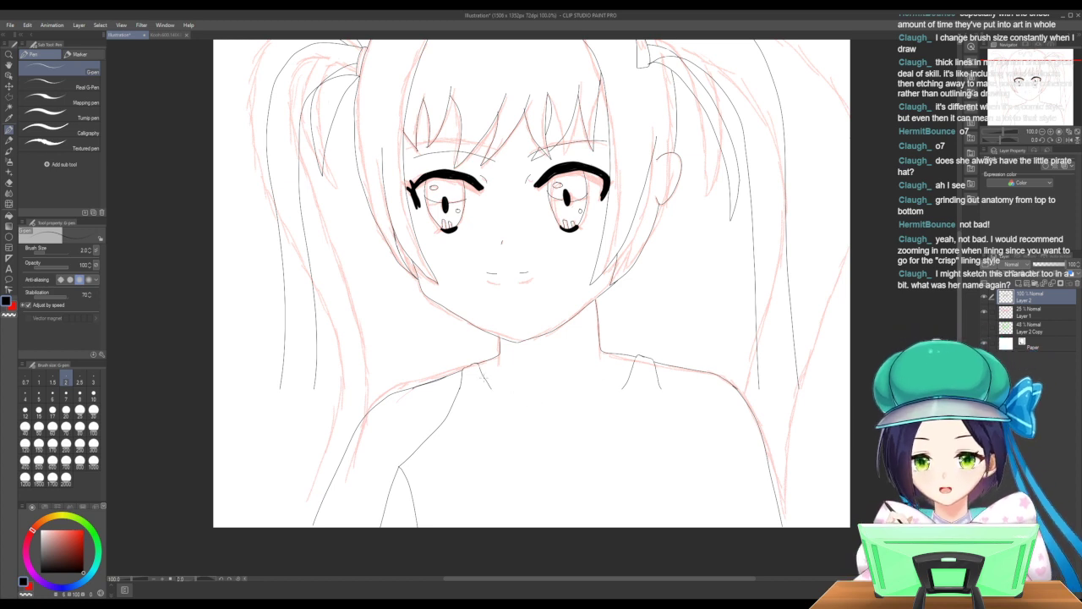
mouse_move(488, 385)
mouse_down()
mouse_move(524, 410)
mouse_move(561, 415)
mouse_move(631, 375)
mouse_up()
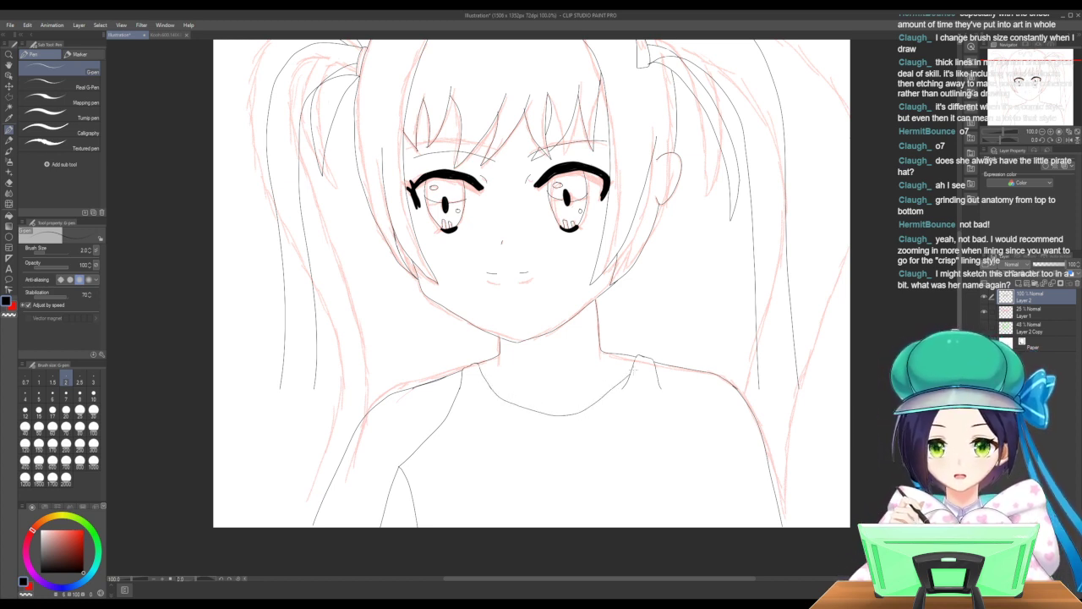
key(ctrl+z)
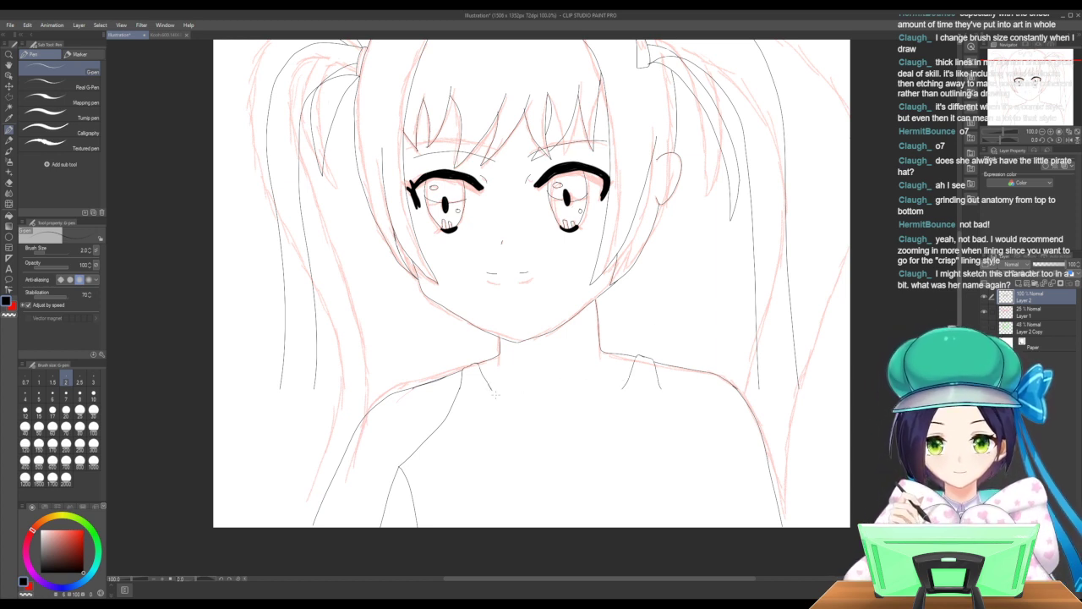
Ink a shallow curved neckline between the straps, draw the right-hand armhole, side and inner arm lines, and hide the red sketch.
mouse_move(495, 393)
mouse_down()
mouse_move(525, 407)
mouse_move(582, 401)
mouse_move(632, 375)
mouse_up()
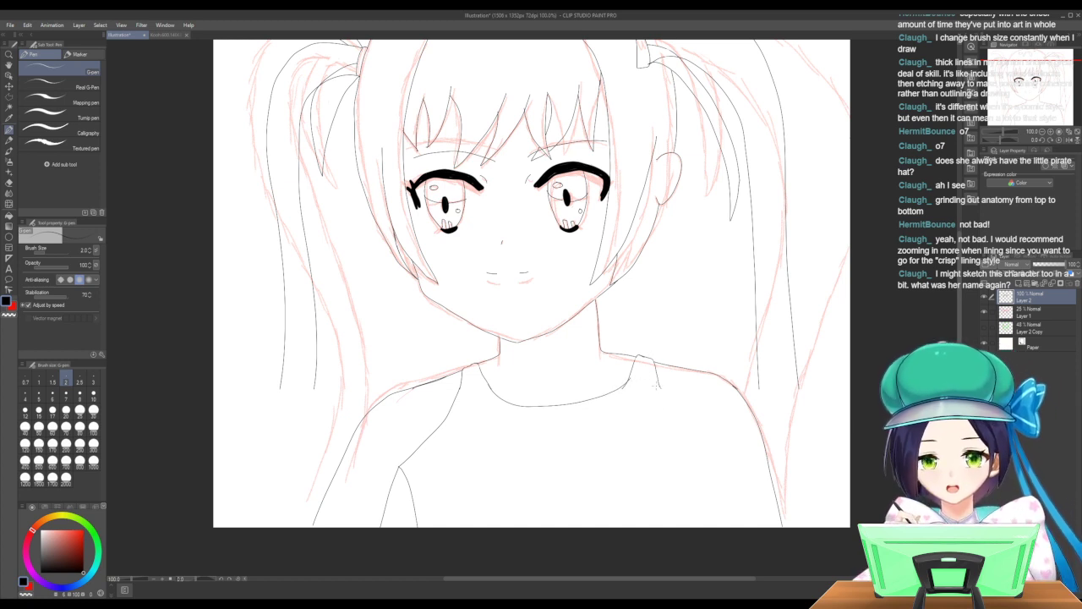
mouse_move(658, 385)
mouse_down()
mouse_move(687, 451)
mouse_move(681, 526)
mouse_up()
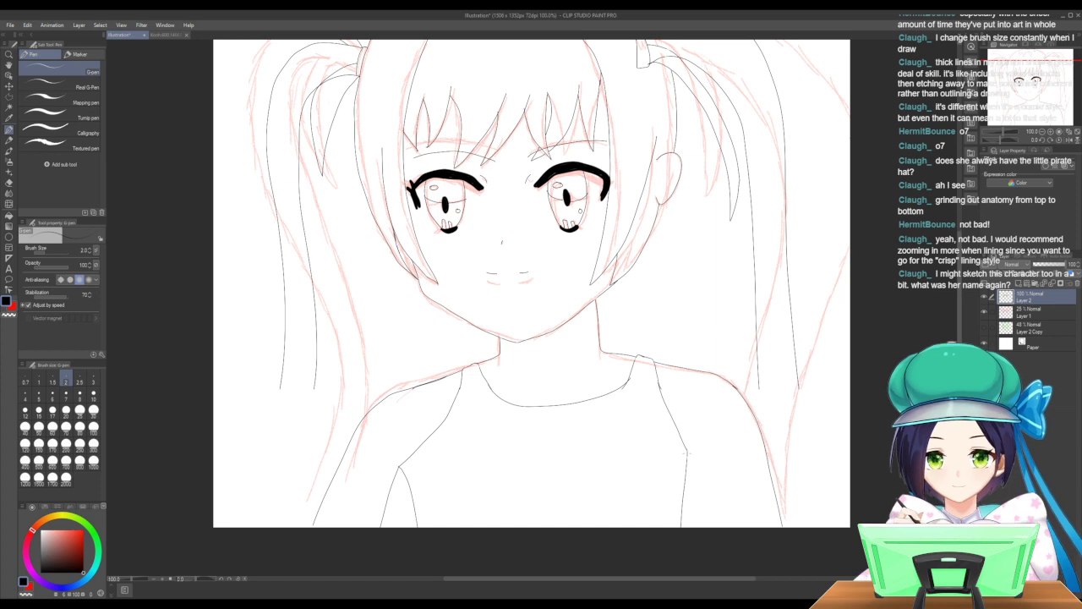
drag(687, 455, 724, 525)
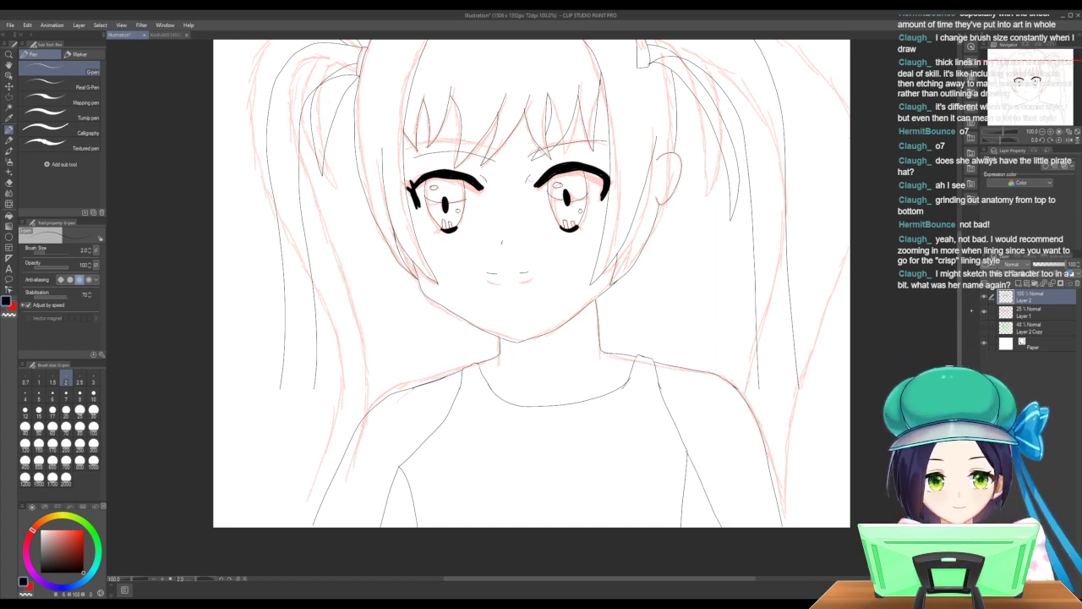
click(984, 314)
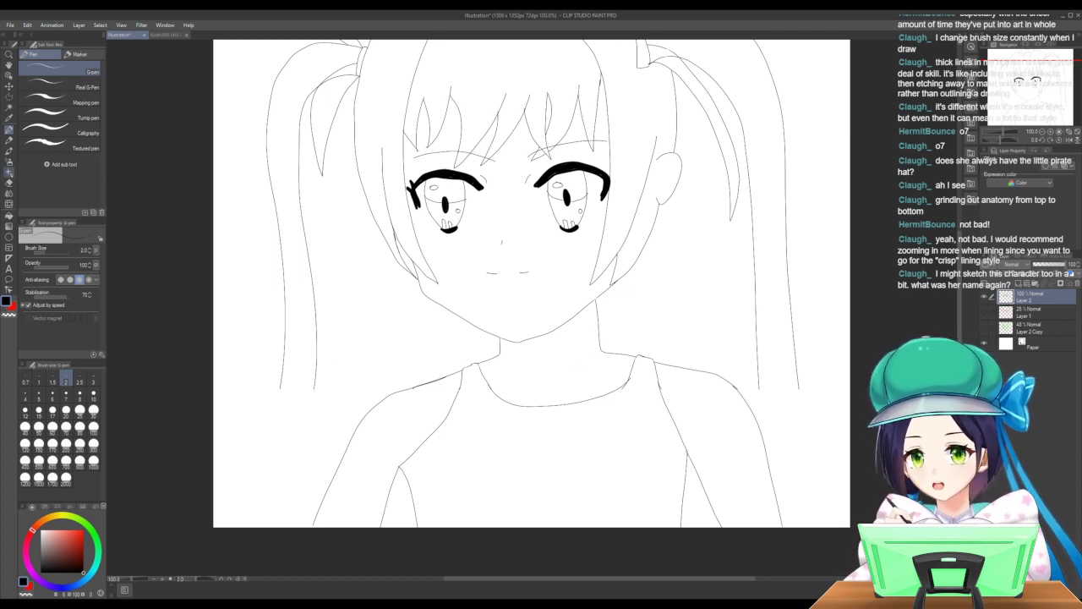
Erase the top's neckline, straps, armholes, side seams and the inner arm lines on Layer 2 with the Hard eraser.
click(9, 182)
mouse_move(470, 364)
mouse_down()
mouse_move(500, 376)
mouse_move(445, 401)
mouse_move(442, 420)
mouse_move(397, 460)
mouse_move(380, 541)
mouse_move(402, 473)
mouse_move(412, 502)
mouse_move(510, 411)
mouse_move(494, 395)
mouse_move(569, 414)
mouse_move(551, 405)
mouse_move(647, 393)
mouse_move(583, 398)
mouse_move(652, 383)
mouse_up()
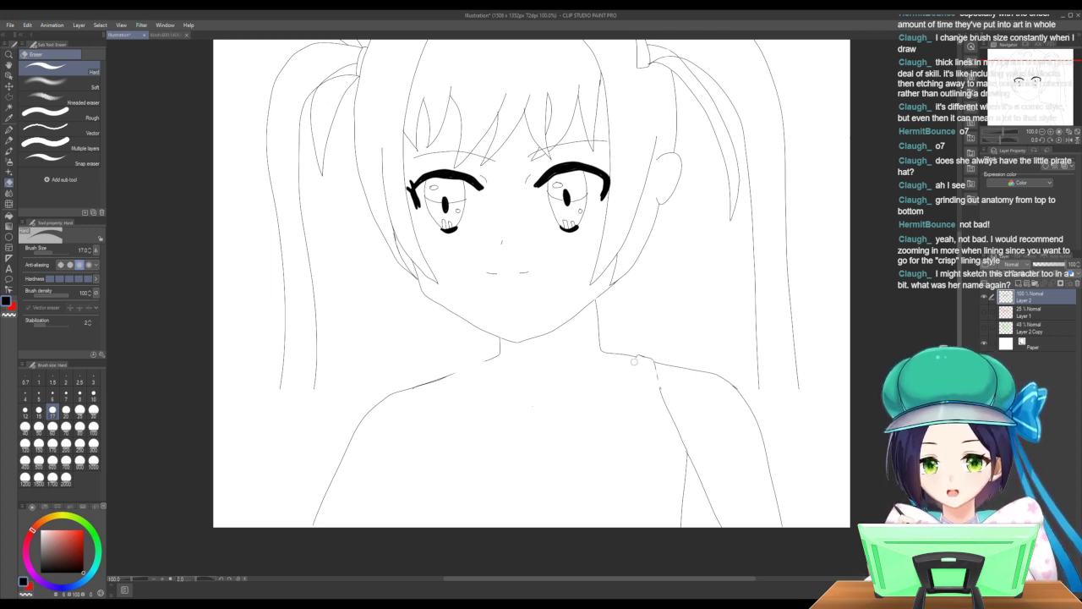
drag(671, 416, 681, 429)
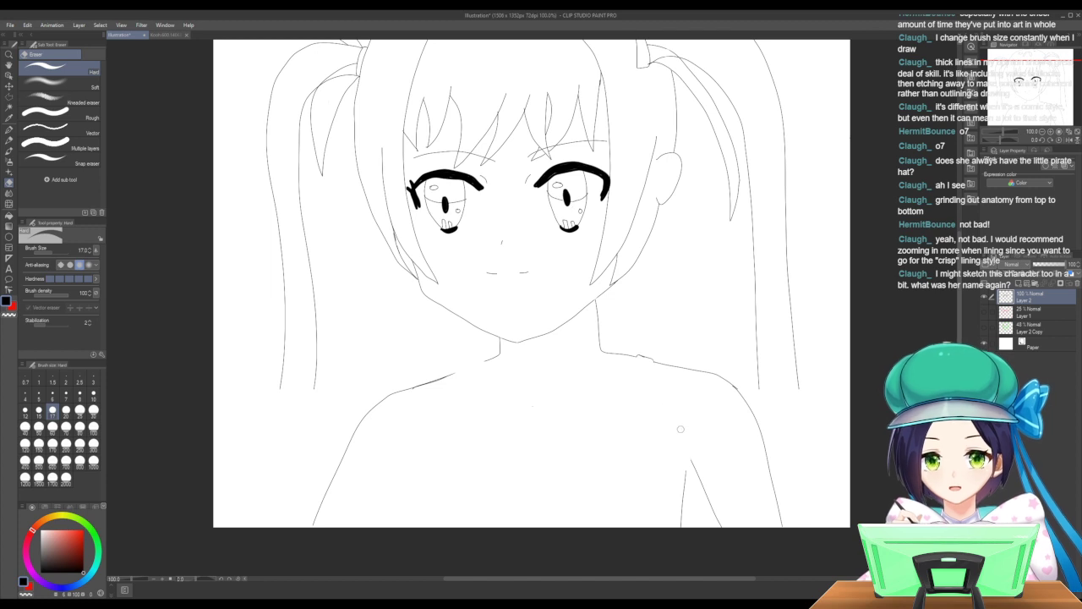
drag(686, 520, 687, 464)
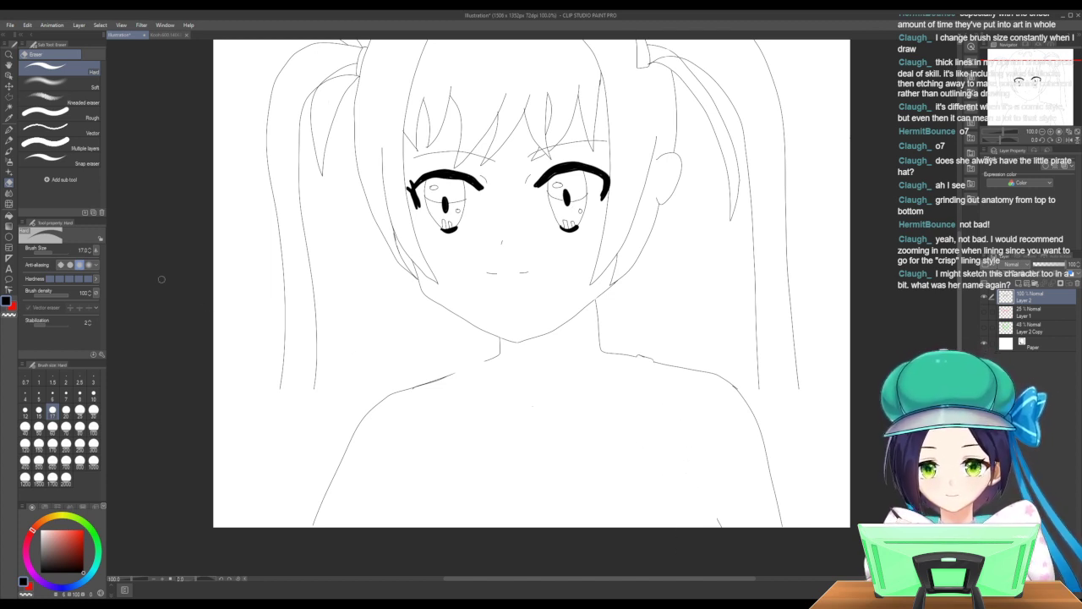
Ink a deeper neckline with wider-set armholes, side and inner arm lines, and close the gap in the shoulder line beside the neck.
click(8, 132)
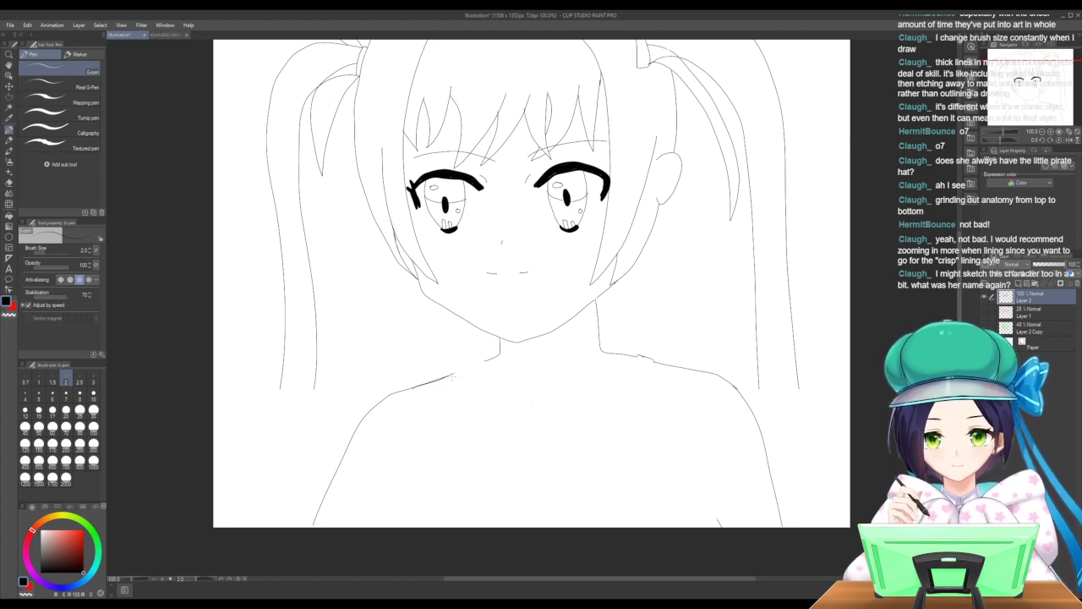
mouse_move(451, 378)
mouse_down()
mouse_move(509, 419)
mouse_move(581, 431)
mouse_move(634, 380)
mouse_up()
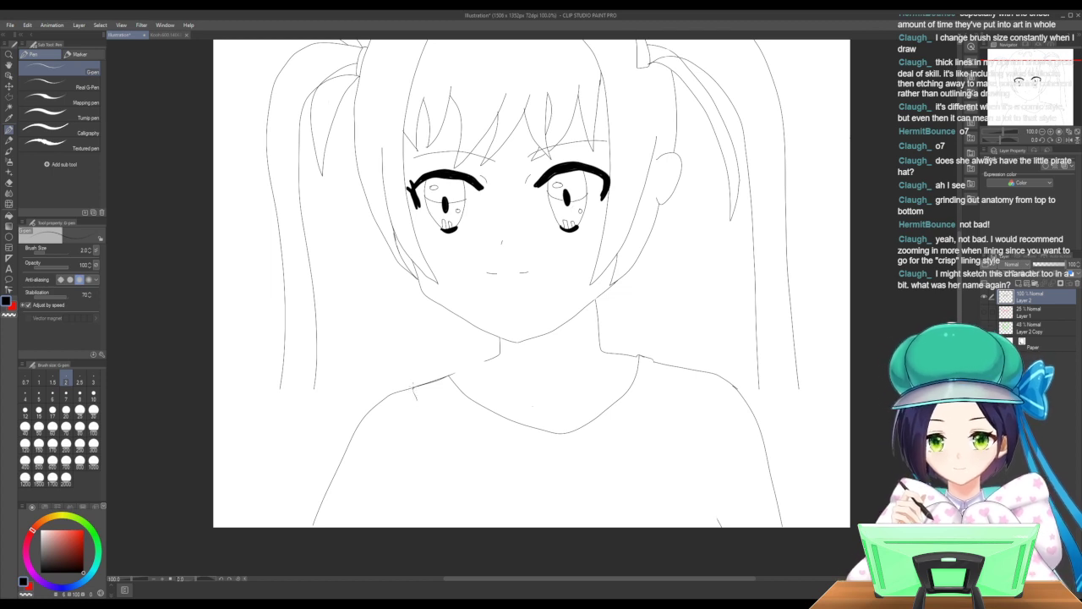
drag(423, 413, 447, 541)
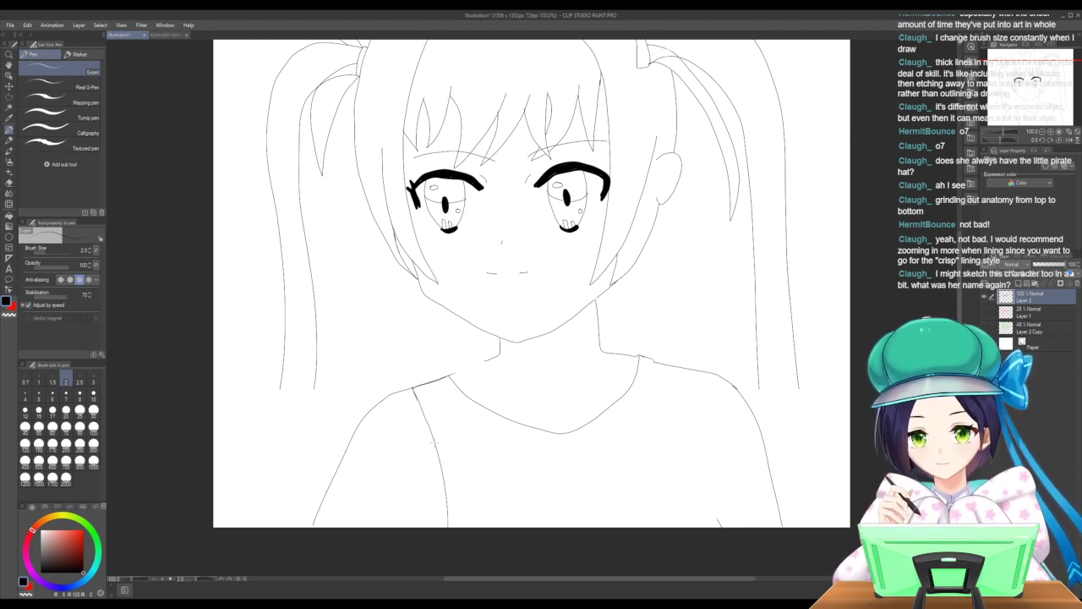
drag(432, 457, 423, 479)
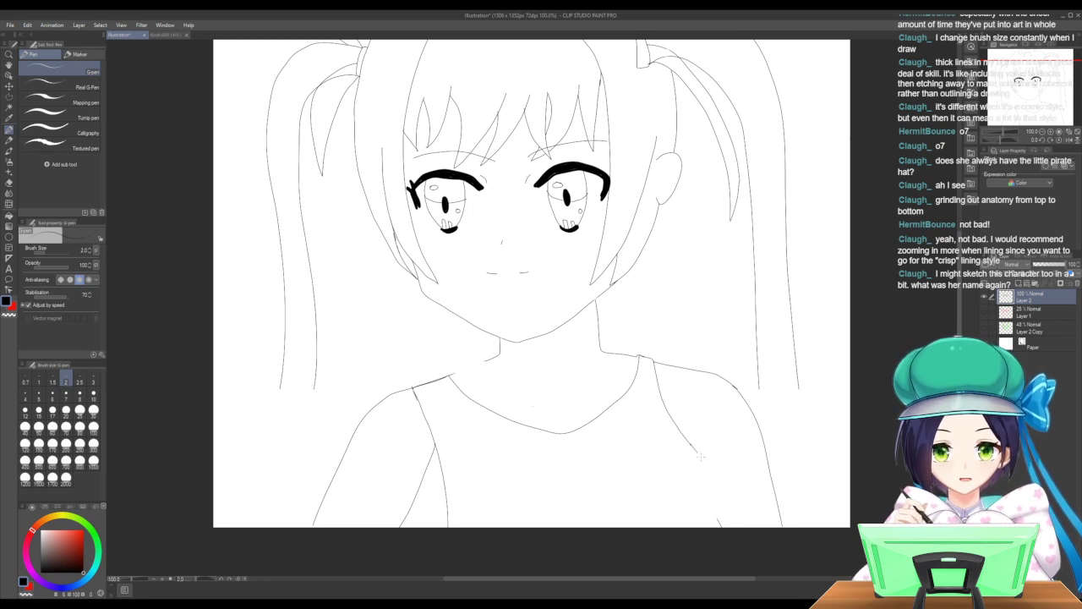
drag(700, 457, 709, 480)
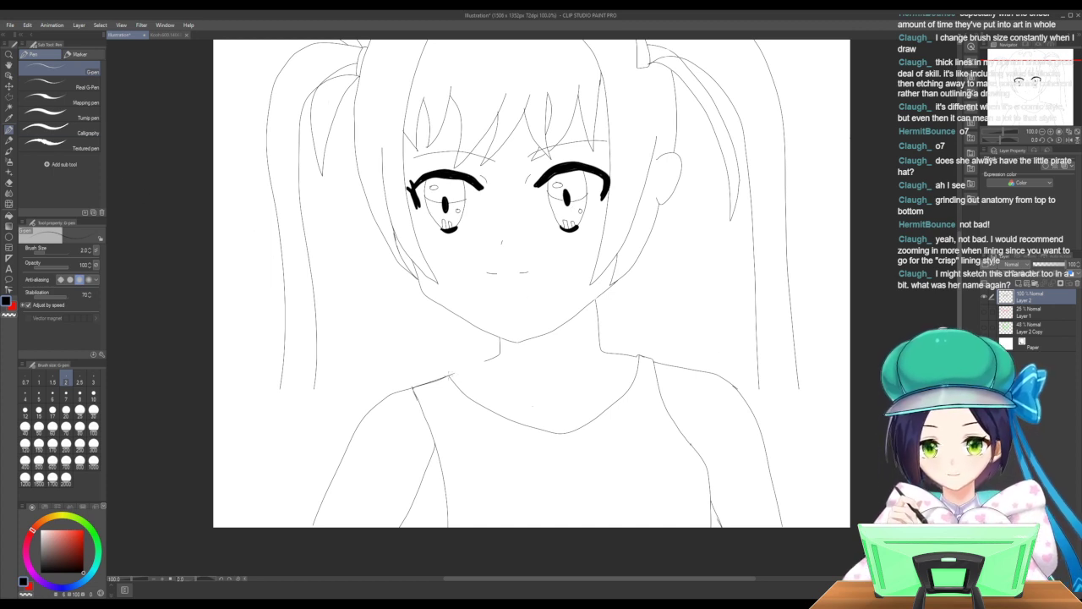
drag(470, 365, 498, 356)
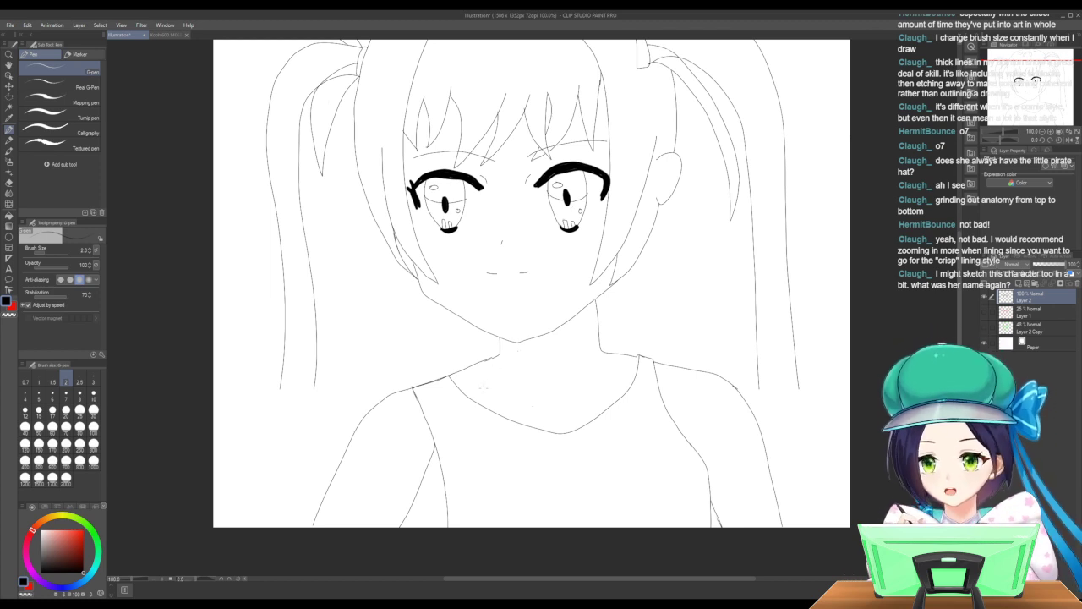
Erase the neck, both shoulders, the arms and the whole top below the chin with the Hard eraser.
key(e)
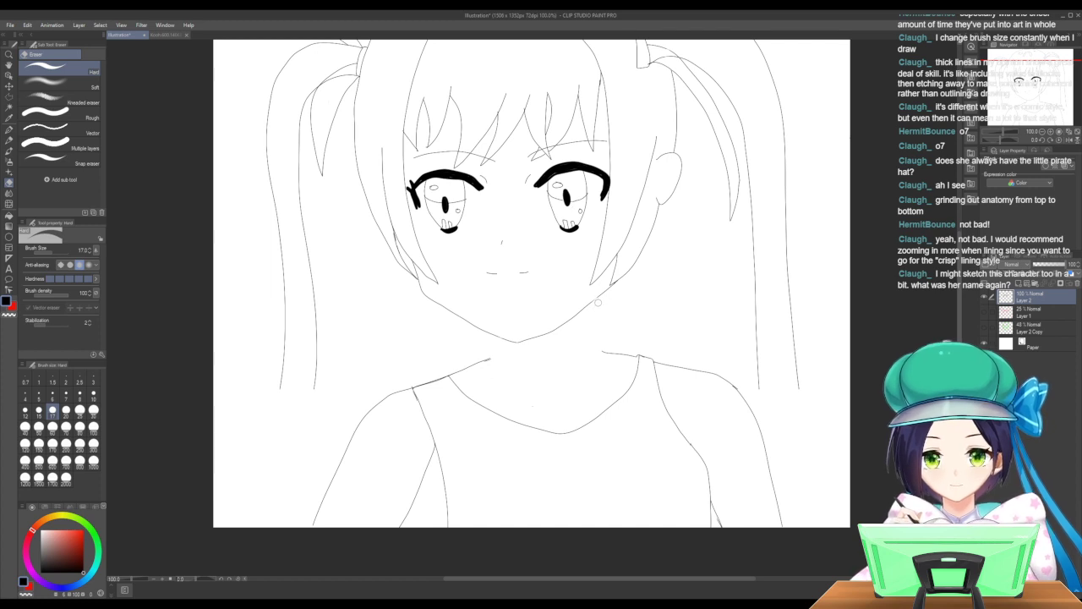
mouse_move(624, 354)
mouse_down()
mouse_move(736, 382)
mouse_move(687, 367)
mouse_move(764, 415)
mouse_move(731, 381)
mouse_move(753, 406)
mouse_move(773, 482)
mouse_move(774, 453)
mouse_move(722, 494)
mouse_move(720, 522)
mouse_move(680, 416)
mouse_move(709, 475)
mouse_move(662, 408)
mouse_move(620, 403)
mouse_move(572, 431)
mouse_move(532, 431)
mouse_move(560, 432)
mouse_move(448, 380)
mouse_move(481, 382)
mouse_move(461, 371)
mouse_move(497, 359)
mouse_move(363, 415)
mouse_move(376, 405)
mouse_move(315, 534)
mouse_up()
mouse_move(398, 537)
mouse_down()
mouse_move(438, 428)
mouse_move(418, 392)
mouse_move(451, 475)
mouse_move(428, 418)
mouse_move(444, 470)
mouse_move(435, 444)
mouse_move(431, 490)
mouse_up()
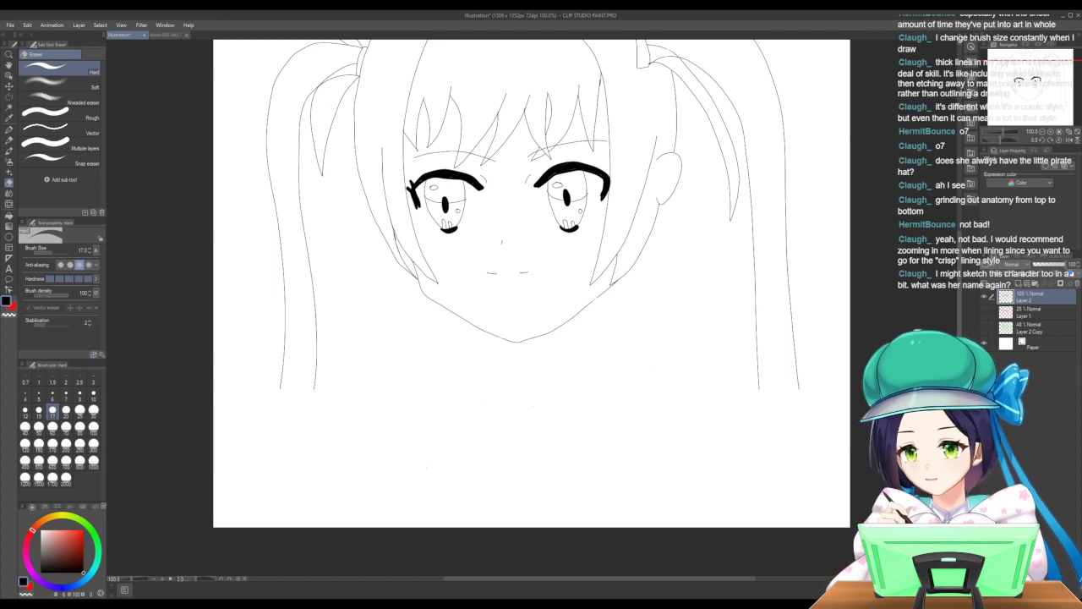
Show the red sketch and ink a narrower neck, lower sloping shoulders, outer arms and a scoop-necked sleeveless top with the G-pen at size 2.
key(p)
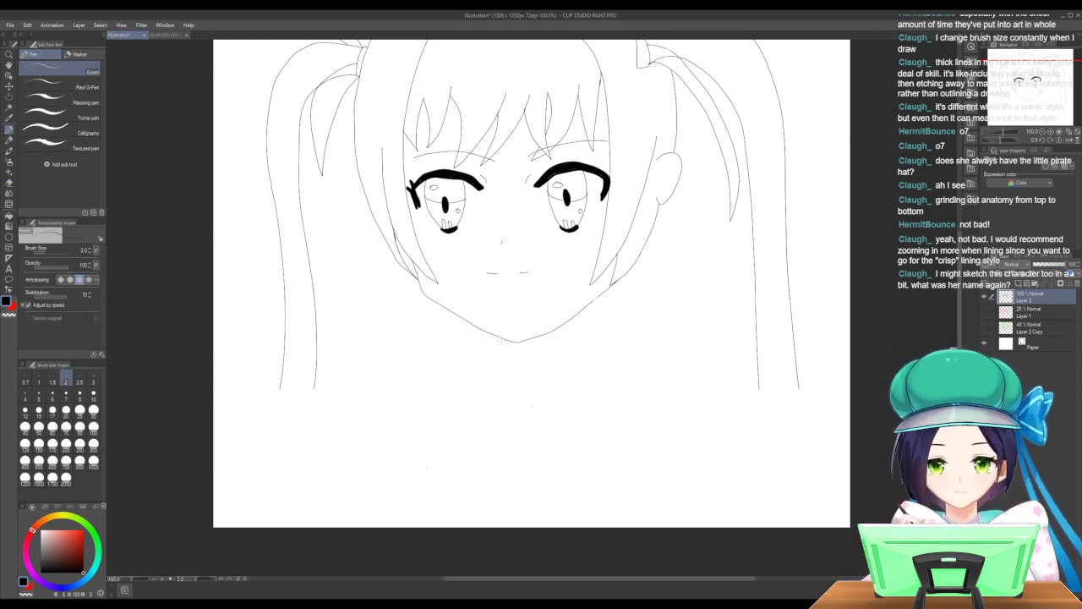
click(984, 311)
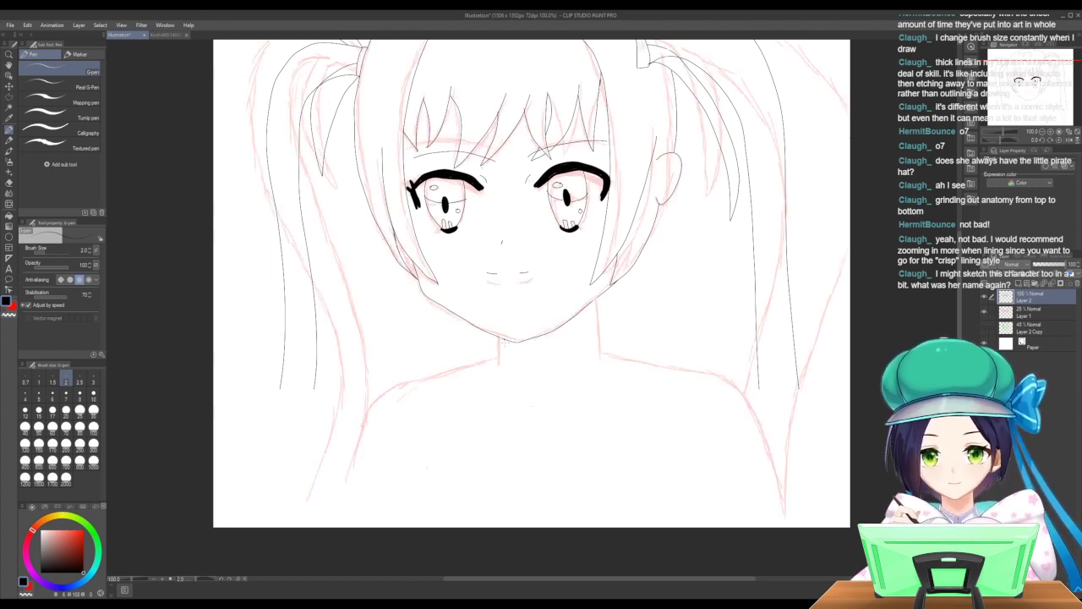
mouse_move(505, 339)
mouse_down()
mouse_move(507, 355)
mouse_move(474, 391)
mouse_move(370, 454)
mouse_move(329, 535)
mouse_up()
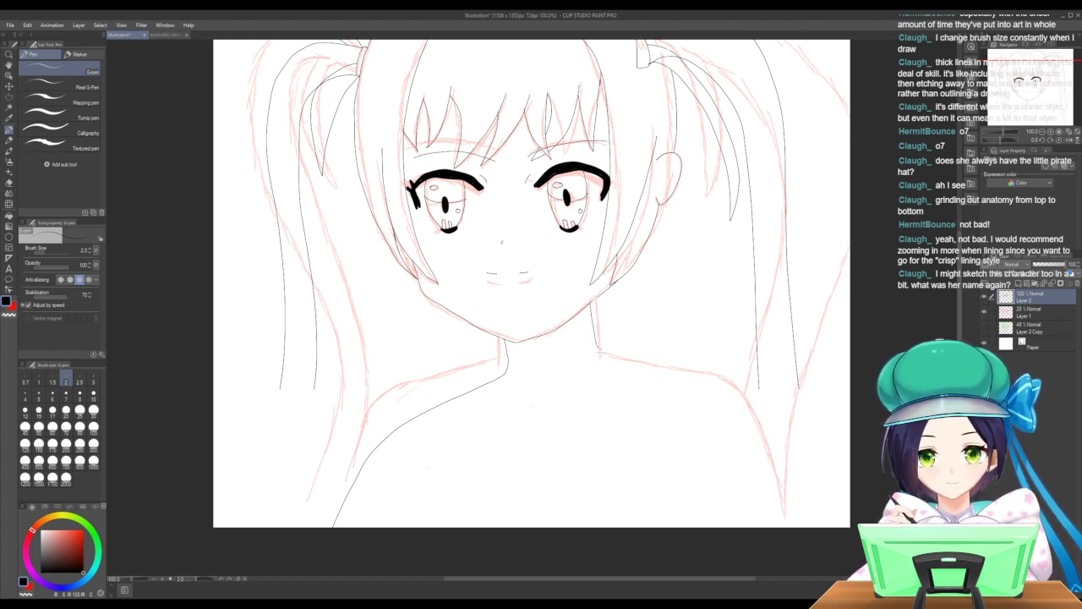
drag(620, 362, 660, 377)
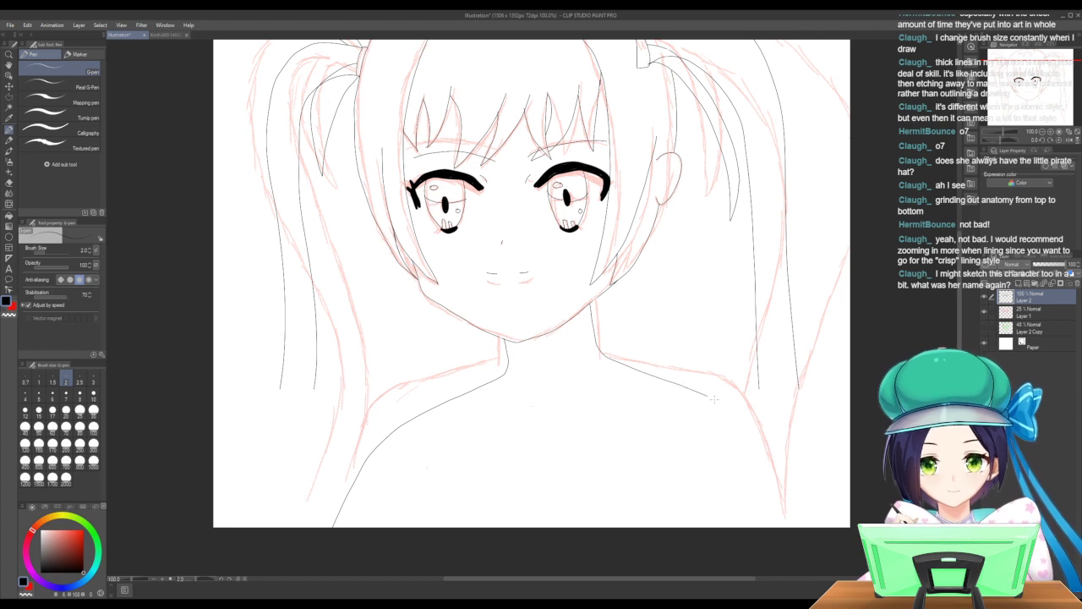
mouse_move(714, 399)
mouse_down()
mouse_move(760, 444)
mouse_move(796, 534)
mouse_up()
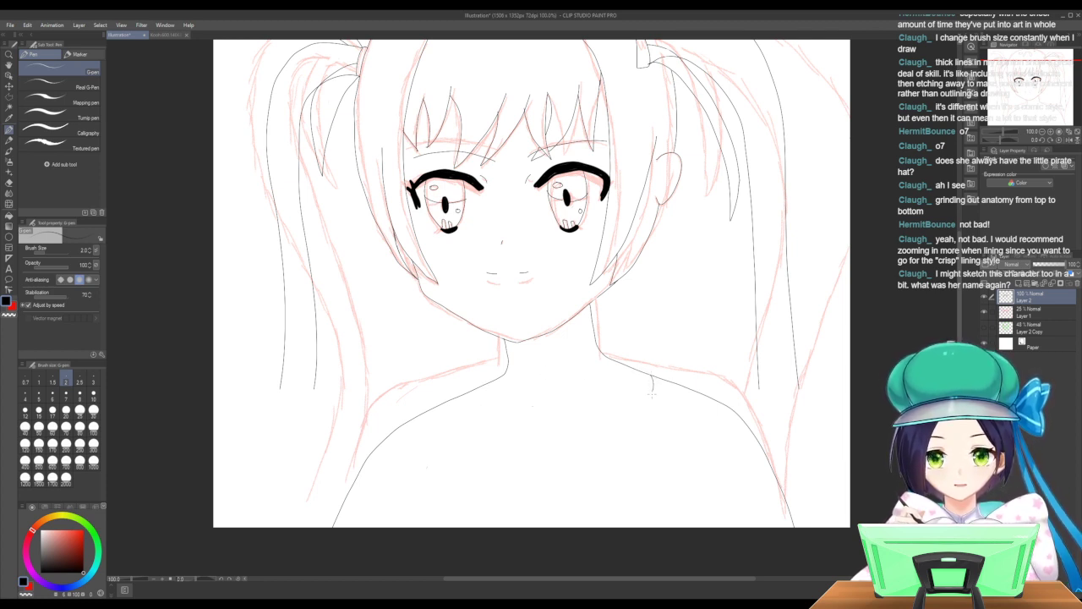
mouse_move(628, 427)
mouse_down()
mouse_move(596, 450)
mouse_move(540, 448)
mouse_move(464, 405)
mouse_up()
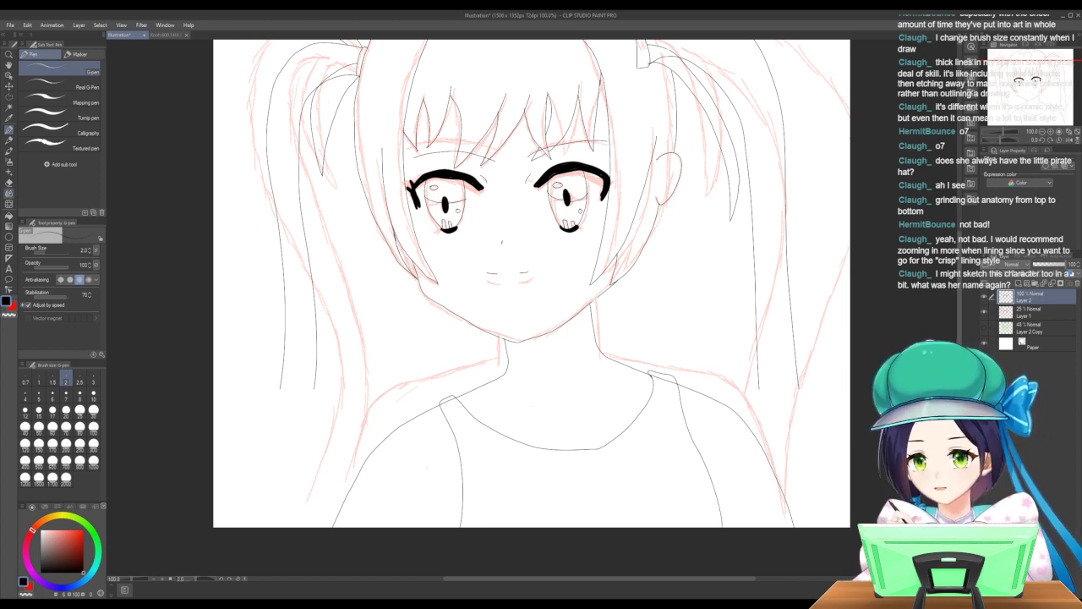
Replace the right-hand strap's rounded upper edge with a straight line along the shoulder, erasing the old edge at size 12.
click(8, 188)
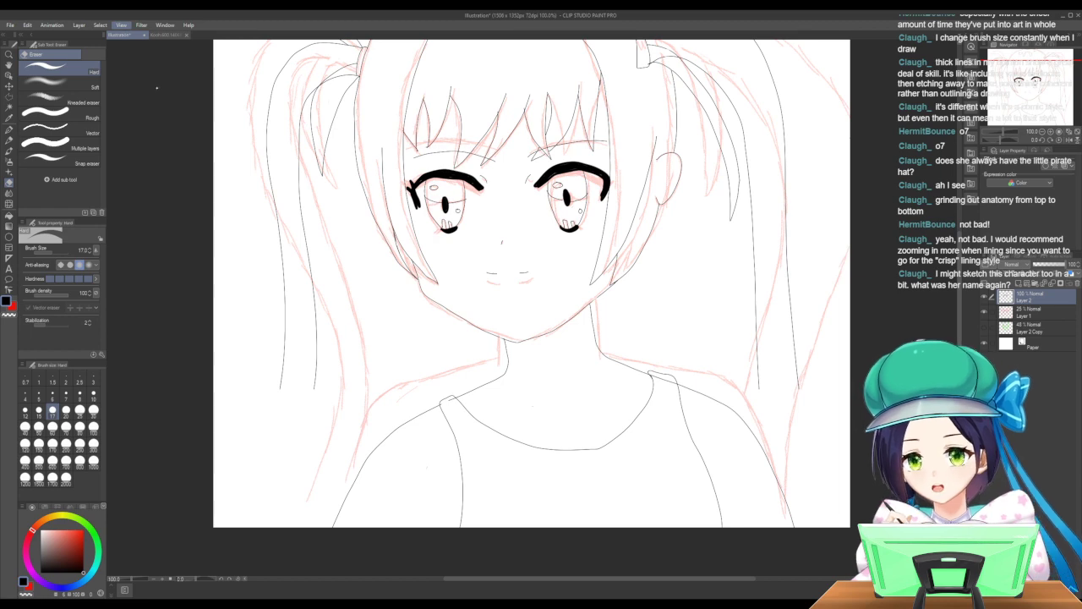
key(ctrl+plus)
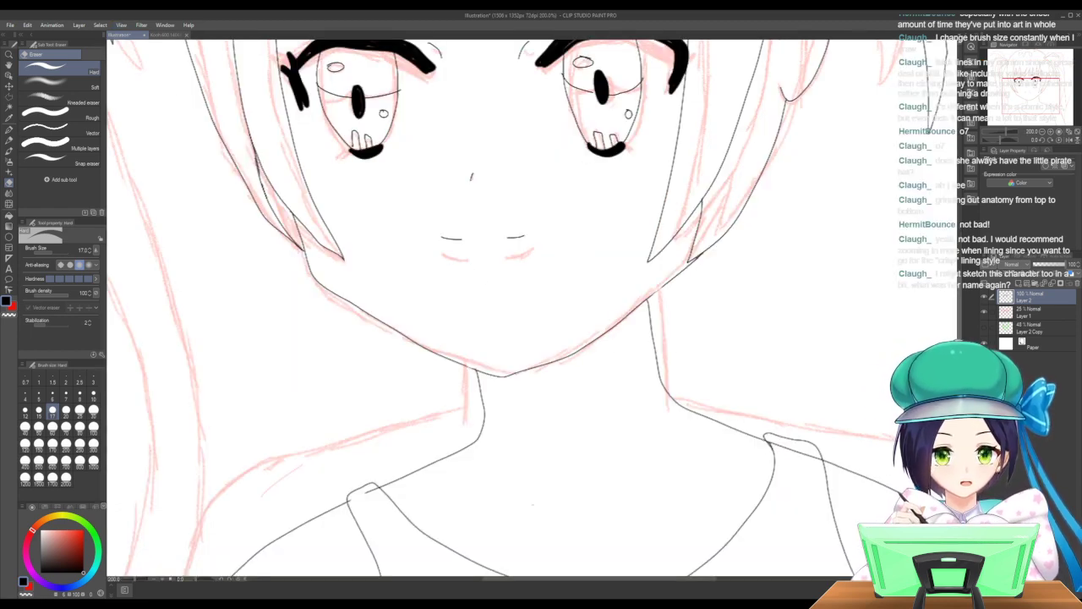
scroll(533, 304, down, 6)
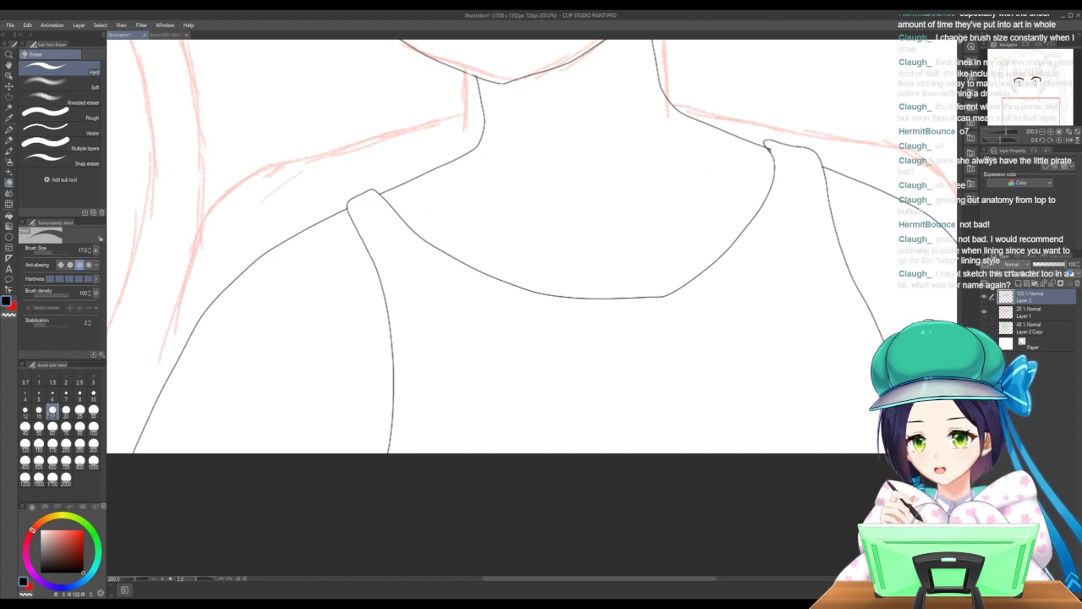
click(25, 411)
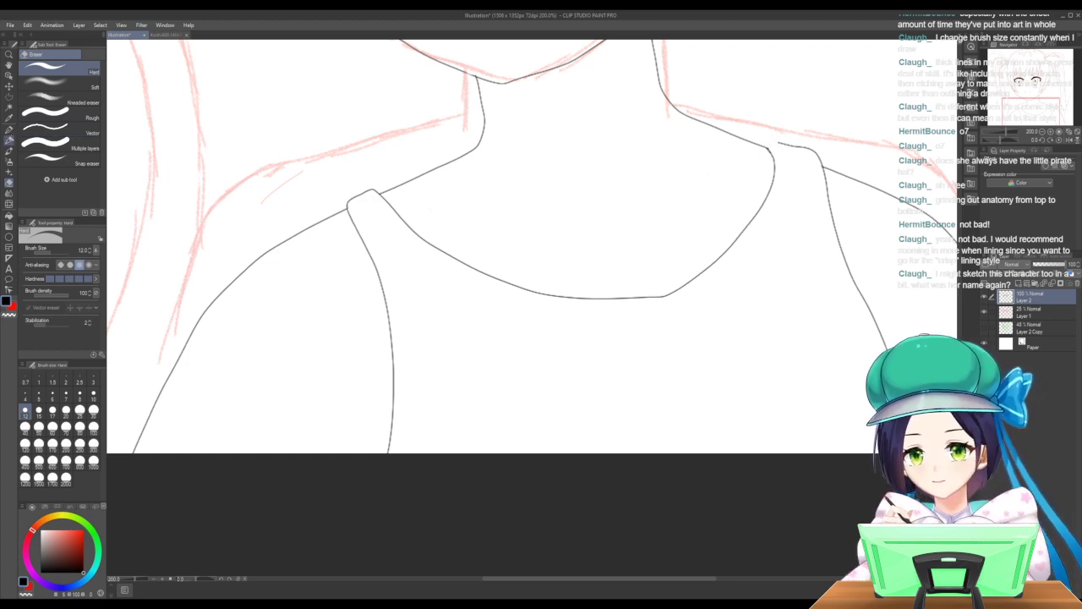
click(9, 129)
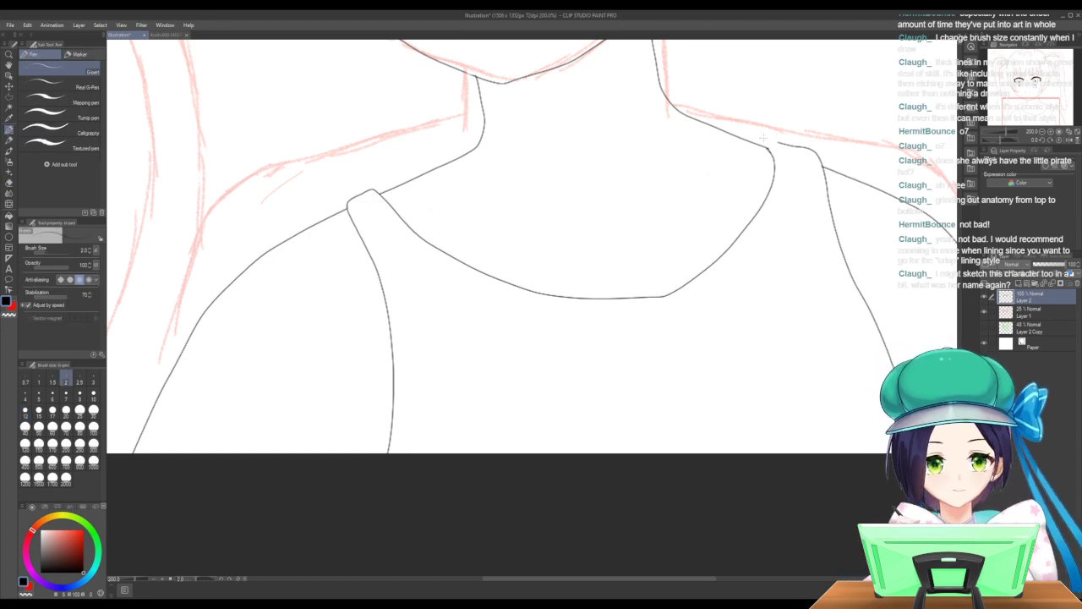
drag(767, 145, 818, 161)
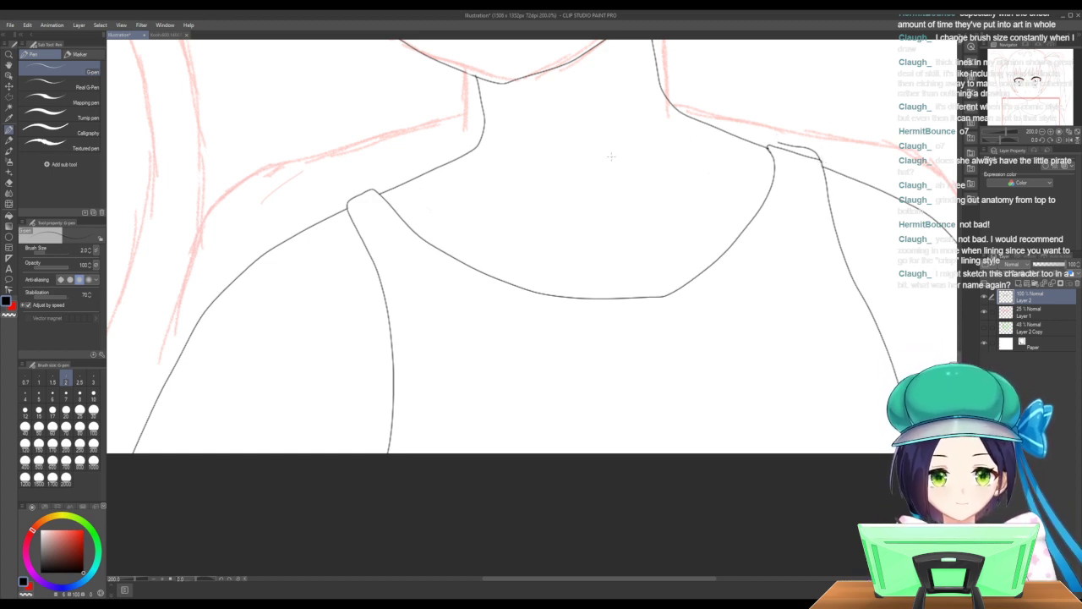
click(9, 183)
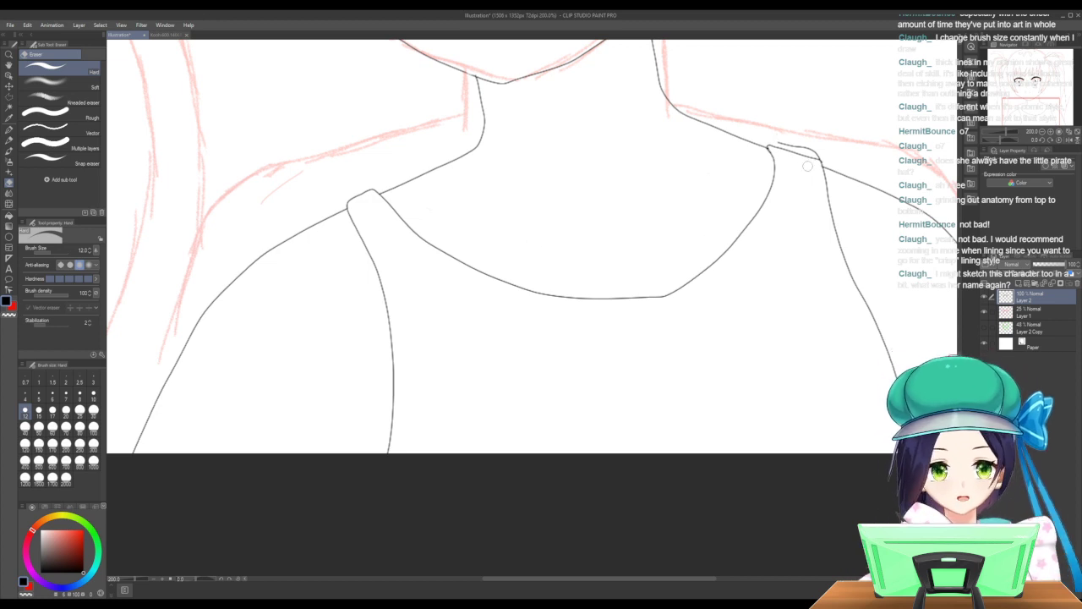
drag(807, 167, 808, 153)
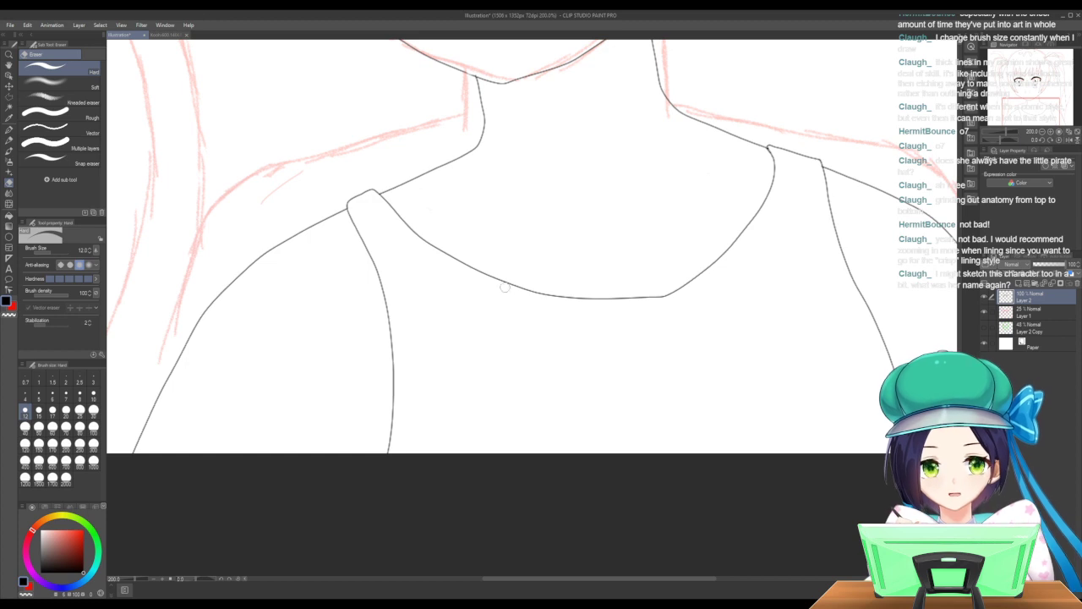
Erase the left-hand strap's rounded upper edge and ink a straight line joining the neckline to the armhole.
mouse_move(360, 211)
mouse_down()
mouse_move(371, 189)
mouse_move(353, 195)
mouse_move(371, 190)
mouse_up()
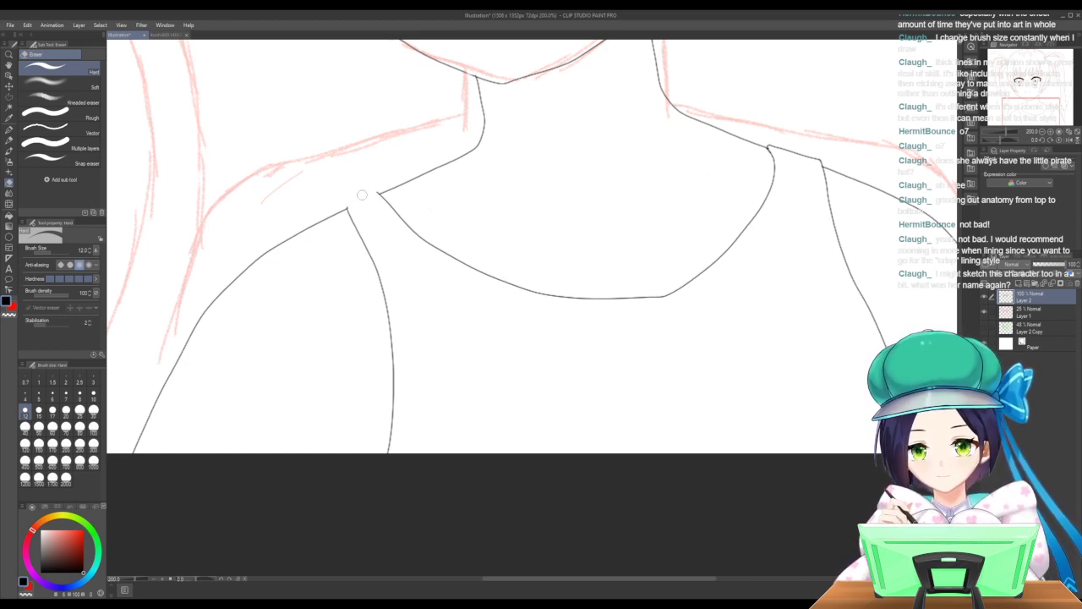
key(p)
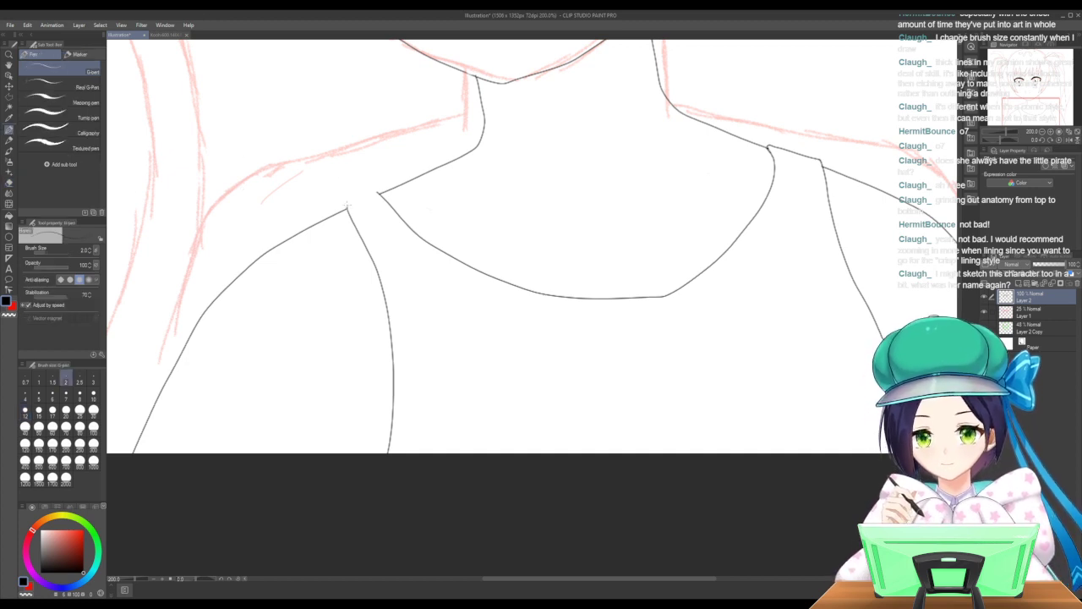
drag(348, 207, 378, 192)
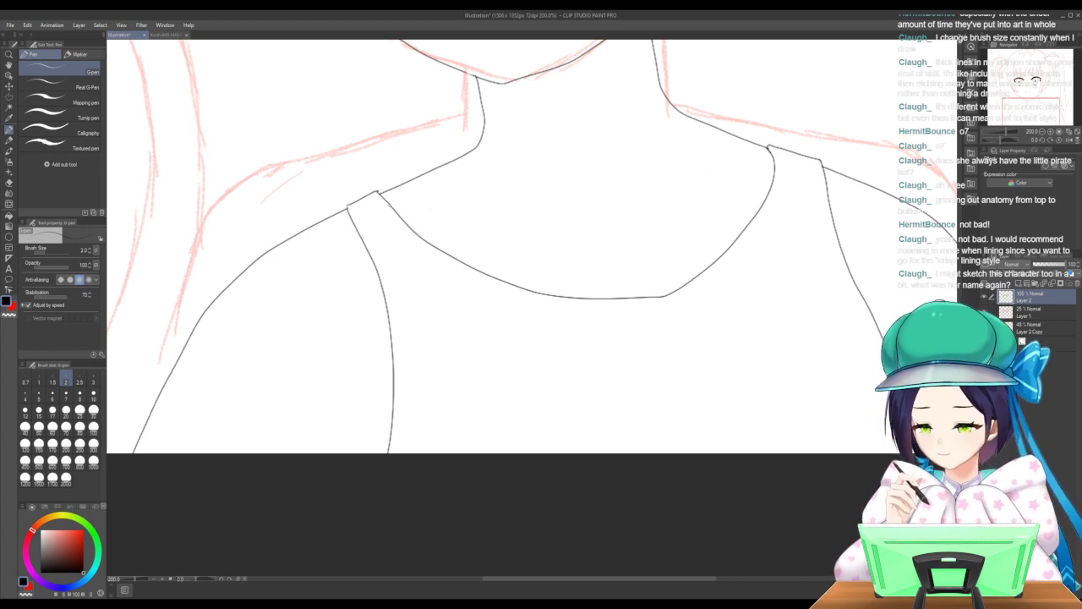
key(ctrl+z)
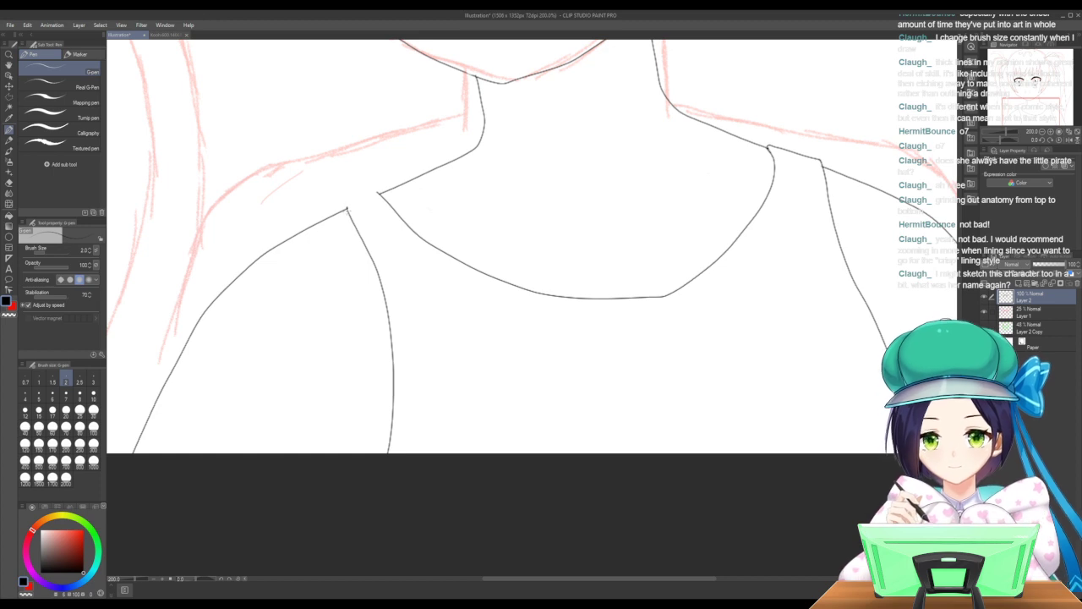
drag(347, 208, 377, 192)
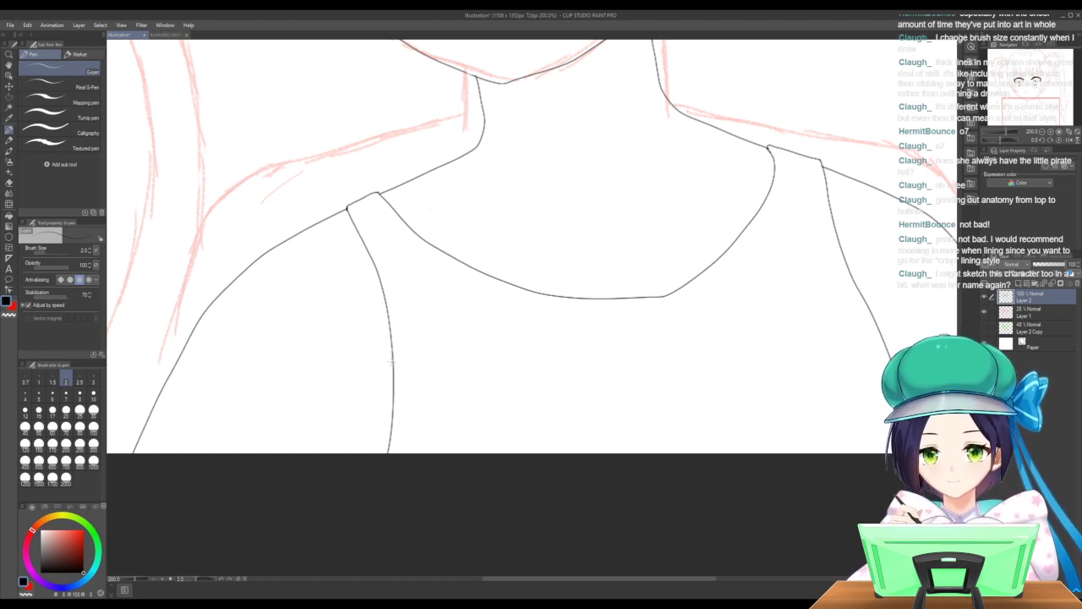
Ink the left-hand inner arm line from the armpit to the canvas edge and hide the red sketch.
drag(392, 365, 334, 454)
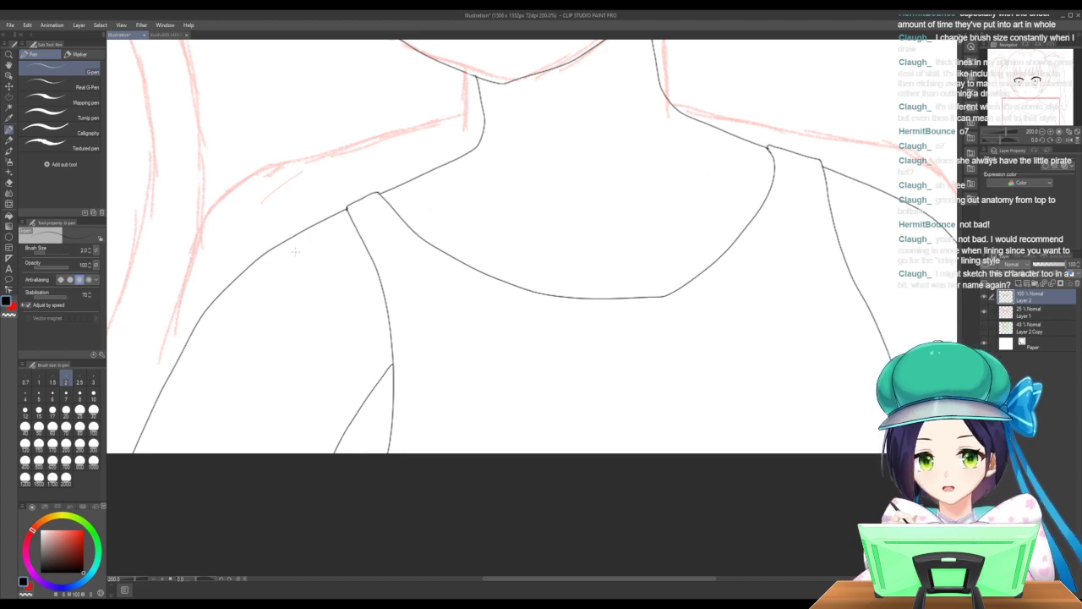
mouse_move(521, 578)
mouse_down()
mouse_move(580, 577)
mouse_move(534, 565)
mouse_up()
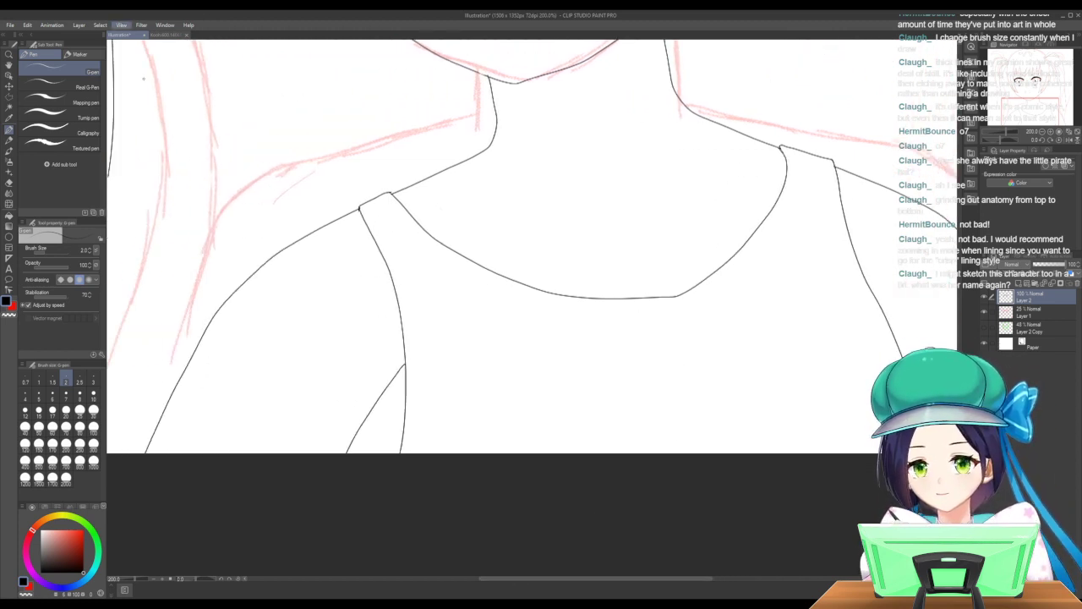
key(ctrl+alt+0)
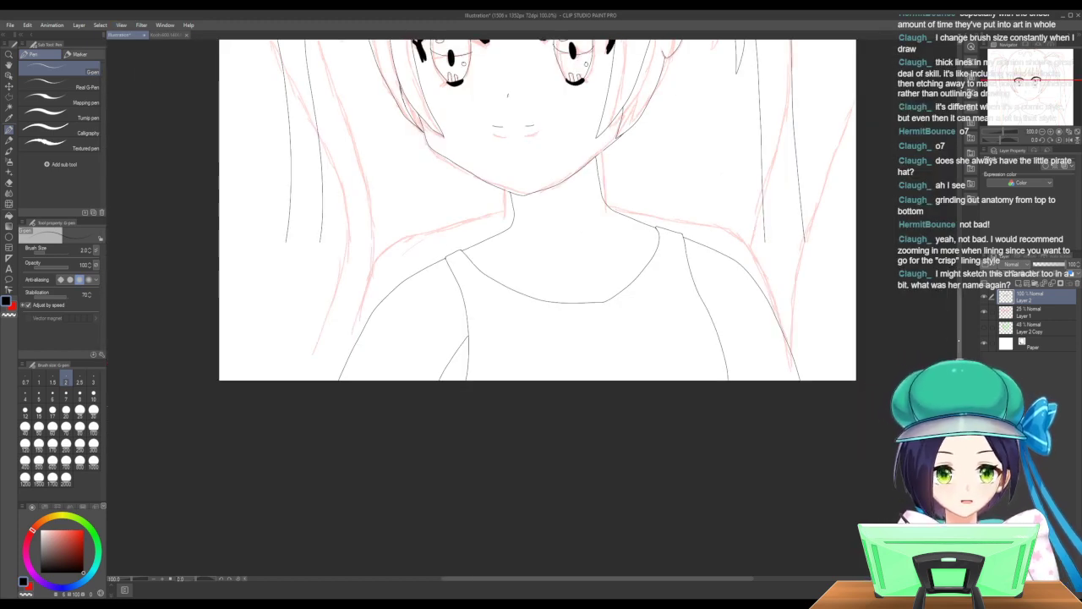
scroll(538, 254, up, 3)
click(985, 311)
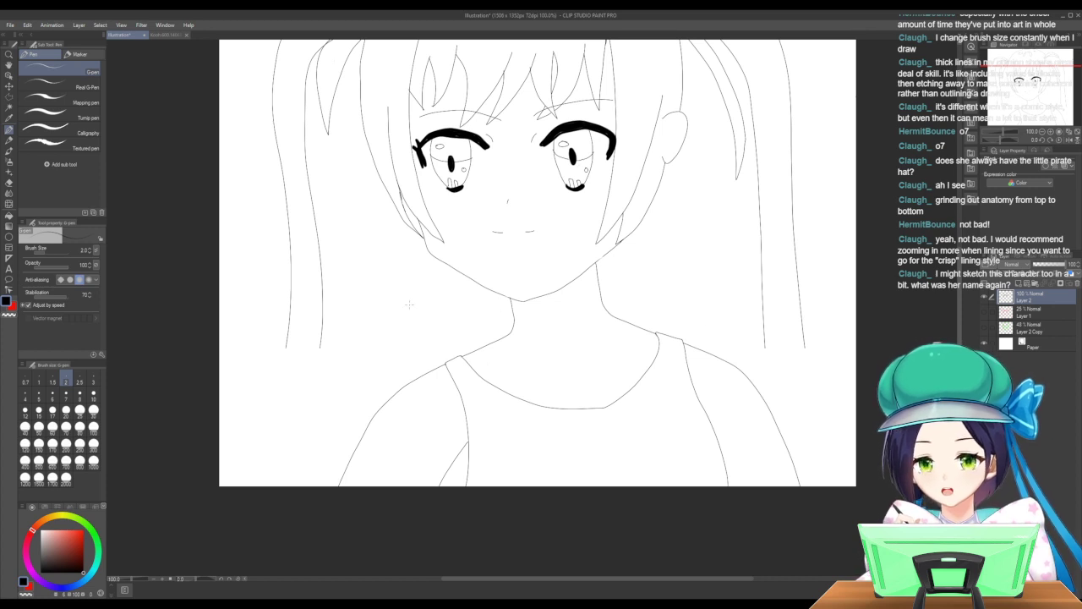
click(9, 181)
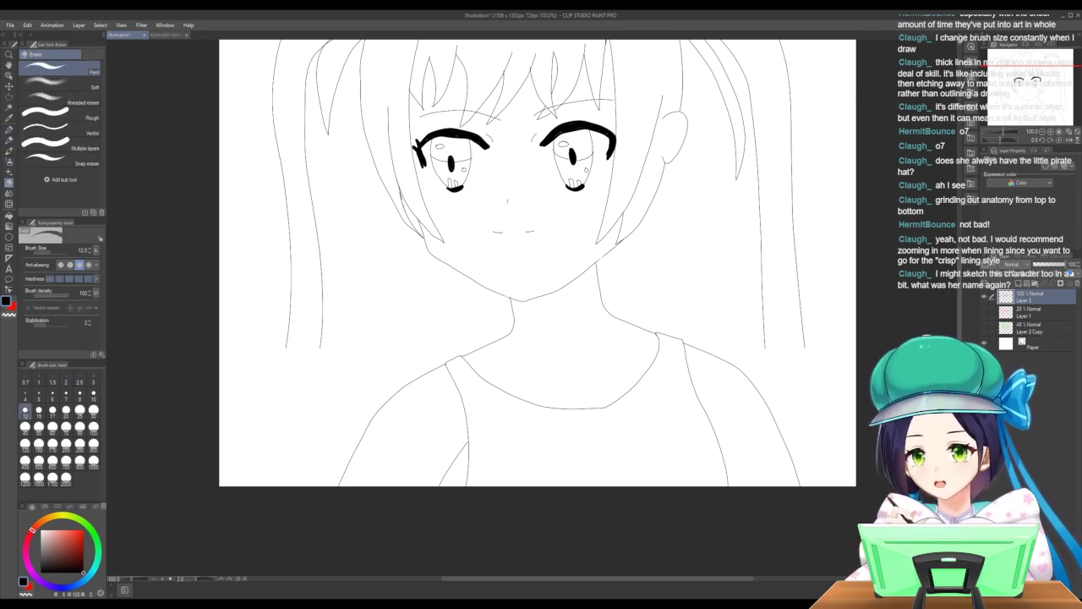
Erase the left-hand armhole and inner arm lines, and re-ink both with the armhole set further out, using the G-pen at size 2.
drag(455, 373, 468, 465)
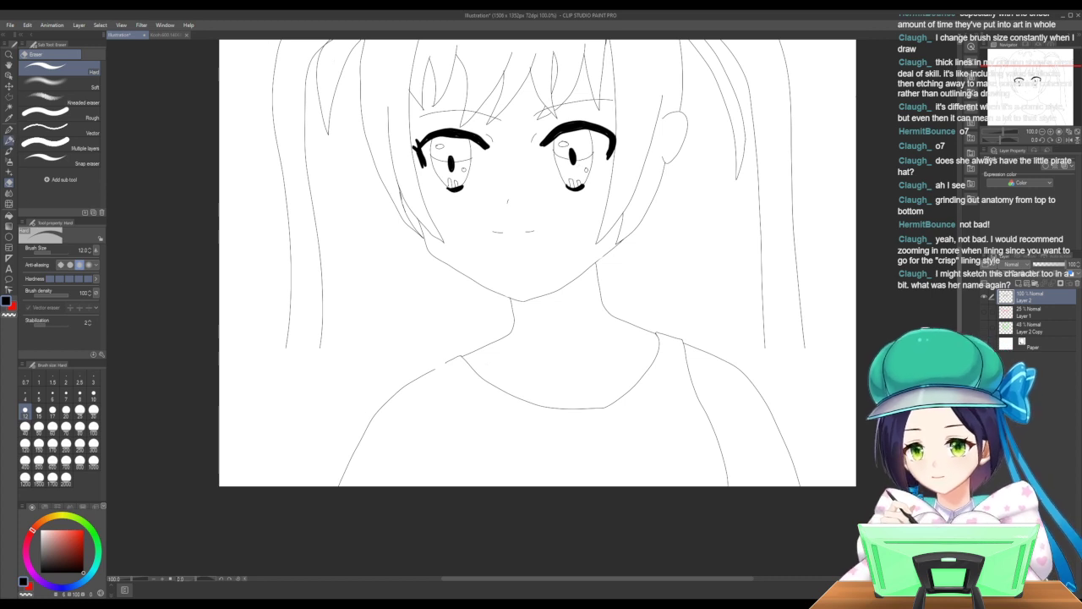
click(10, 132)
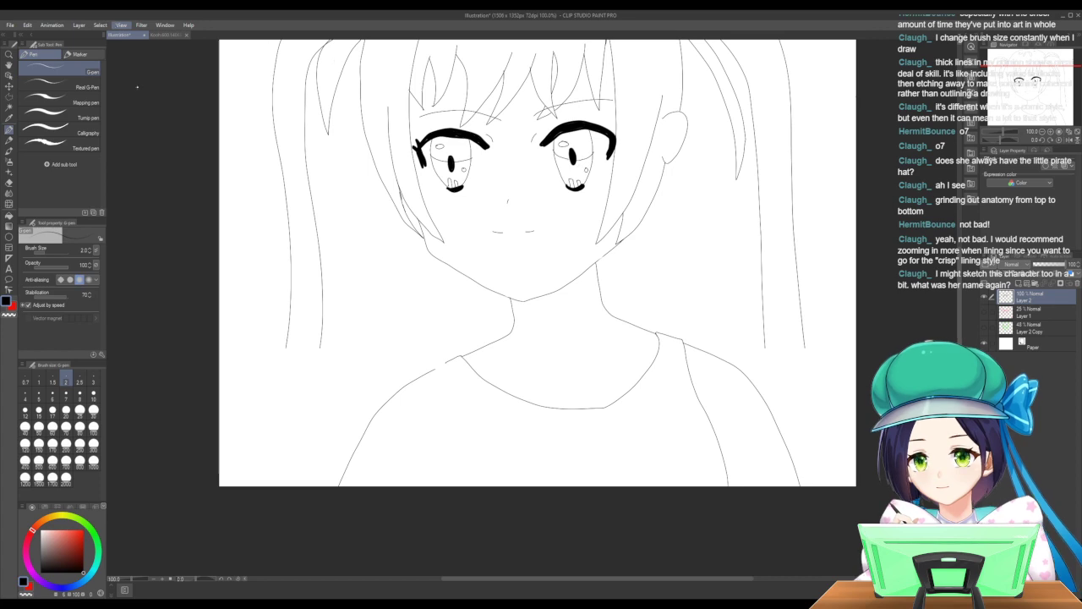
key(ctrl+plus)
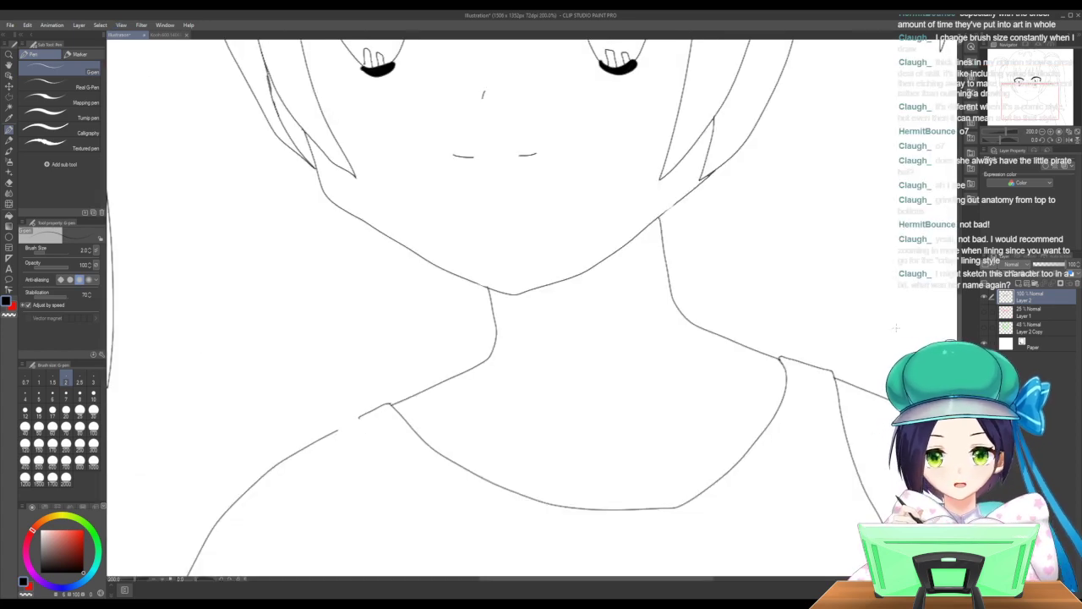
scroll(534, 296, down, 5)
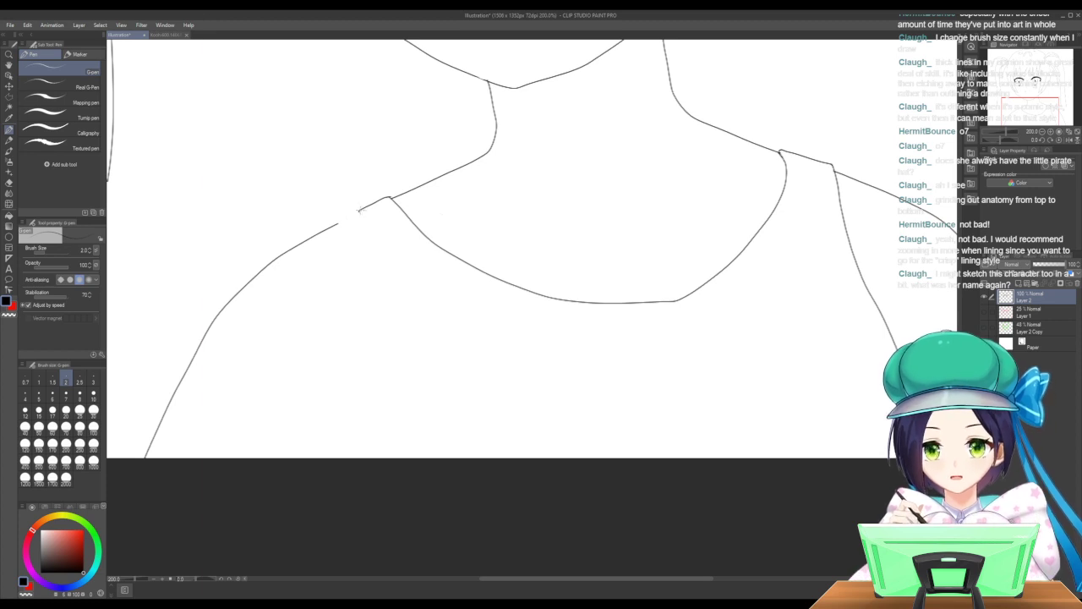
mouse_move(359, 209)
mouse_down()
mouse_move(343, 218)
mouse_move(346, 232)
mouse_move(414, 358)
mouse_move(443, 458)
mouse_up()
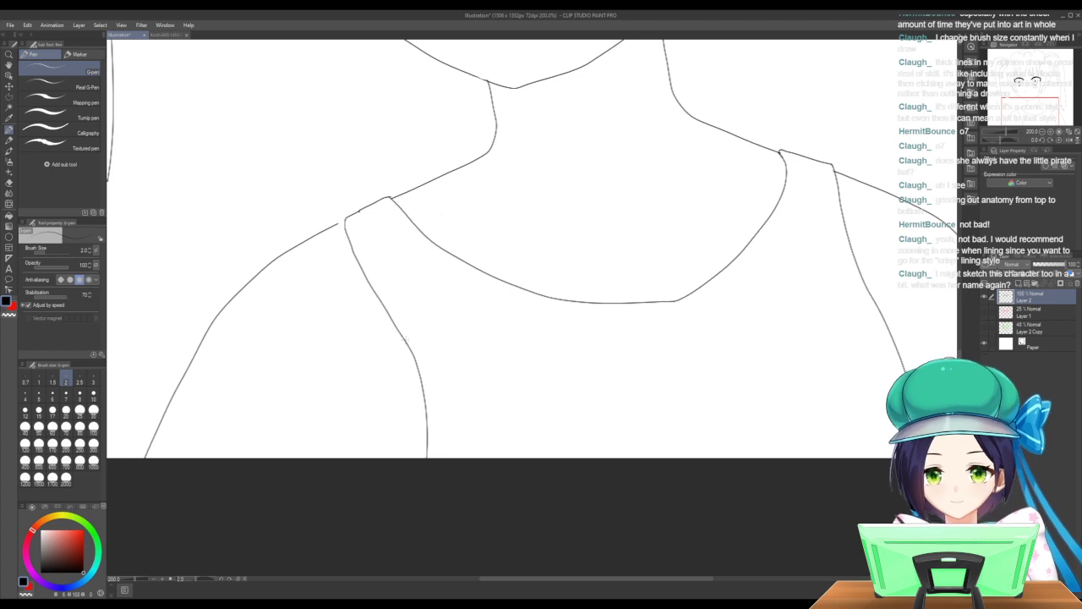
drag(403, 336, 354, 454)
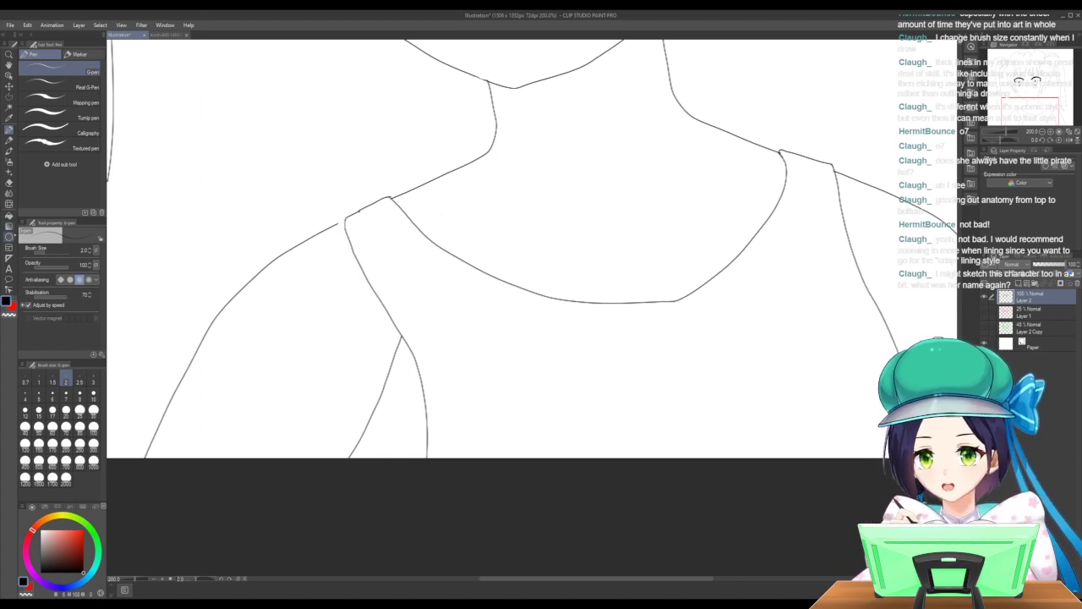
Erase the left-hand arm and lower armhole at size 12, and ink a steeper armhole curve down to the canvas edge.
click(8, 182)
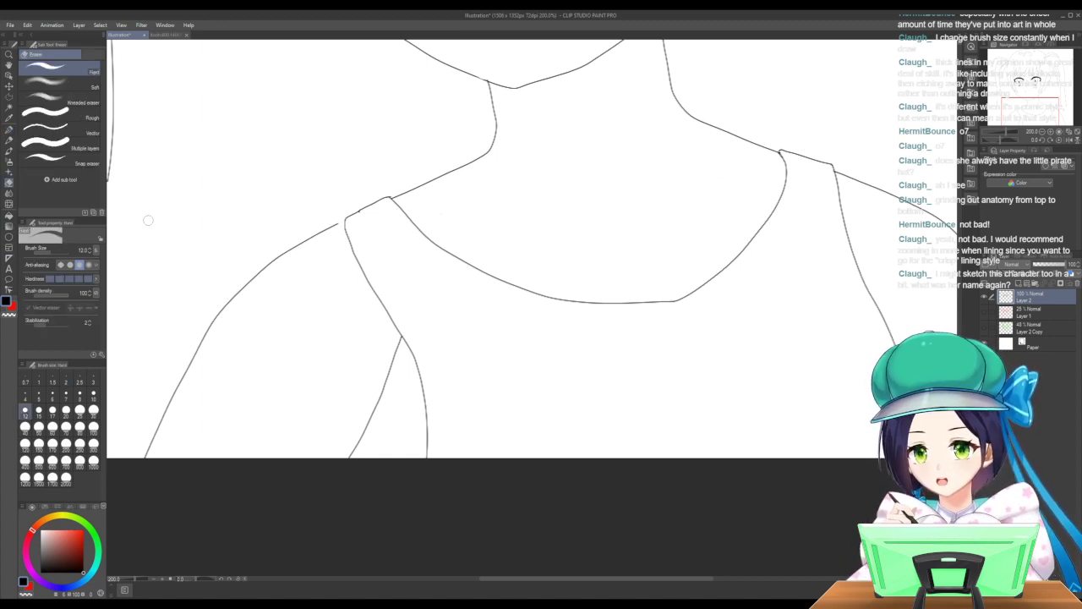
mouse_move(339, 229)
mouse_down()
mouse_move(253, 280)
mouse_move(202, 342)
mouse_move(210, 332)
mouse_move(151, 455)
mouse_up()
mouse_move(343, 459)
mouse_down()
mouse_move(406, 341)
mouse_move(406, 322)
mouse_move(402, 339)
mouse_move(372, 277)
mouse_move(395, 315)
mouse_move(369, 281)
mouse_up()
mouse_move(436, 380)
mouse_down()
mouse_move(414, 349)
mouse_move(438, 412)
mouse_move(424, 389)
mouse_move(424, 464)
mouse_up()
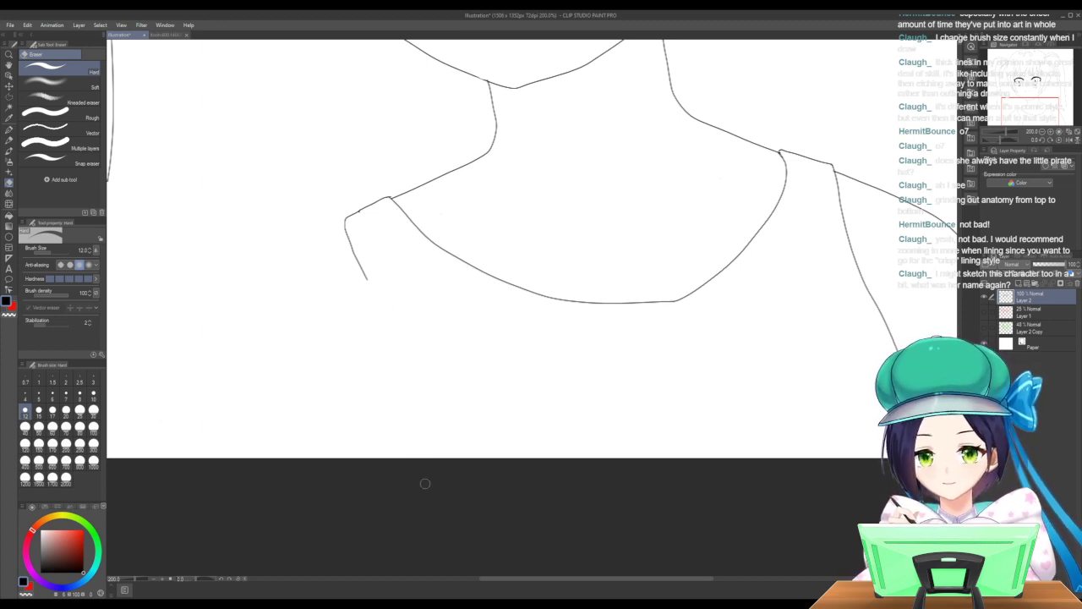
click(9, 129)
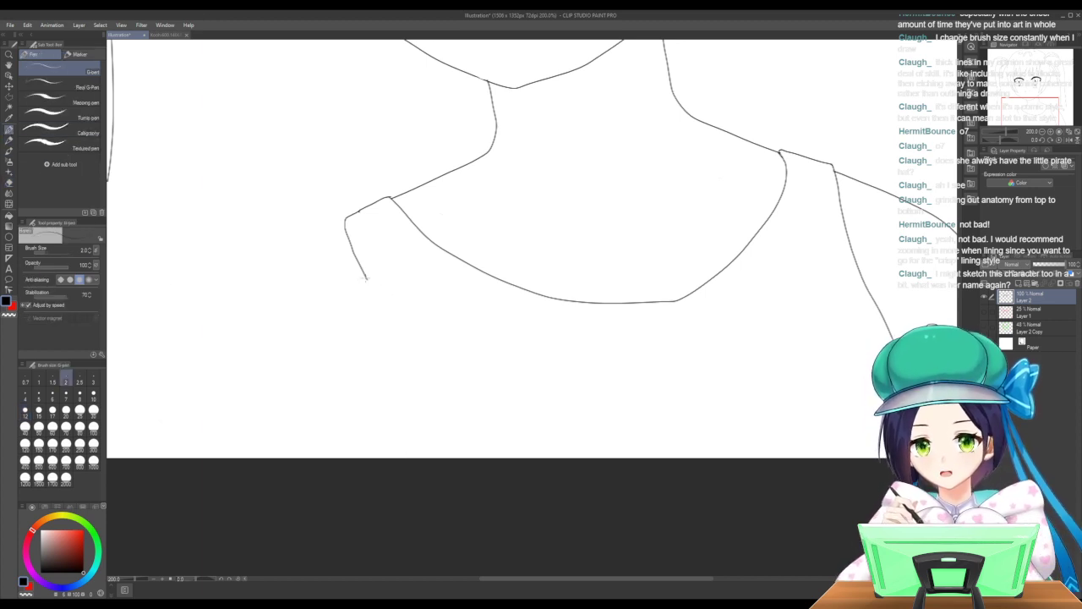
mouse_move(365, 278)
mouse_down()
mouse_move(394, 363)
mouse_move(386, 461)
mouse_up()
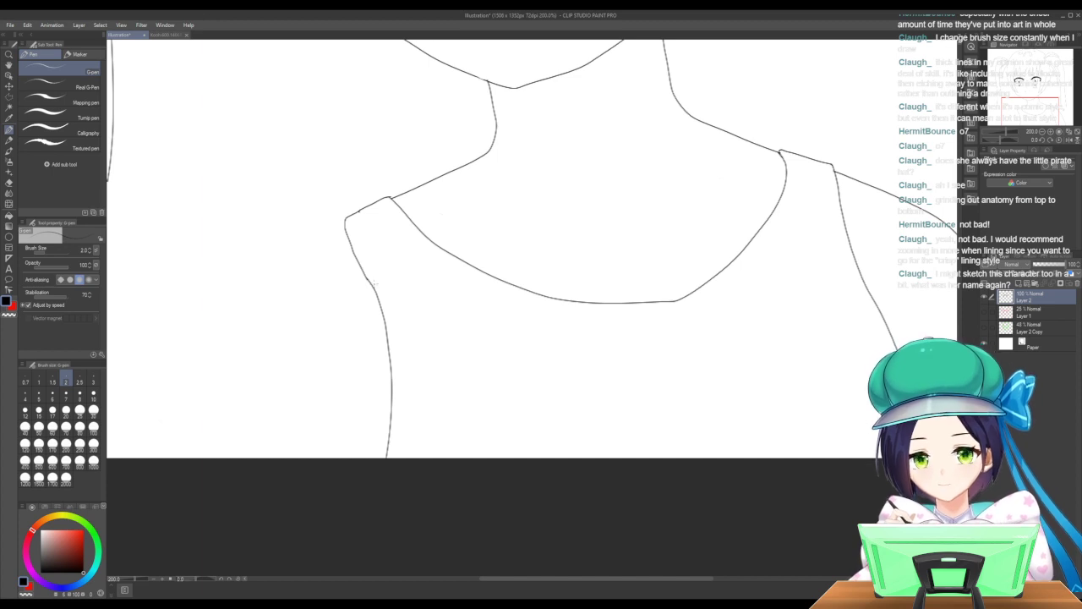
Erase the lower part of the left-hand armhole line and re-ink it further outward to the canvas edge.
key(e)
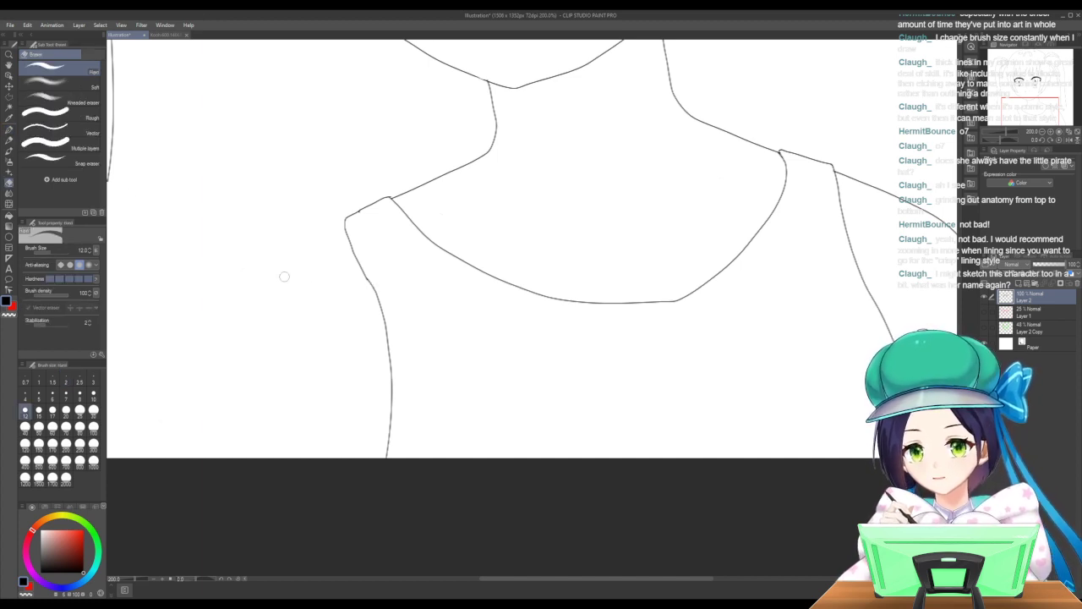
mouse_move(365, 277)
mouse_down()
mouse_move(388, 329)
mouse_move(392, 475)
mouse_move(366, 411)
mouse_up()
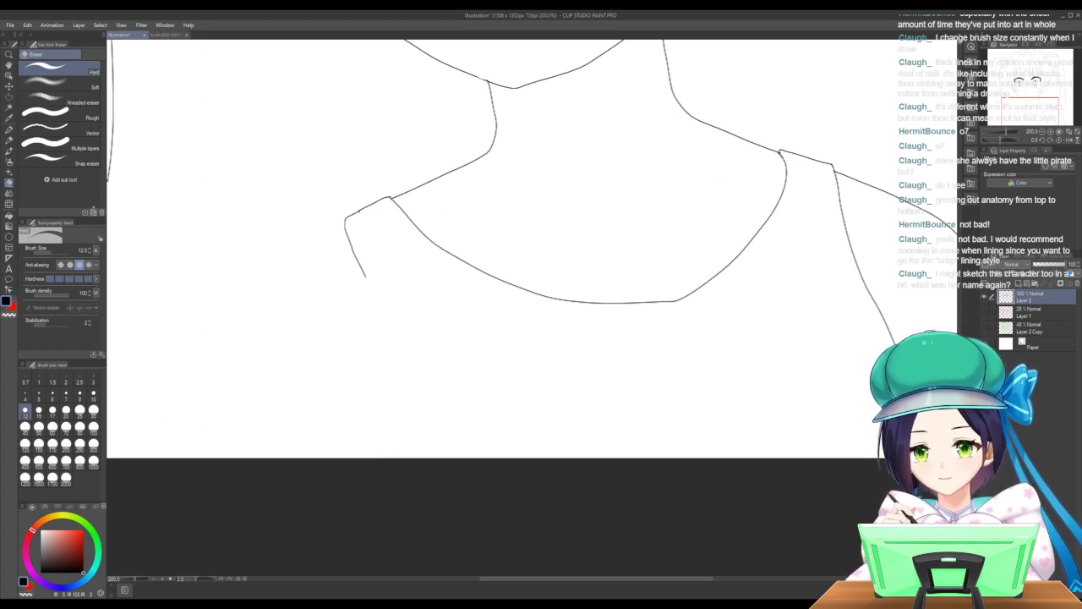
click(9, 130)
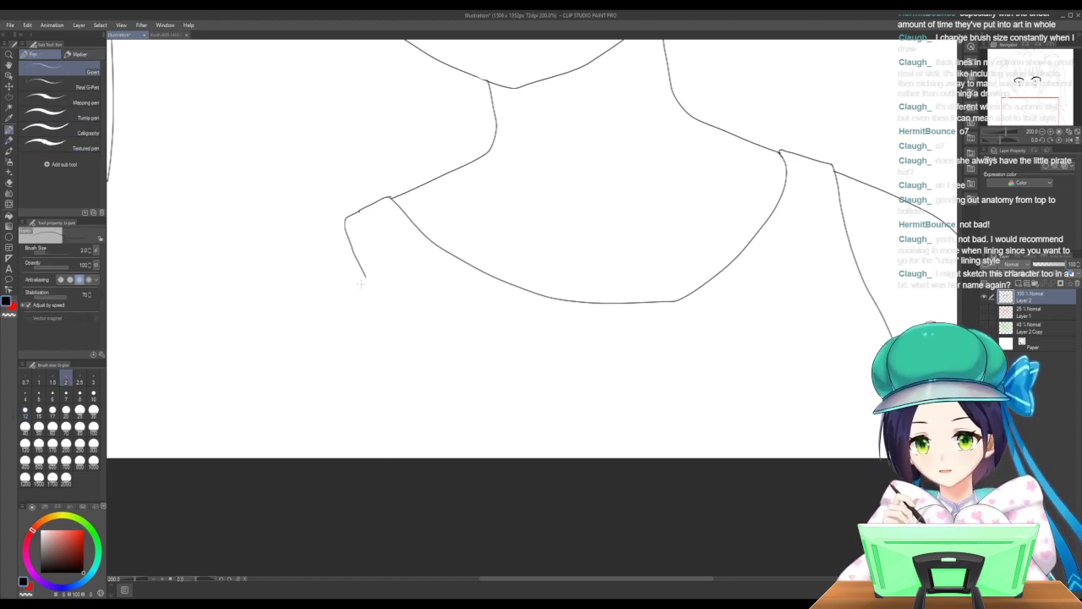
mouse_move(368, 286)
mouse_down()
mouse_move(377, 376)
mouse_move(364, 476)
mouse_up()
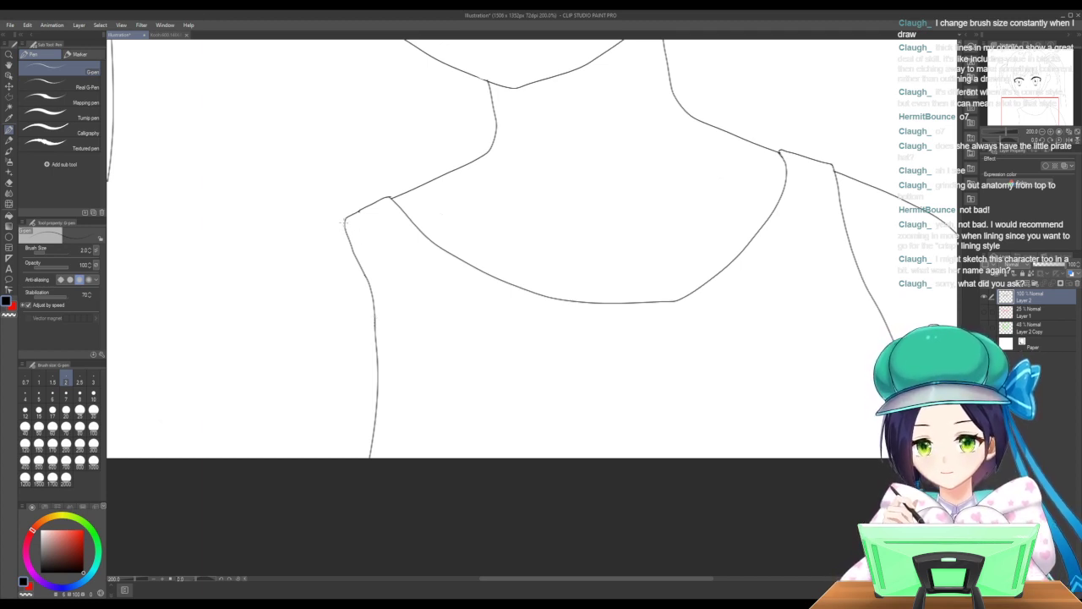
Ink a narrow, steeply dropping left-hand arm from the strap corner to the canvas edge, with a short inner arm line beside the armhole.
drag(345, 220, 313, 257)
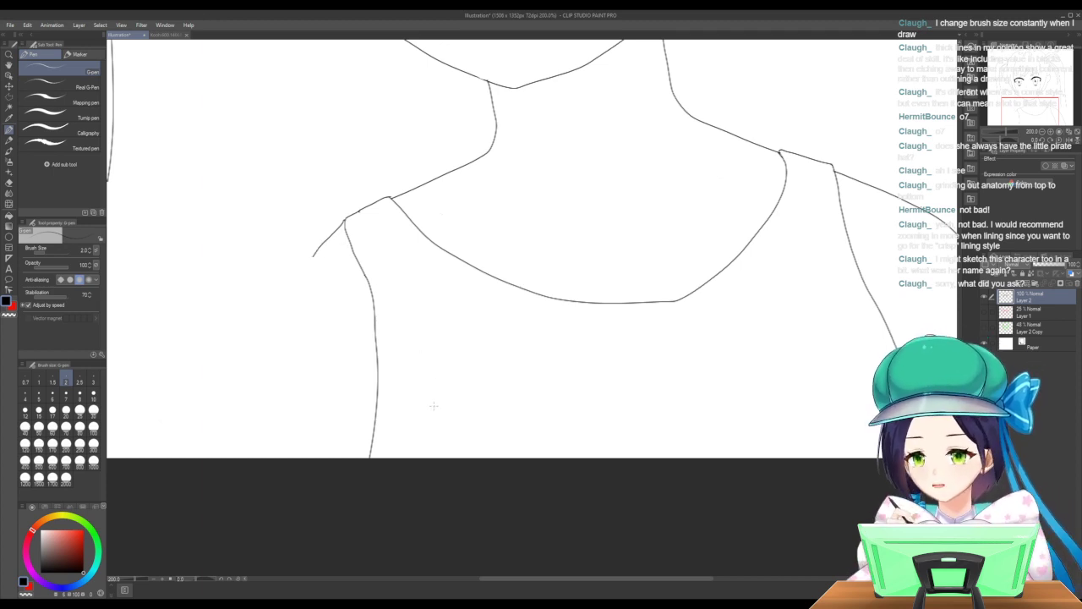
key(ctrl+z)
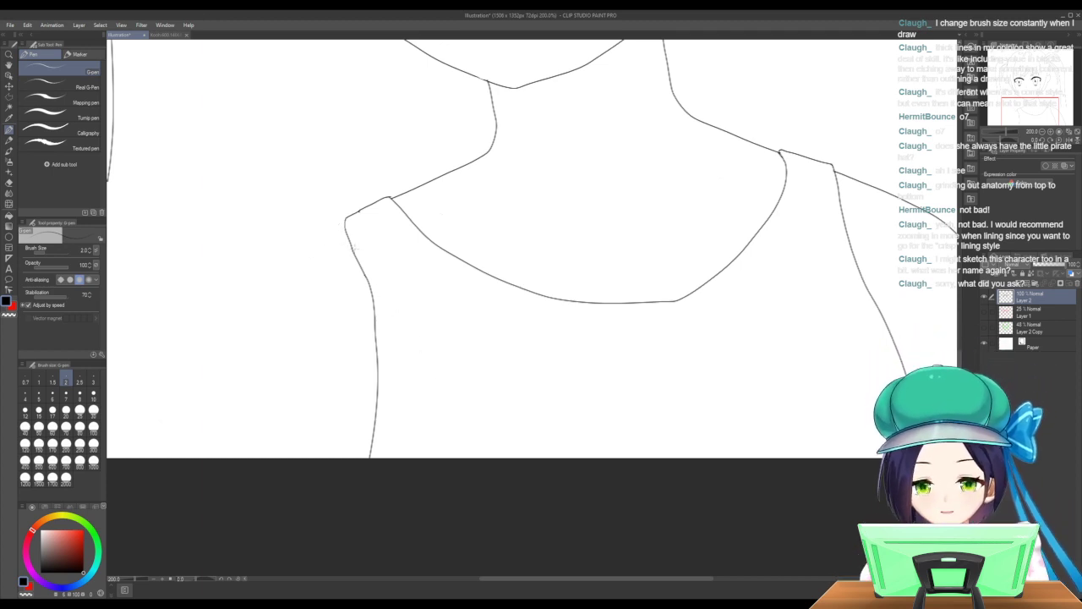
mouse_move(345, 218)
mouse_down()
mouse_move(309, 333)
mouse_move(287, 480)
mouse_up()
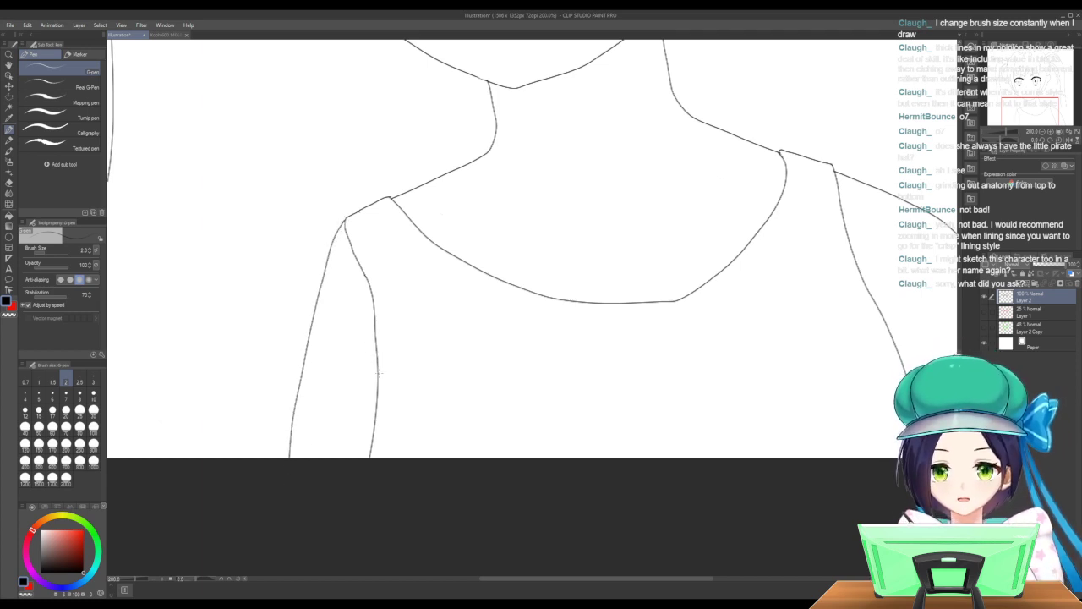
drag(378, 377, 364, 462)
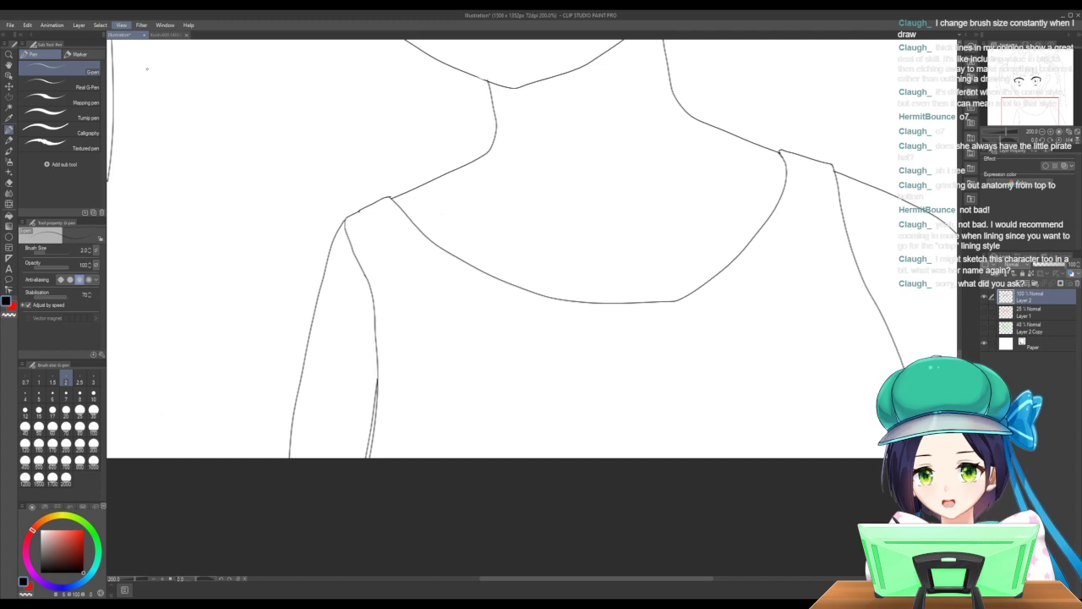
Erase the narrow left-hand arm and armhole, and revert to the earlier wide sloping shoulder with the rounded strap.
key(ctrl+alt+0)
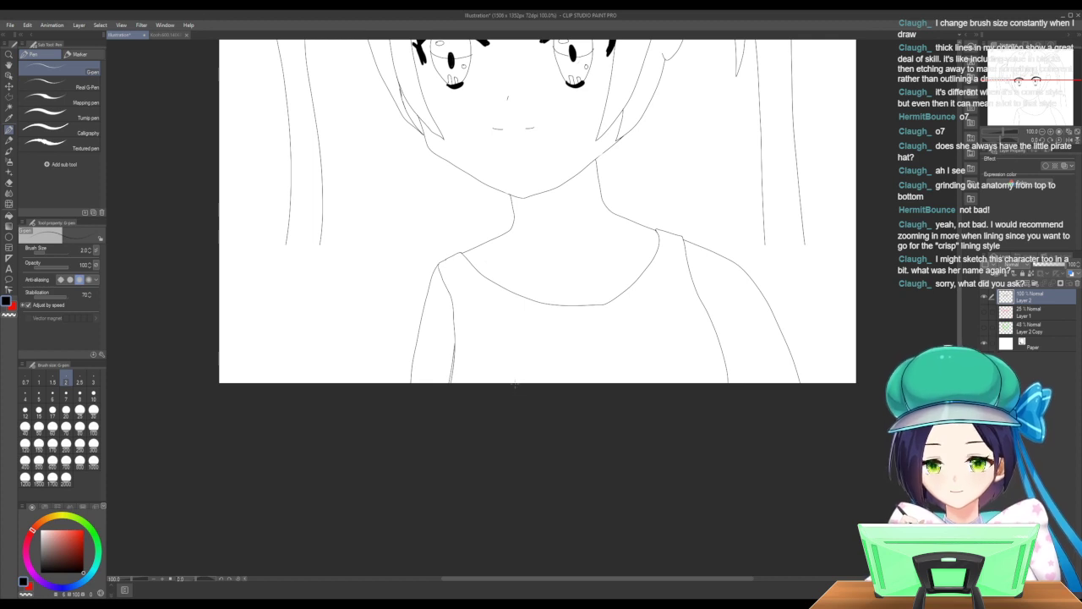
click(9, 183)
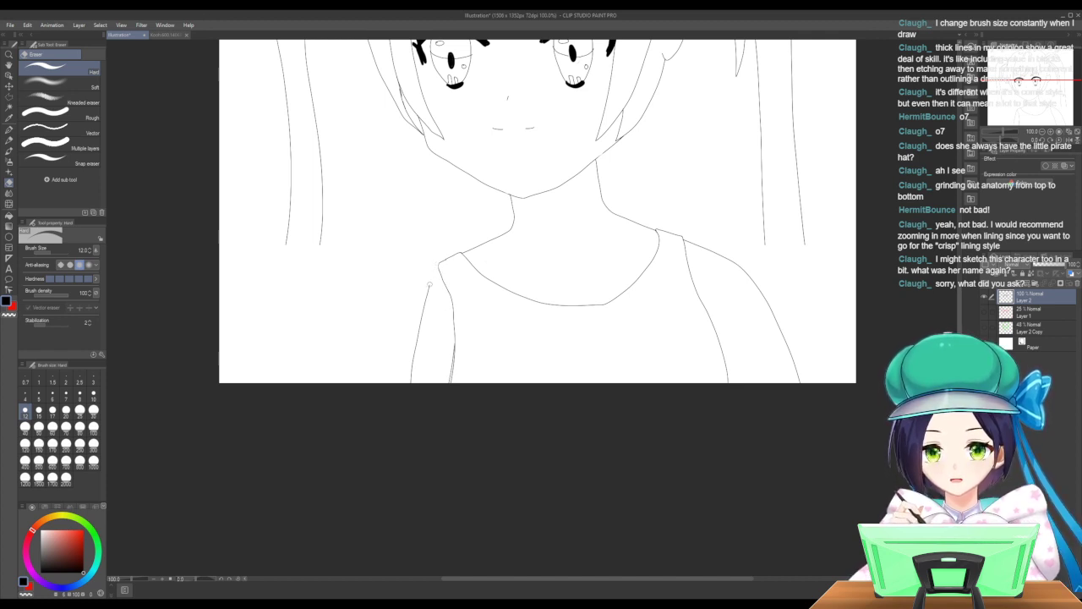
drag(429, 284, 417, 332)
mouse_move(417, 328)
mouse_down()
mouse_move(421, 364)
mouse_move(436, 344)
mouse_move(446, 391)
mouse_move(453, 328)
mouse_move(456, 352)
mouse_move(440, 275)
mouse_up()
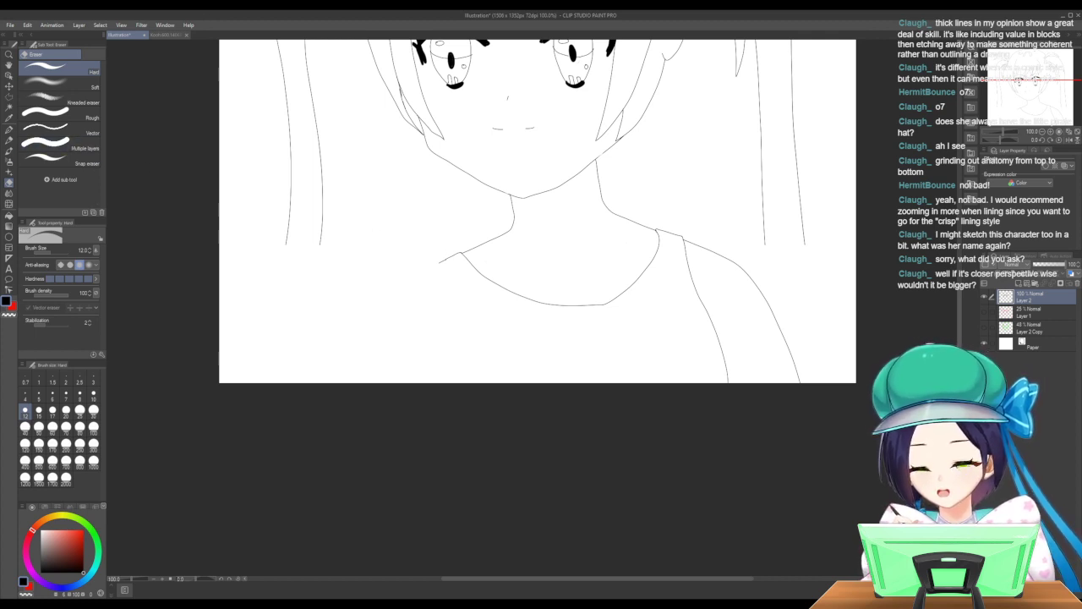
mouse_move(423, 263)
mouse_down()
mouse_move(339, 383)
mouse_move(467, 383)
mouse_up()
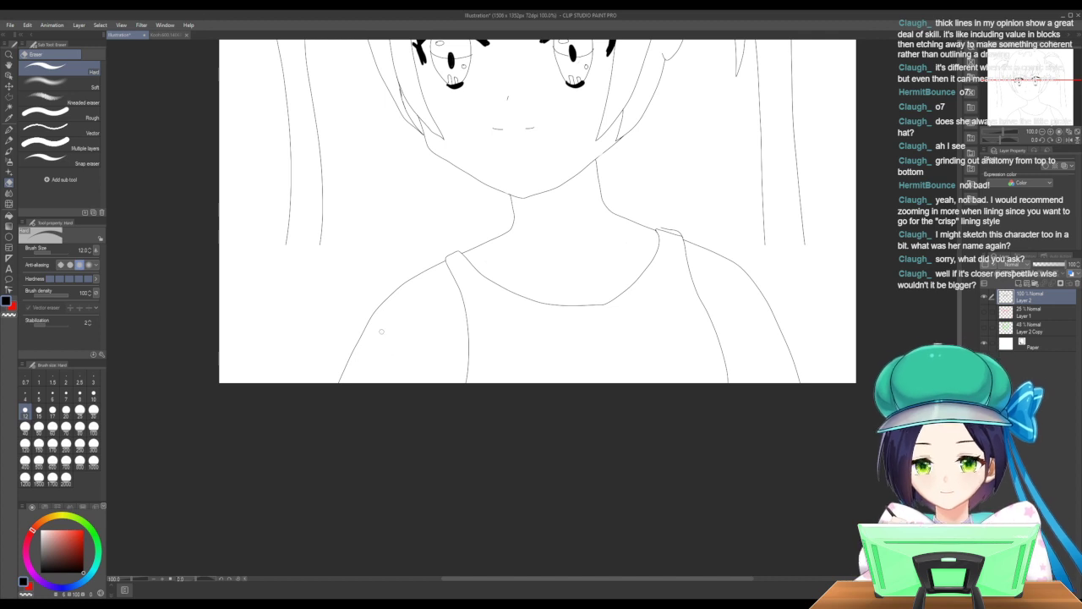
Ink a short left-hand inner arm line and extend the twin-tails to the canvas edge, ending the right-hand tail's inner line at the arm.
click(8, 130)
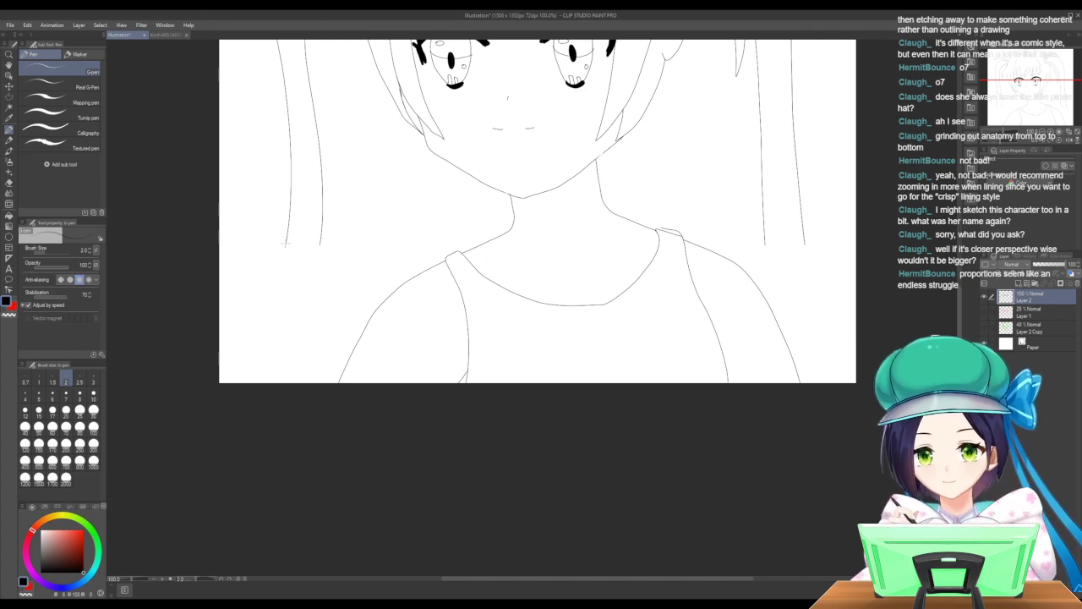
drag(284, 246, 279, 393)
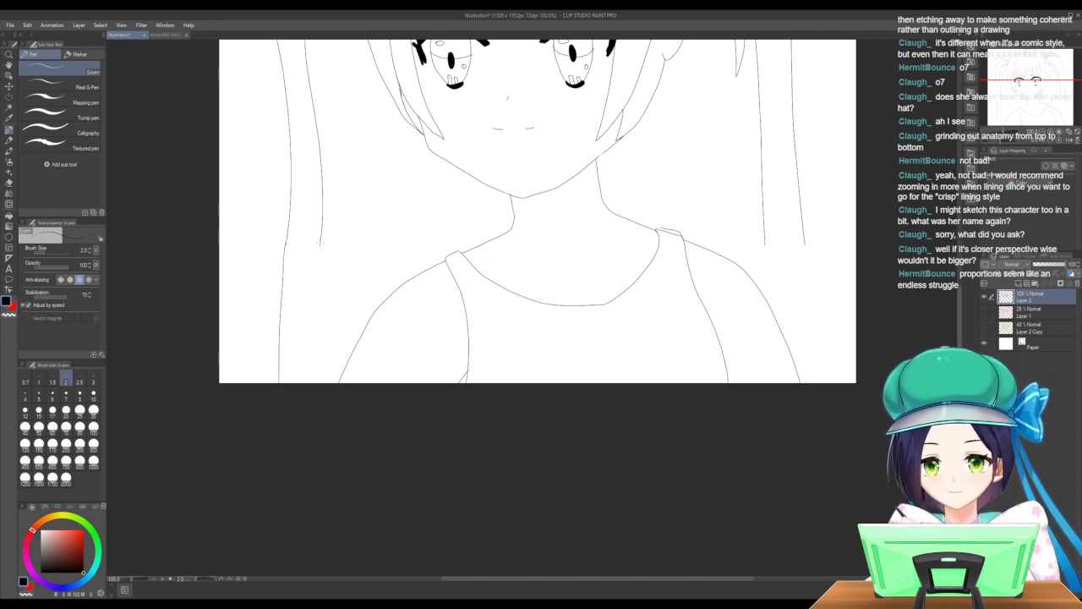
drag(317, 285, 320, 377)
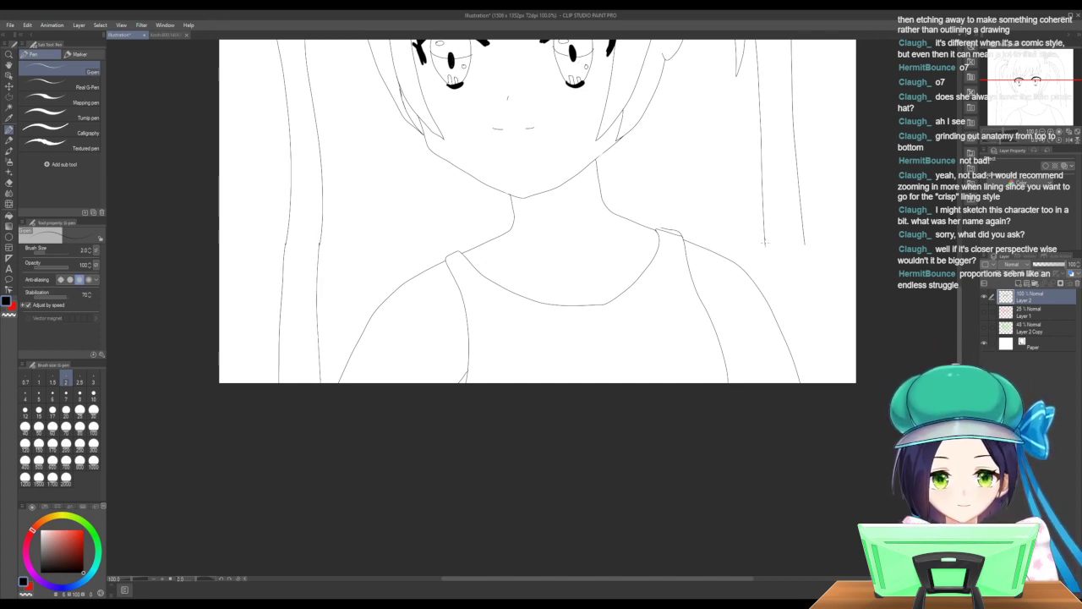
drag(764, 242, 769, 306)
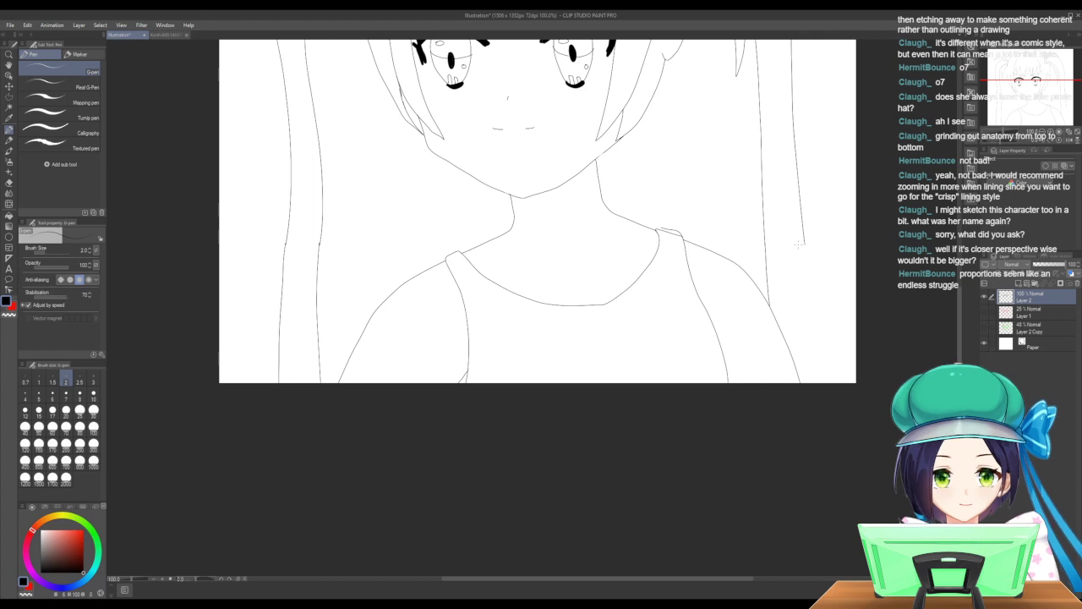
drag(801, 257, 820, 382)
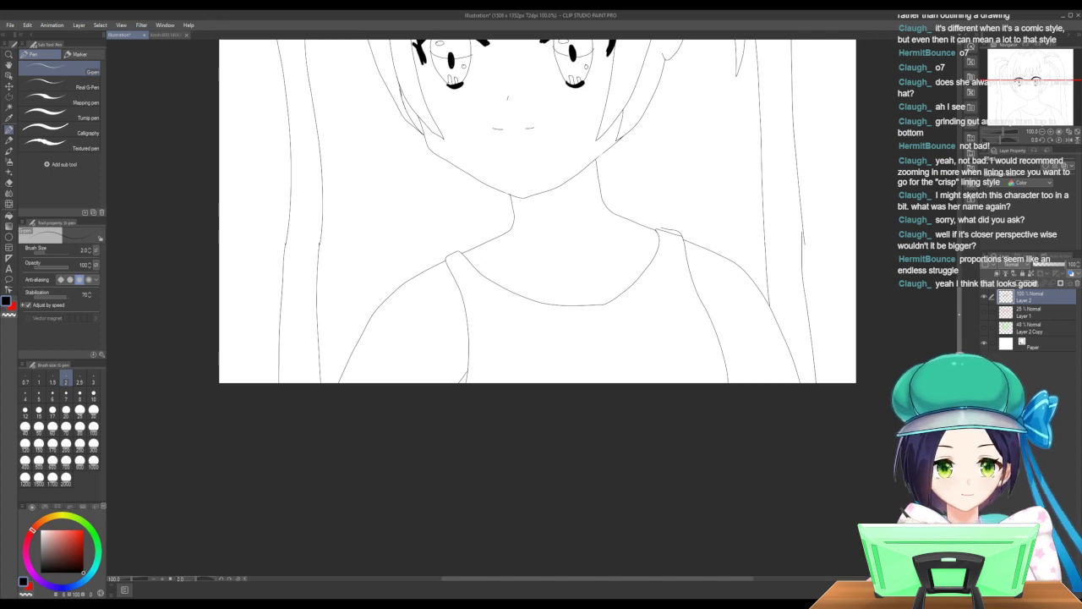
scroll(537, 305, up, 5)
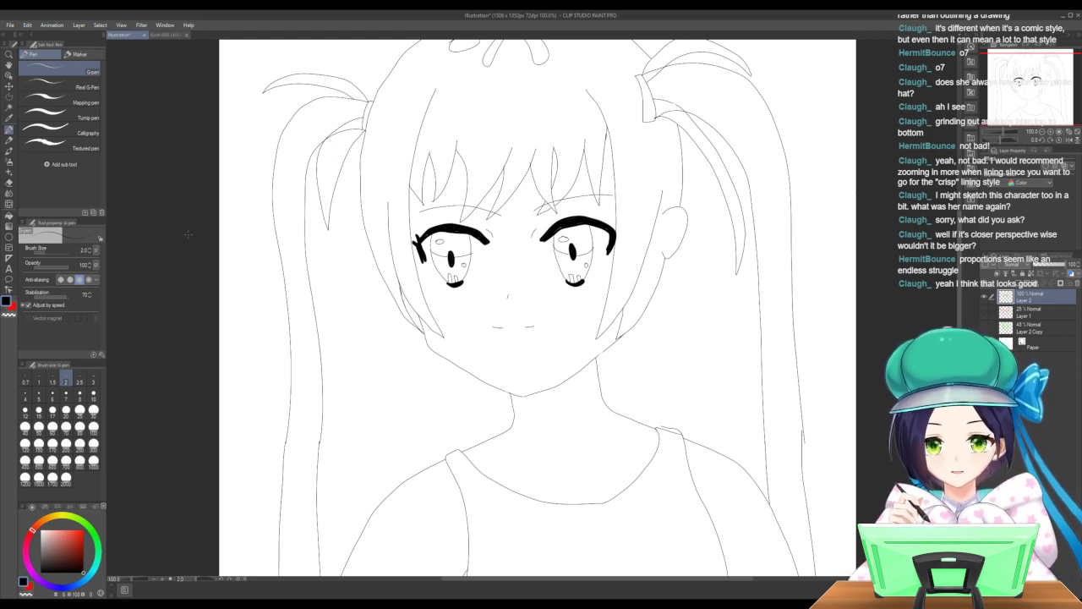
Erase the straps' rounded upper edges and the left-hand armhole line with the hard eraser at size 12.
click(9, 182)
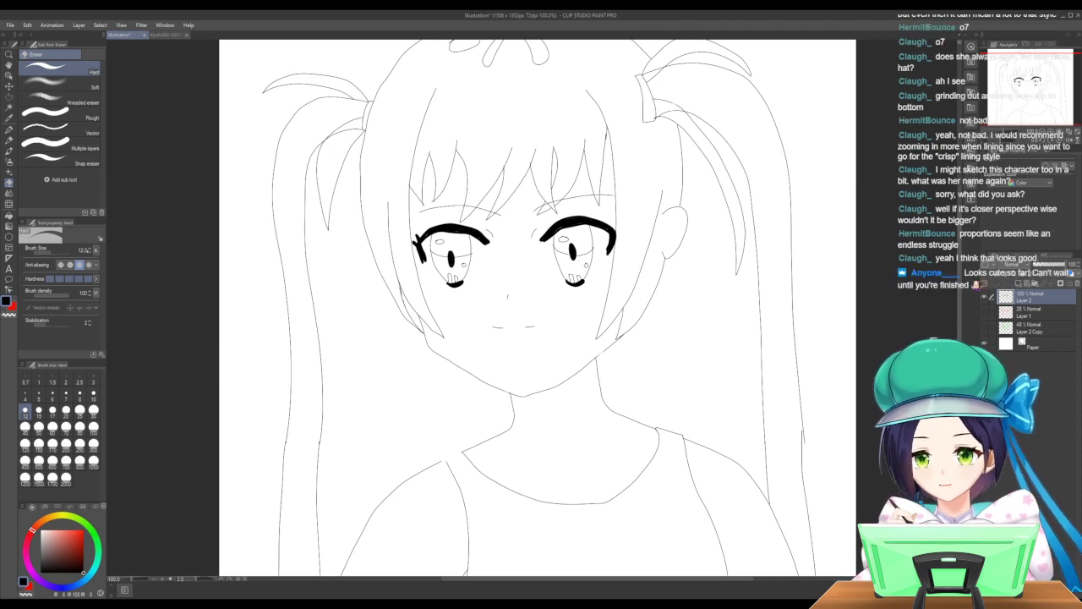
key(p)
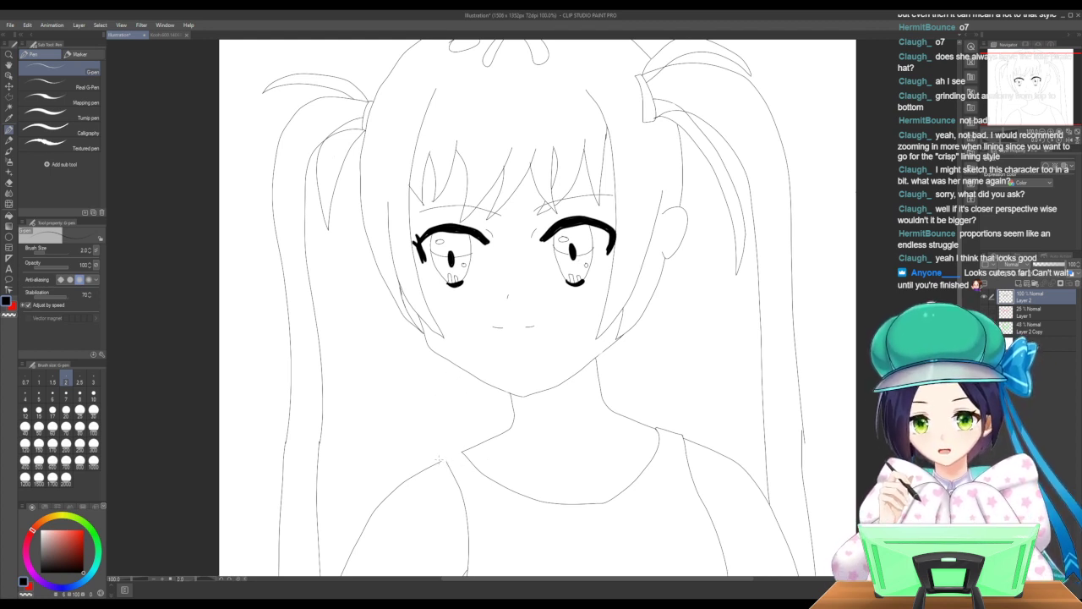
key(e)
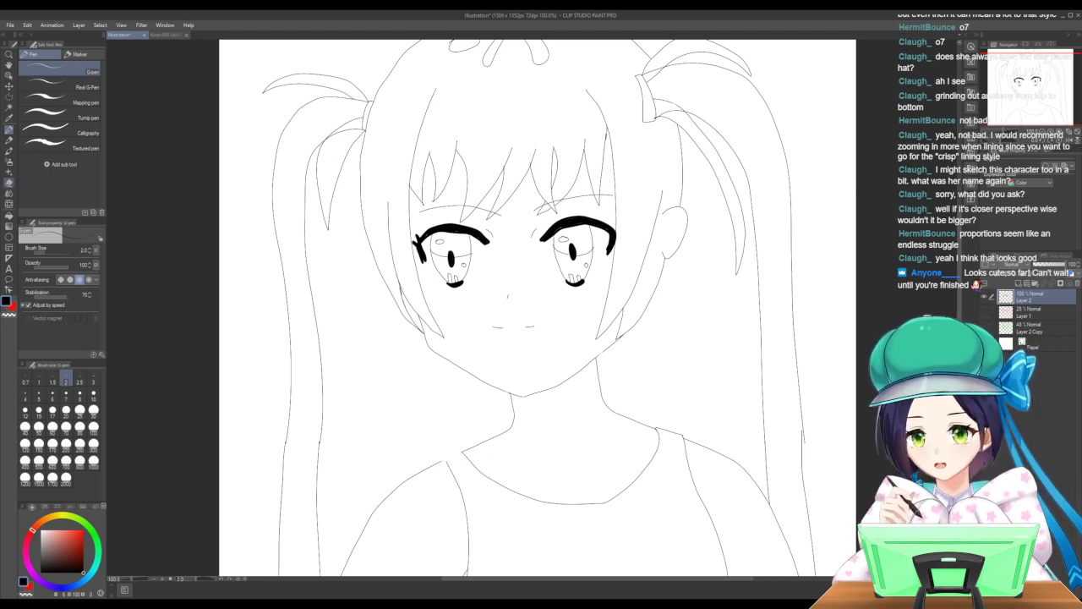
drag(446, 461, 470, 550)
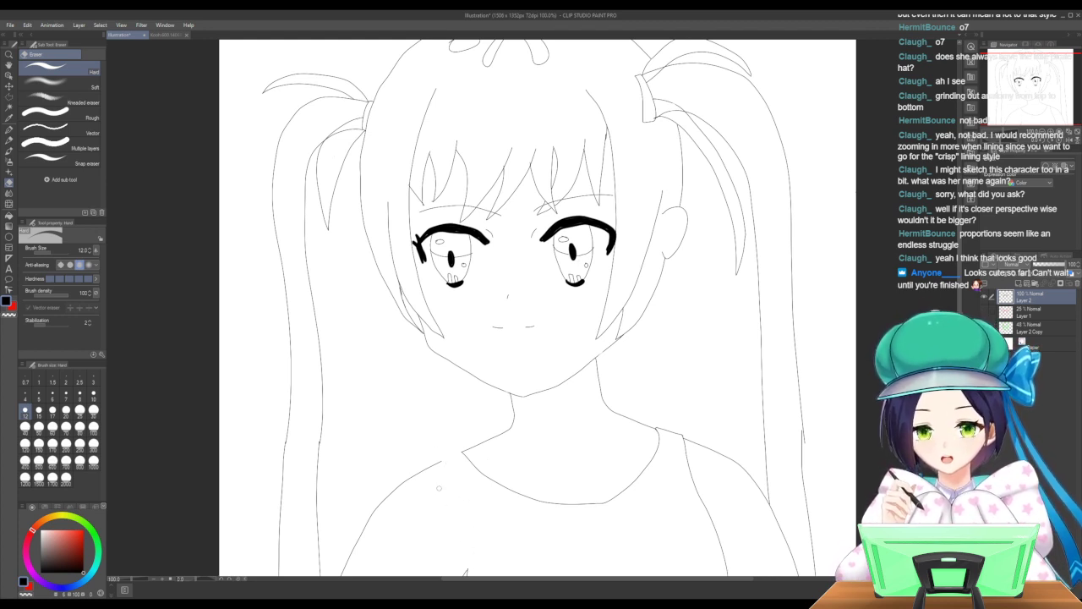
Ink a new left-hand armhole further out on the shoulder and a straight strap edge joining it to the neckline at size 2.
click(9, 129)
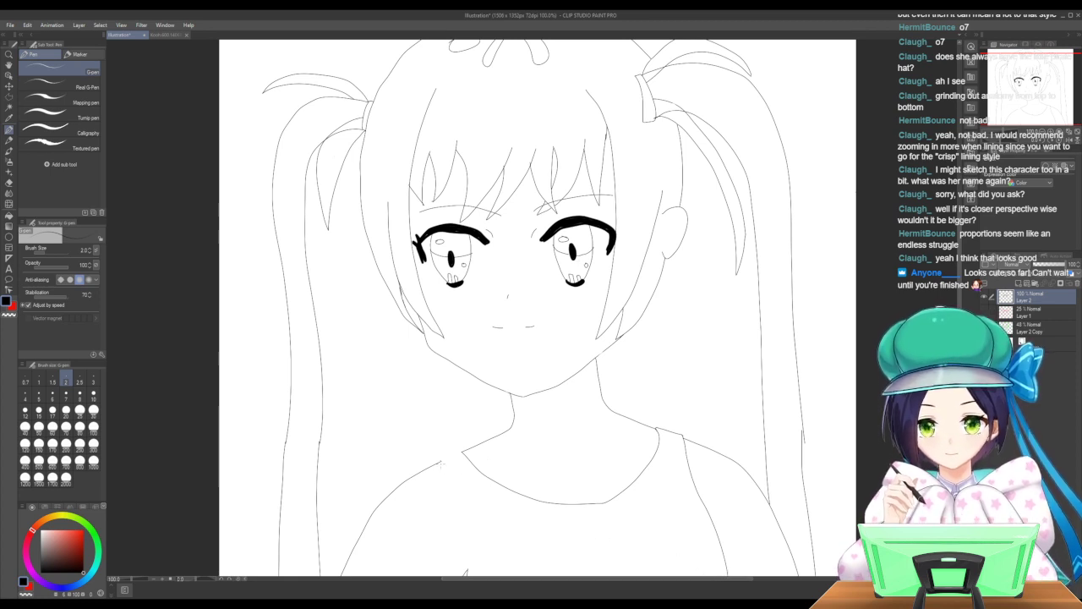
drag(438, 463, 466, 569)
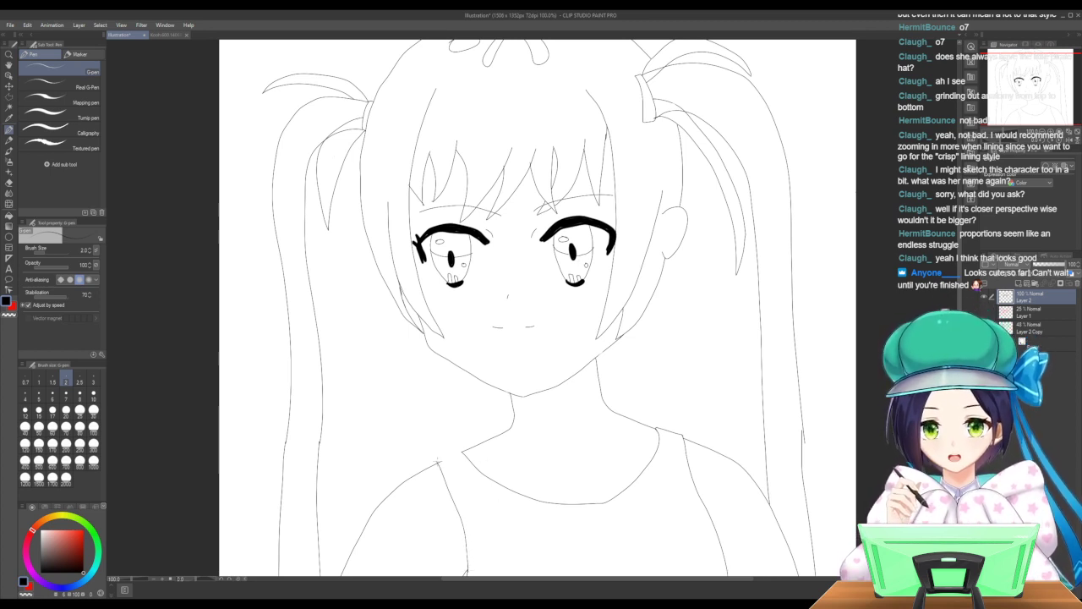
drag(438, 462, 463, 449)
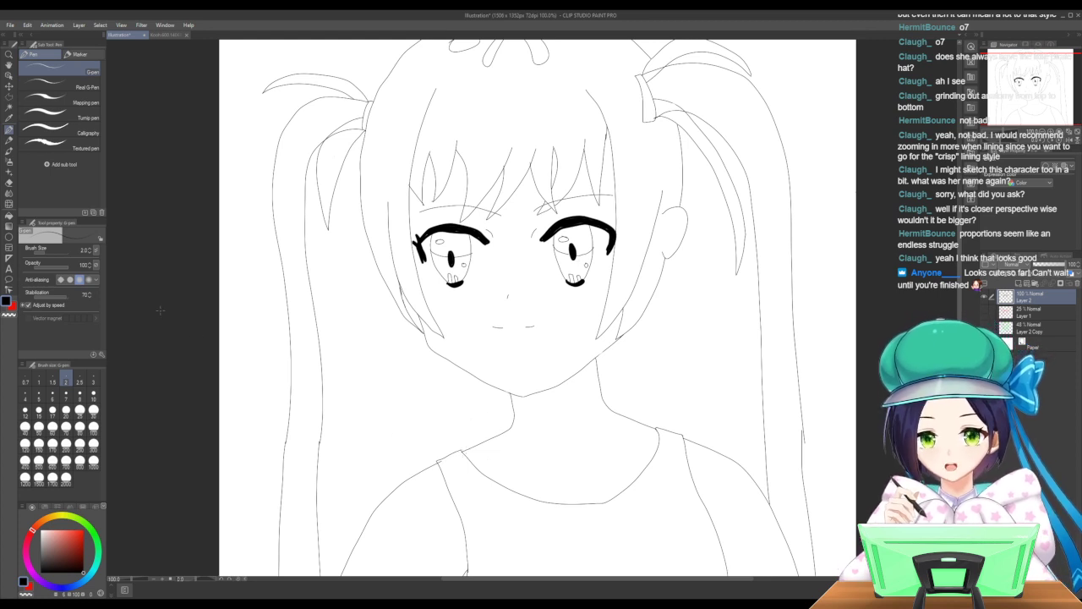
Ink small pointed lashes at the outer corner of the right-hand eye with the G-pen at size 6.
key(e)
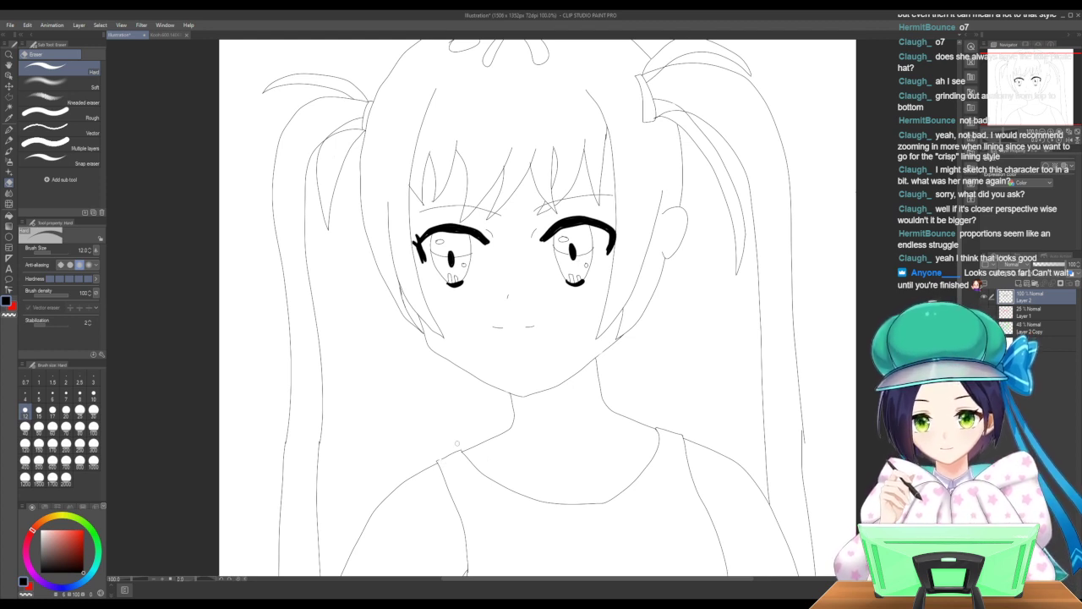
key(p)
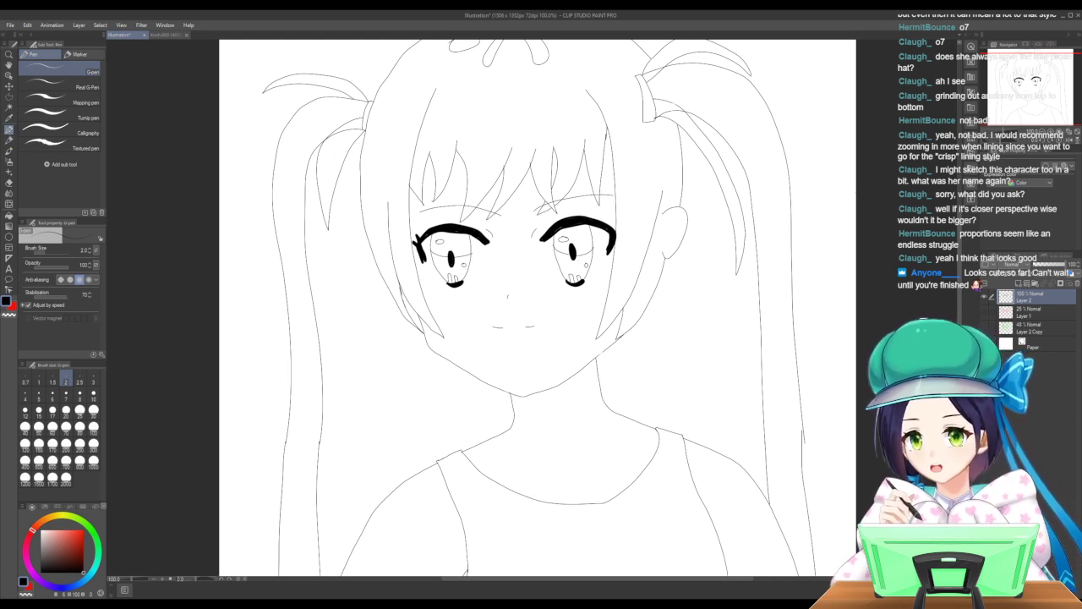
click(52, 393)
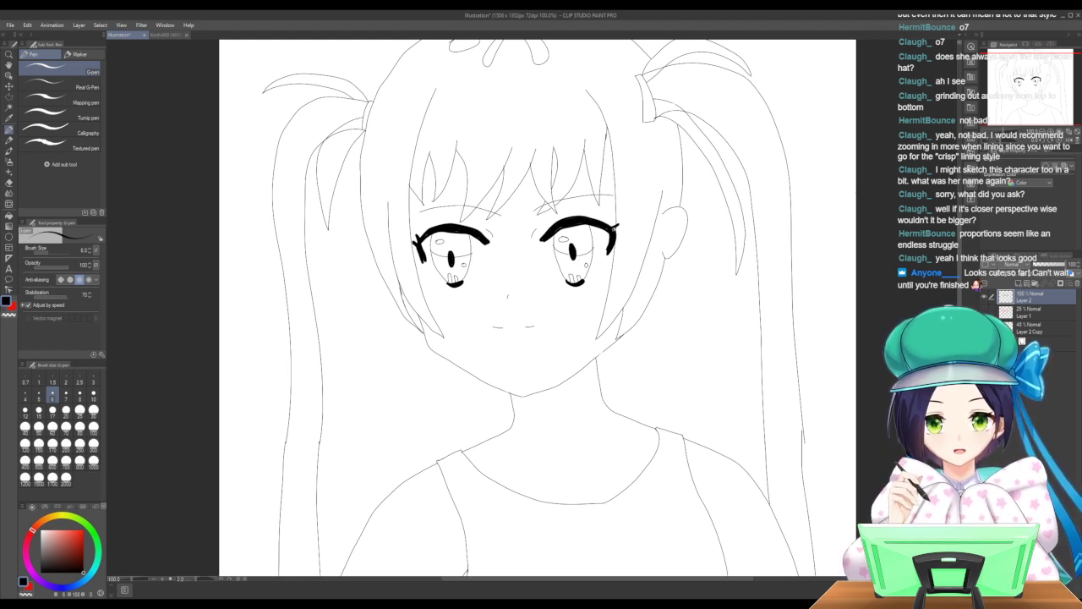
drag(613, 238, 621, 231)
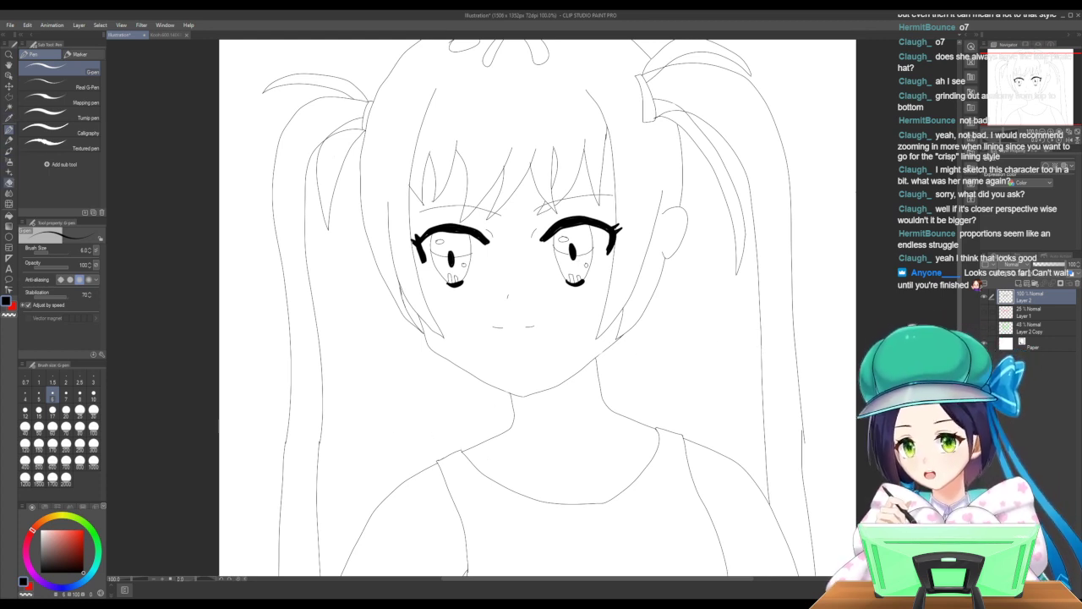
Erase the lower part of both left-hand twin-tail lines, from shoulder height down, with the hard eraser at size 12.
key(e)
drag(319, 444, 317, 565)
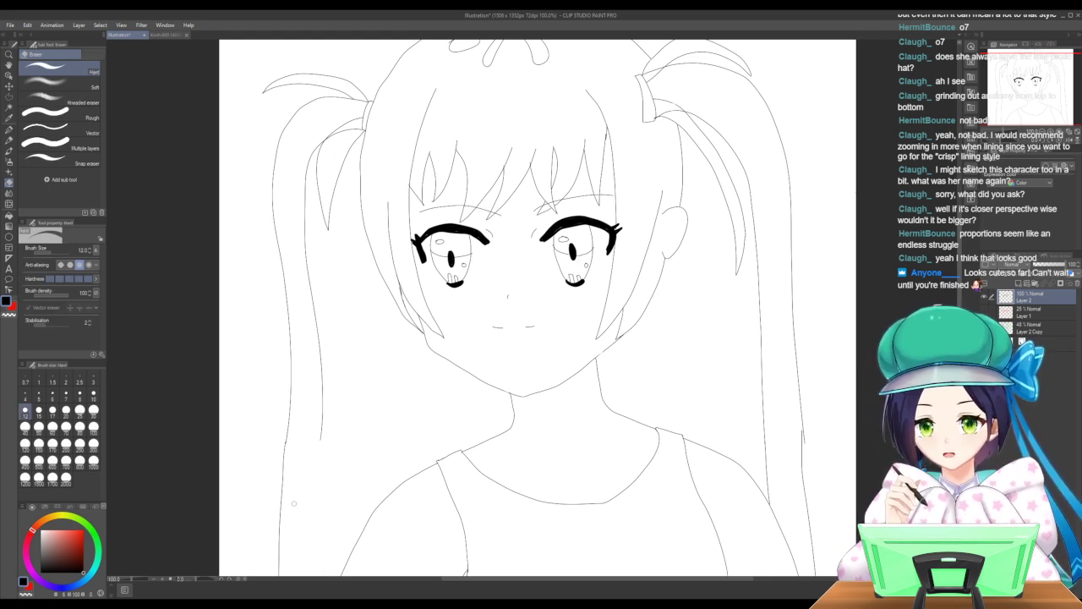
mouse_move(284, 462)
mouse_down()
mouse_move(279, 435)
mouse_move(292, 464)
mouse_move(283, 445)
mouse_move(277, 559)
mouse_up()
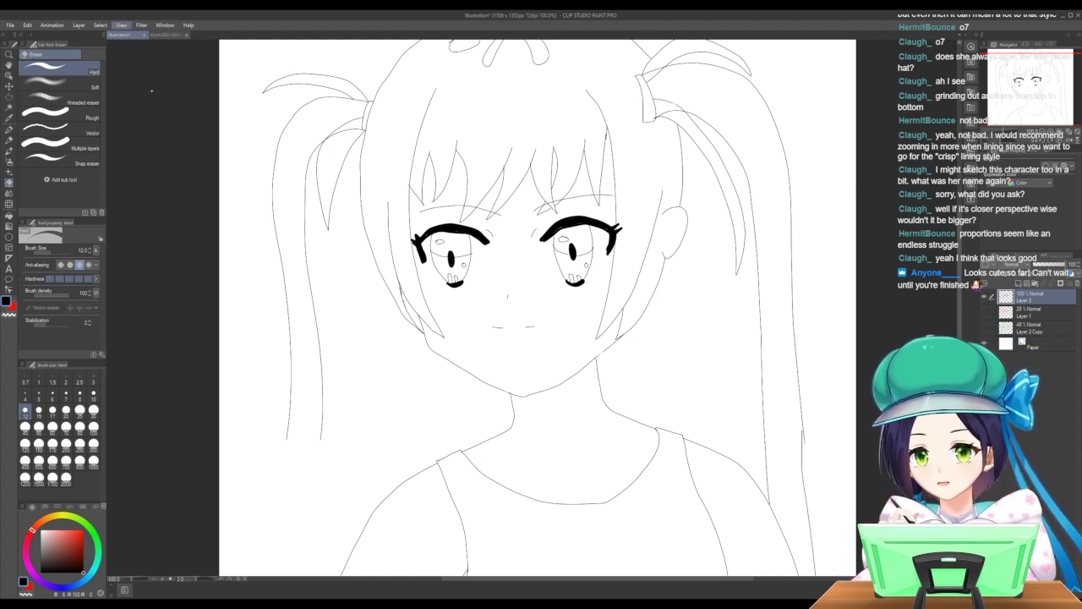
Ink new continuations of both left-hand twin-tail lines at size 2, slanting them outward past the shoulder.
key(ctrl+plus)
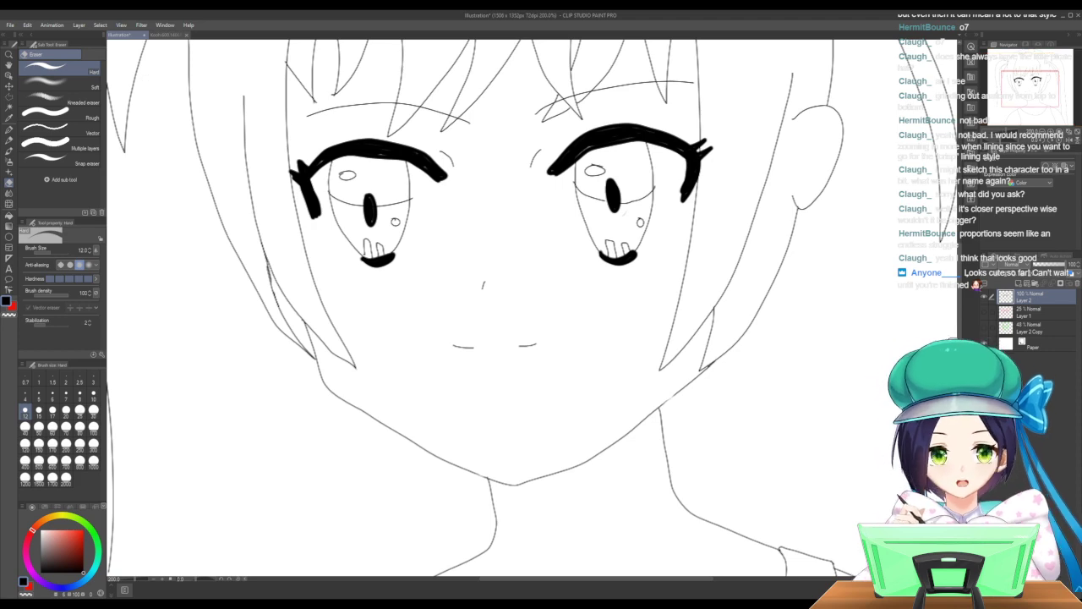
scroll(533, 305, down, 10)
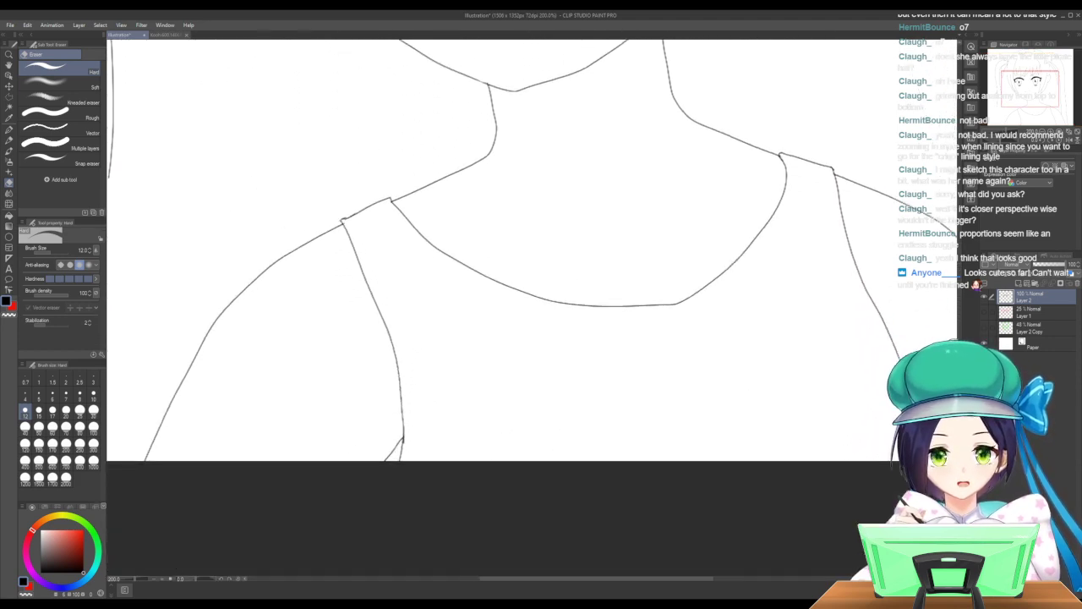
scroll(688, 498, up, 10)
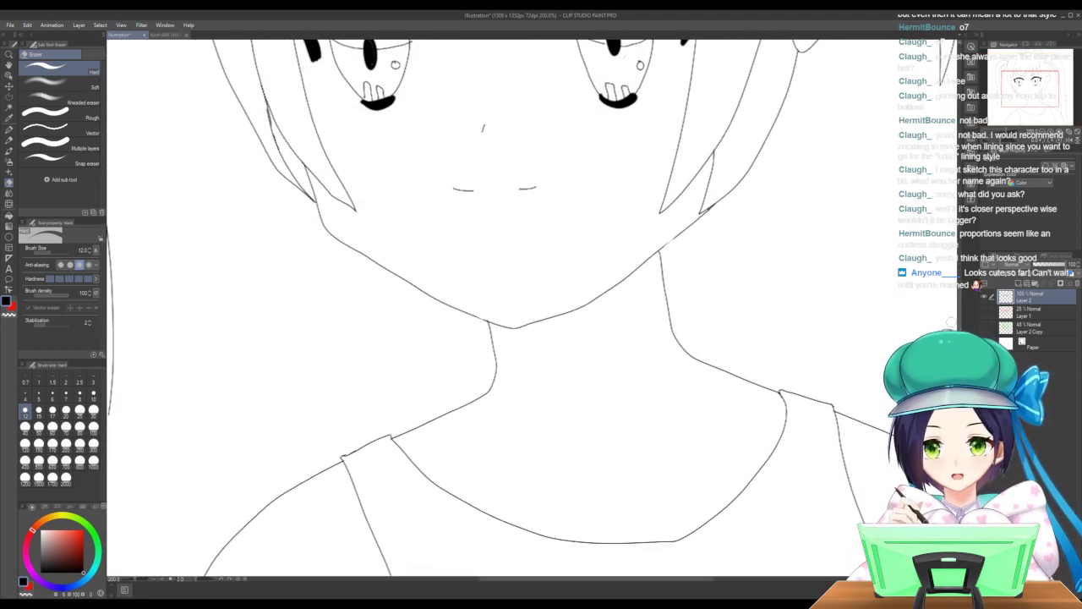
drag(663, 579, 569, 581)
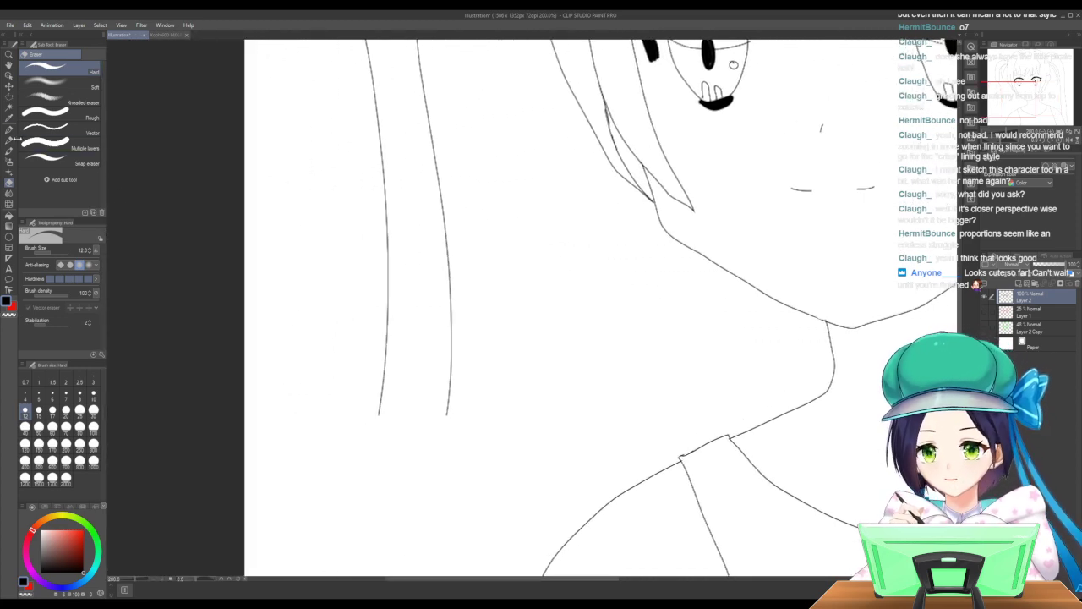
click(8, 128)
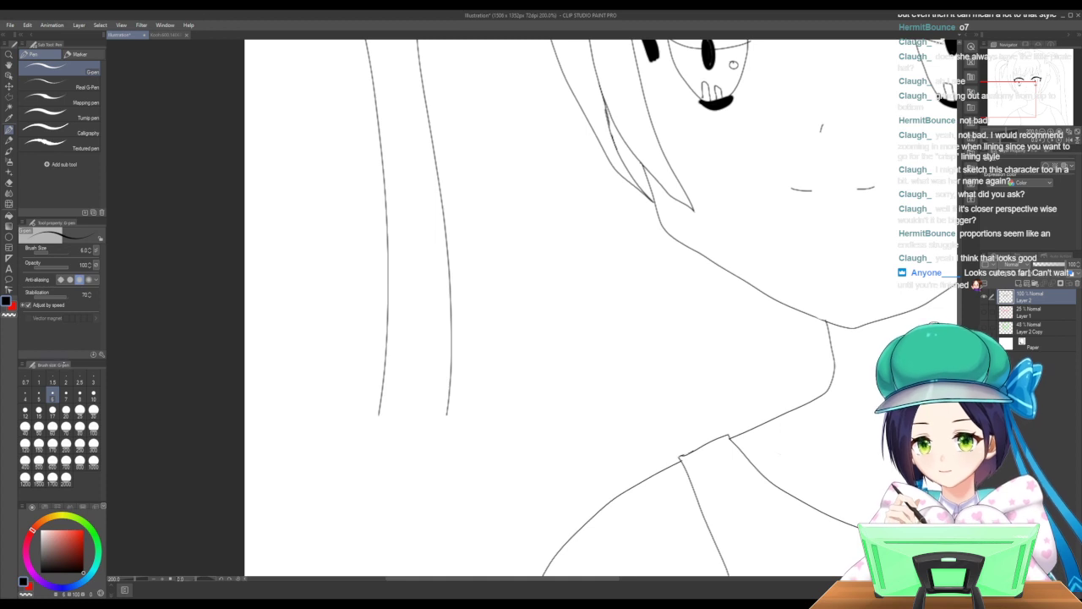
click(66, 381)
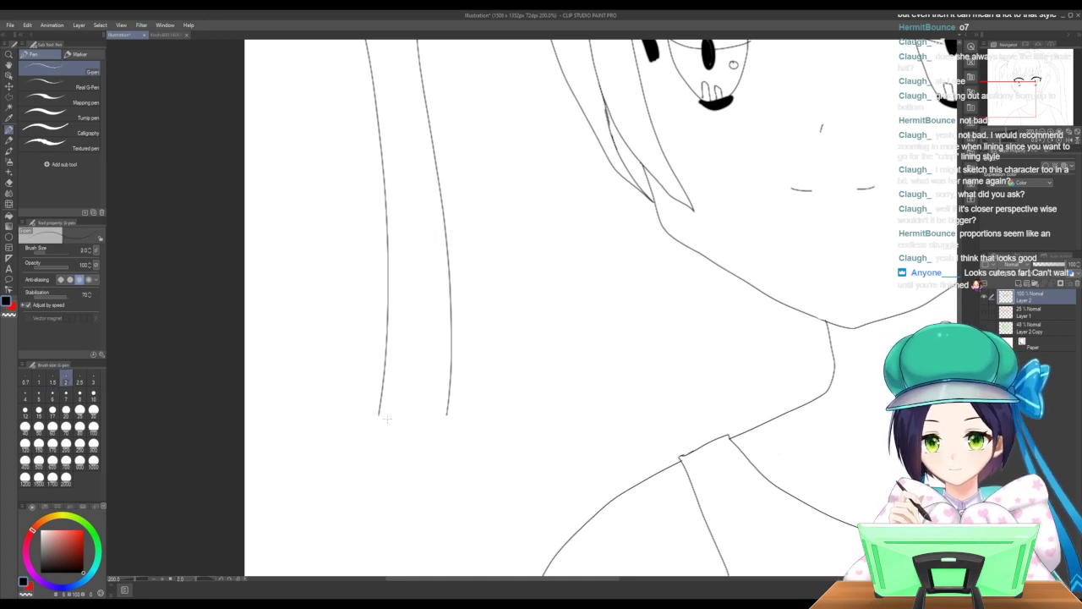
drag(378, 413, 350, 576)
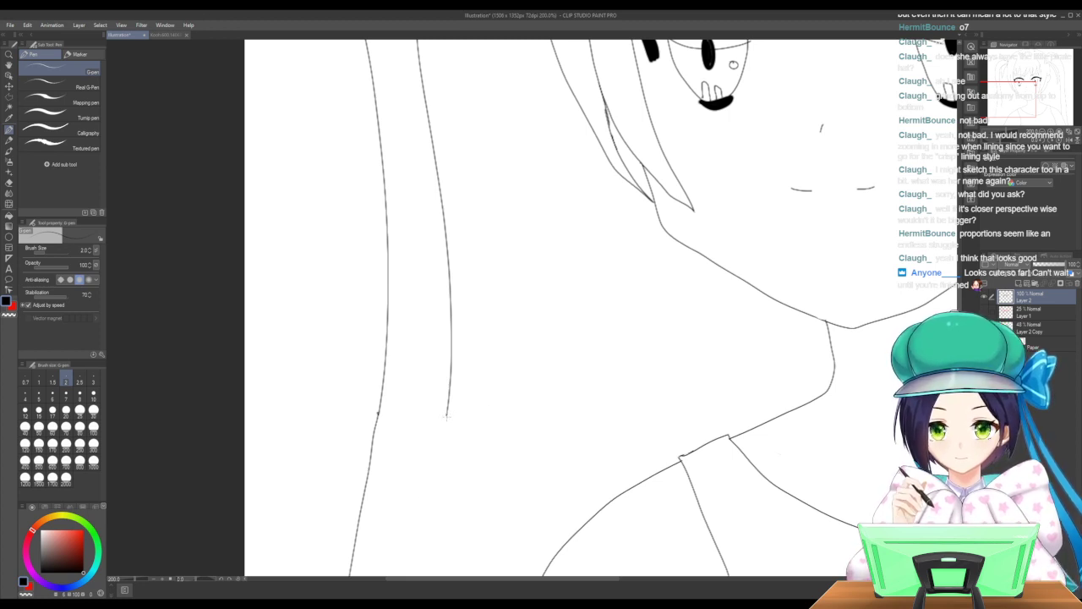
drag(447, 416, 420, 577)
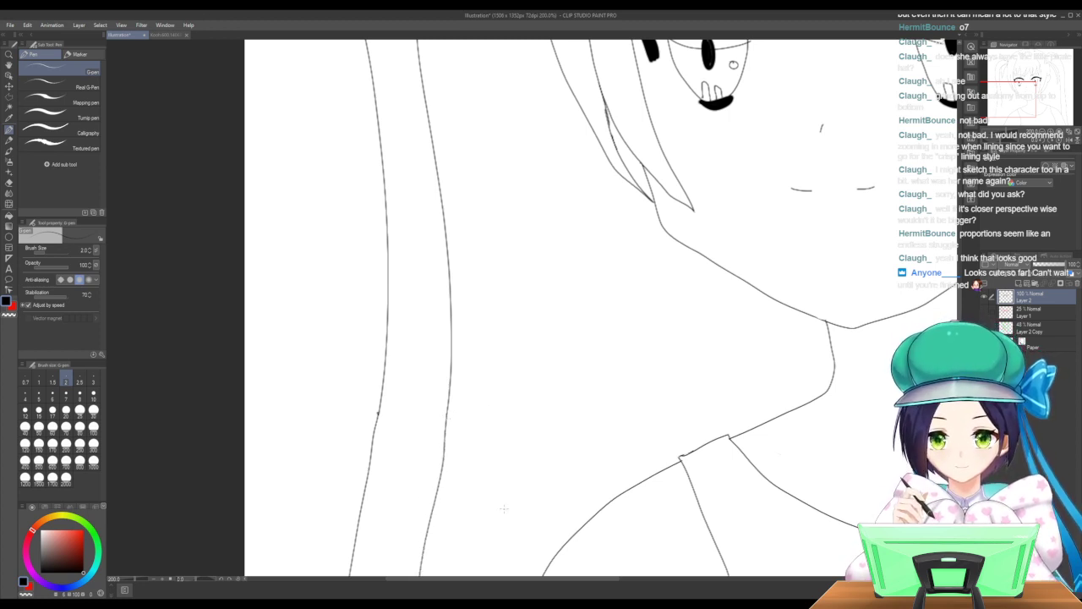
Clean the joint on the left-hand twin-tail's outer line and extend both of its lines down to the canvas edge.
scroll(726, 374, down, 5)
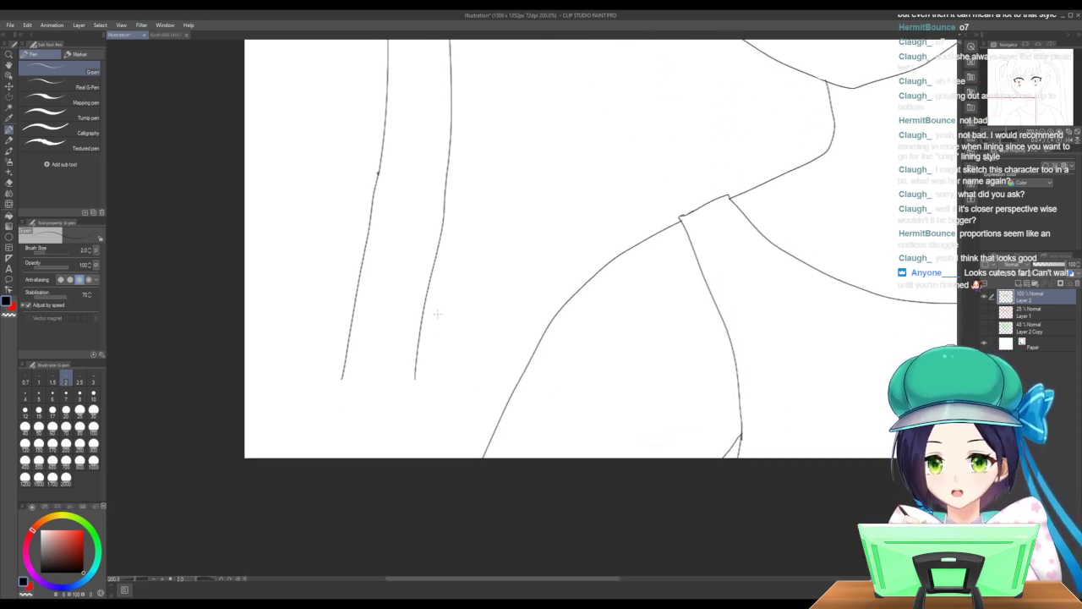
key(e)
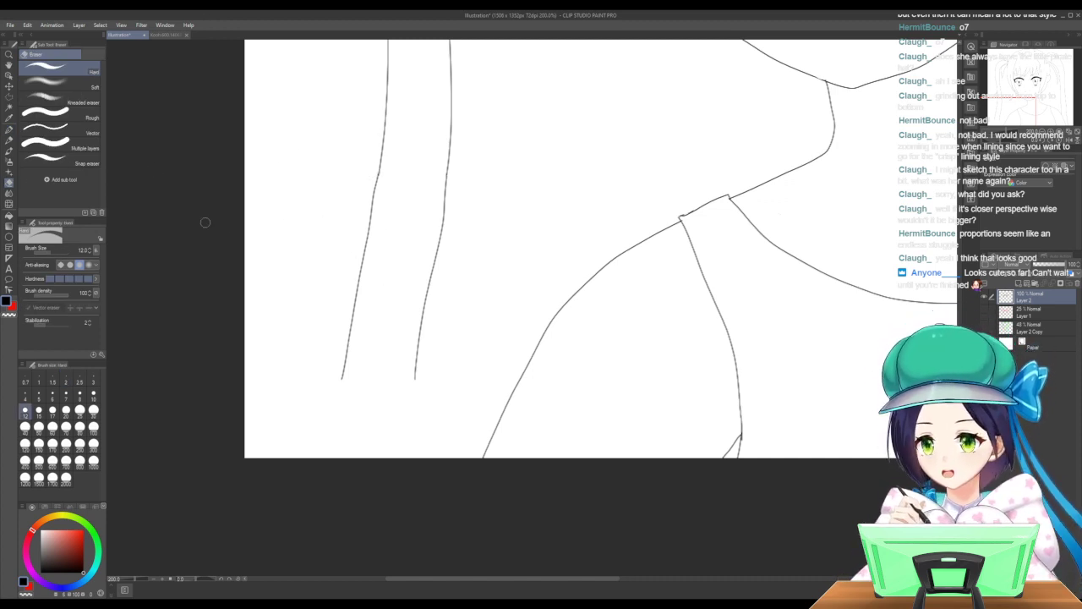
key(p)
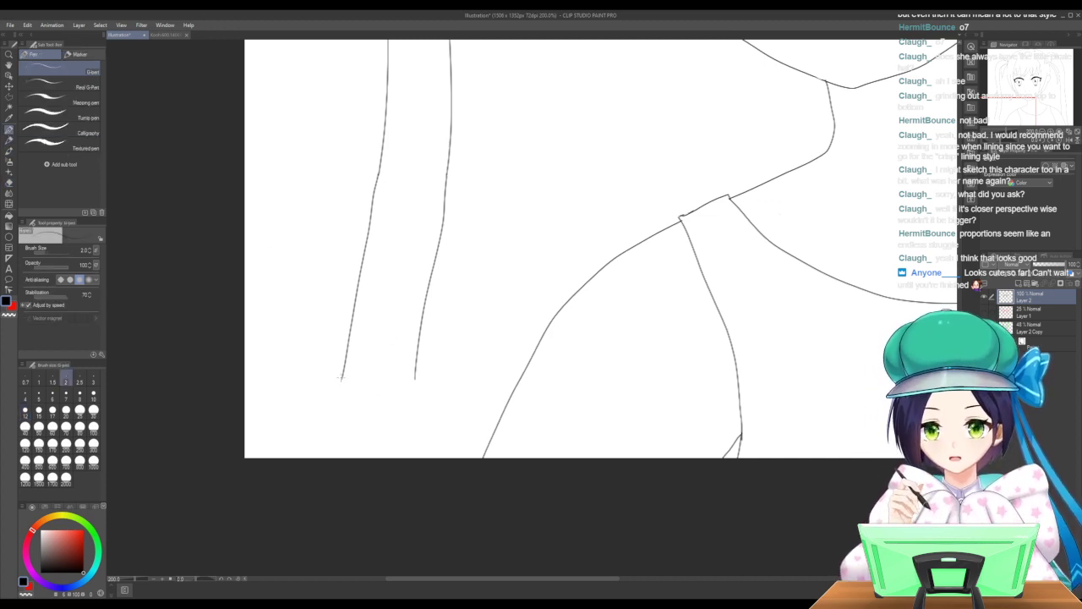
drag(342, 377, 346, 465)
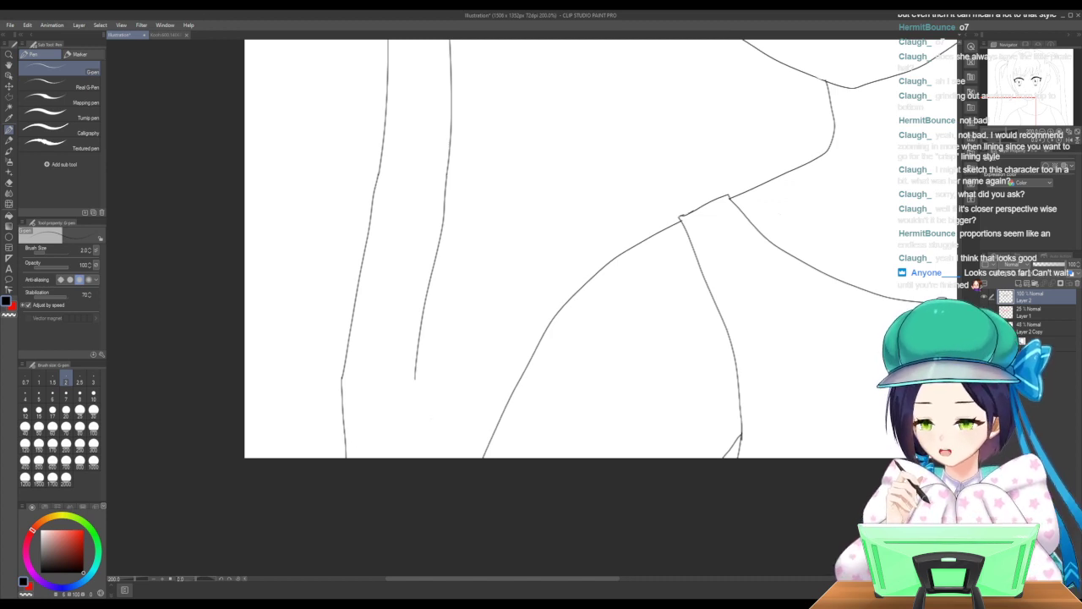
key(ctrl+z)
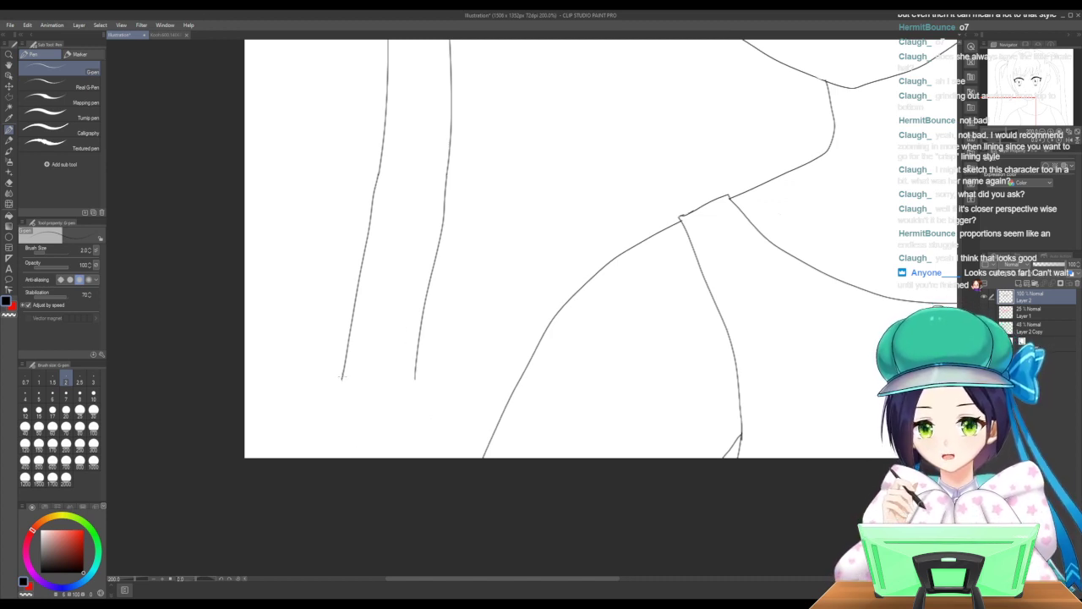
drag(342, 377, 338, 461)
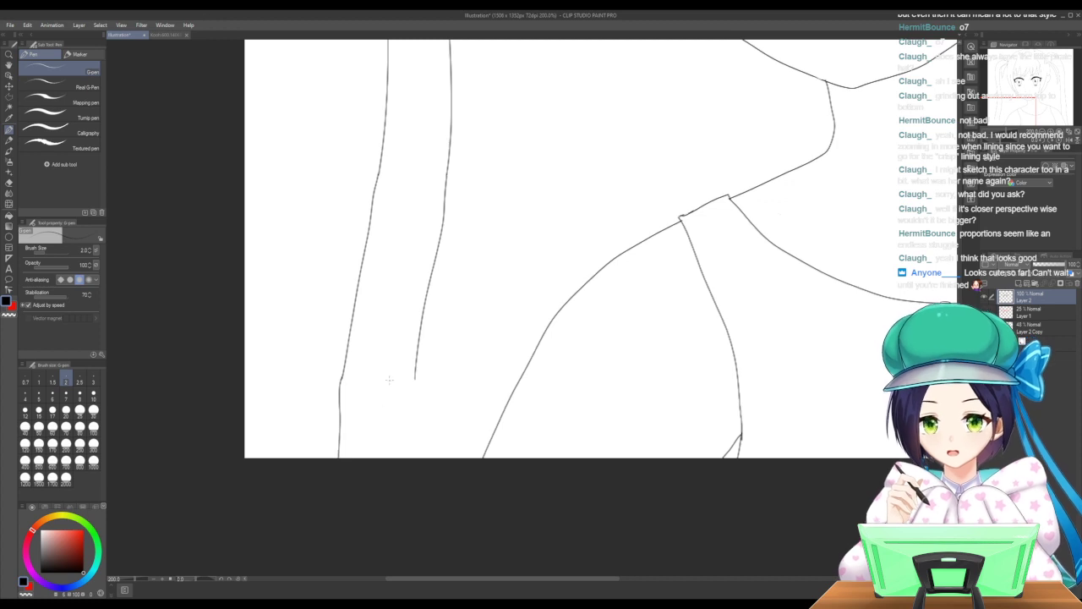
drag(414, 377, 419, 460)
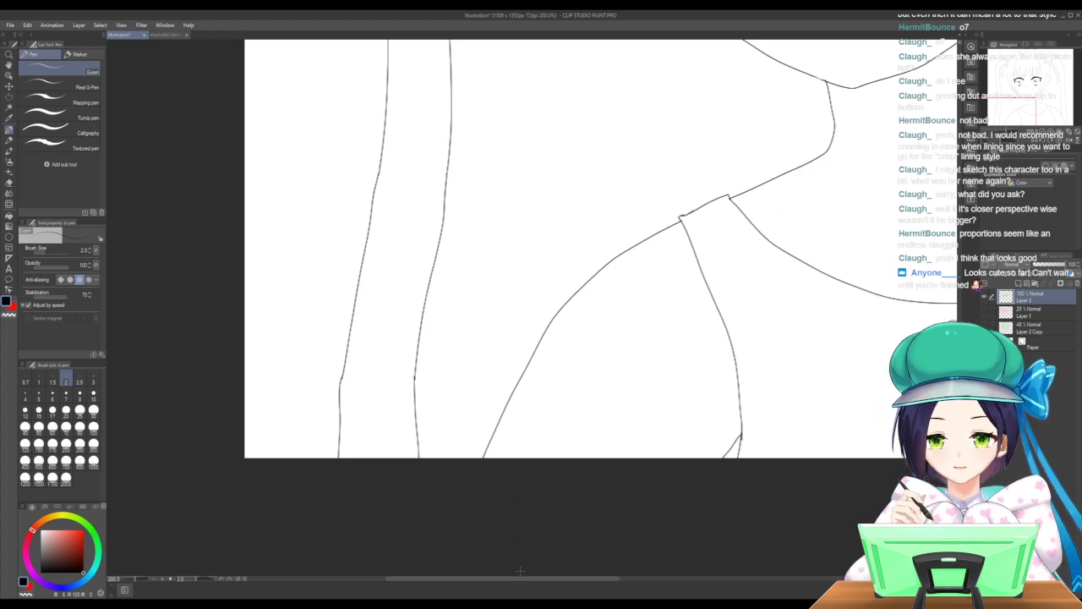
Erase the misaligned lower part of the right-hand twin-tail's outer line and re-ink it as one continuous line to the canvas edge.
drag(518, 579, 714, 589)
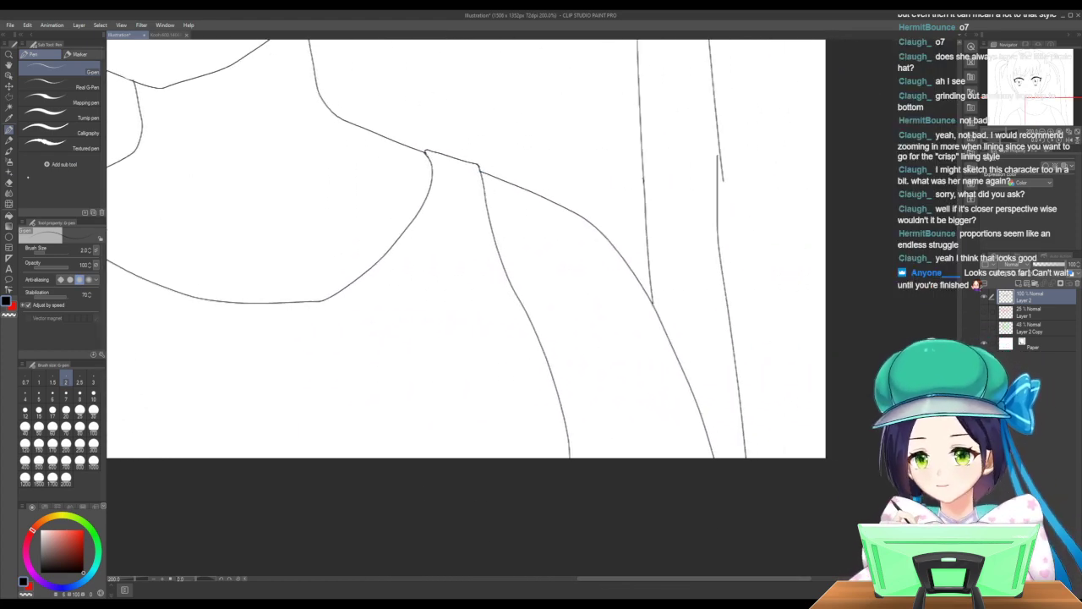
key(e)
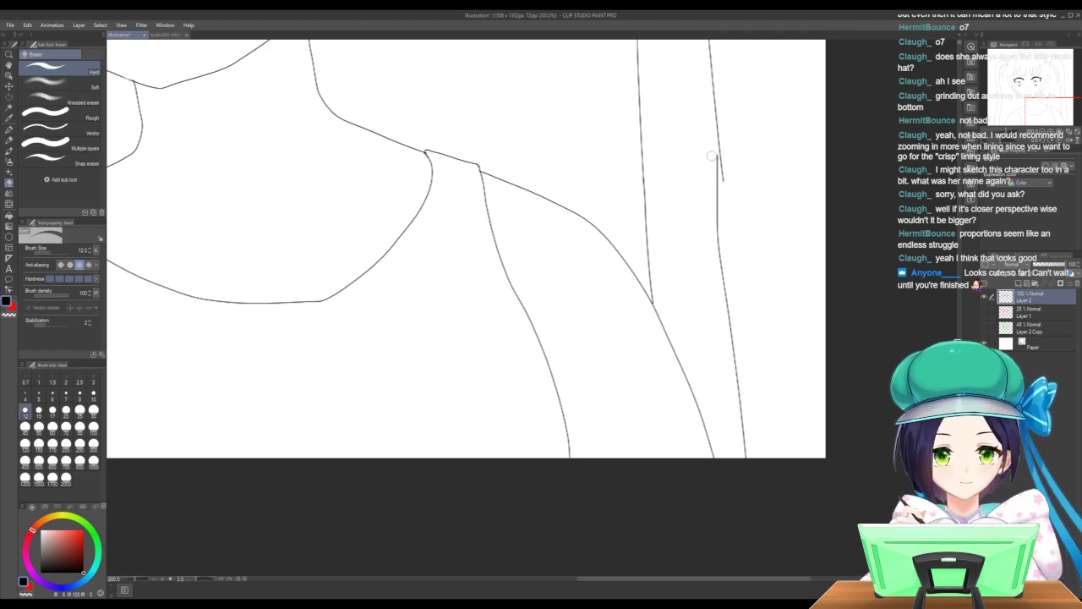
drag(712, 156, 719, 288)
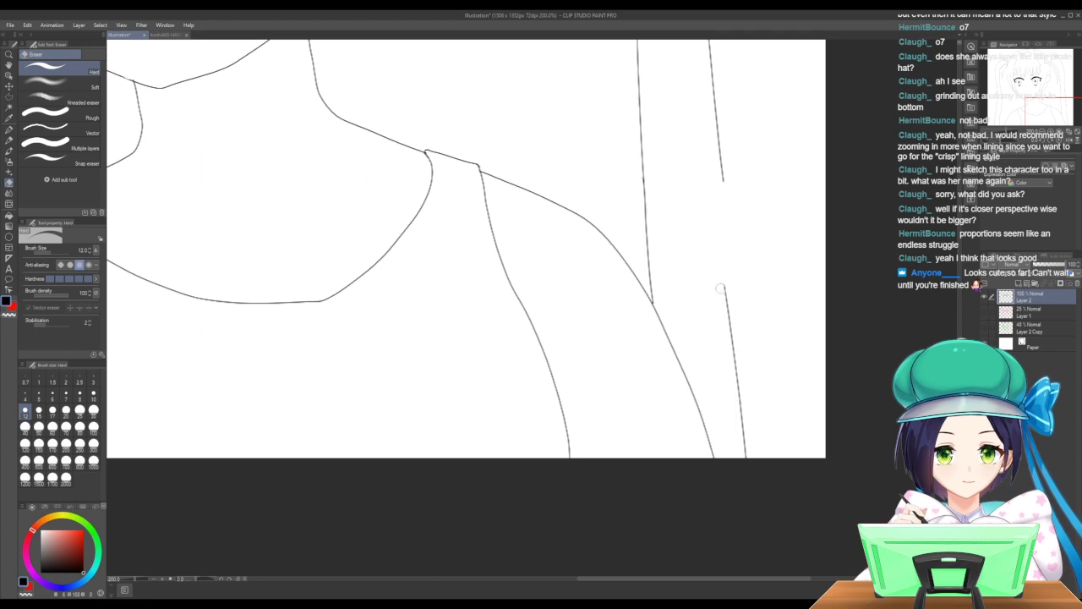
drag(740, 427, 737, 368)
mouse_move(732, 301)
mouse_down()
mouse_move(737, 466)
mouse_move(738, 397)
mouse_move(750, 467)
mouse_up()
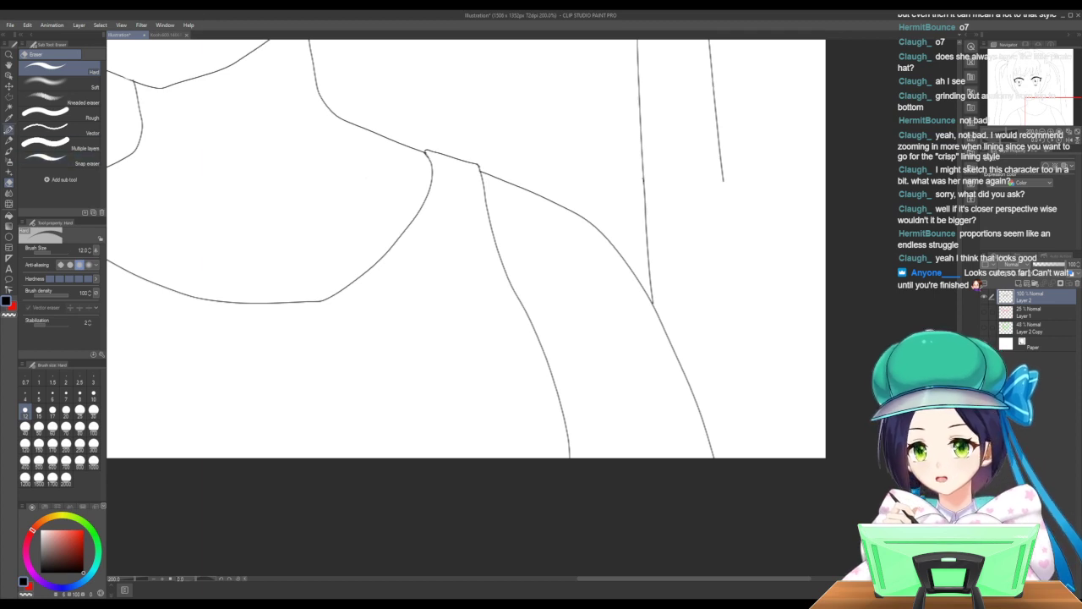
click(9, 128)
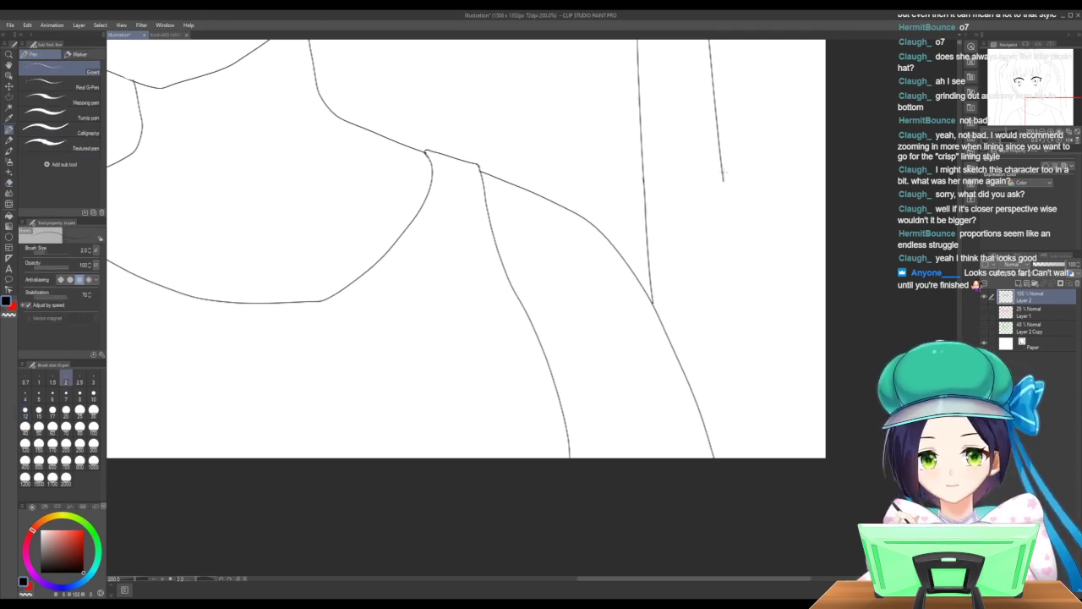
drag(723, 179, 753, 483)
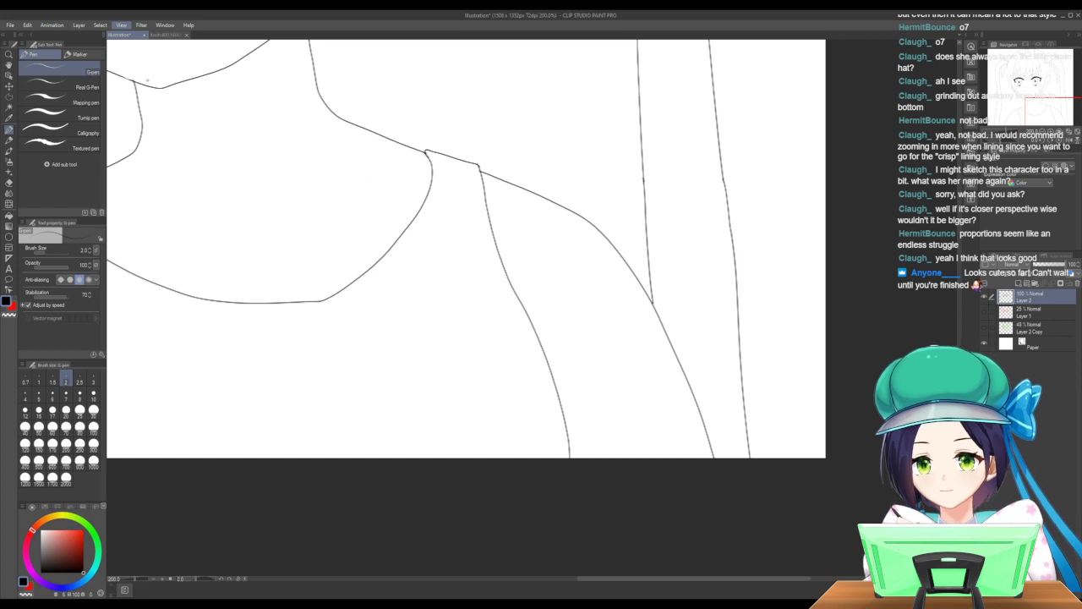
Erase the last stretch of the left-hand twin-tail's outer line and re-ink it curving slightly inward to the canvas edge.
key(ctrl+minus)
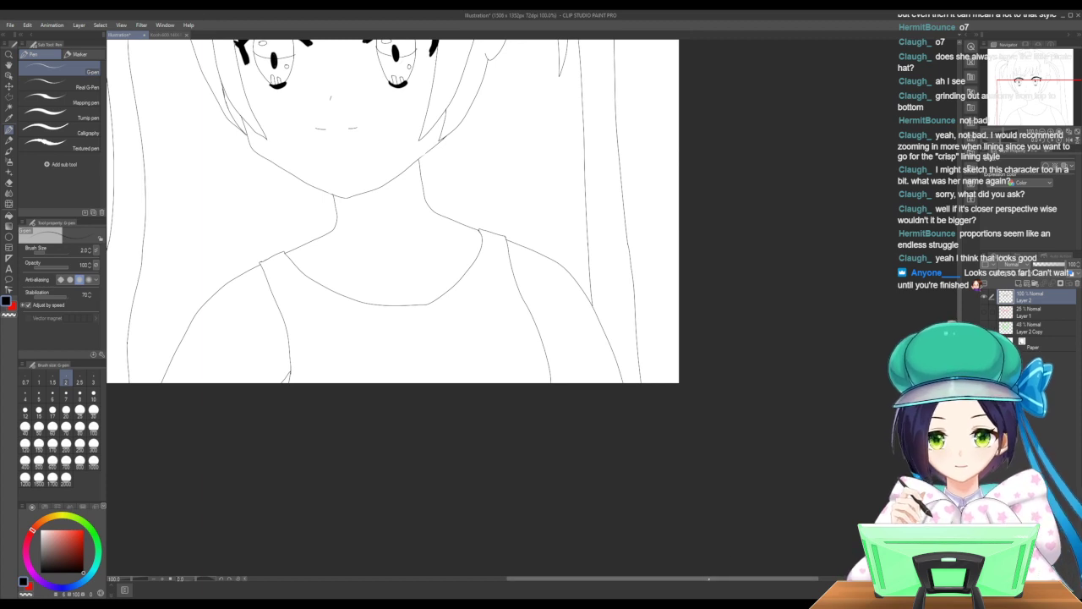
scroll(709, 579, left, 2)
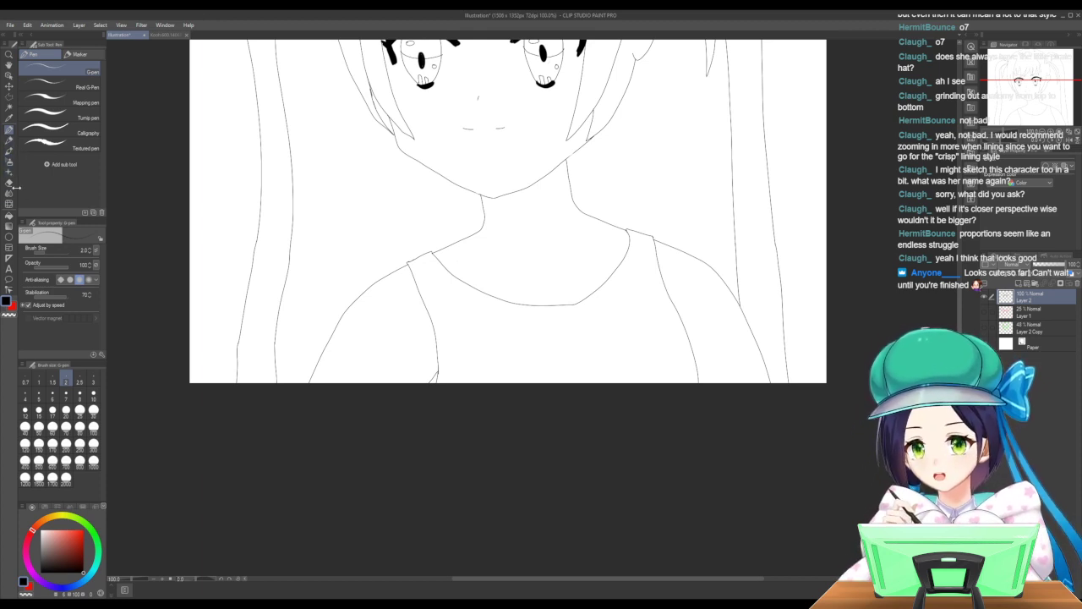
click(9, 183)
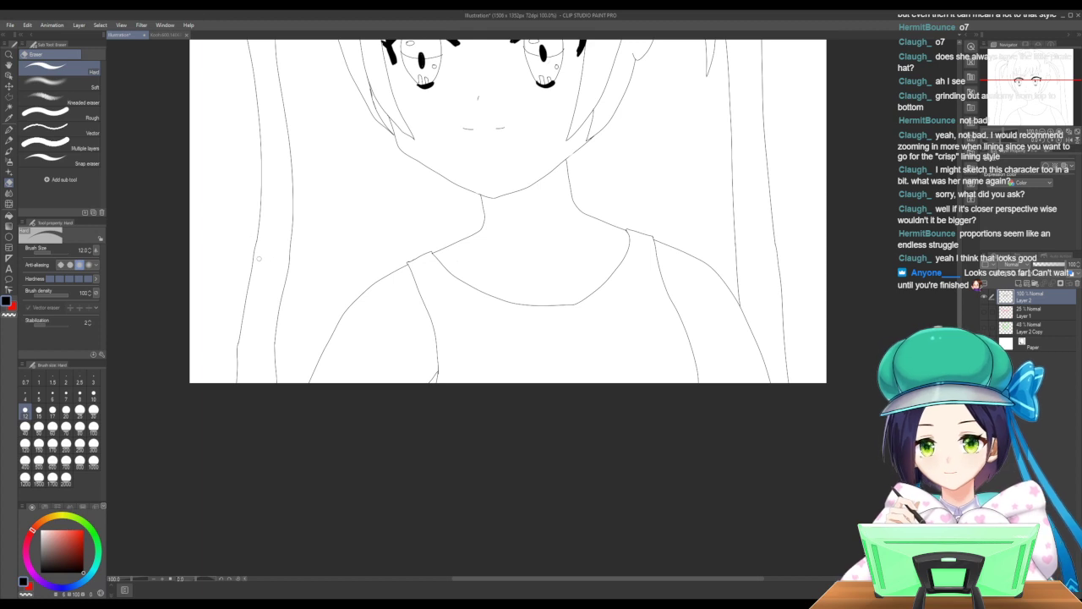
drag(236, 343, 242, 373)
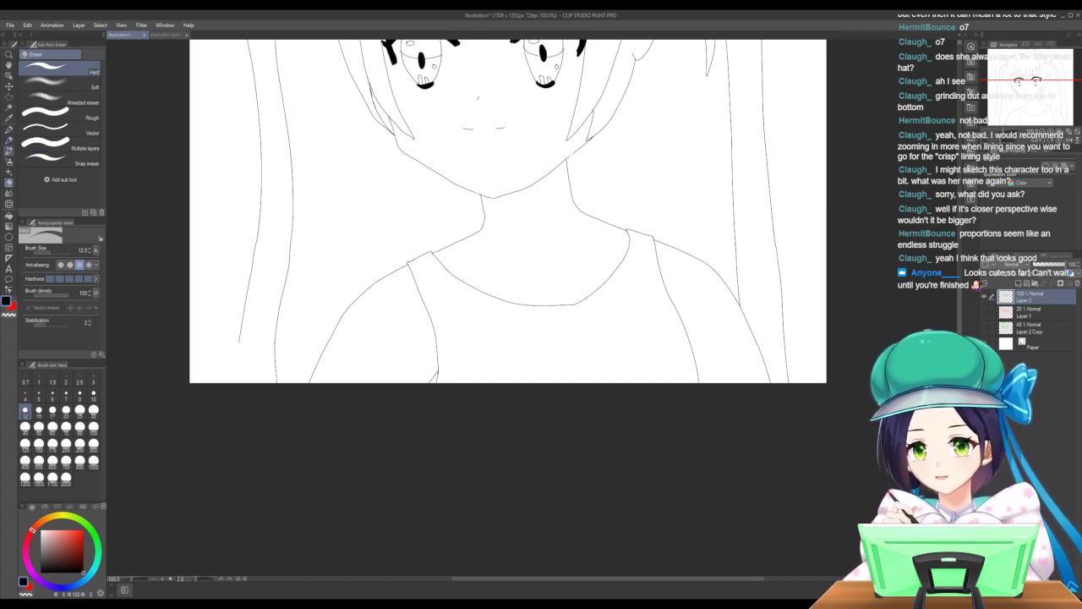
click(9, 129)
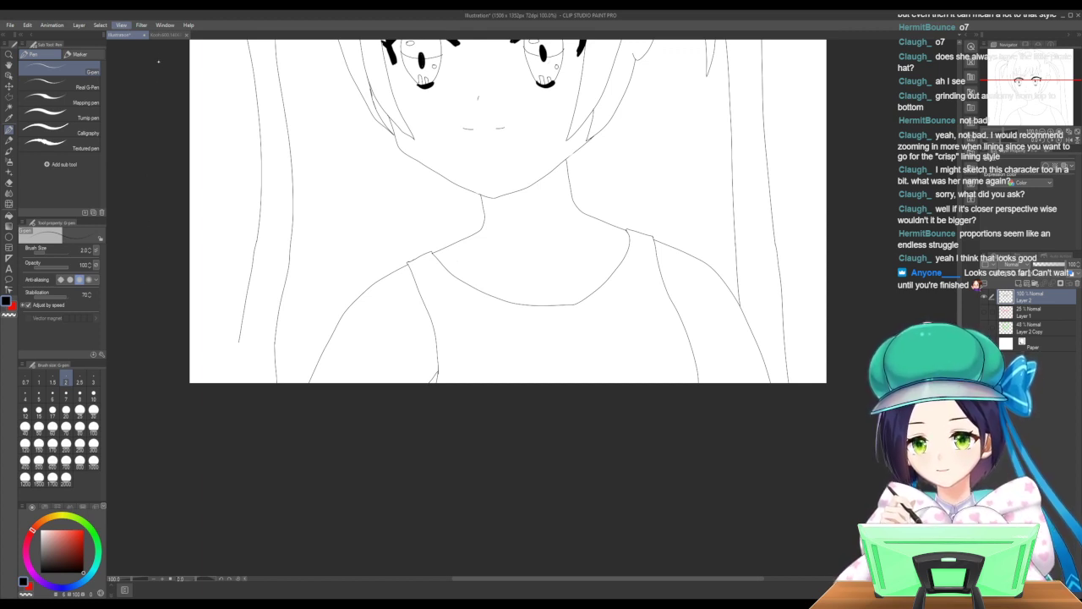
click(157, 62)
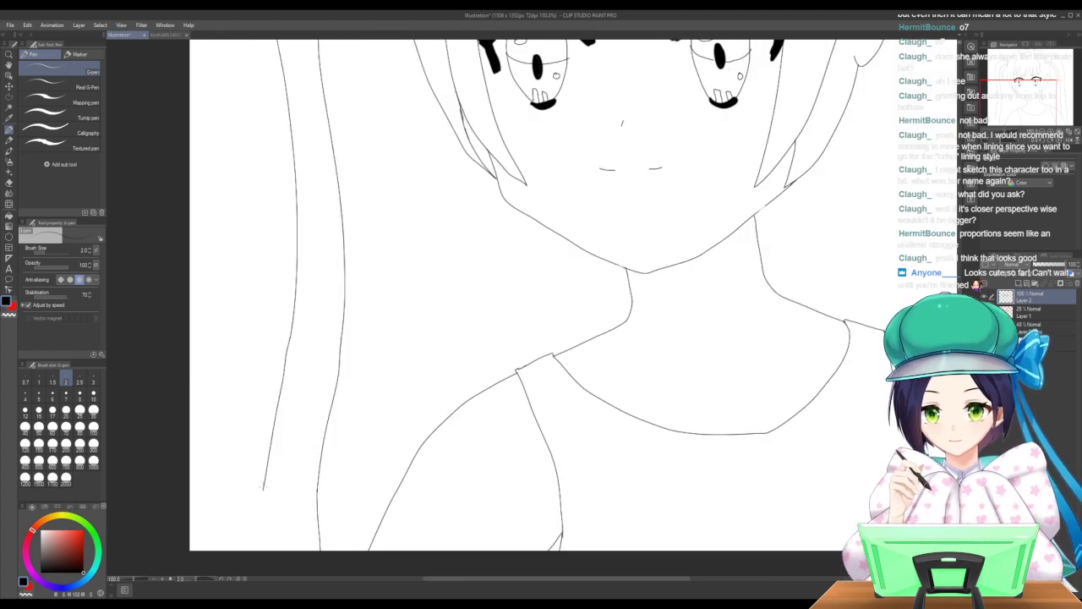
drag(263, 491, 267, 551)
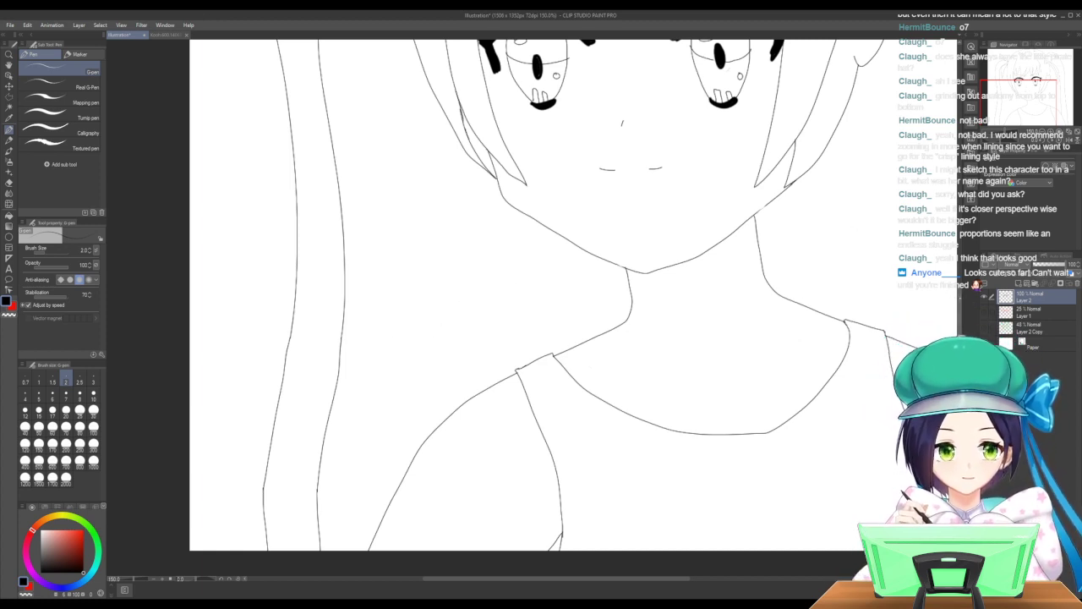
scroll(844, 183, up, 5)
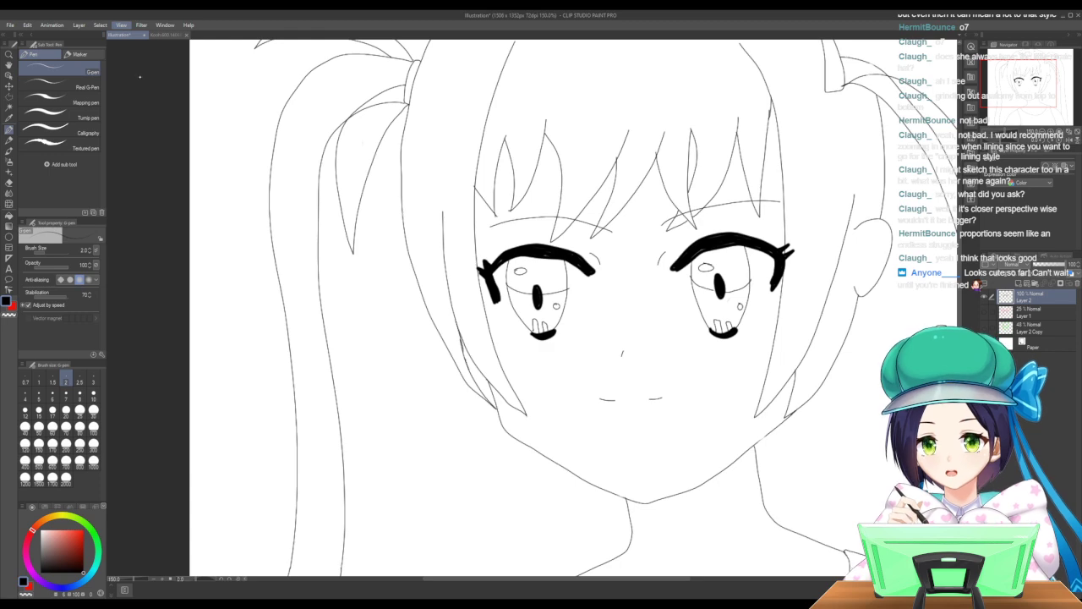
key(ctrl+alt+0)
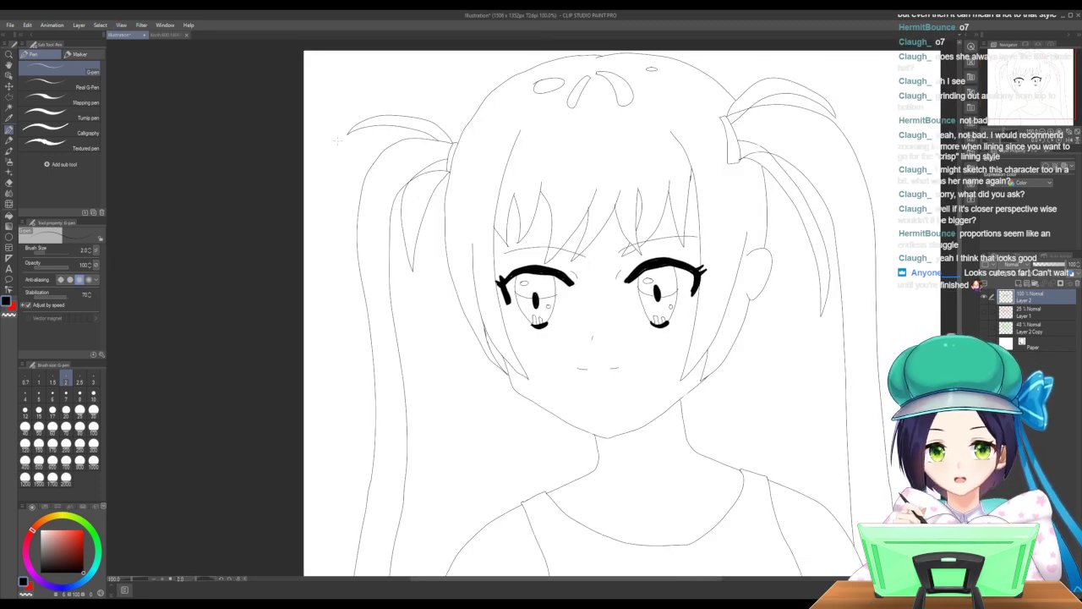